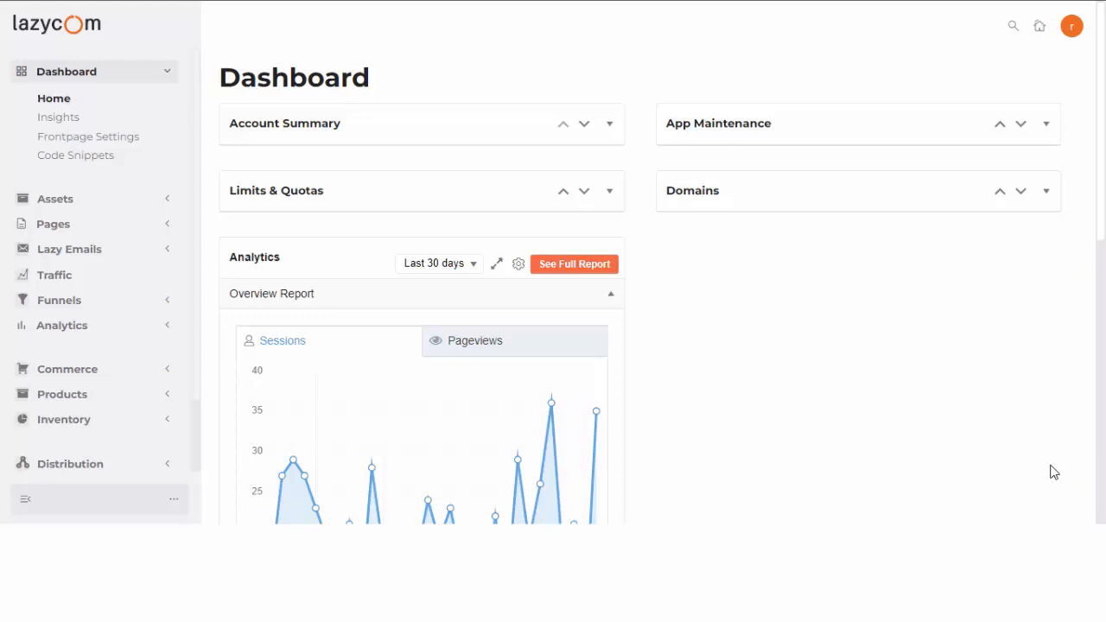
Collapse the Dashboard links and expand Funnels in the sidebar to reach Flows.
{"action": "left_click", "coordinate": [171, 78]}
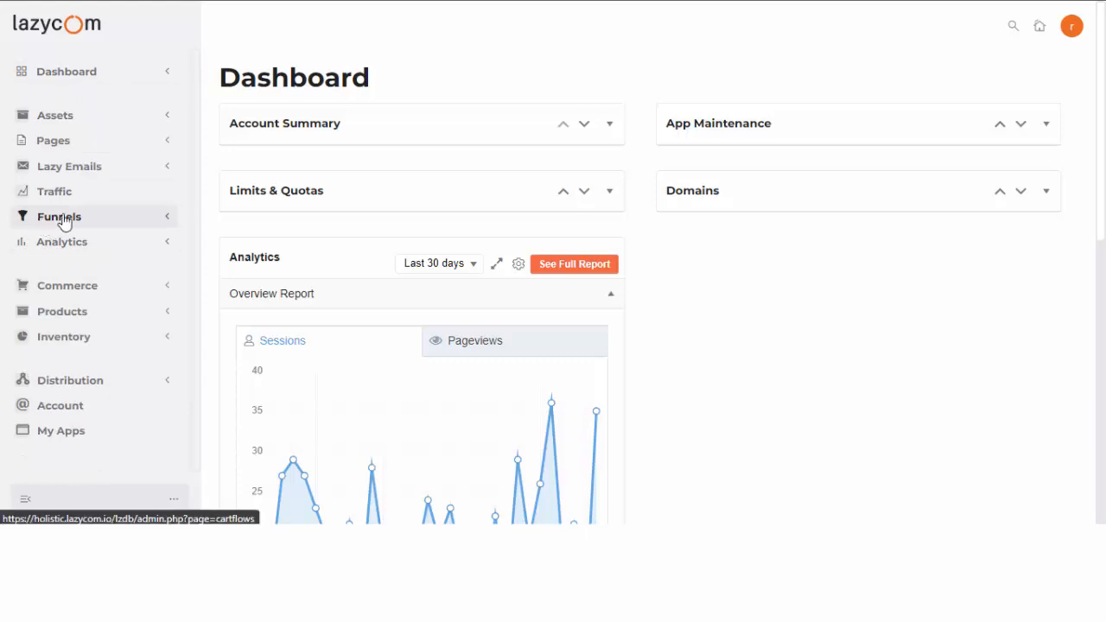
{"action": "left_click", "coordinate": [164, 218]}
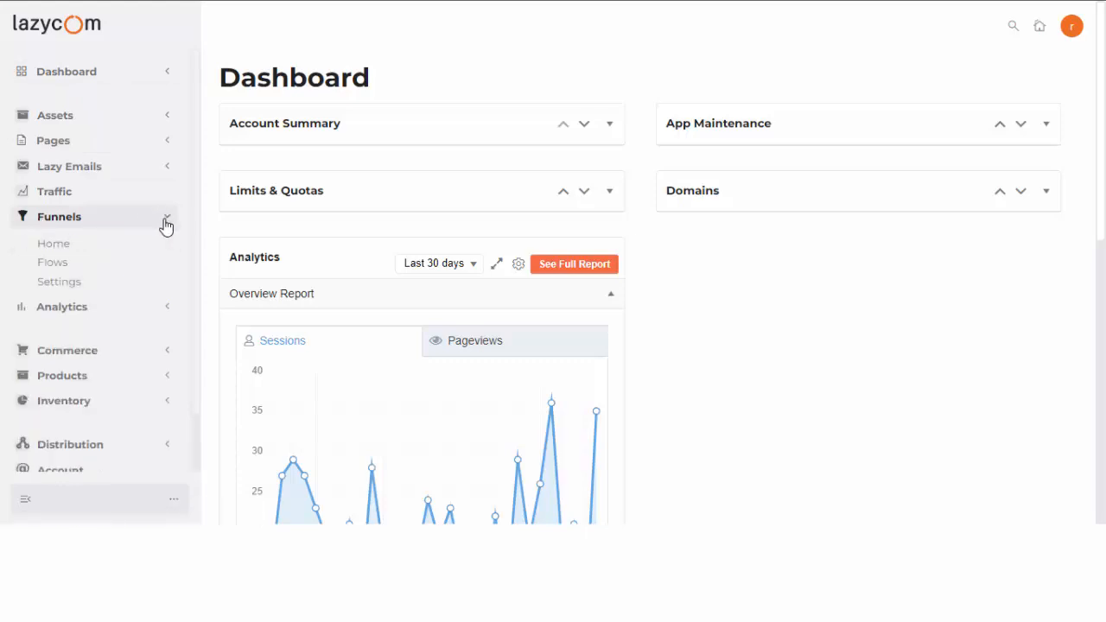
{"action": "left_click", "coordinate": [53, 262]}
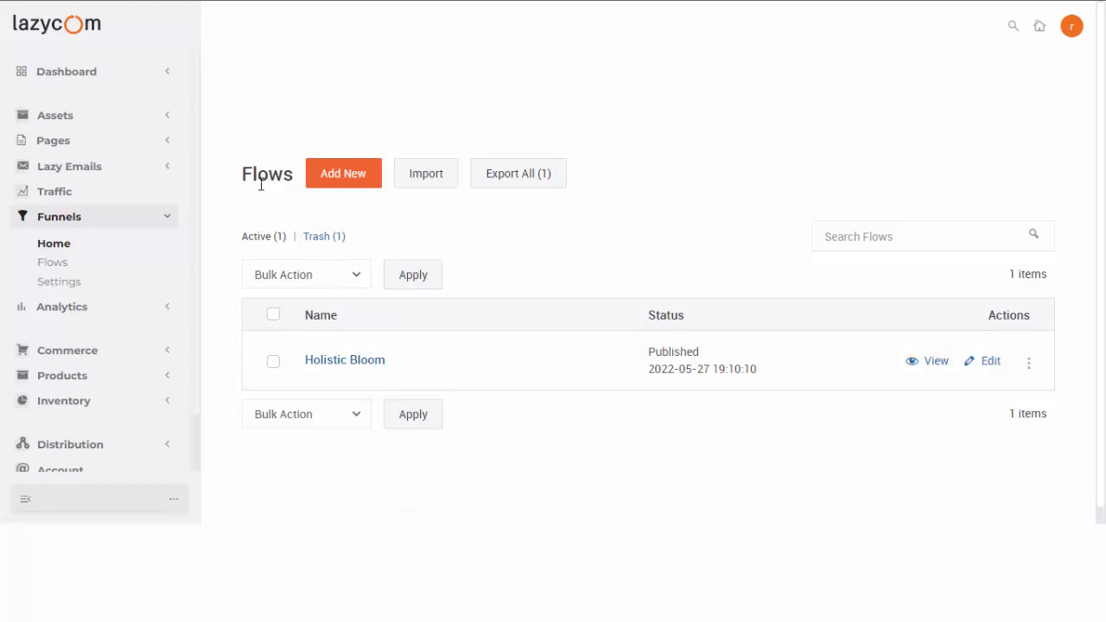
Create a blank flow from scratch named 'Test' and open its design view.
{"action": "left_click", "coordinate": [348, 182]}
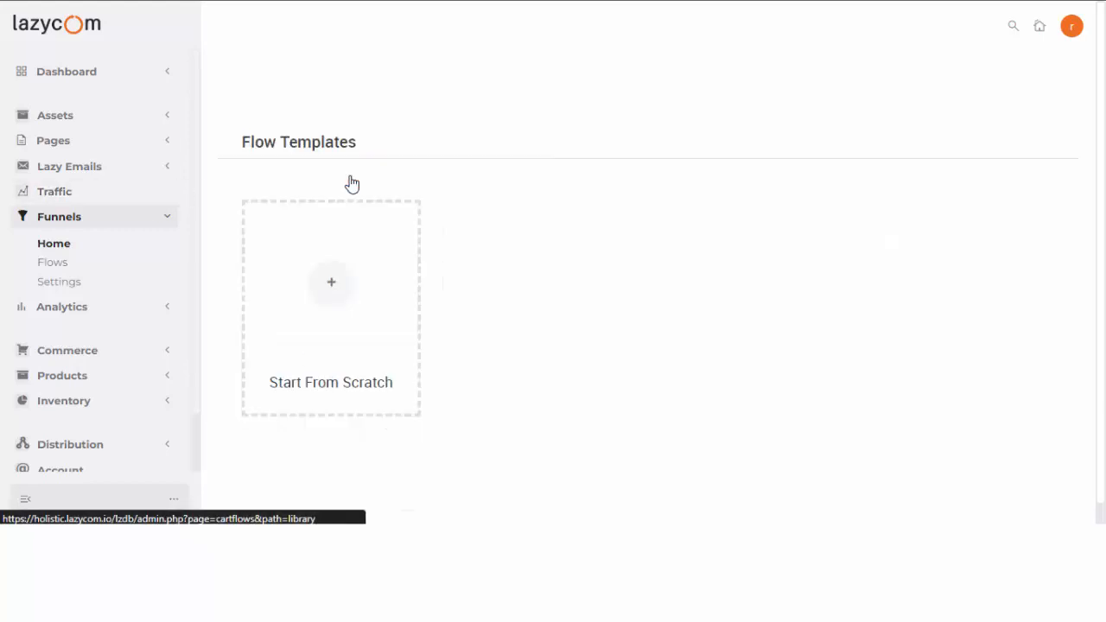
{"action": "left_click", "coordinate": [323, 317]}
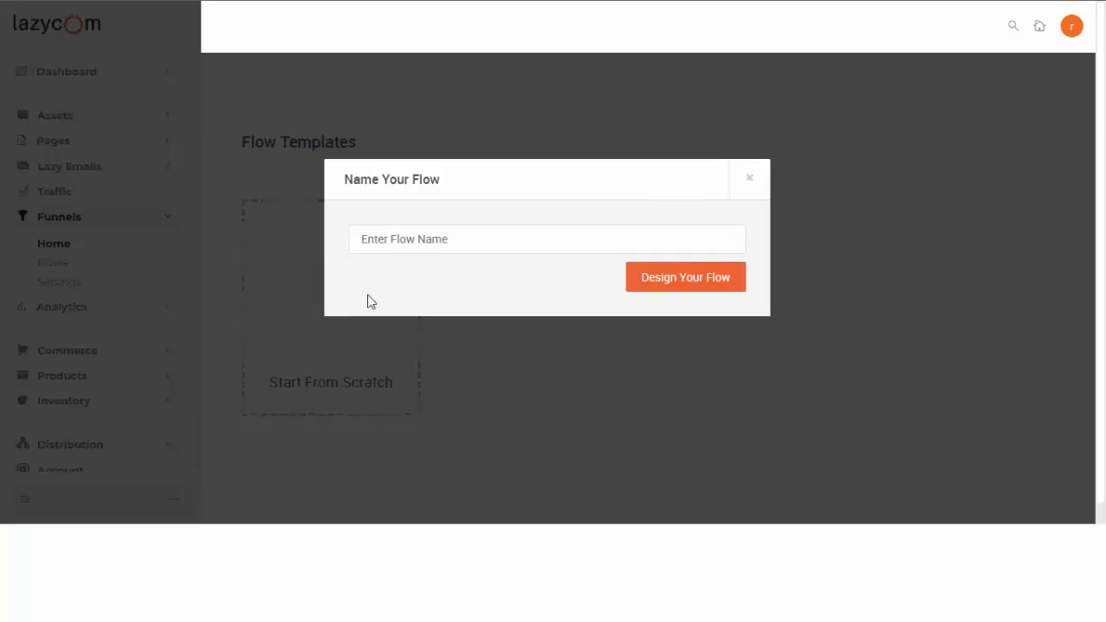
{"action": "left_click", "coordinate": [408, 248]}
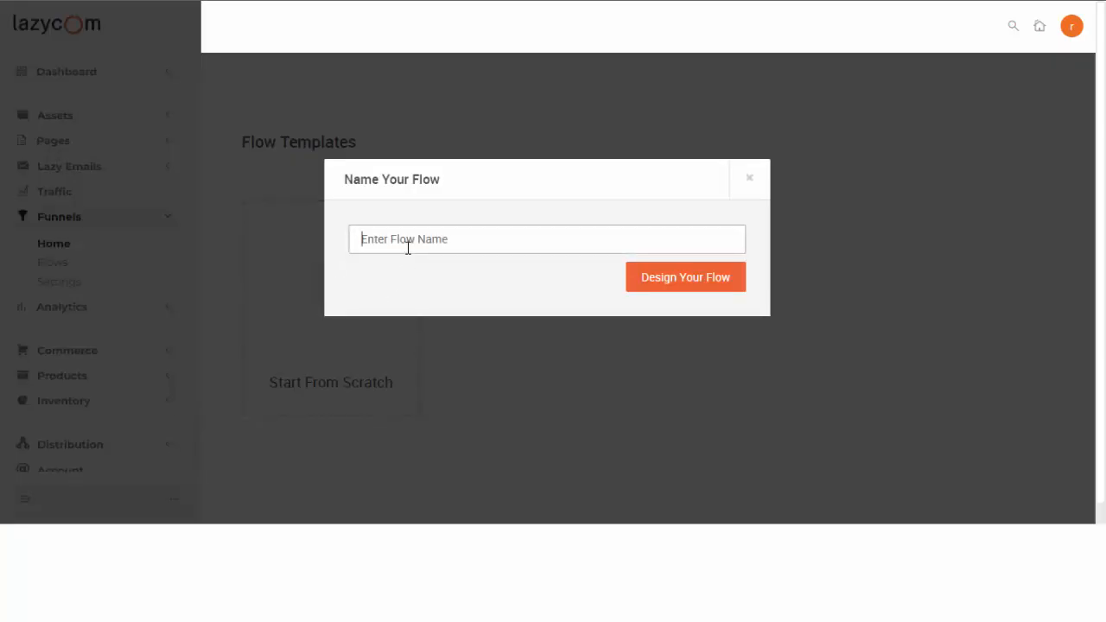
{"action": "type", "text": "Test"}
{"action": "left_click", "coordinate": [684, 288]}
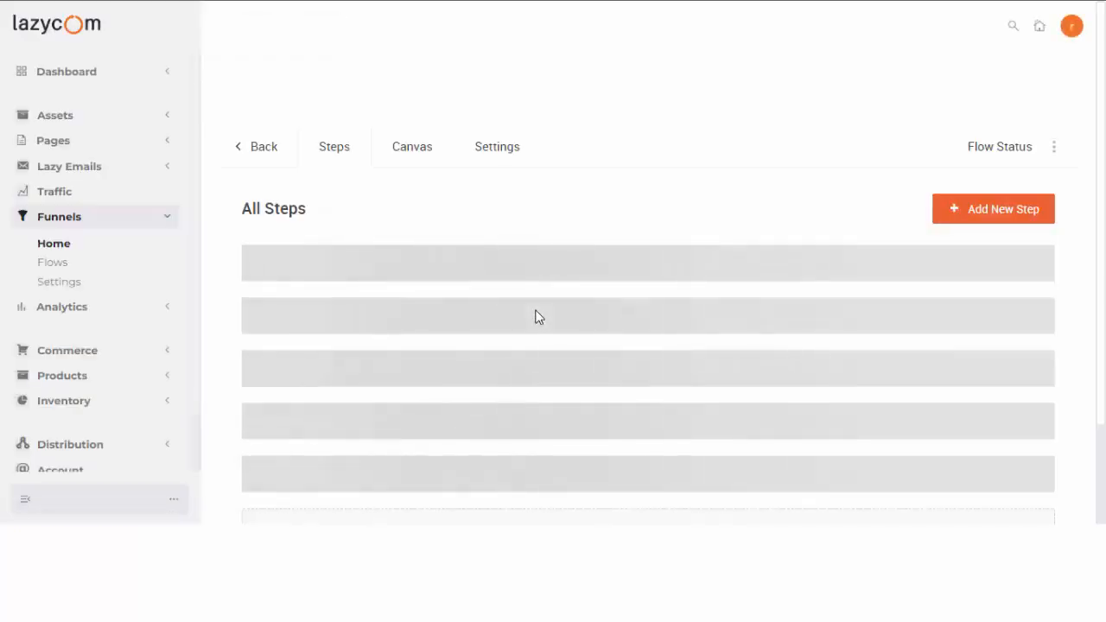
{"action": "scroll", "coordinate": [514, 291], "scroll_direction": "down", "scroll_amount": 1}
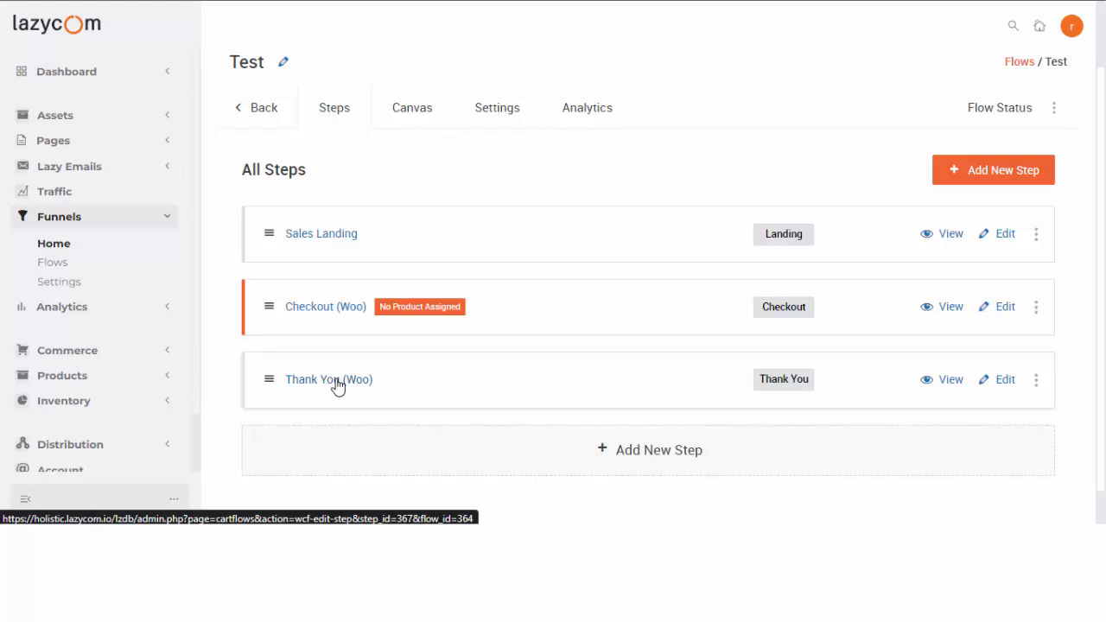
{"action": "left_click", "coordinate": [165, 171]}
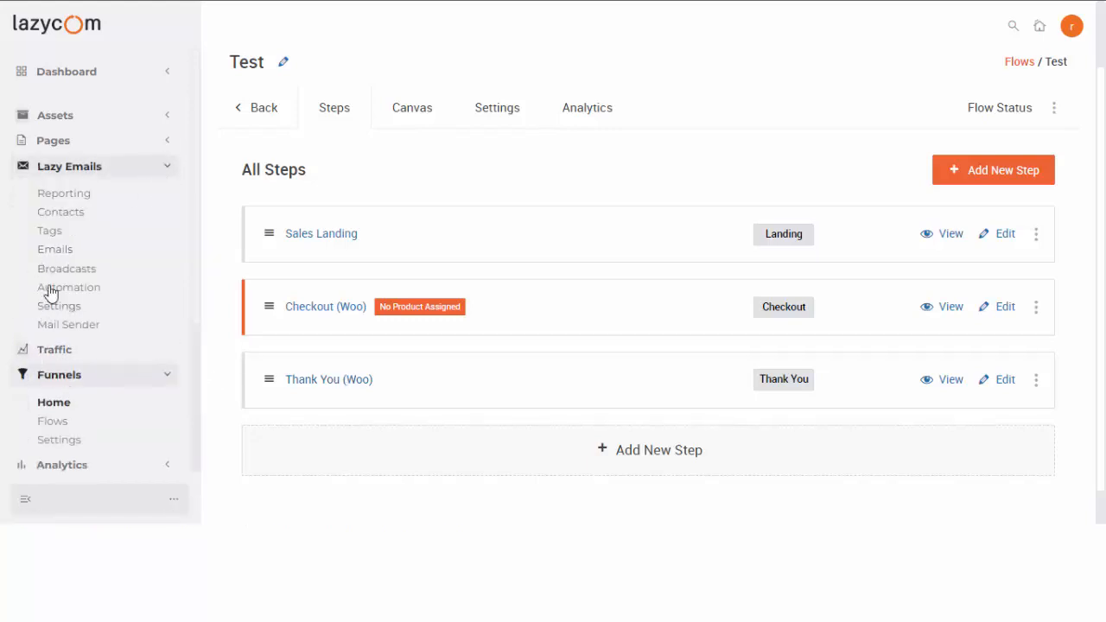
{"action": "left_click", "coordinate": [168, 169]}
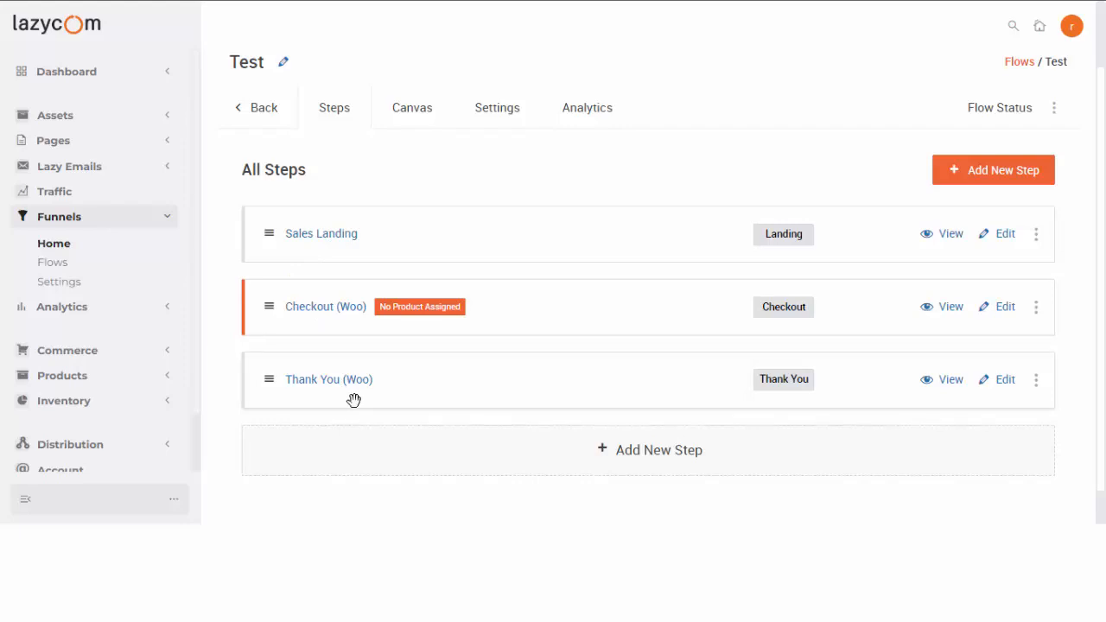
Add a custom Landing step named 'Optin Page' to the Test flow.
{"action": "left_click", "coordinate": [989, 173]}
{"action": "left_click", "coordinate": [699, 158]}
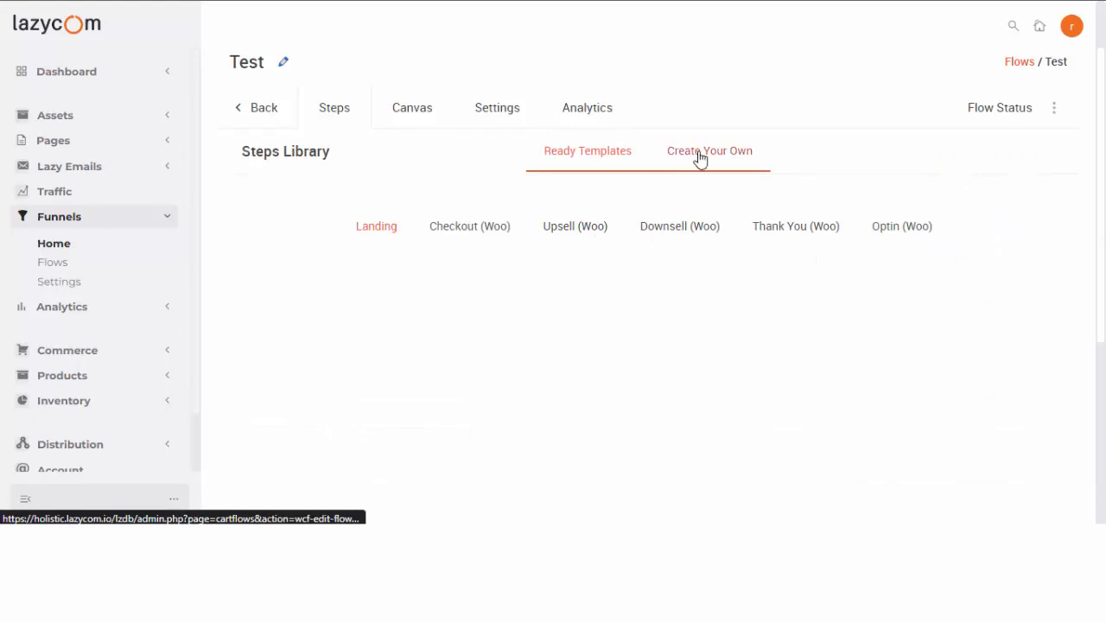
{"action": "scroll", "coordinate": [579, 441], "scroll_direction": "down", "scroll_amount": 2}
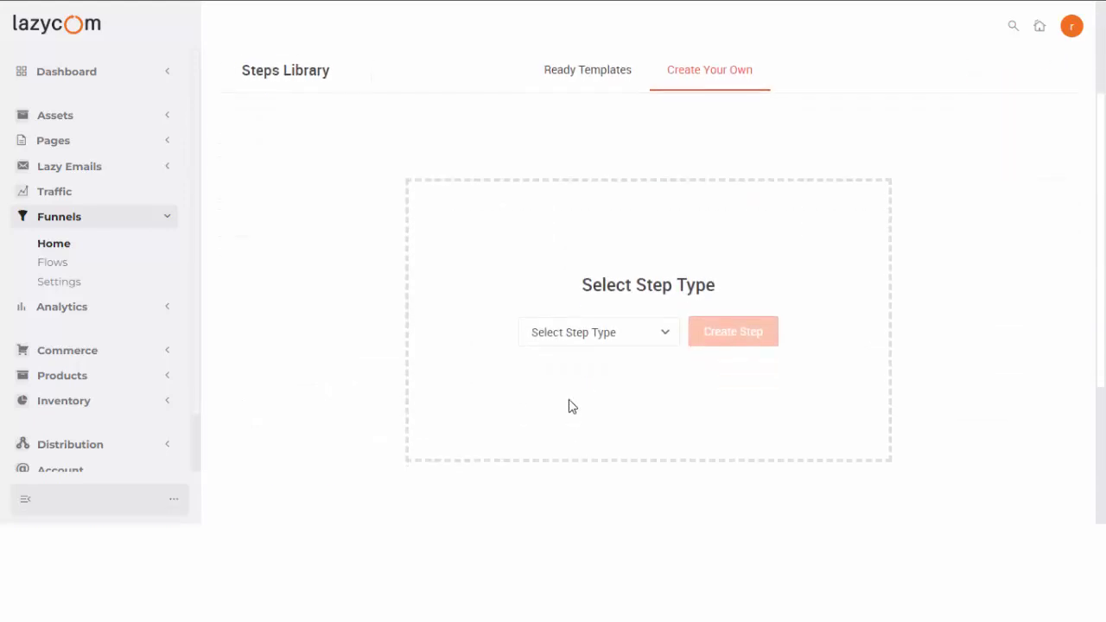
{"action": "left_click", "coordinate": [570, 337]}
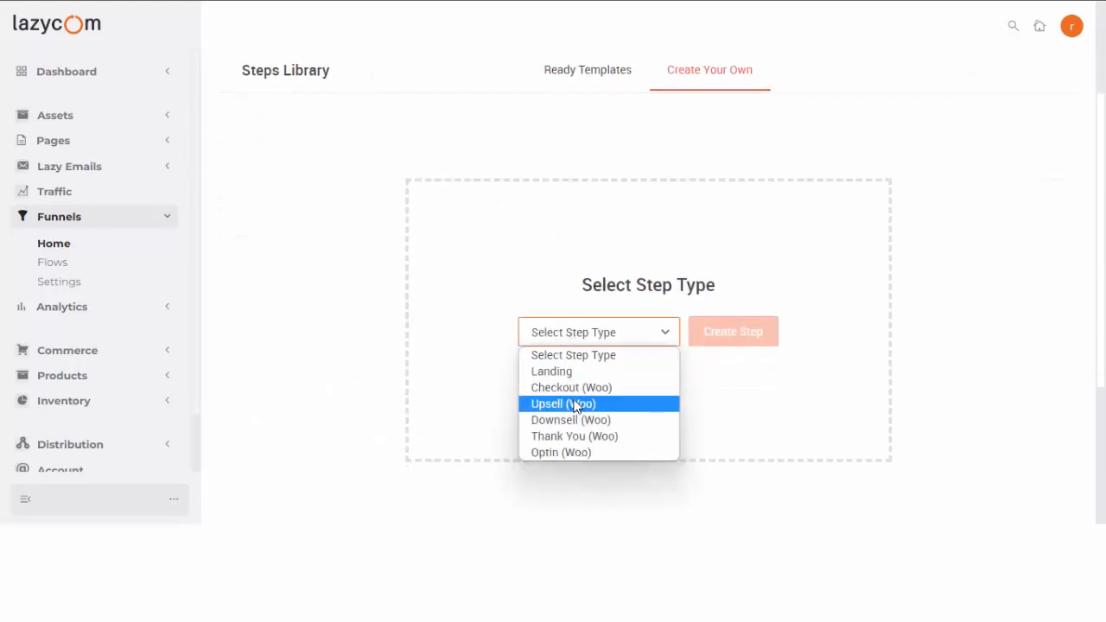
{"action": "left_click", "coordinate": [566, 372]}
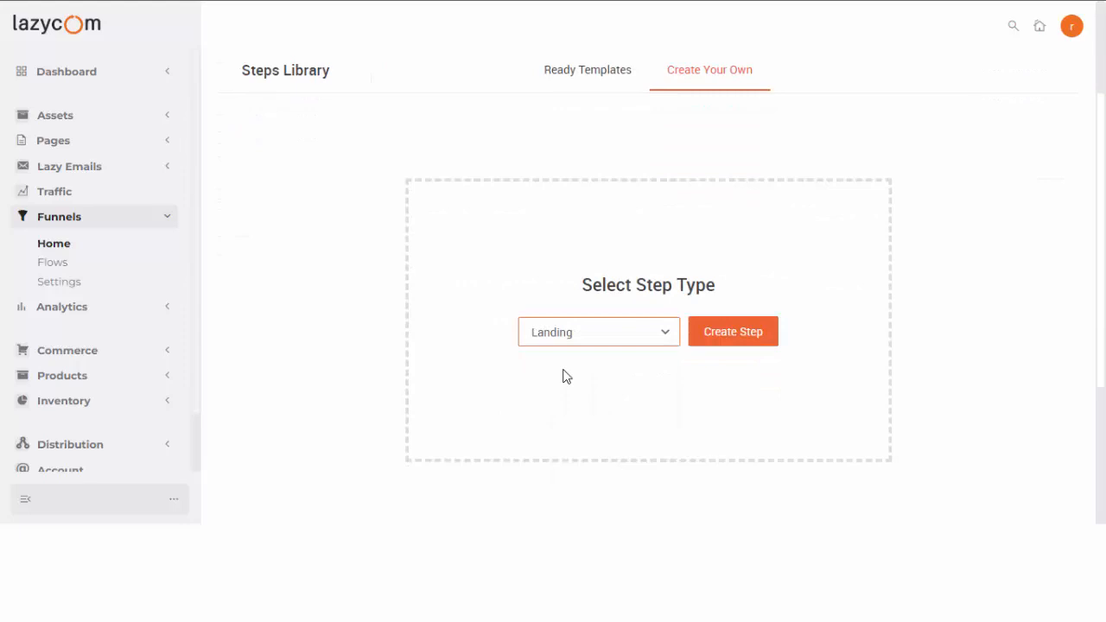
{"action": "left_click", "coordinate": [730, 342]}
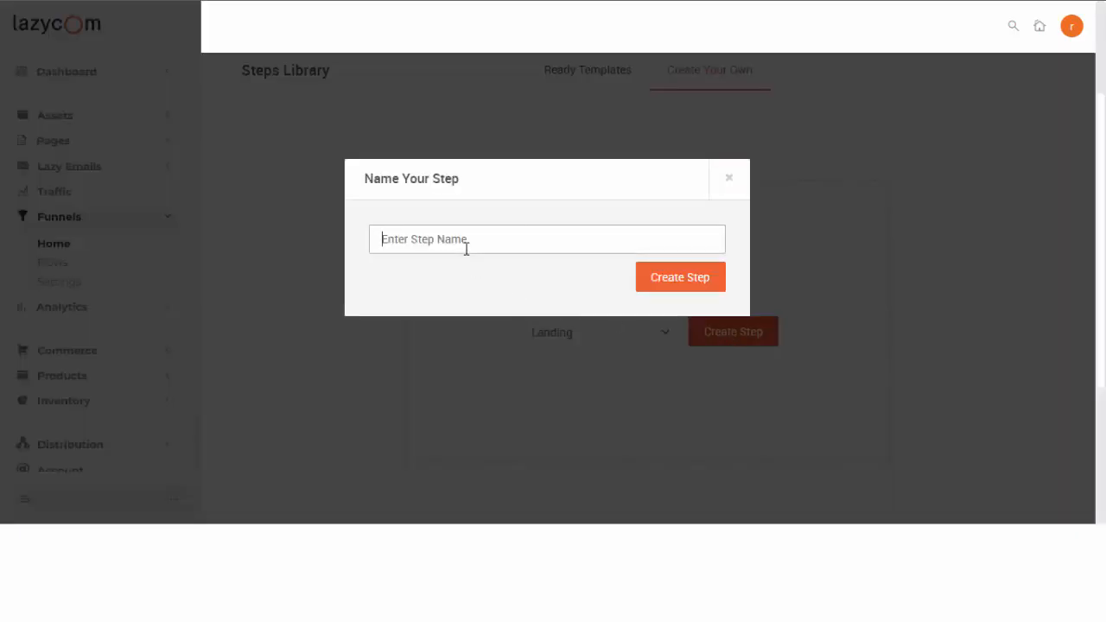
{"action": "type", "text": "Optin"}
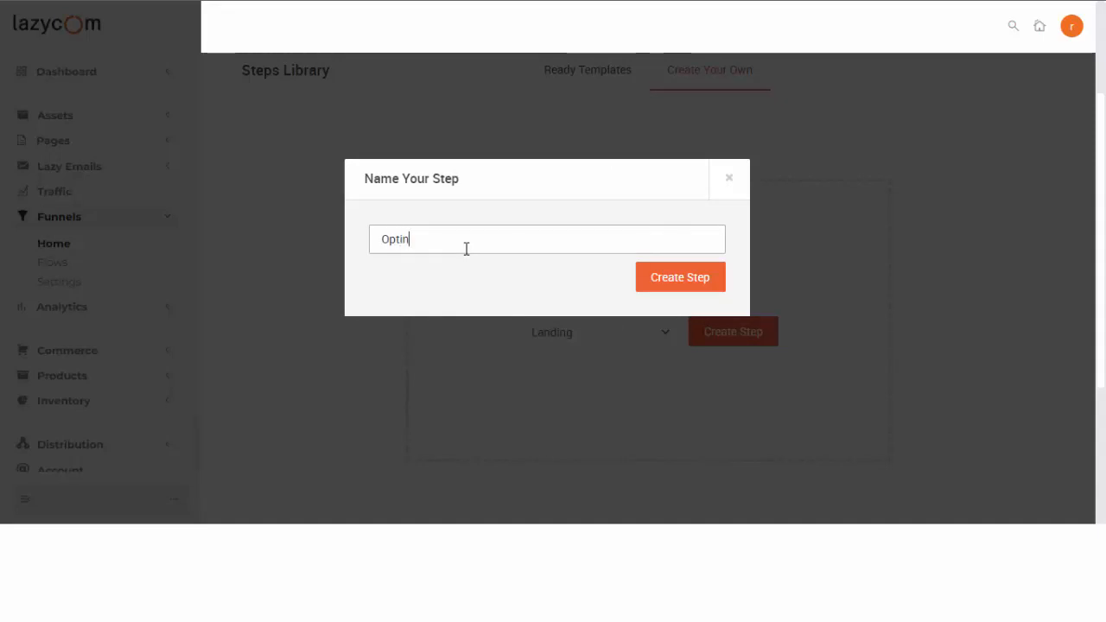
{"action": "type", "text": " Ste"}
{"action": "key", "text": "BackSpace"}
{"action": "key", "text": "BackSpace"}
{"action": "key", "text": "BackSpace"}
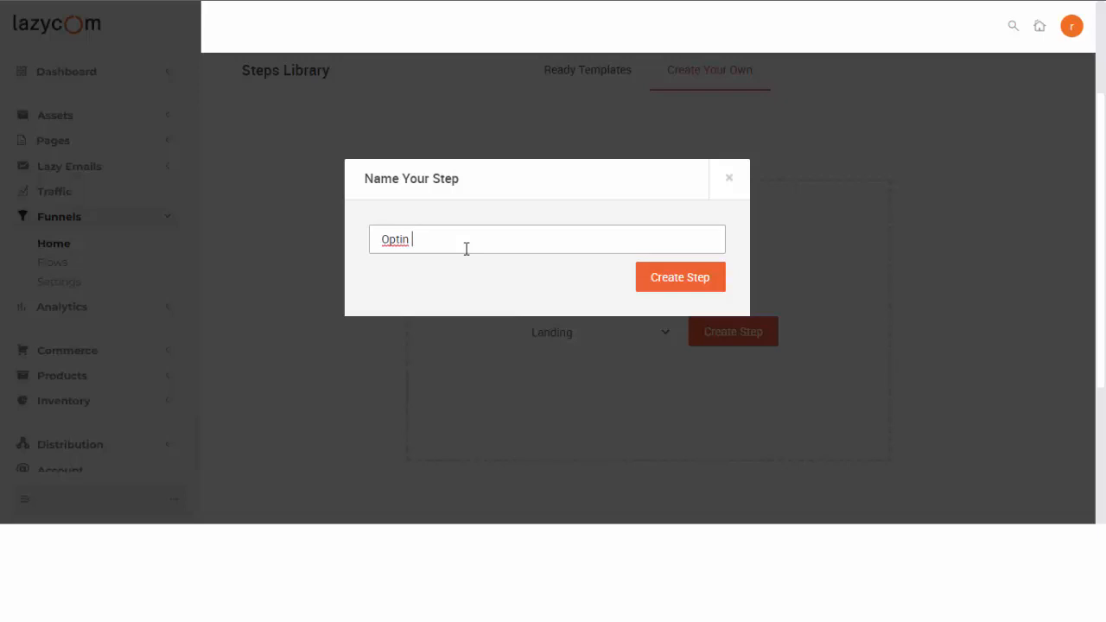
{"action": "type", "text": "Page"}
{"action": "left_click", "coordinate": [662, 289]}
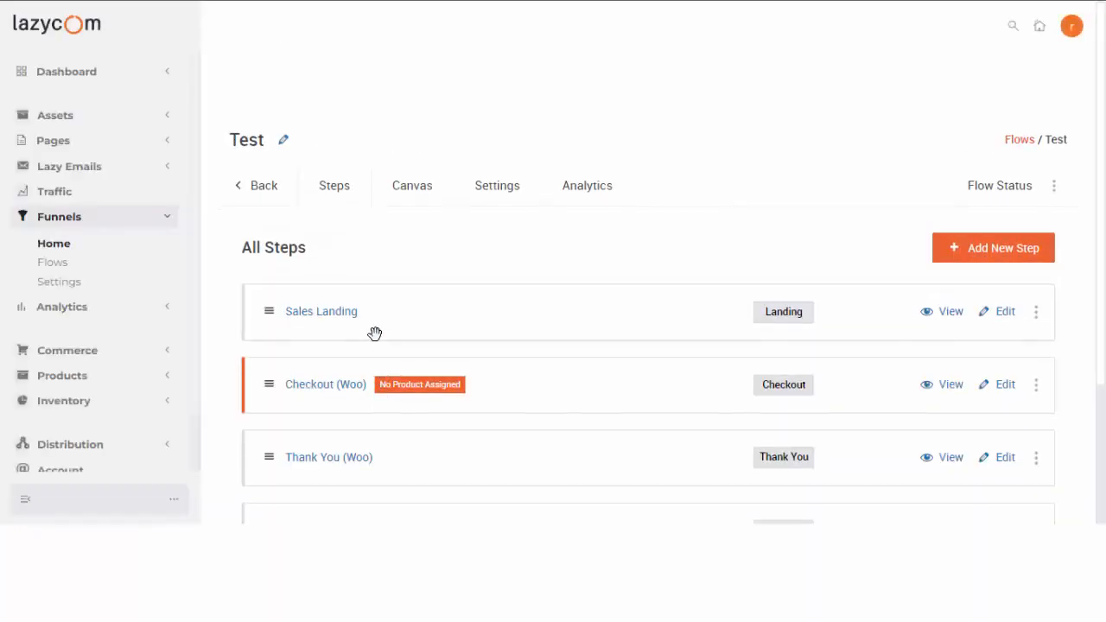
Drag Optin Page to the top of the steps list, above Sales Landing.
{"action": "scroll", "coordinate": [375, 330], "scroll_direction": "down", "scroll_amount": 3}
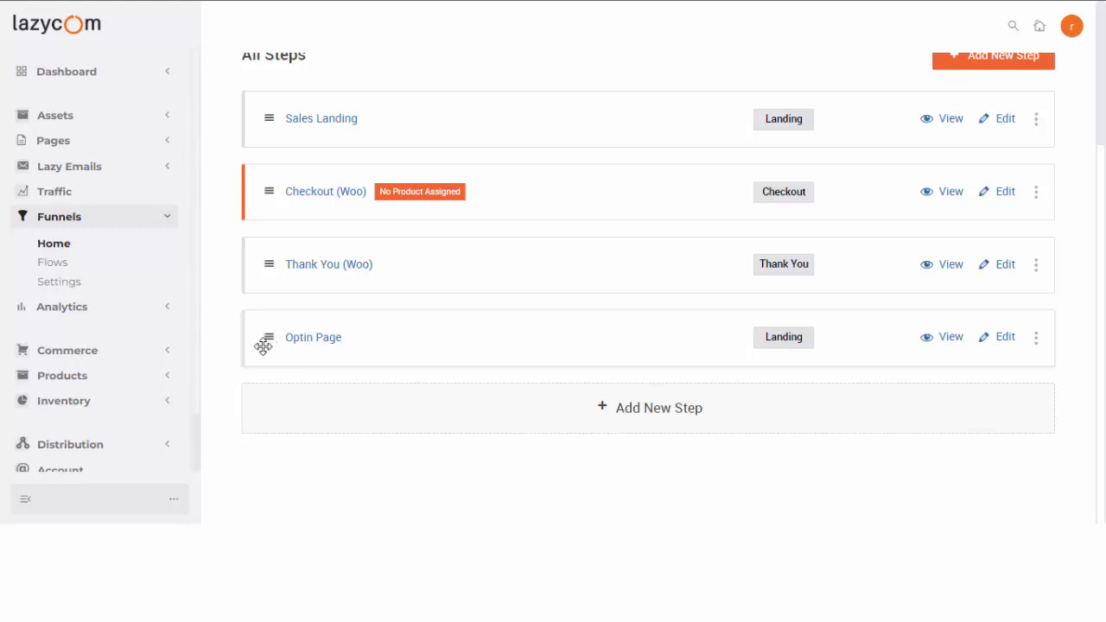
{"action": "scroll", "coordinate": [276, 417], "scroll_direction": "up", "scroll_amount": 1}
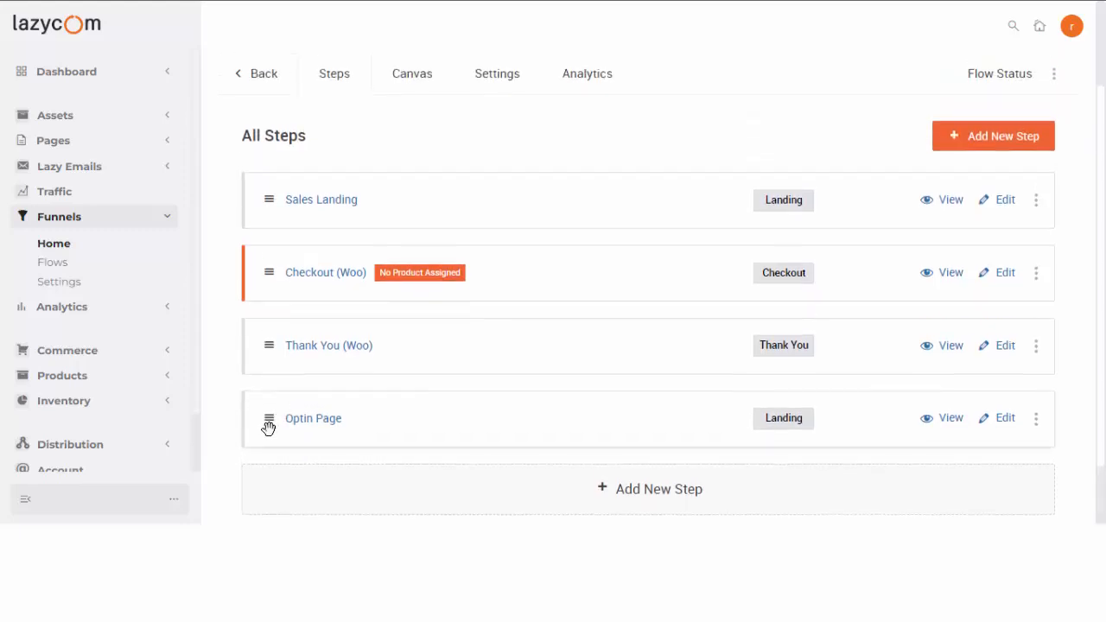
{"action": "left_click_drag", "start_coordinate": [267, 420], "coordinate": [263, 200]}
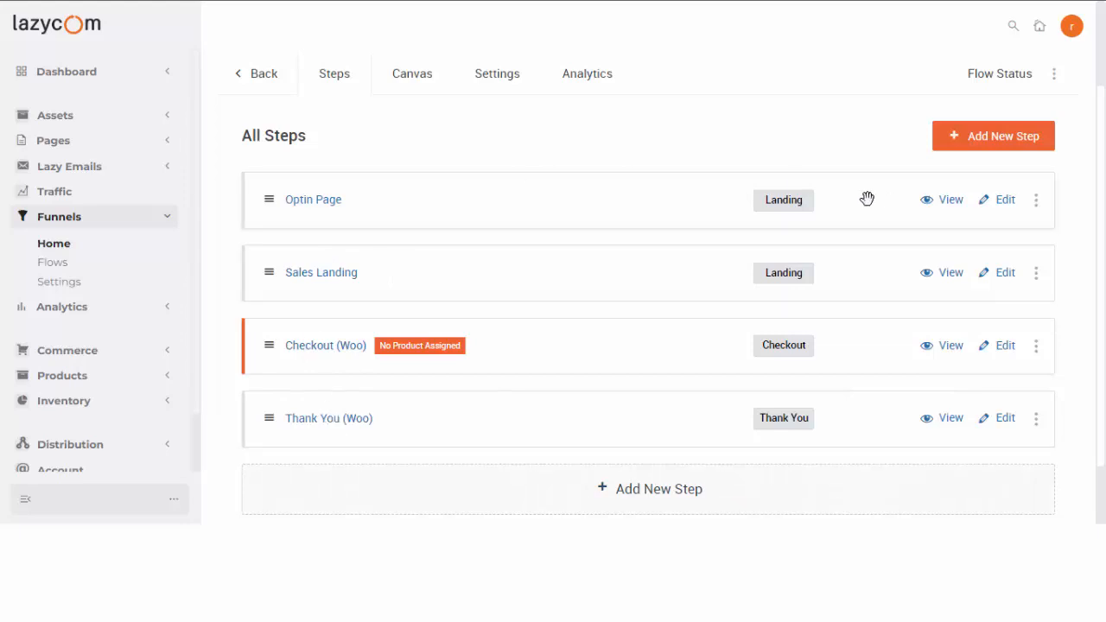
Open the Optin Page step, look through its Settings tabs, and launch it in Lz Builder.
{"action": "left_click", "coordinate": [309, 208]}
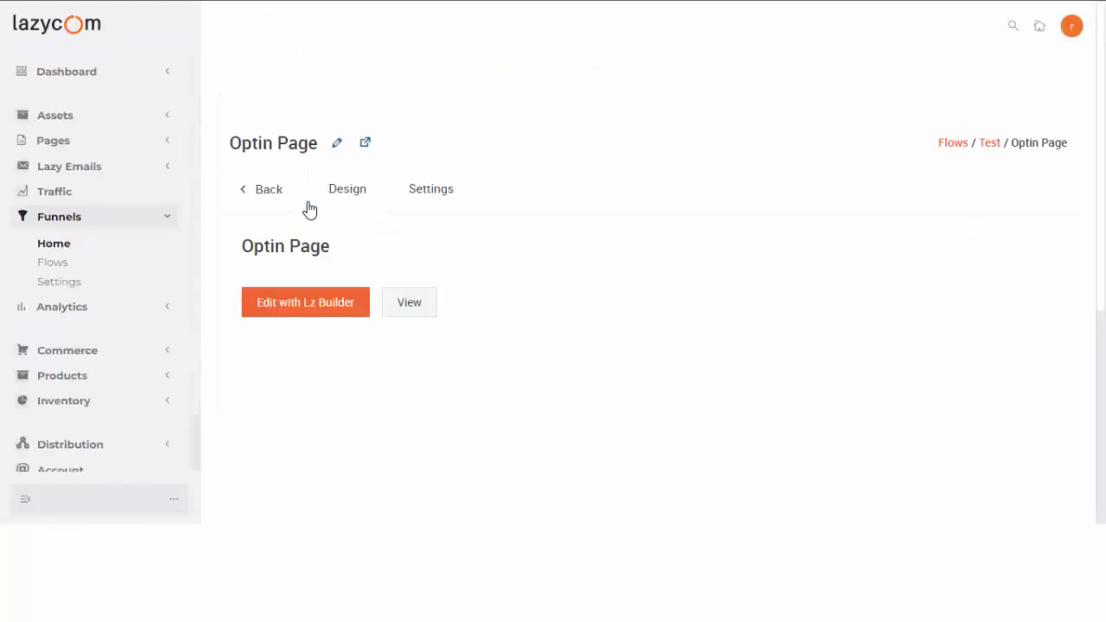
{"action": "left_click", "coordinate": [425, 197]}
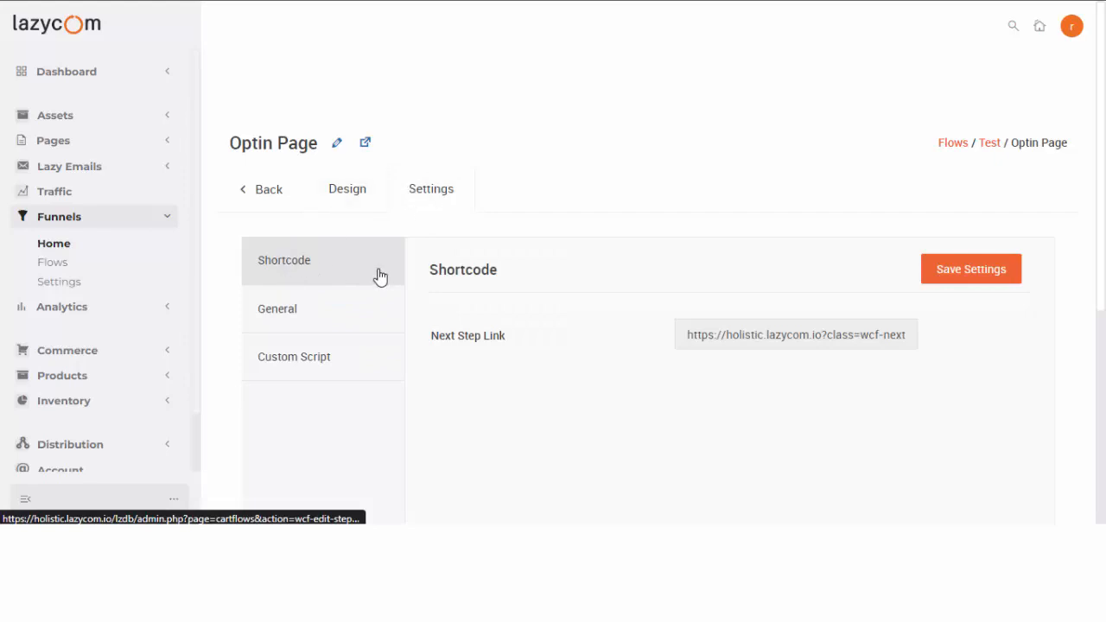
{"action": "left_click", "coordinate": [309, 318]}
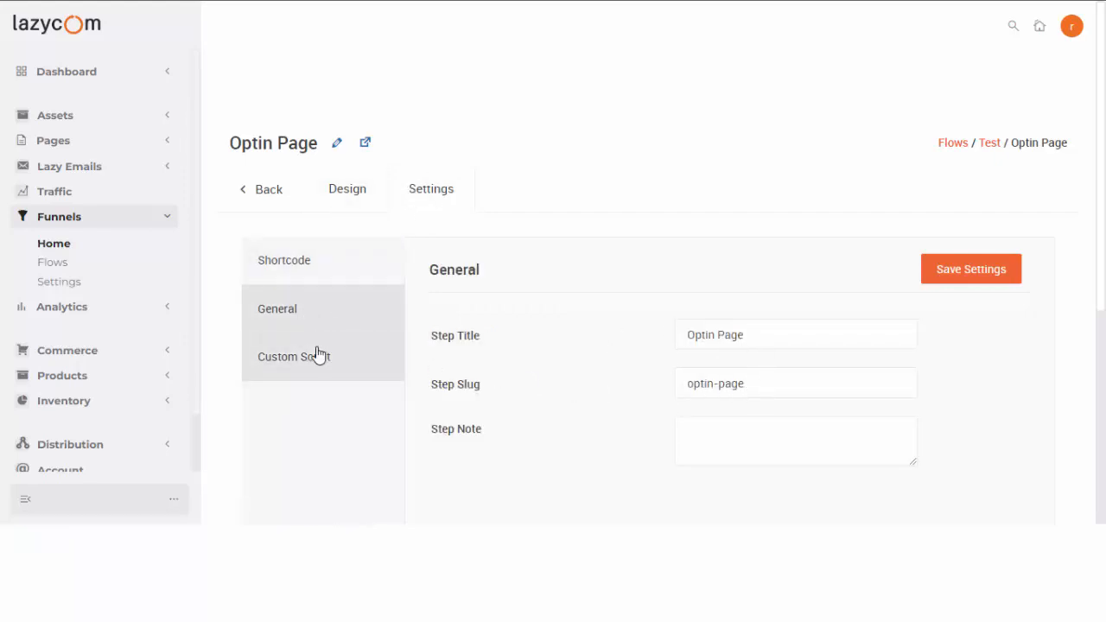
{"action": "left_click", "coordinate": [288, 268]}
{"action": "left_click", "coordinate": [354, 195]}
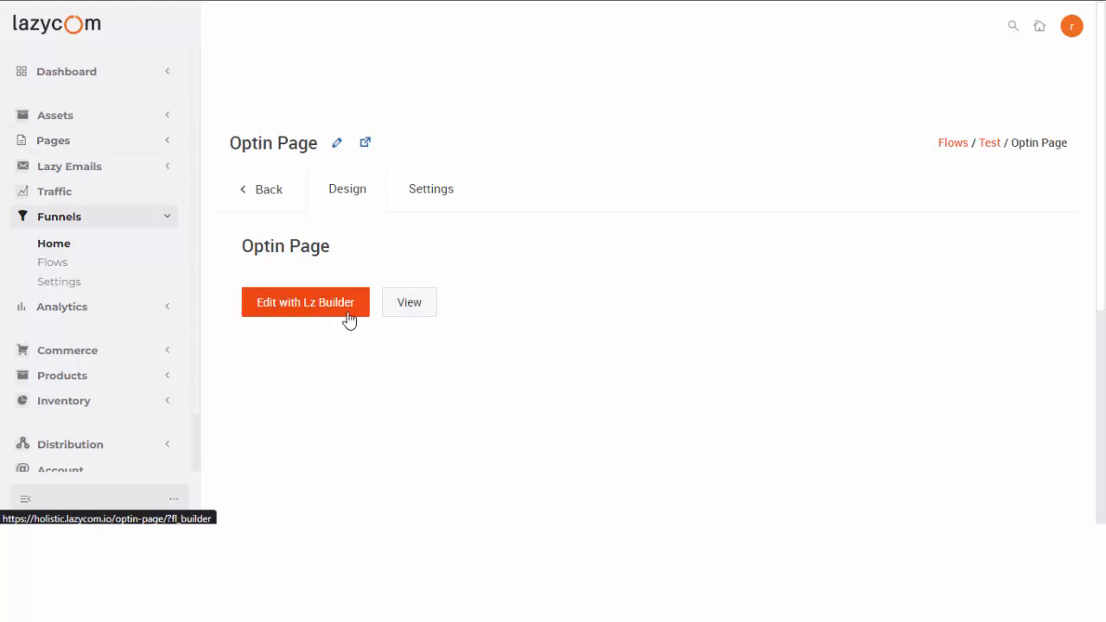
{"action": "left_click", "coordinate": [312, 312]}
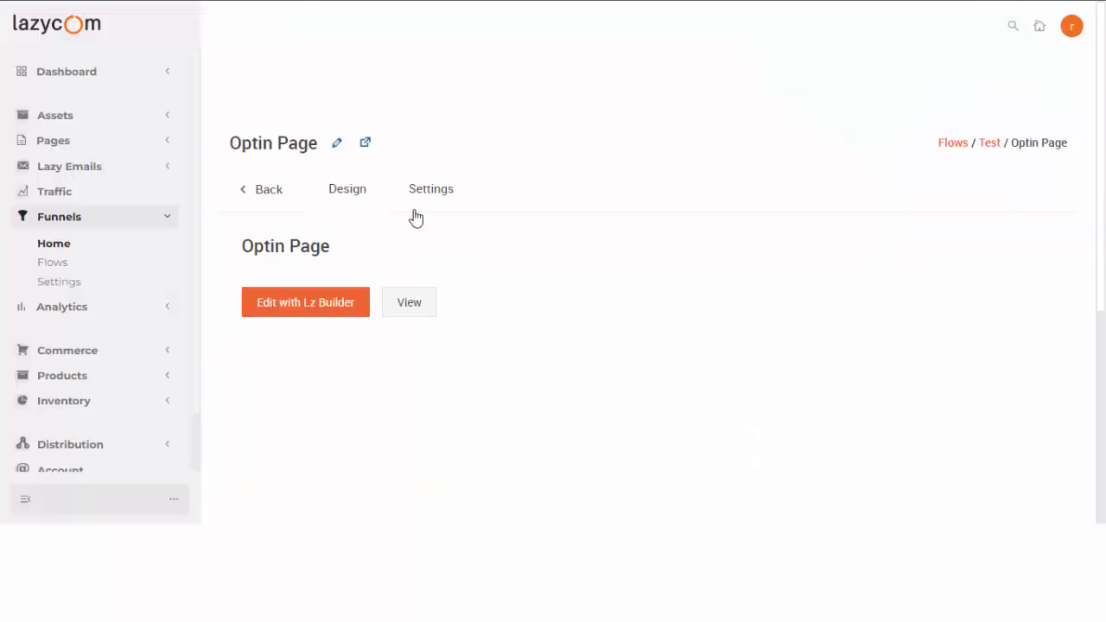
{"action": "left_click", "coordinate": [408, 304]}
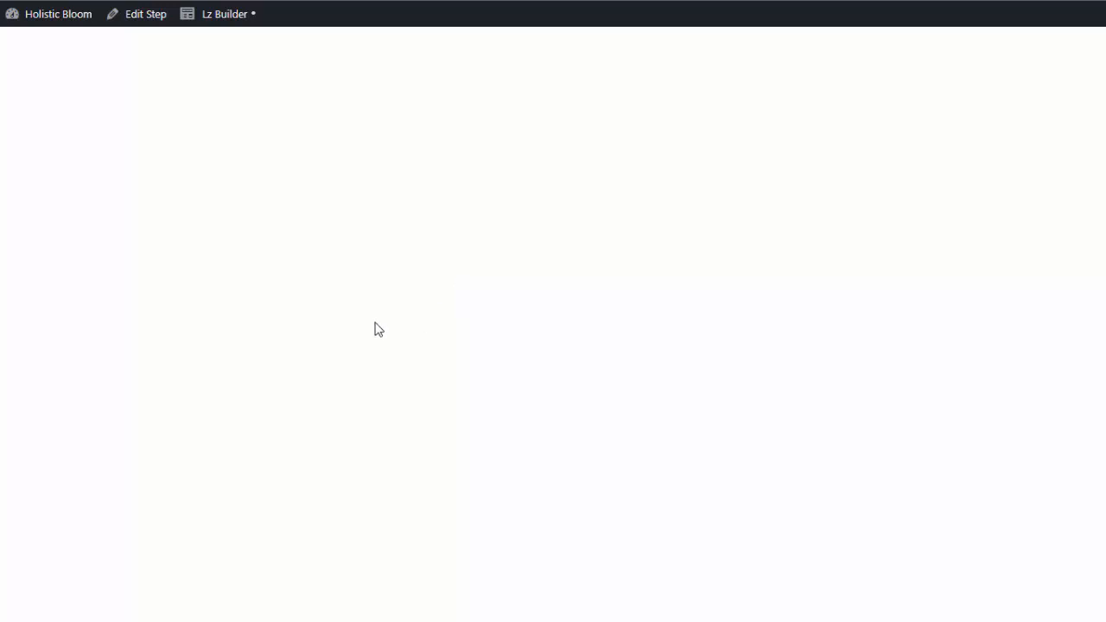
Apply the Diabetes Optin template from the optin templates group to the page.
{"action": "left_click", "coordinate": [226, 14]}
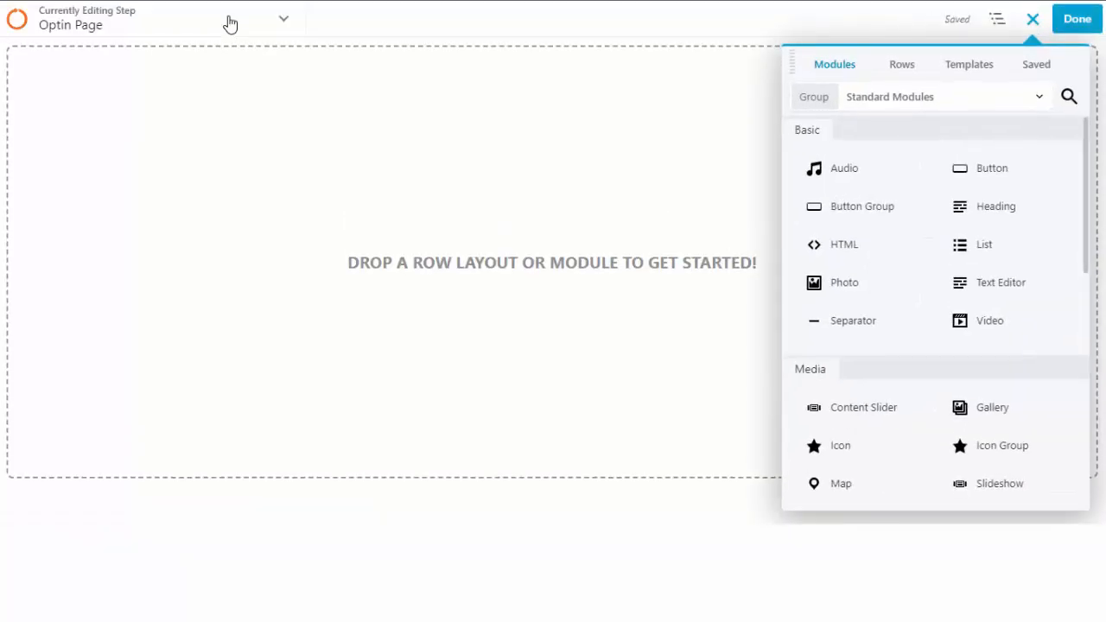
{"action": "left_click", "coordinate": [979, 74]}
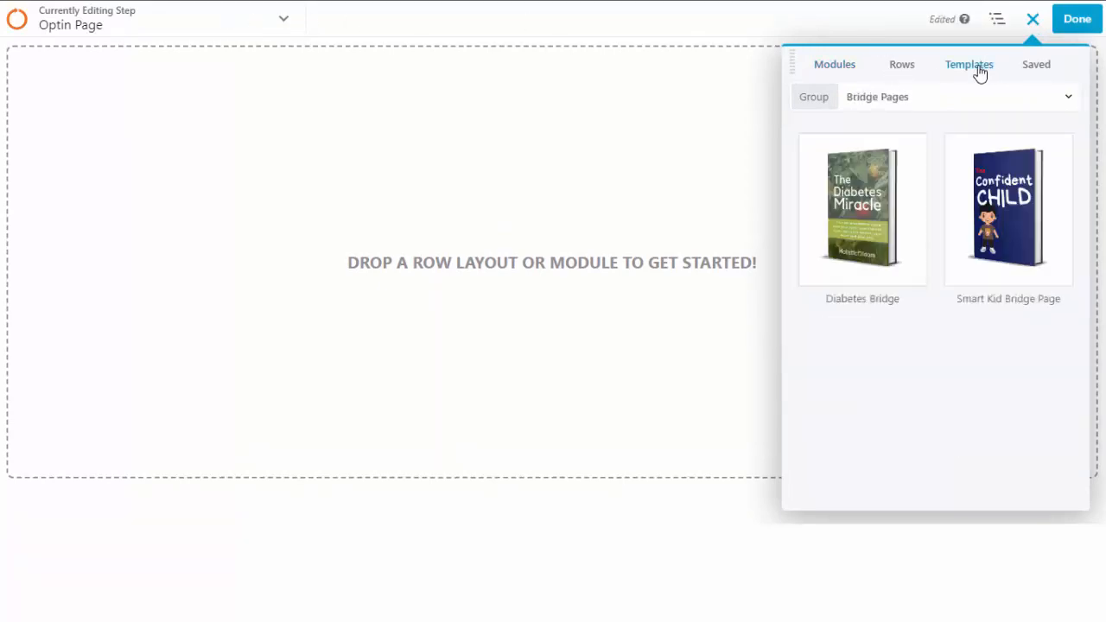
{"action": "left_click", "coordinate": [921, 101]}
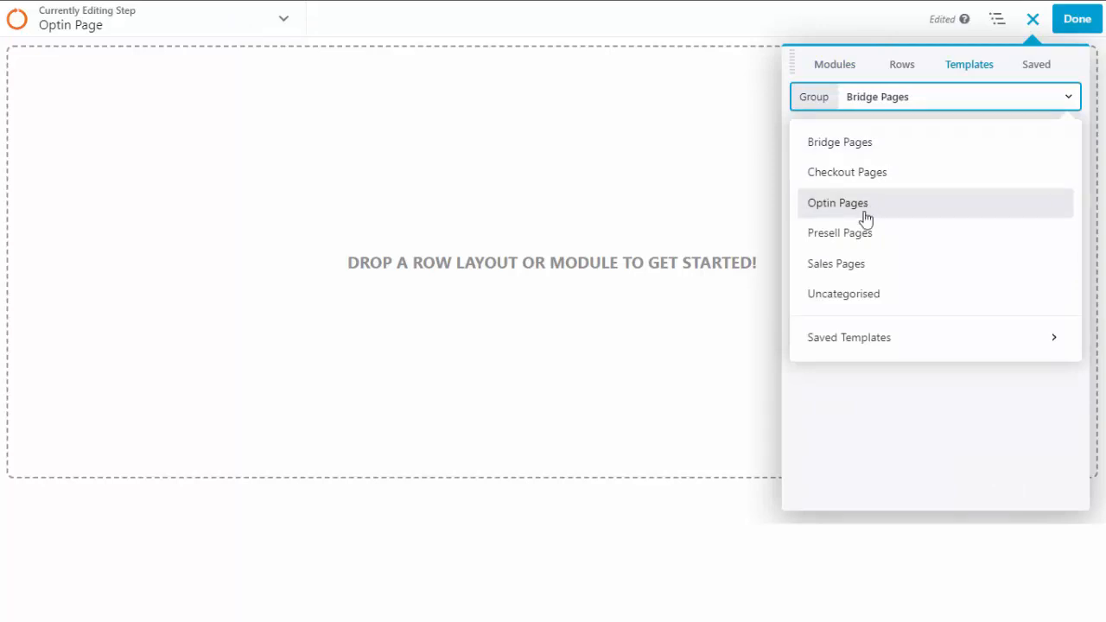
{"action": "left_click", "coordinate": [864, 214]}
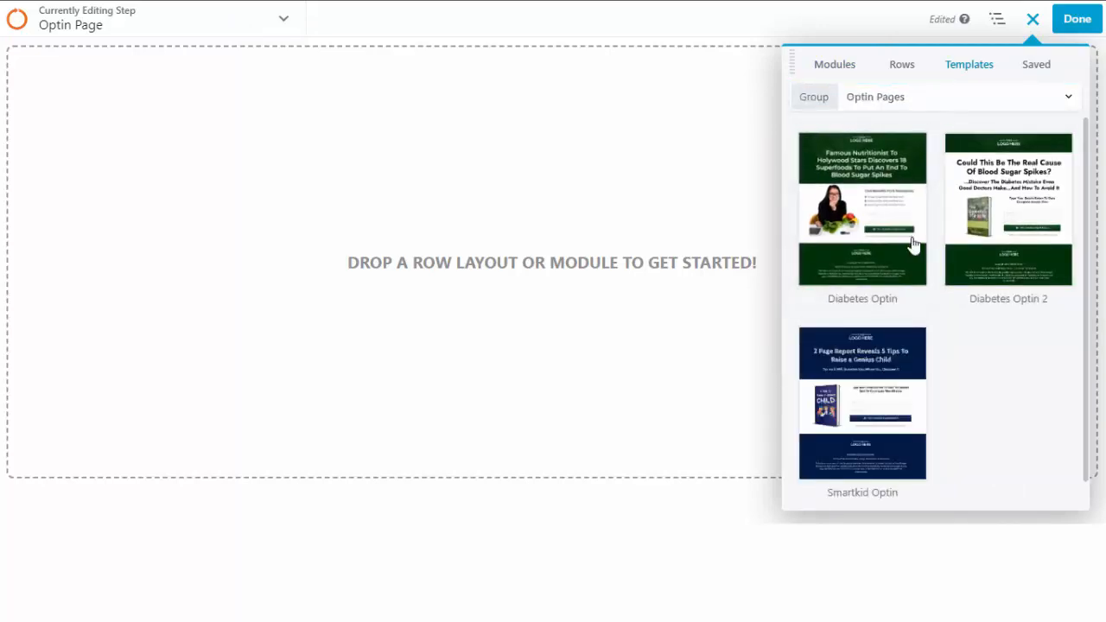
{"action": "left_click", "coordinate": [874, 218]}
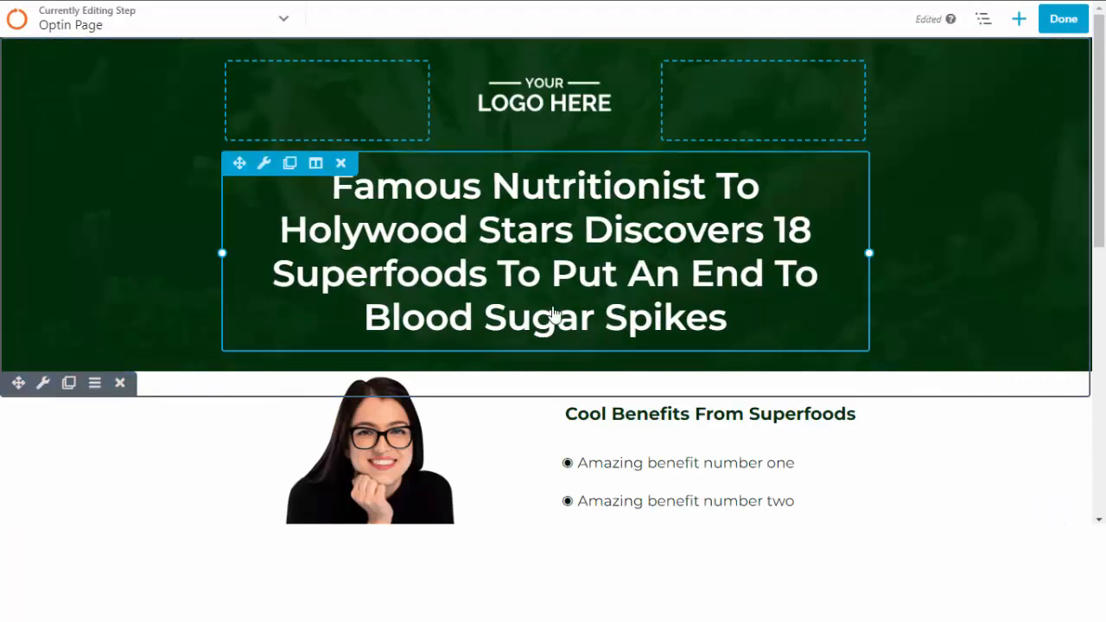
Review the templated Optin Page, publish it, and return to the Lazycom step screen.
{"action": "scroll", "coordinate": [553, 313], "scroll_direction": "down", "scroll_amount": 5}
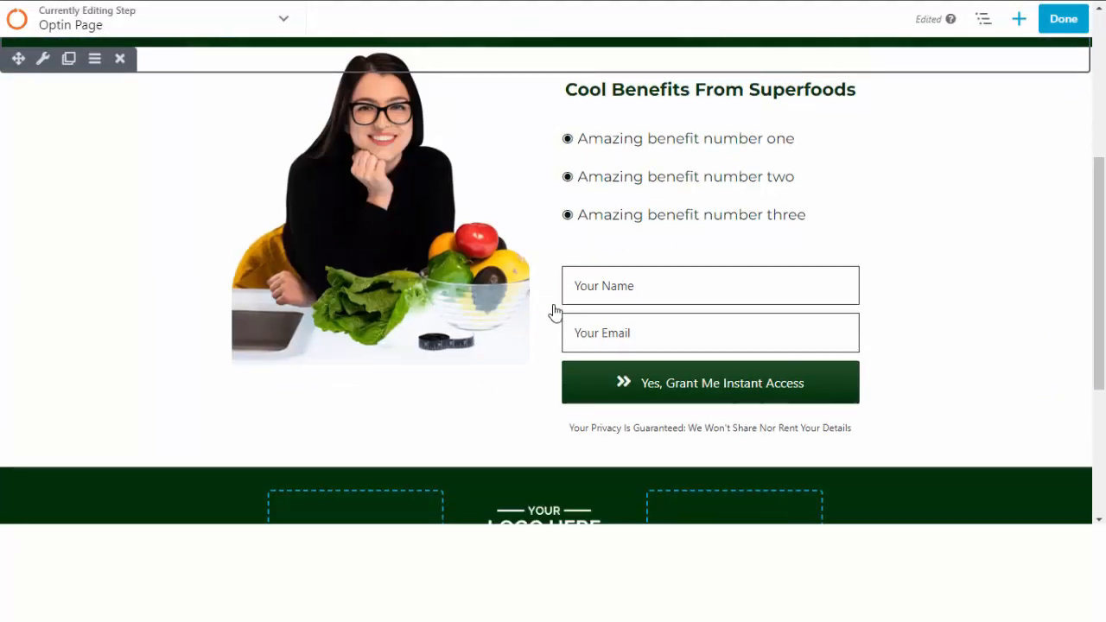
{"action": "scroll", "coordinate": [466, 406], "scroll_direction": "down", "scroll_amount": 2}
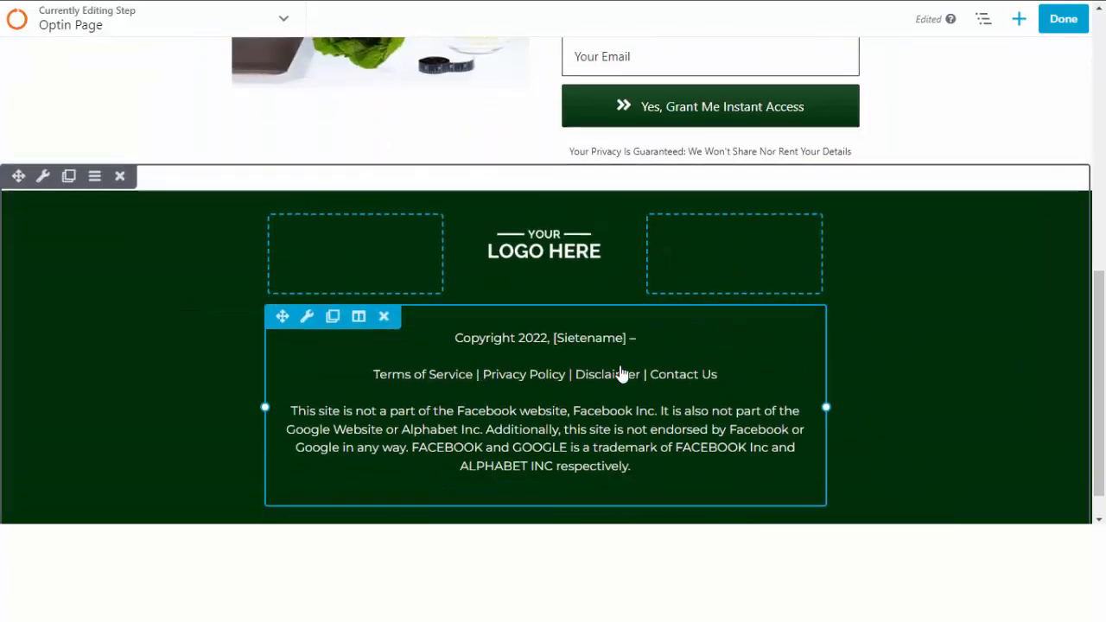
{"action": "scroll", "coordinate": [619, 373], "scroll_direction": "up", "scroll_amount": 5}
{"action": "scroll", "coordinate": [510, 221], "scroll_direction": "up", "scroll_amount": 2}
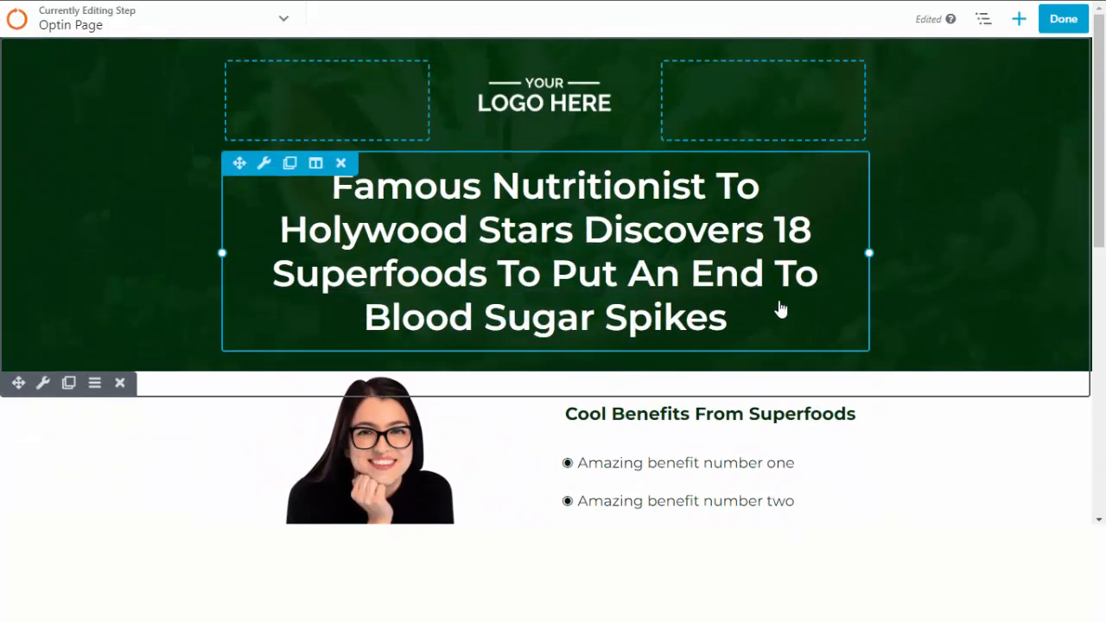
{"action": "scroll", "coordinate": [630, 254], "scroll_direction": "down", "scroll_amount": 3}
{"action": "scroll", "coordinate": [623, 261], "scroll_direction": "down", "scroll_amount": 2}
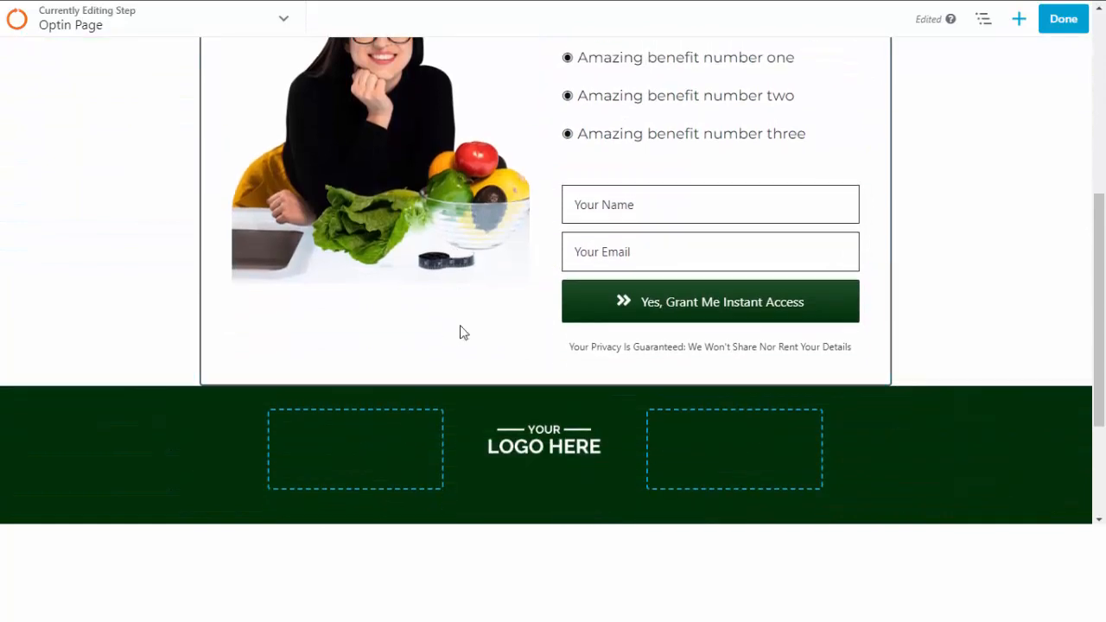
{"action": "scroll", "coordinate": [462, 331], "scroll_direction": "up", "scroll_amount": 5}
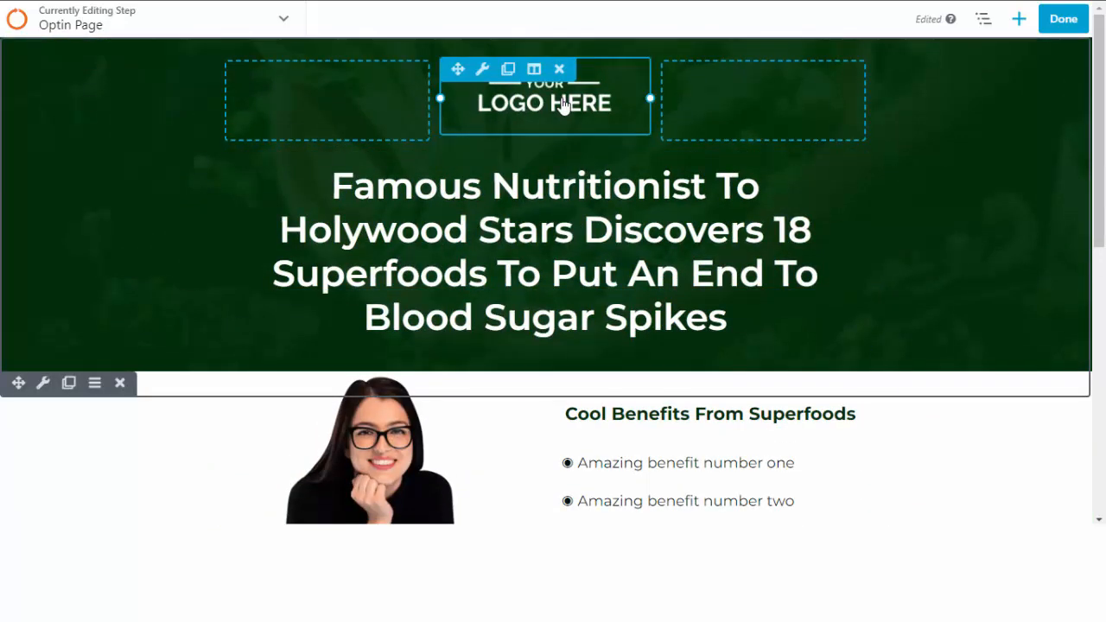
{"action": "scroll", "coordinate": [565, 173], "scroll_direction": "down", "scroll_amount": 3}
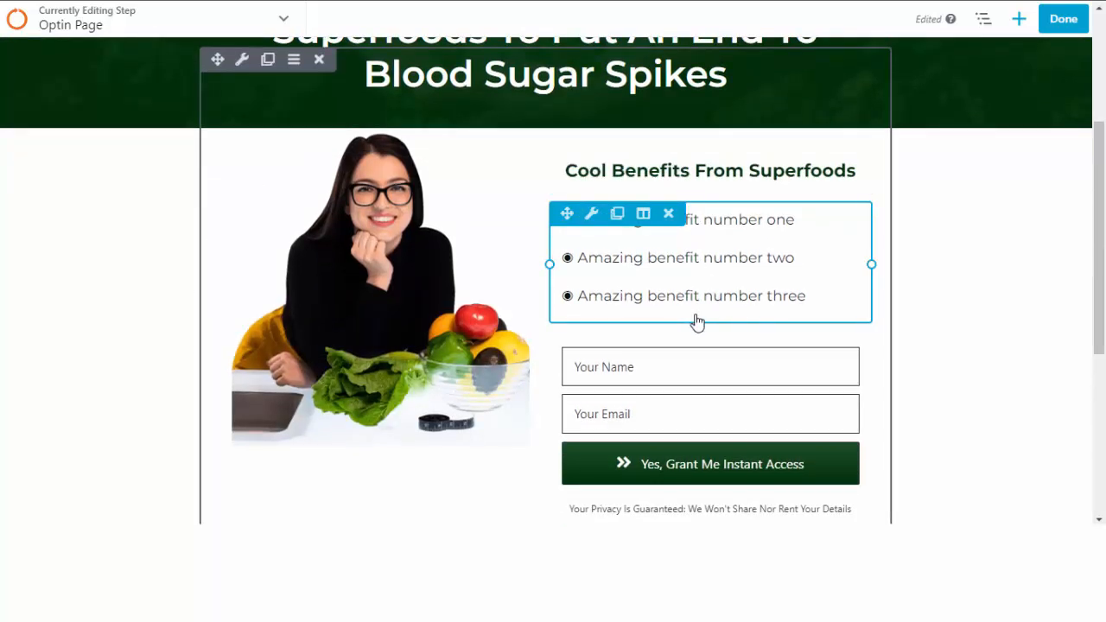
{"action": "scroll", "coordinate": [697, 321], "scroll_direction": "down", "scroll_amount": 1}
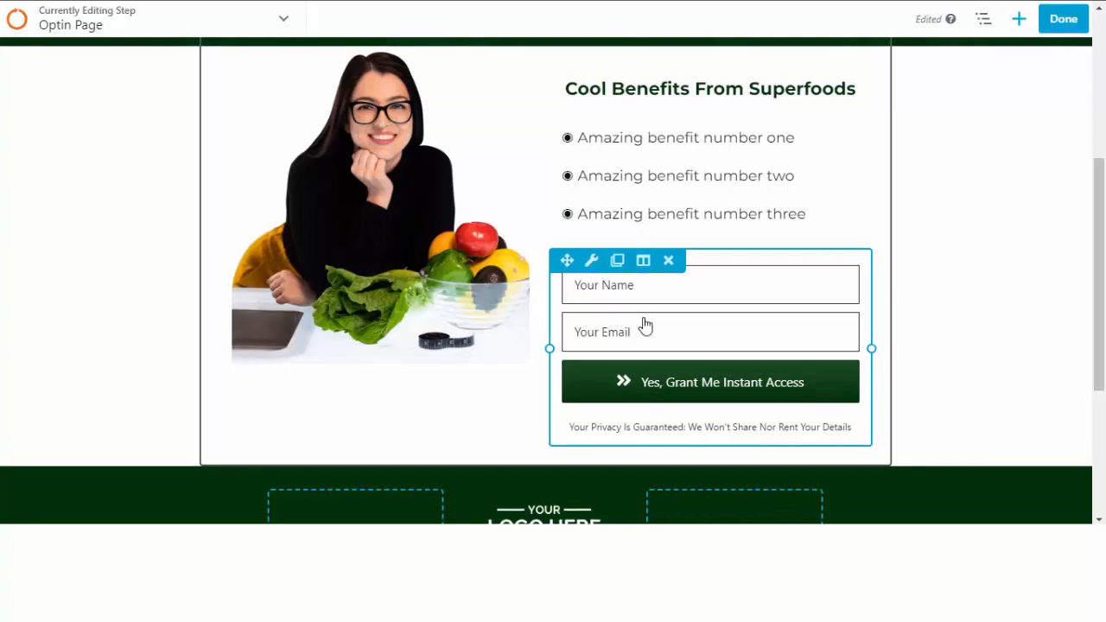
{"action": "scroll", "coordinate": [645, 323], "scroll_direction": "down", "scroll_amount": 3}
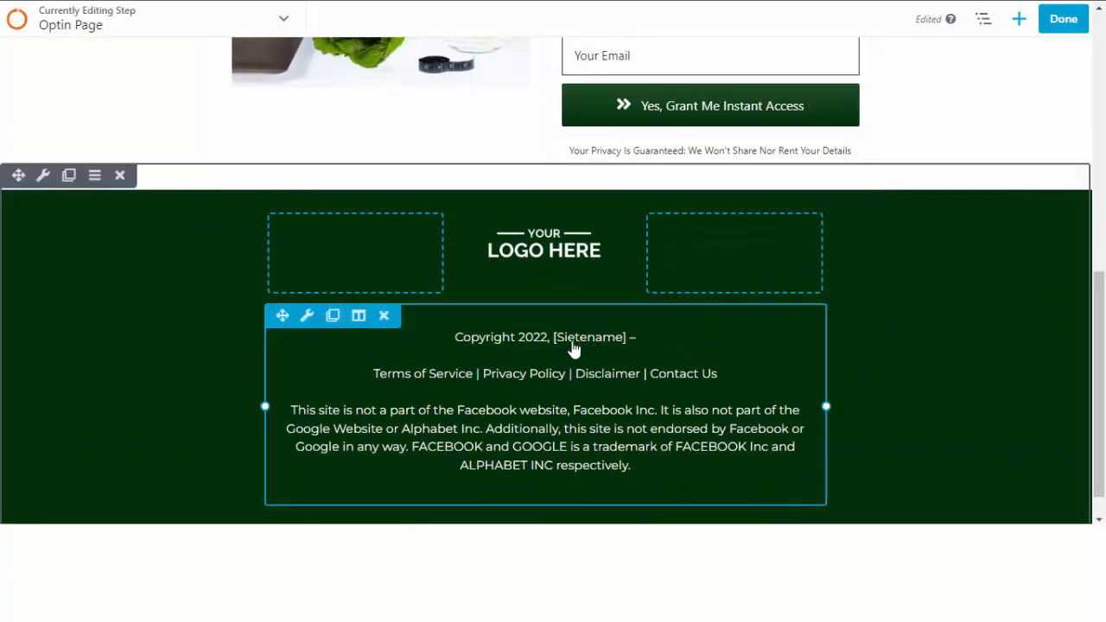
{"action": "left_click", "coordinate": [1063, 24]}
{"action": "left_click", "coordinate": [988, 31]}
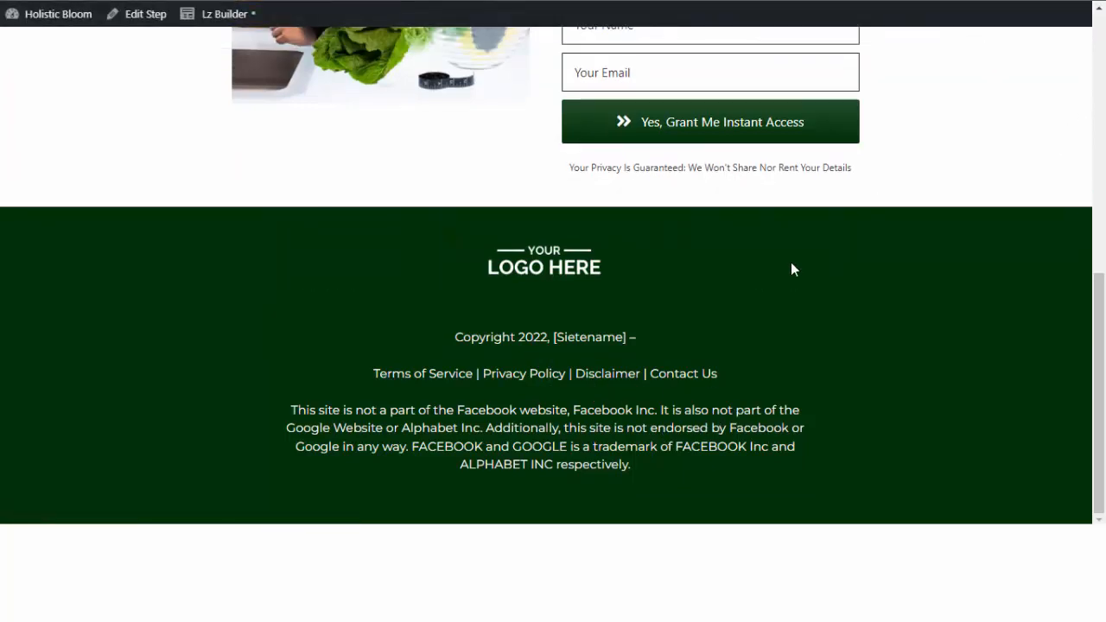
{"action": "scroll", "coordinate": [789, 262], "scroll_direction": "up", "scroll_amount": 8}
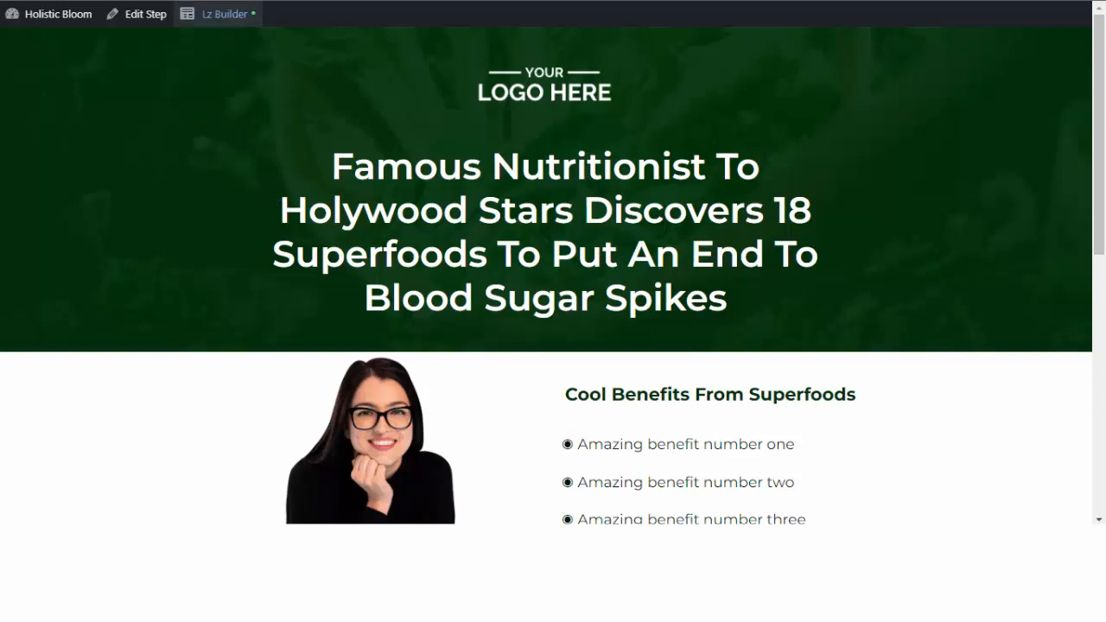
{"action": "left_click", "coordinate": [233, 1]}
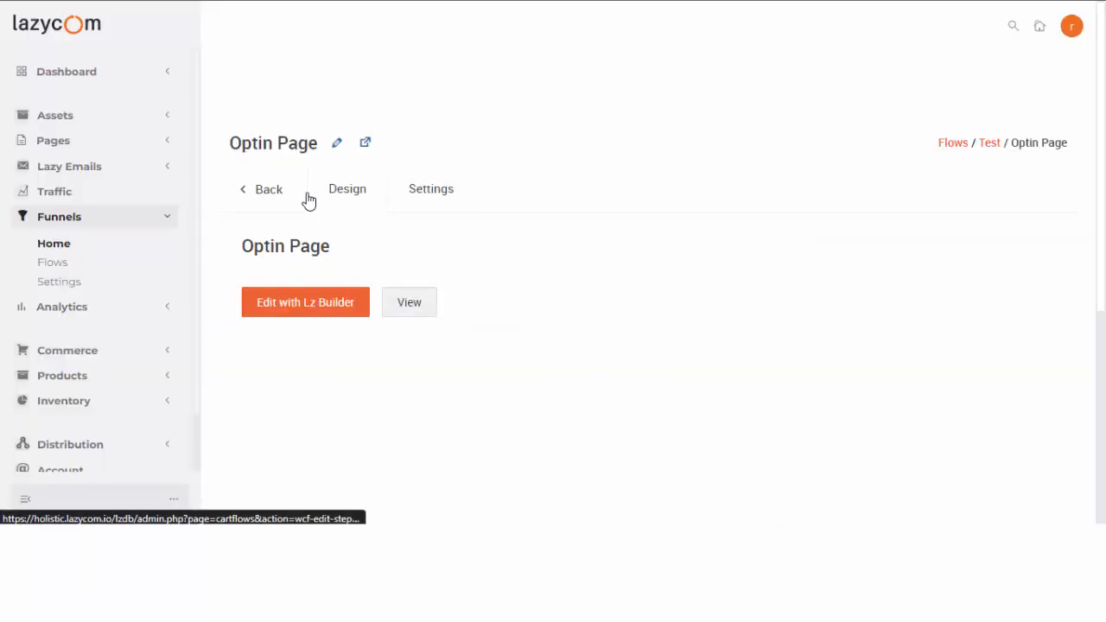
Rename the Sales Landing step to 'Sales Page'.
{"action": "left_click", "coordinate": [248, 193]}
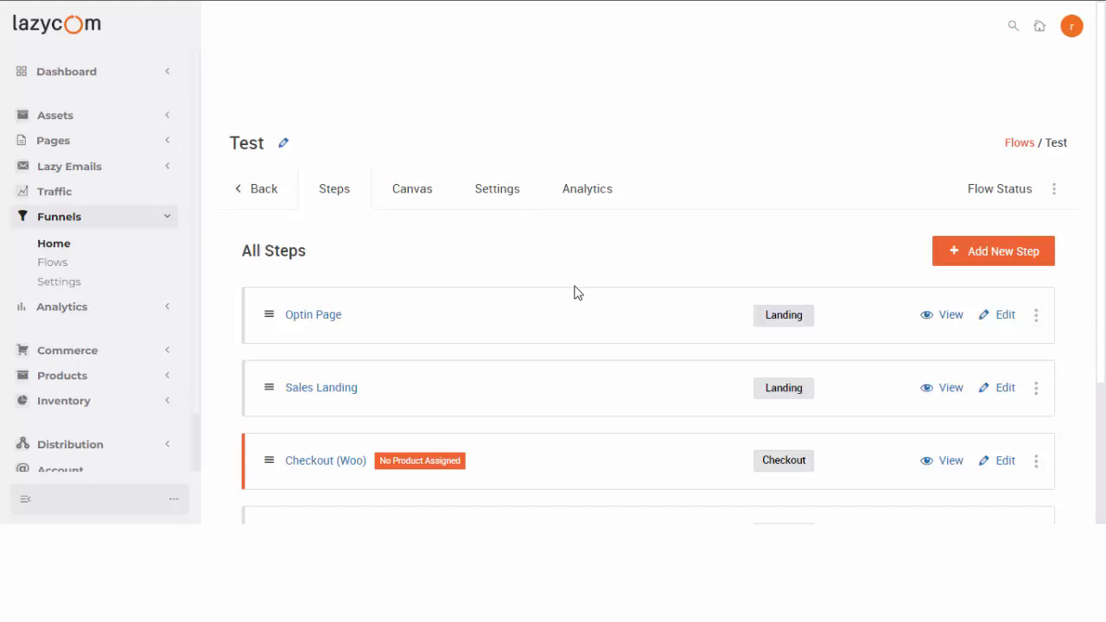
{"action": "left_click", "coordinate": [321, 388]}
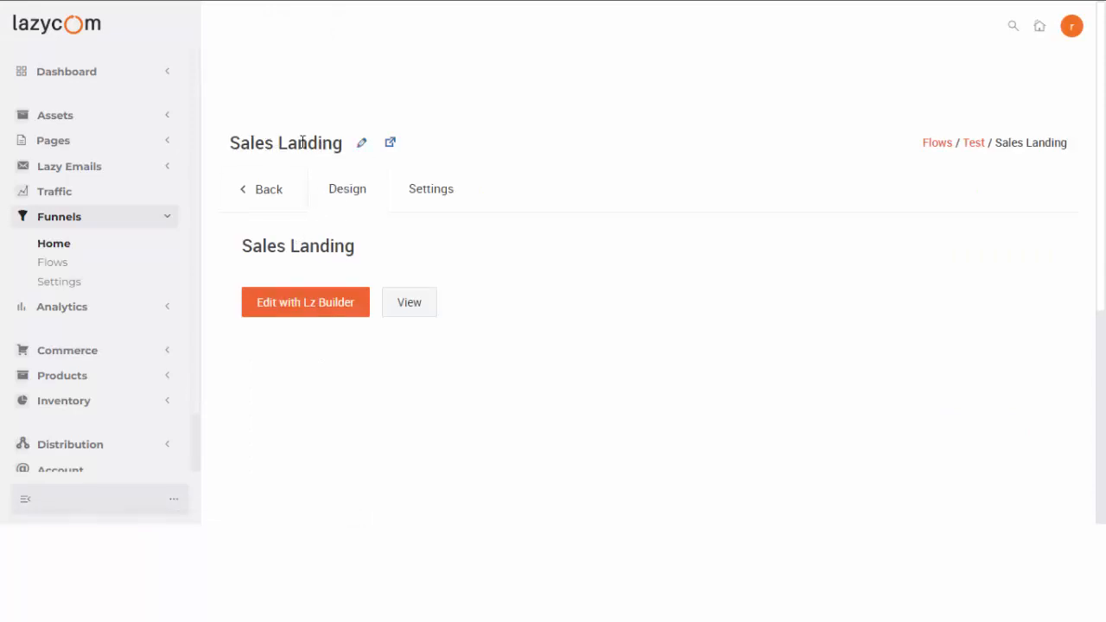
{"action": "left_click", "coordinate": [362, 145]}
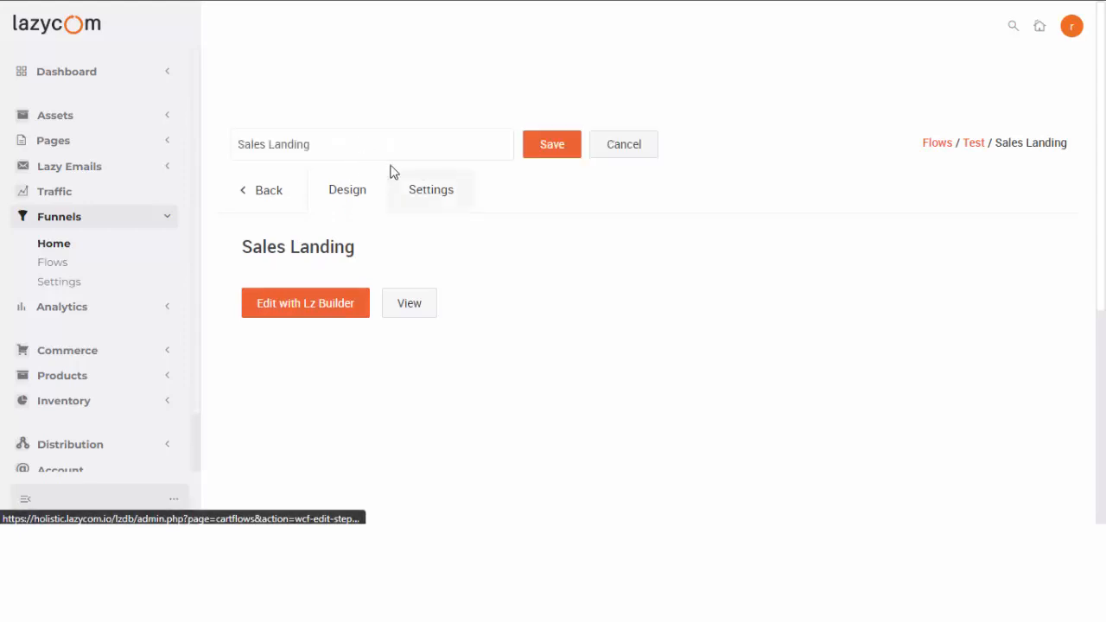
{"action": "left_click", "coordinate": [269, 144]}
{"action": "double_click", "coordinate": [291, 145]}
{"action": "type", "text": "Page"}
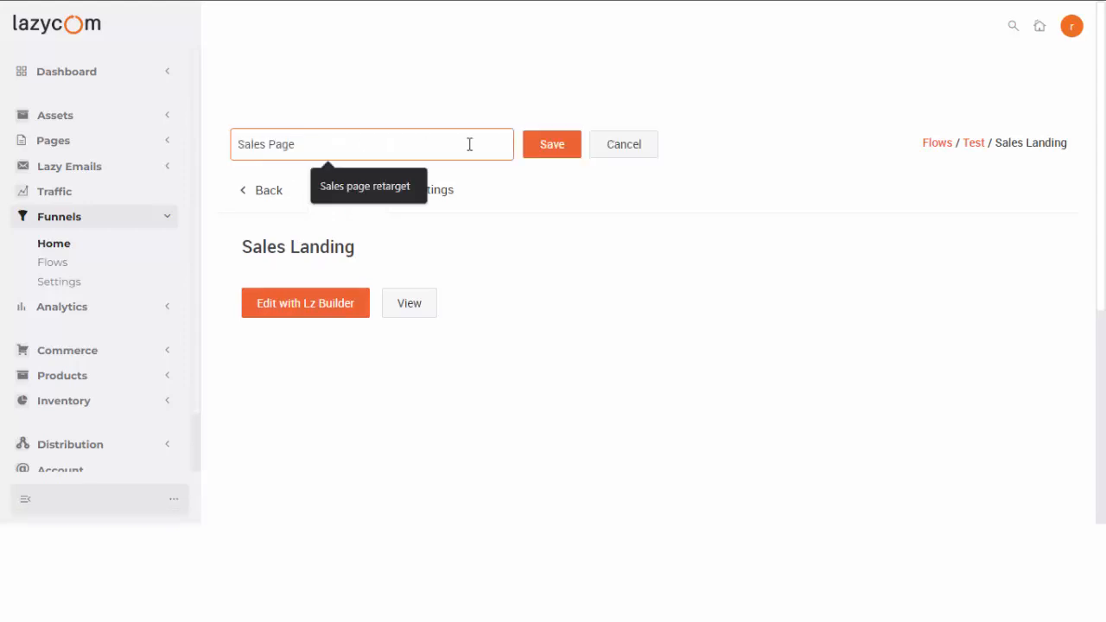
{"action": "left_click", "coordinate": [561, 149]}
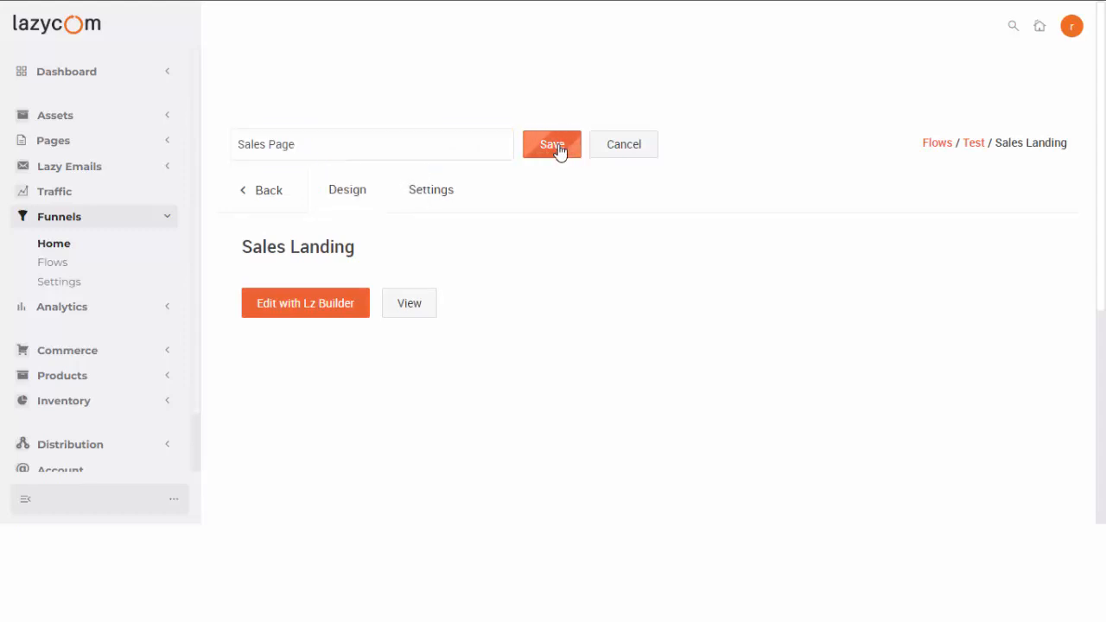
Change the step slug to 'sales-page' in General settings and save the settings.
{"action": "left_click", "coordinate": [436, 200]}
{"action": "left_click", "coordinate": [328, 313]}
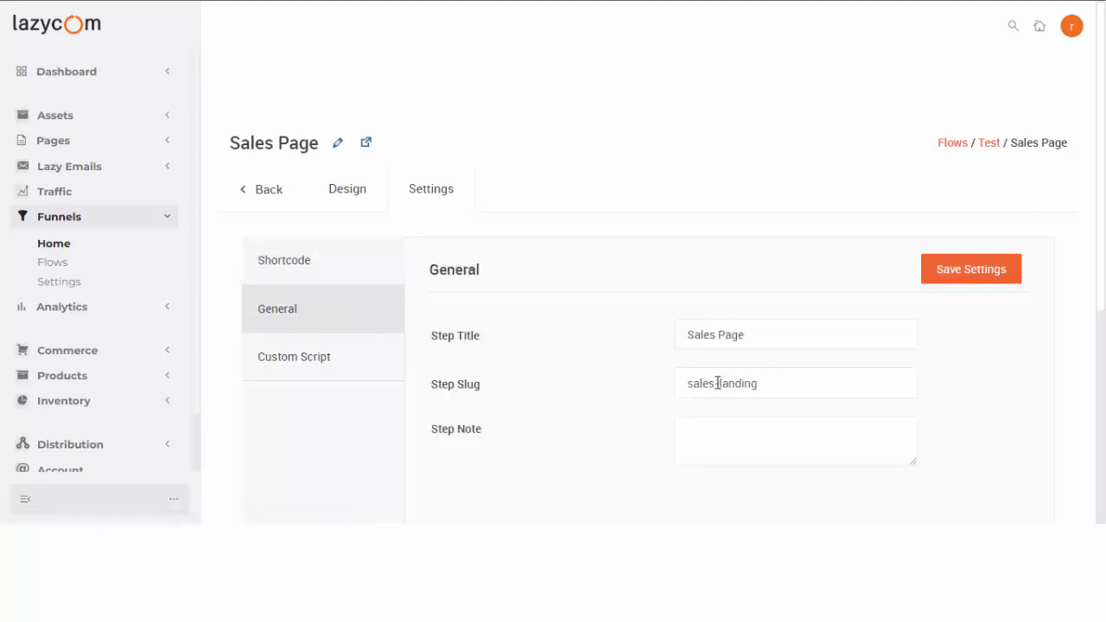
{"action": "left_click_drag", "start_coordinate": [717, 383], "coordinate": [841, 390]}
{"action": "type", "text": "page"}
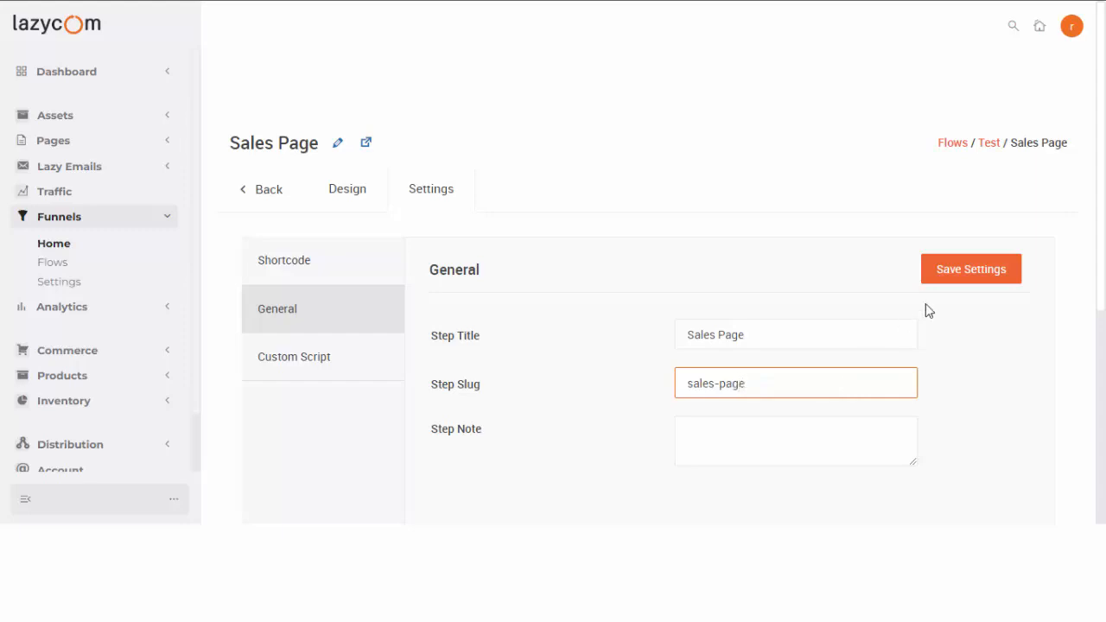
{"action": "left_click", "coordinate": [961, 278]}
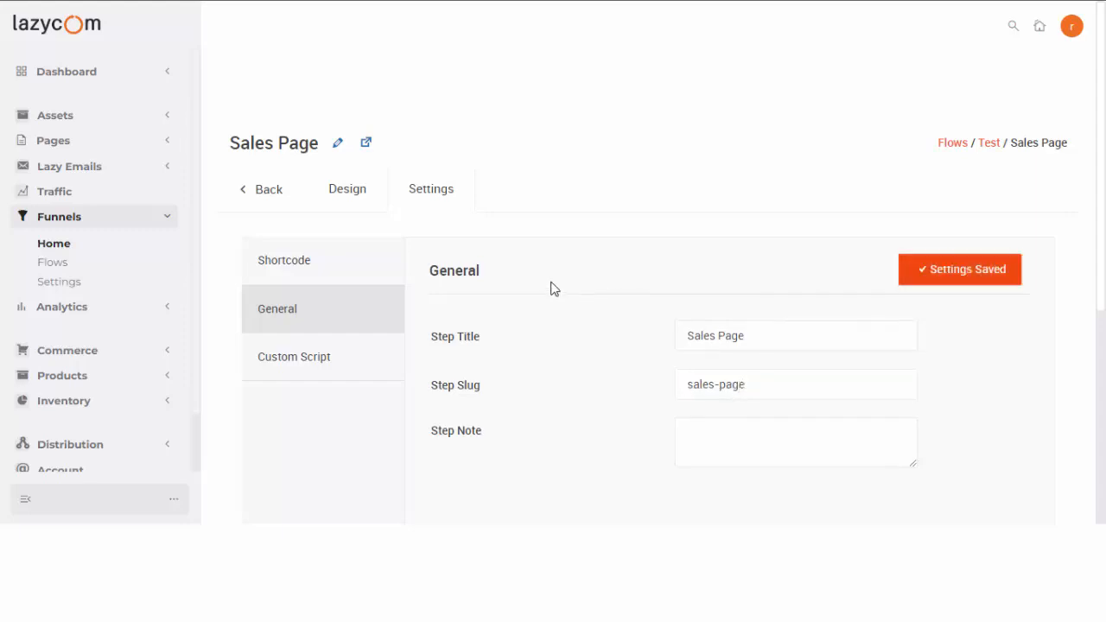
{"action": "left_click", "coordinate": [365, 145]}
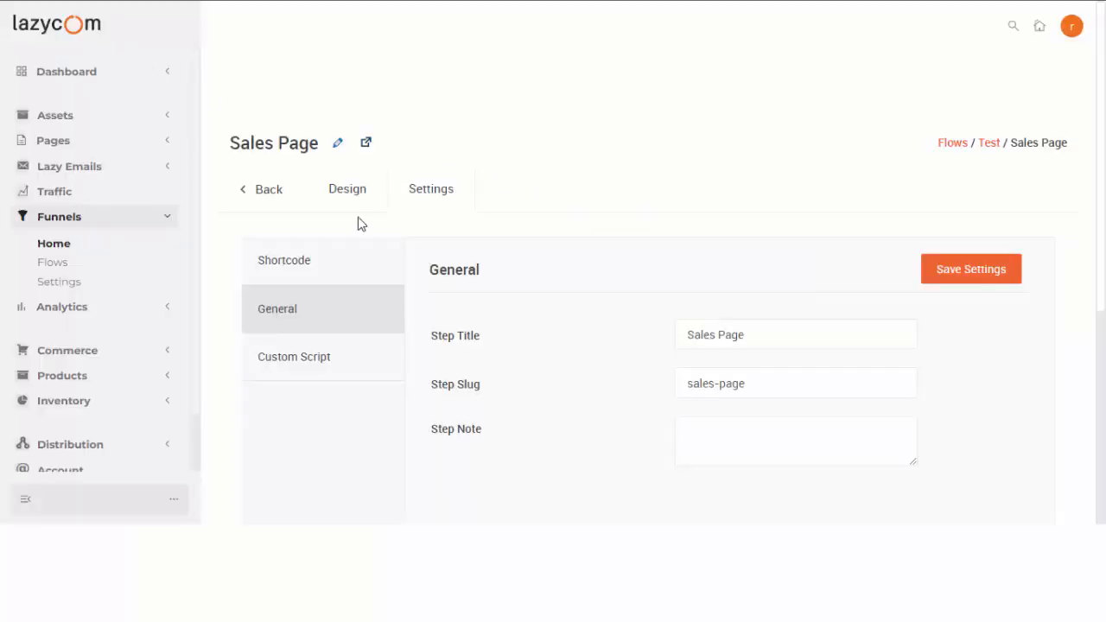
Open Sales Page in Lz Builder and apply the Baby Mat Sales Page template from the Sales Pages group.
{"action": "left_click", "coordinate": [357, 197]}
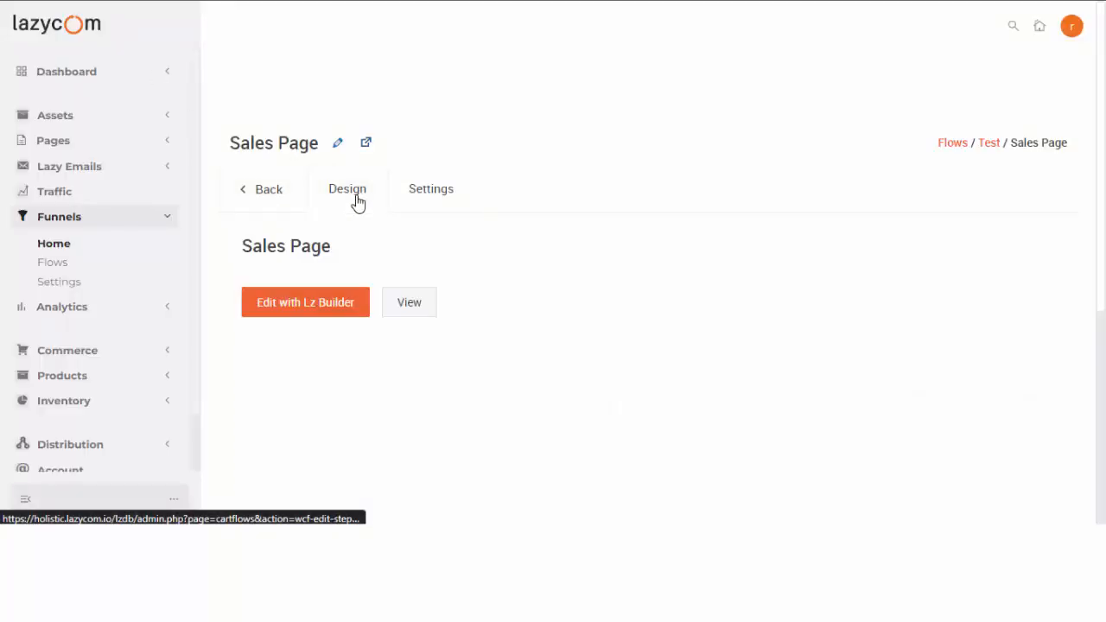
{"action": "left_click", "coordinate": [318, 309]}
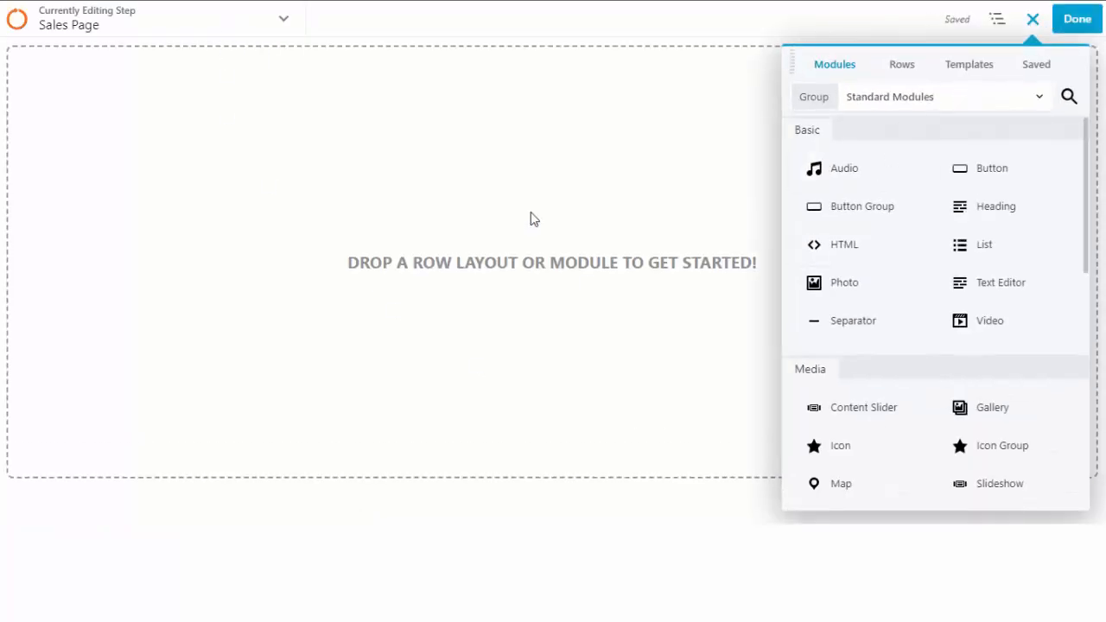
{"action": "left_click", "coordinate": [969, 67]}
{"action": "left_click", "coordinate": [961, 97]}
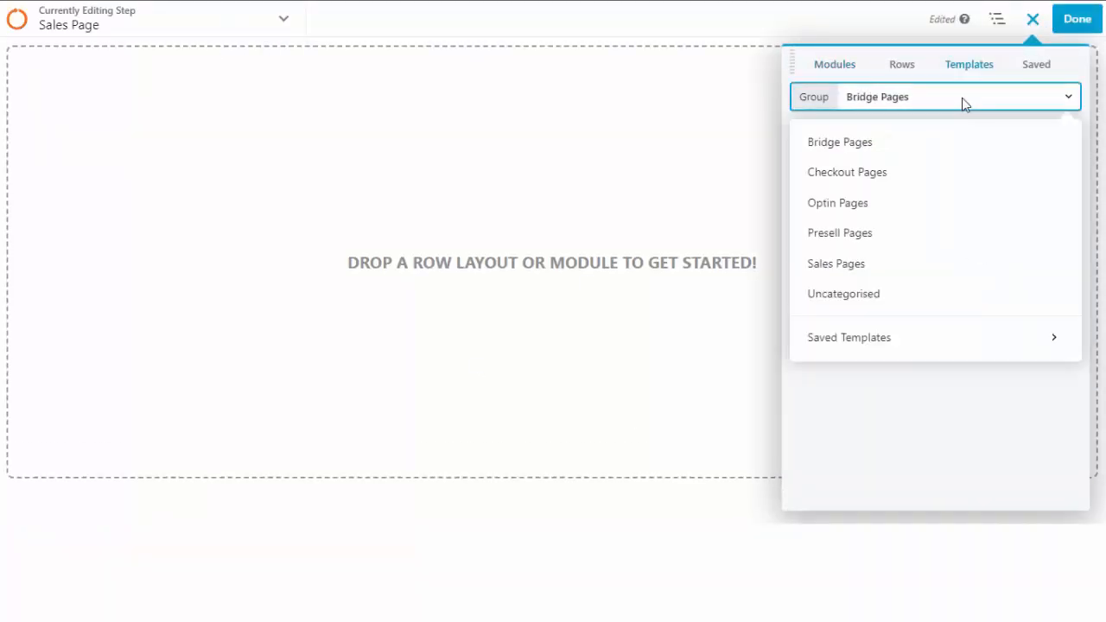
{"action": "left_click", "coordinate": [874, 265]}
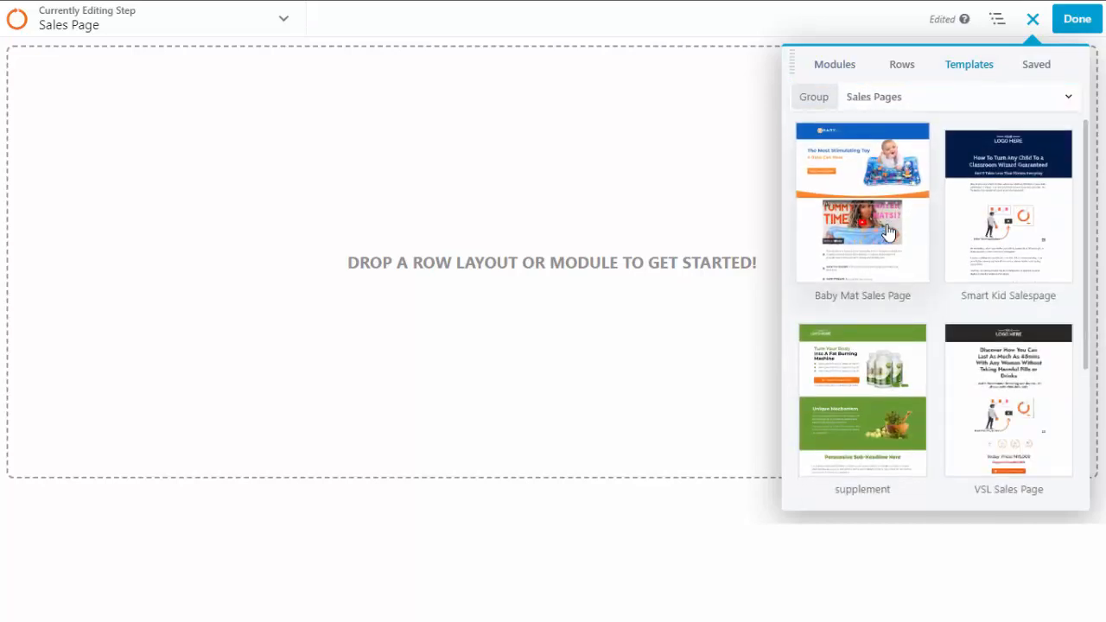
{"action": "scroll", "coordinate": [889, 255], "scroll_direction": "down", "scroll_amount": 3}
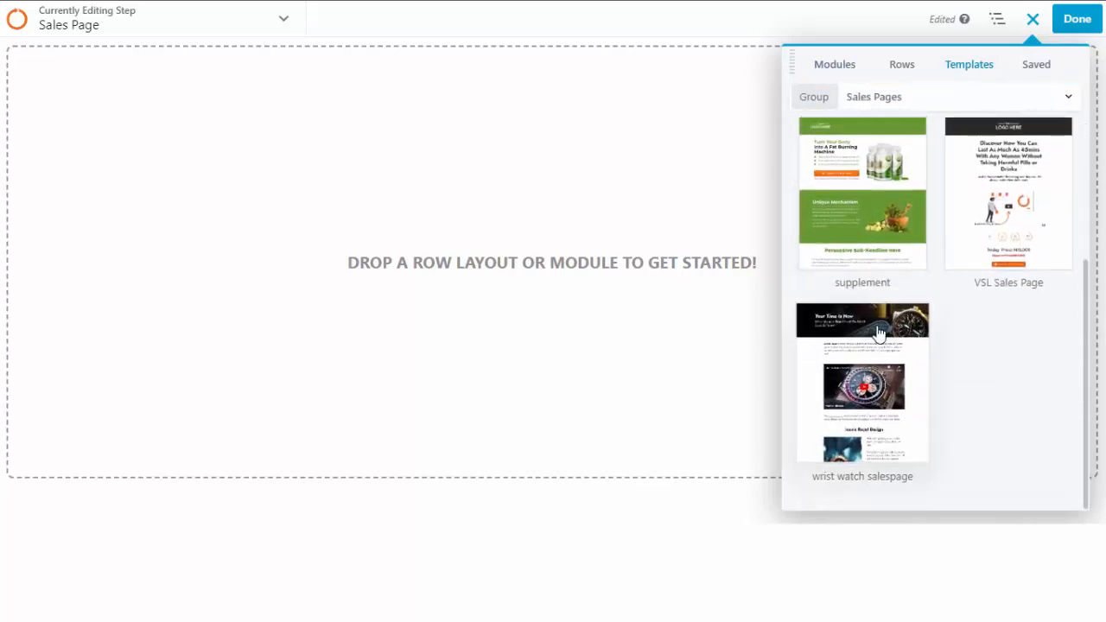
{"action": "scroll", "coordinate": [879, 326], "scroll_direction": "up", "scroll_amount": 3}
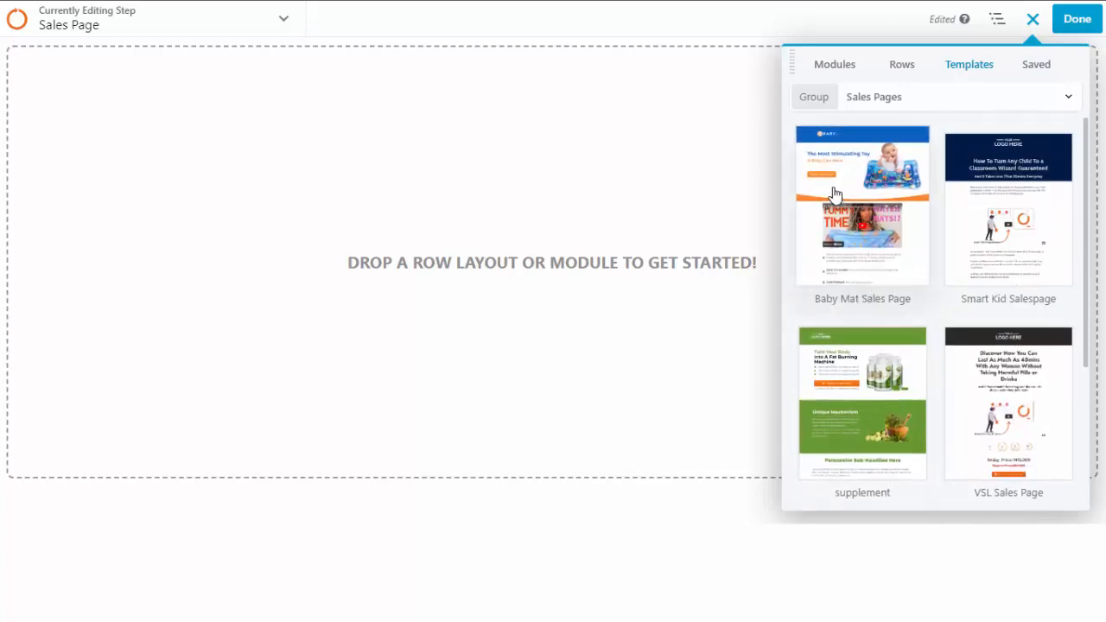
{"action": "left_click", "coordinate": [844, 223]}
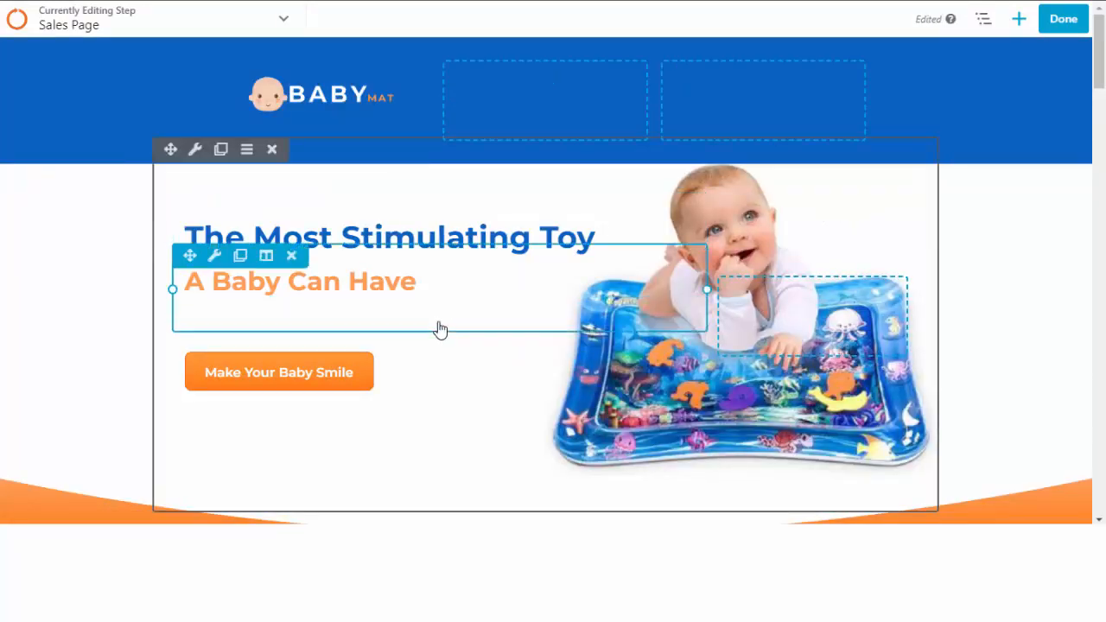
{"action": "scroll", "coordinate": [436, 396], "scroll_direction": "down", "scroll_amount": 8}
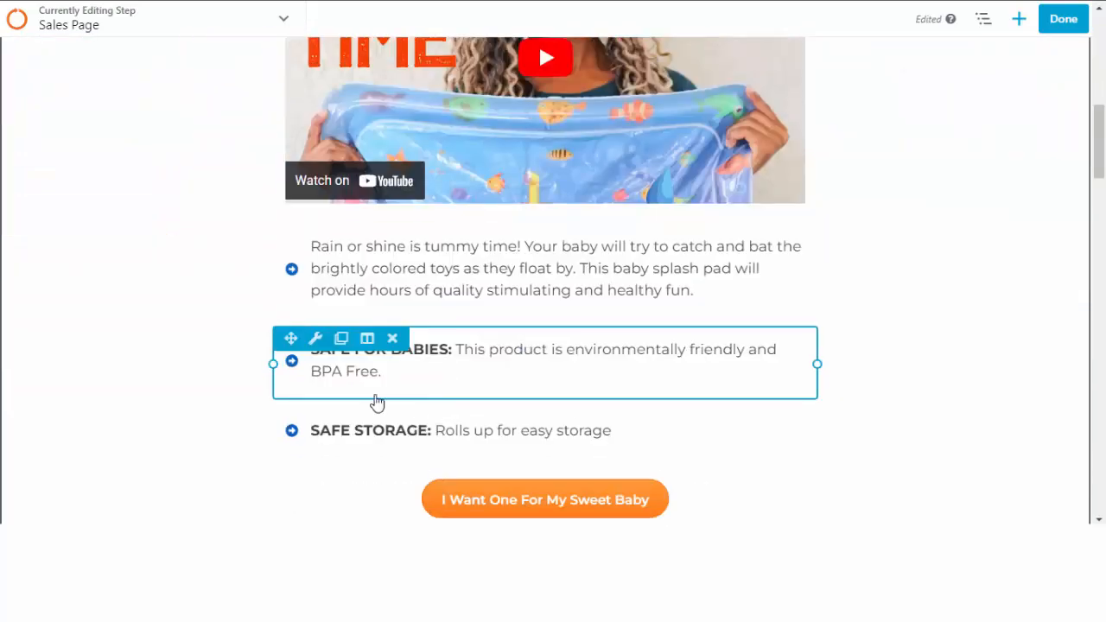
{"action": "scroll", "coordinate": [518, 434], "scroll_direction": "down", "scroll_amount": 6}
{"action": "scroll", "coordinate": [474, 440], "scroll_direction": "down", "scroll_amount": 6}
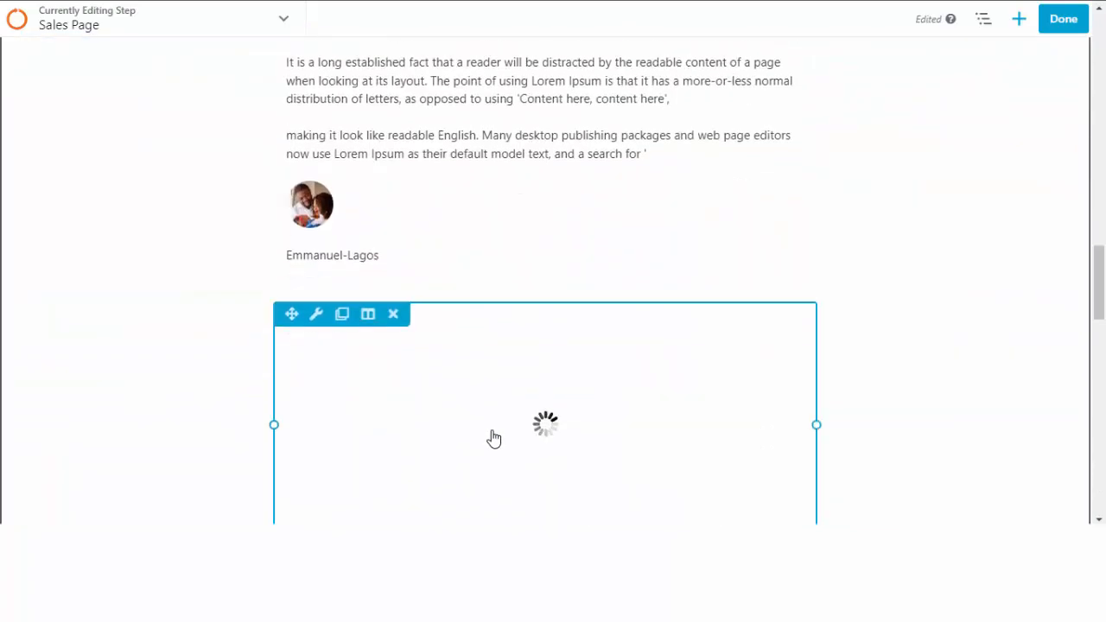
{"action": "scroll", "coordinate": [403, 309], "scroll_direction": "up", "scroll_amount": 14}
{"action": "scroll", "coordinate": [220, 272], "scroll_direction": "up", "scroll_amount": 4}
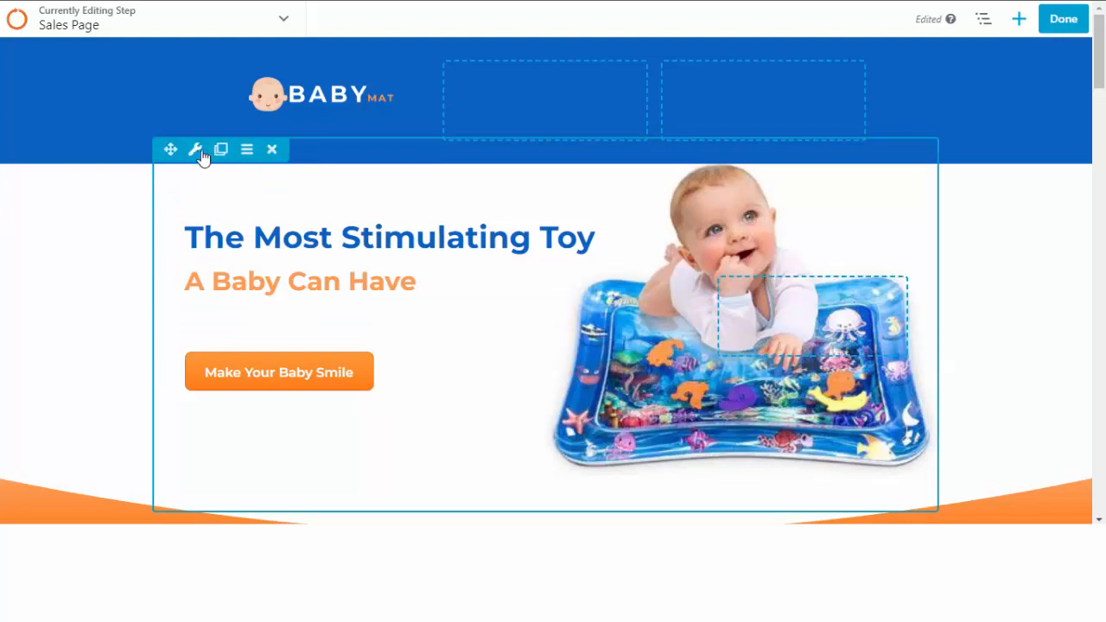
Open the hero row's settings and move the panel to the left side of the page.
{"action": "left_click", "coordinate": [198, 152]}
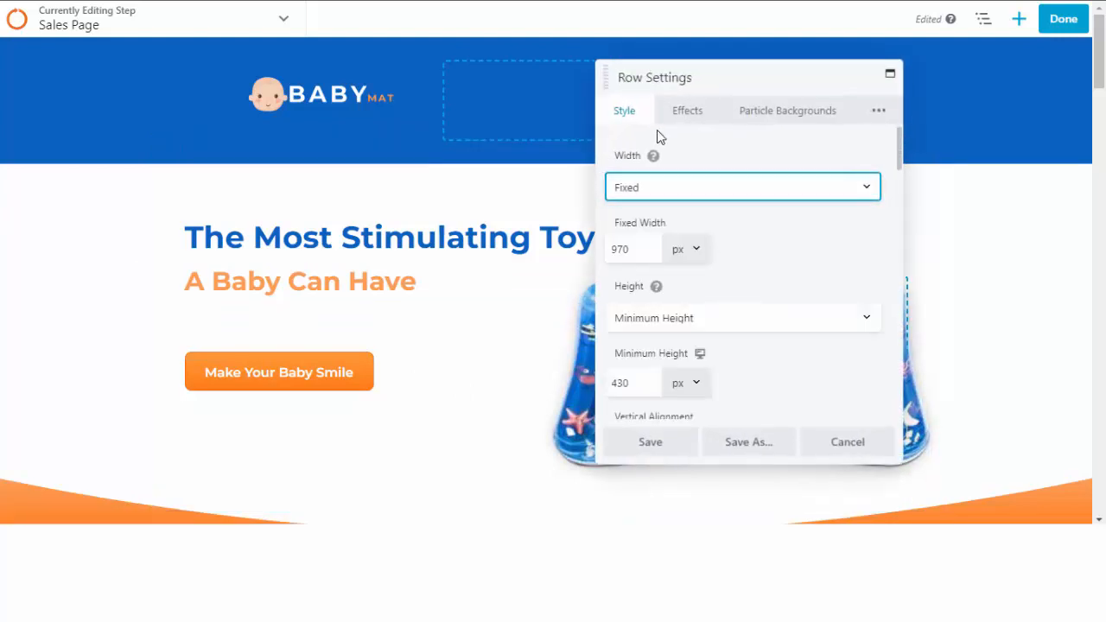
{"action": "scroll", "coordinate": [727, 254], "scroll_direction": "down", "scroll_amount": 5}
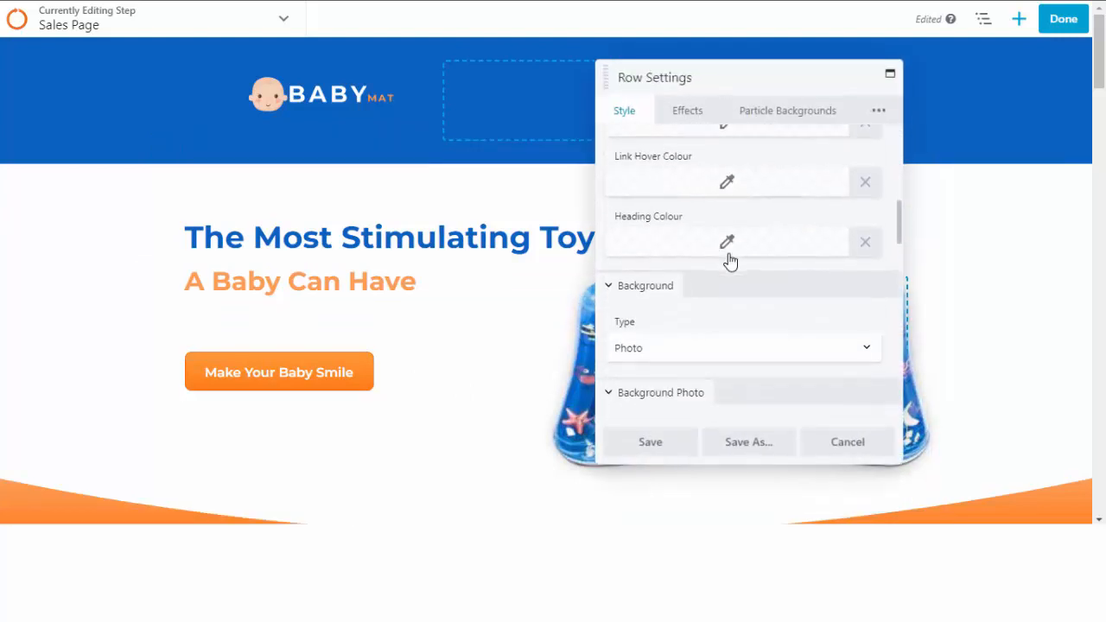
{"action": "scroll", "coordinate": [729, 259], "scroll_direction": "down", "scroll_amount": 4}
{"action": "scroll", "coordinate": [731, 251], "scroll_direction": "up", "scroll_amount": 5}
{"action": "scroll", "coordinate": [730, 251], "scroll_direction": "down", "scroll_amount": 4}
{"action": "scroll", "coordinate": [732, 256], "scroll_direction": "up", "scroll_amount": 1}
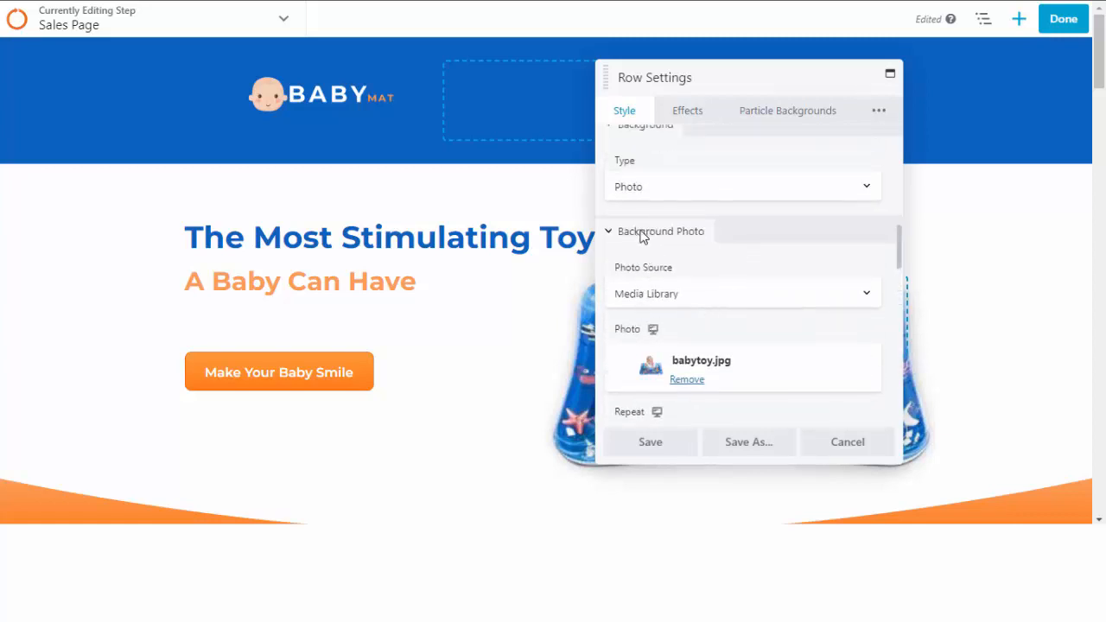
{"action": "scroll", "coordinate": [663, 238], "scroll_direction": "up", "scroll_amount": 2}
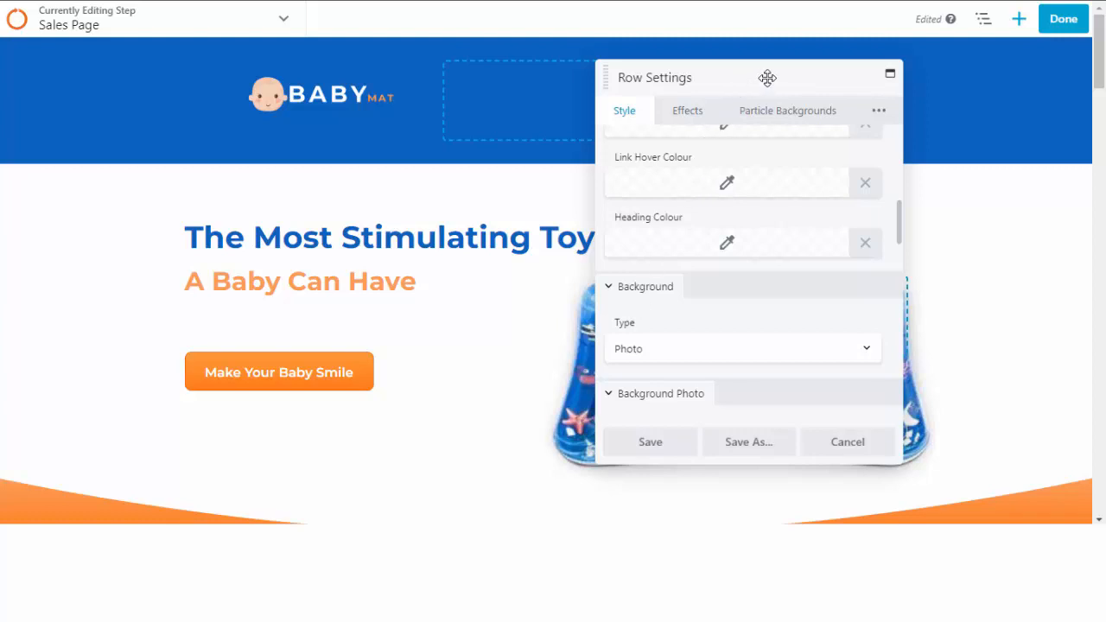
{"action": "left_click_drag", "start_coordinate": [767, 78], "coordinate": [288, 76]}
{"action": "left_click_drag", "start_coordinate": [191, 67], "coordinate": [224, 62]}
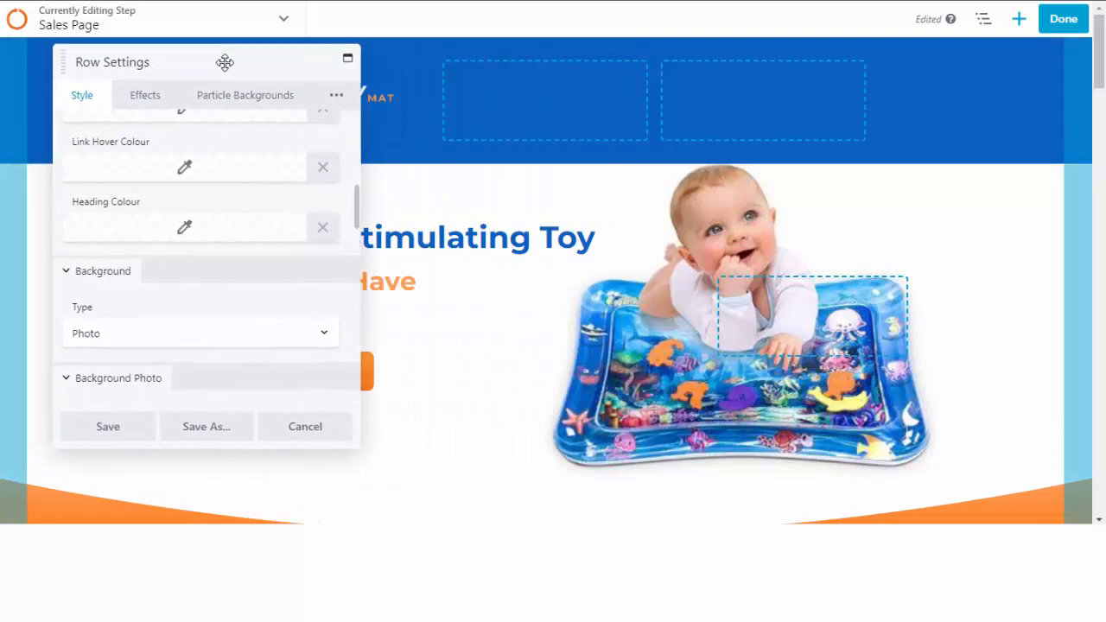
{"action": "scroll", "coordinate": [171, 310], "scroll_direction": "down", "scroll_amount": 3}
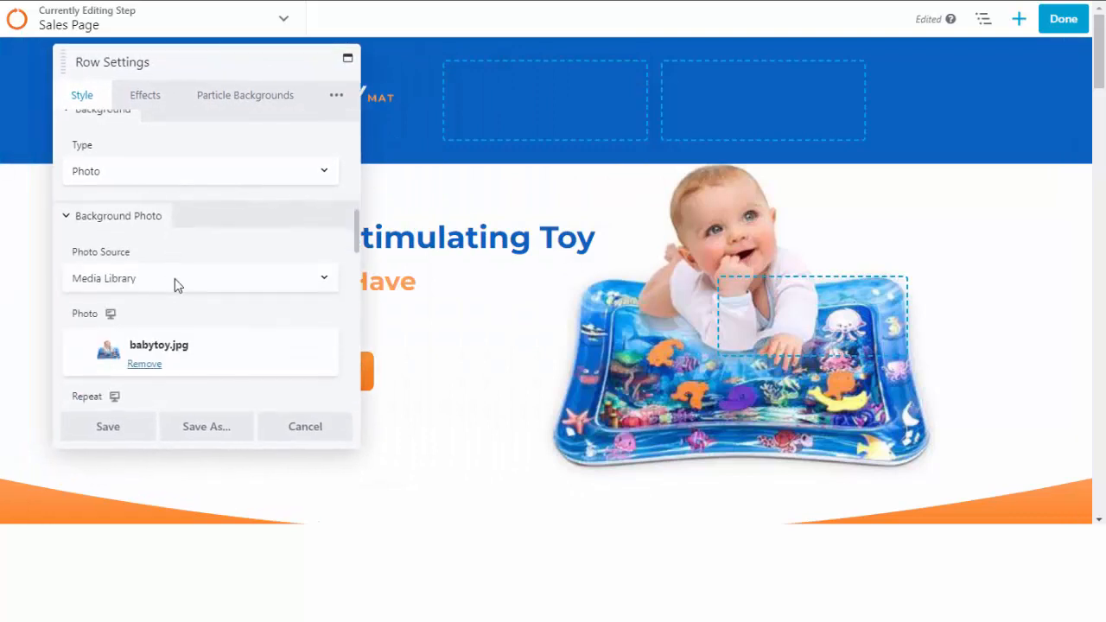
Change the row background type from Photo to Colour, set it to white #ffffff, and close.
{"action": "left_click", "coordinate": [147, 177]}
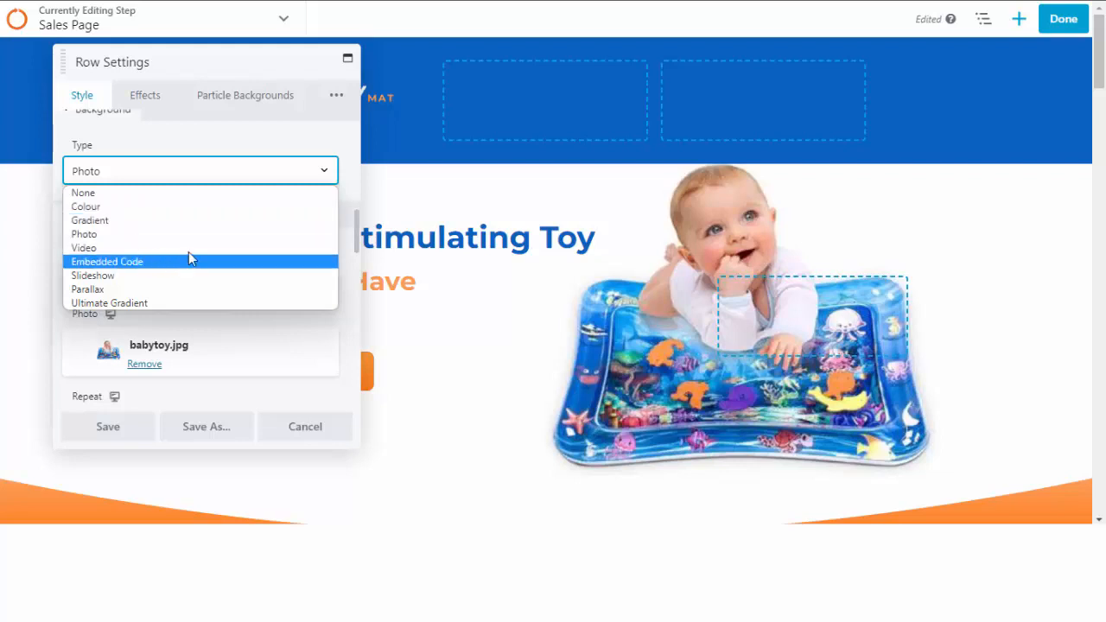
{"action": "left_click", "coordinate": [153, 214]}
{"action": "scroll", "coordinate": [147, 259], "scroll_direction": "down", "scroll_amount": 1}
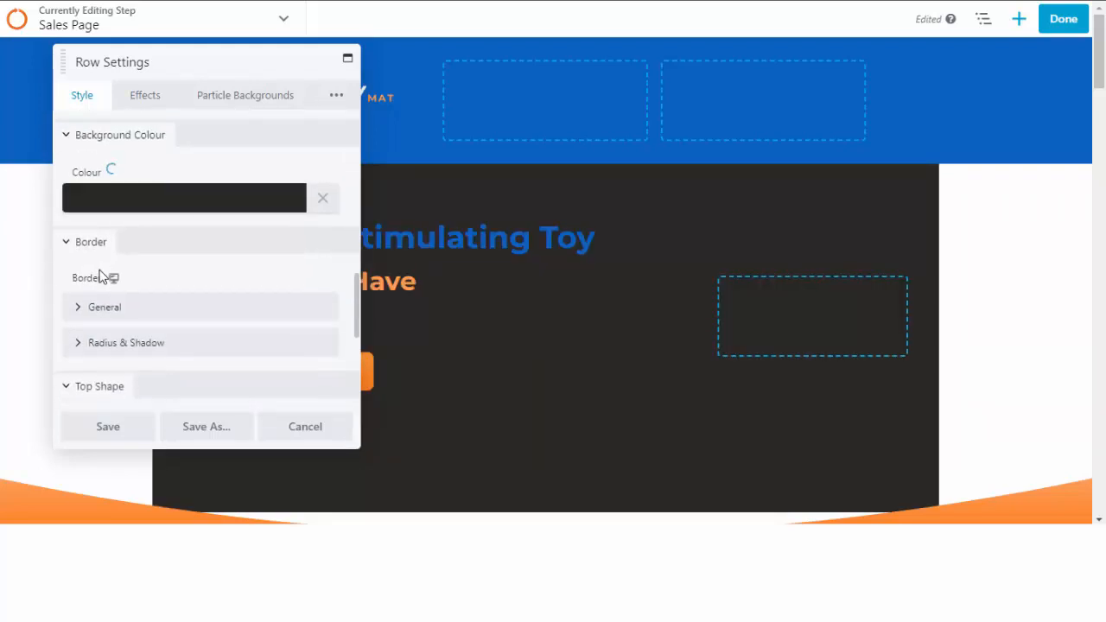
{"action": "left_click", "coordinate": [158, 208]}
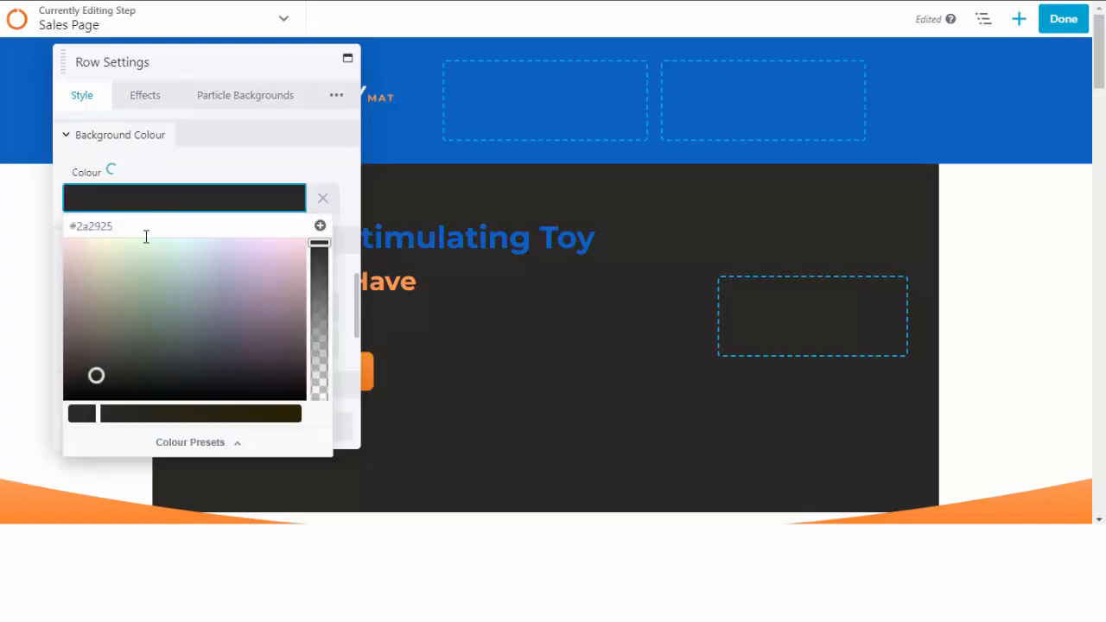
{"action": "mouse_move", "coordinate": [168, 269]}
{"action": "left_mouse_down"}
{"action": "mouse_move", "coordinate": [89, 253]}
{"action": "mouse_move", "coordinate": [77, 222]}
{"action": "left_mouse_up"}
{"action": "left_click_drag", "start_coordinate": [99, 411], "coordinate": [34, 420]}
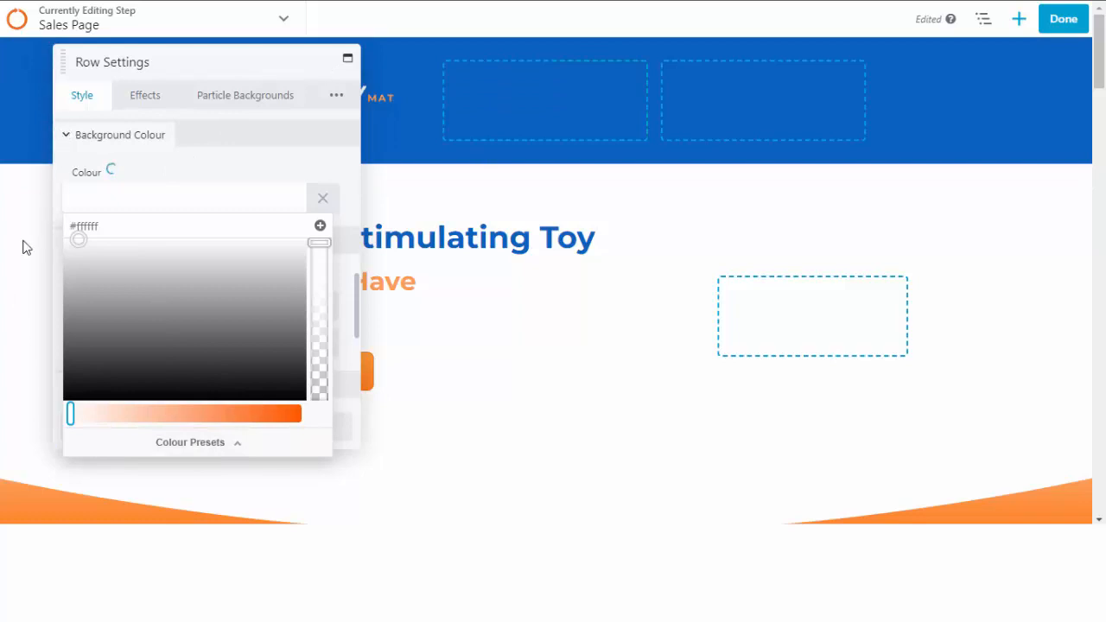
{"action": "left_click", "coordinate": [420, 230]}
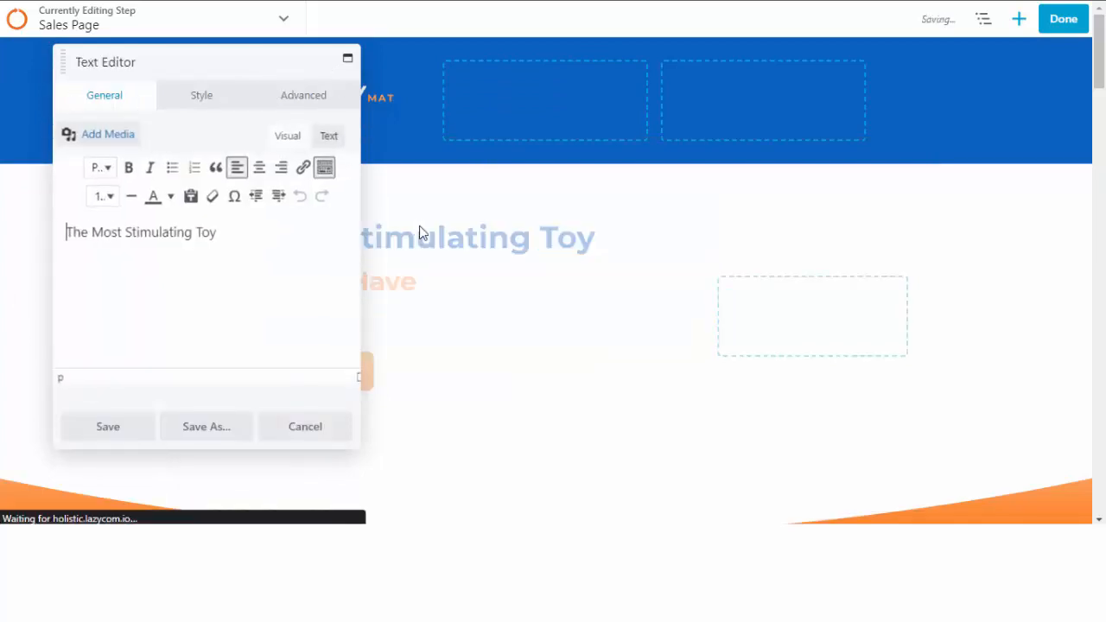
{"action": "left_click", "coordinate": [122, 430]}
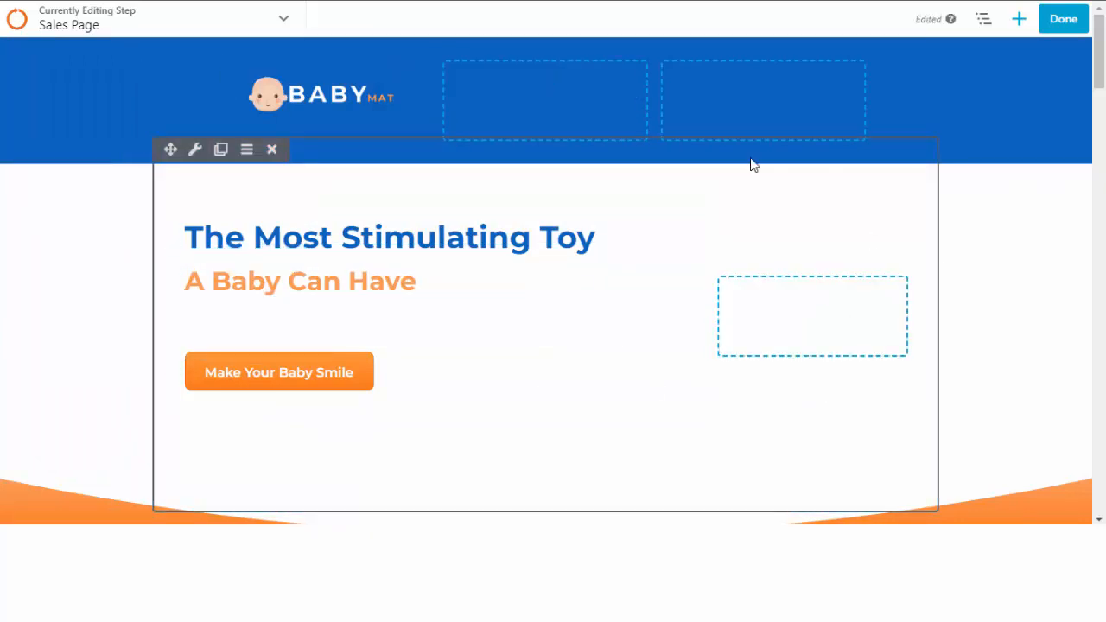
{"action": "scroll", "coordinate": [1076, 237], "scroll_direction": "down", "scroll_amount": 3}
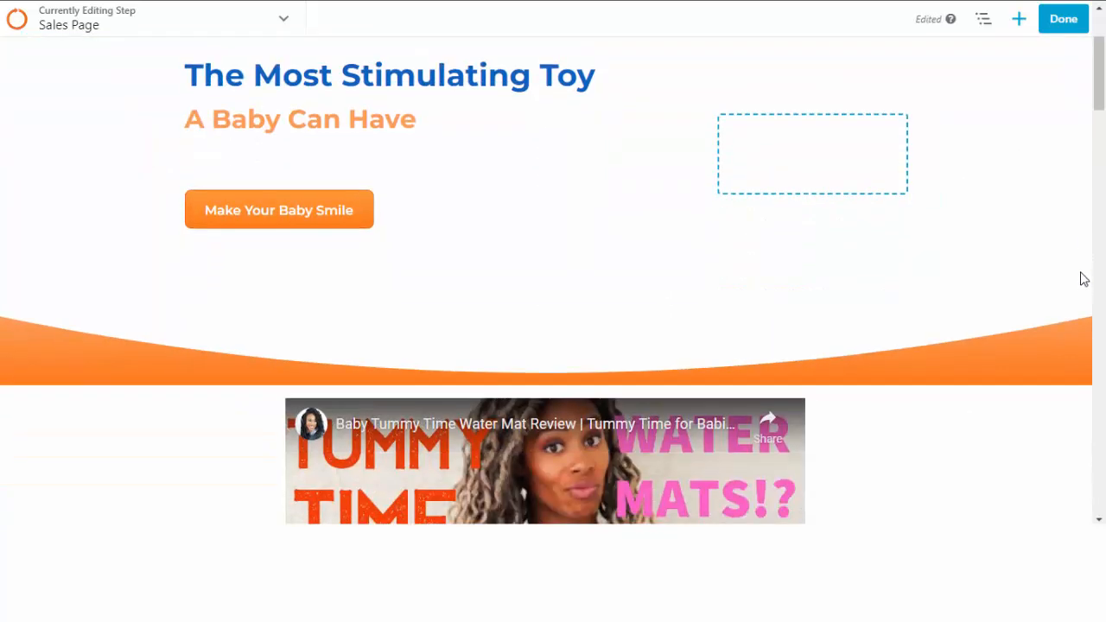
{"action": "scroll", "coordinate": [1077, 173], "scroll_direction": "up", "scroll_amount": 3}
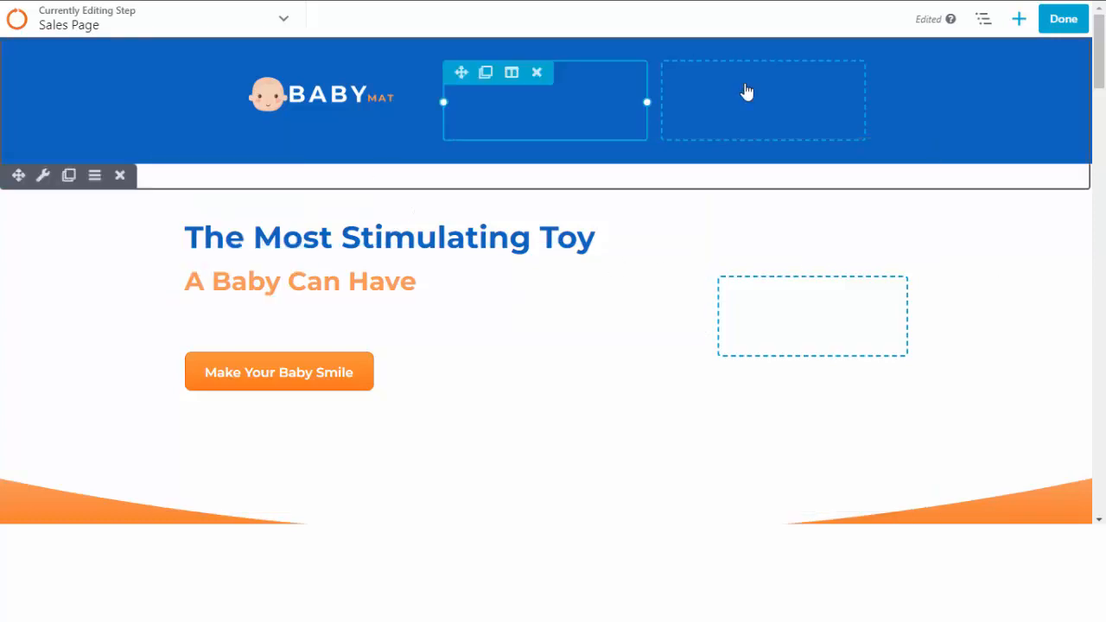
{"action": "scroll", "coordinate": [908, 314], "scroll_direction": "down", "scroll_amount": 3}
{"action": "scroll", "coordinate": [908, 318], "scroll_direction": "down", "scroll_amount": 3}
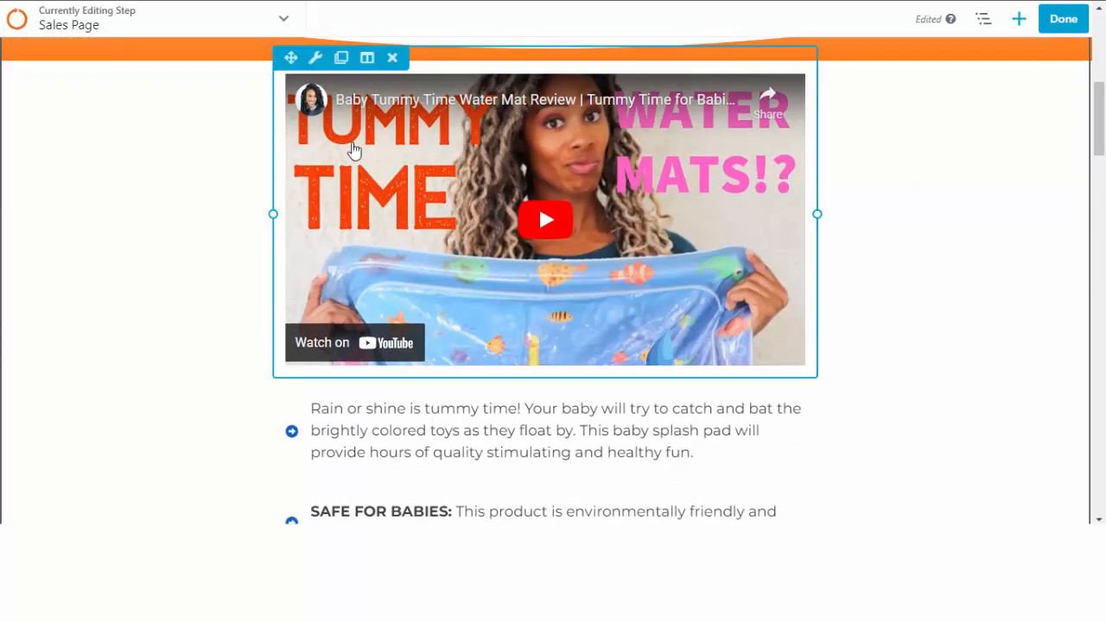
{"action": "scroll", "coordinate": [449, 216], "scroll_direction": "down", "scroll_amount": 6}
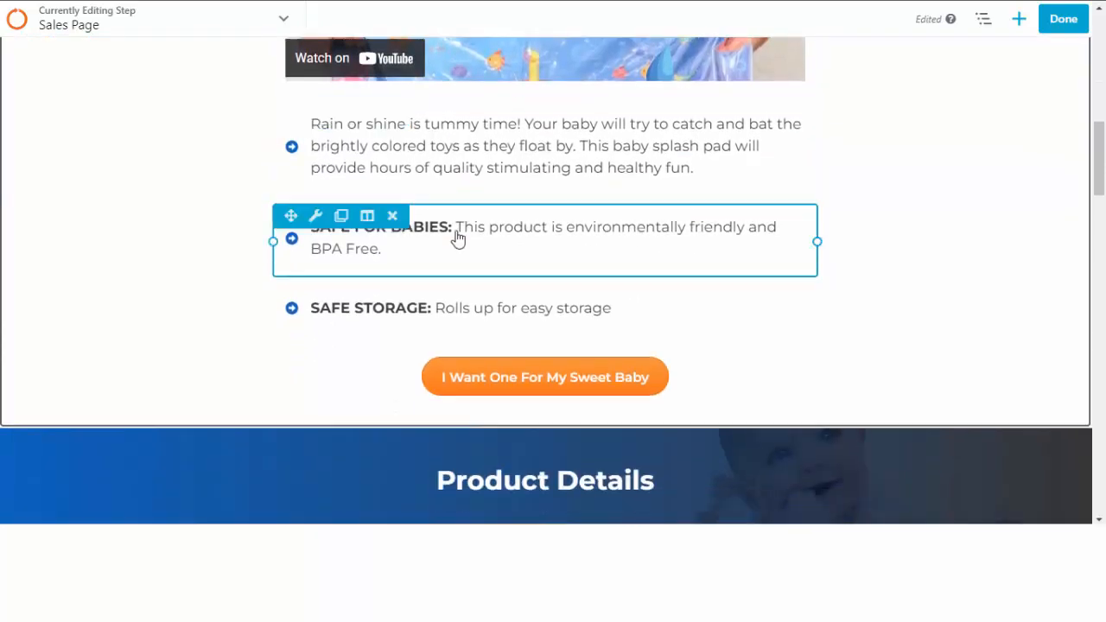
{"action": "scroll", "coordinate": [458, 237], "scroll_direction": "down", "scroll_amount": 6}
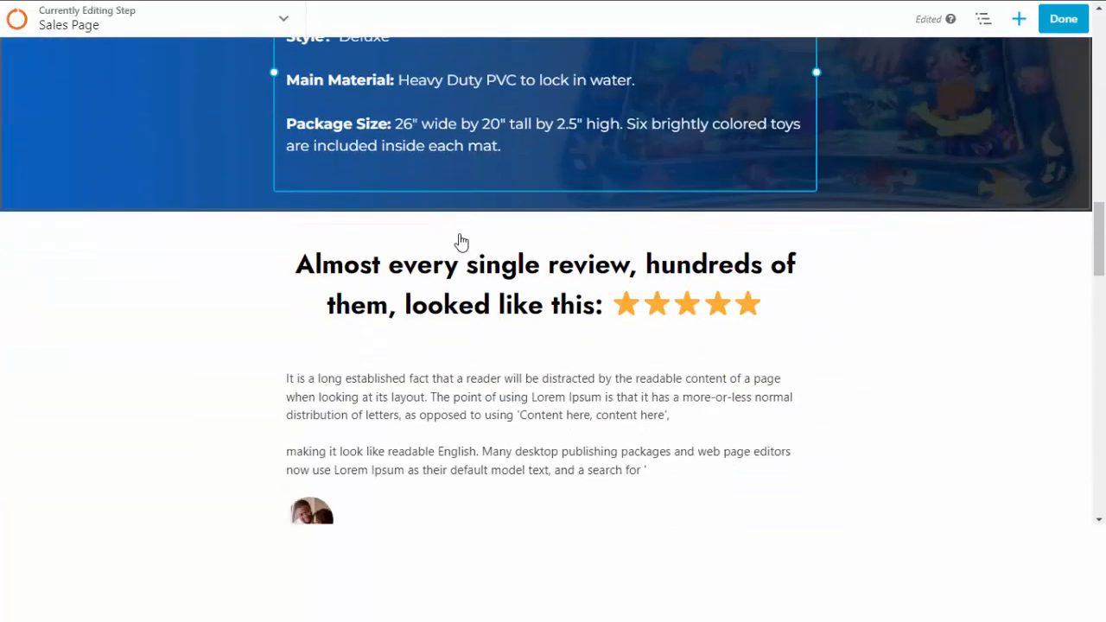
{"action": "scroll", "coordinate": [459, 249], "scroll_direction": "down", "scroll_amount": 10}
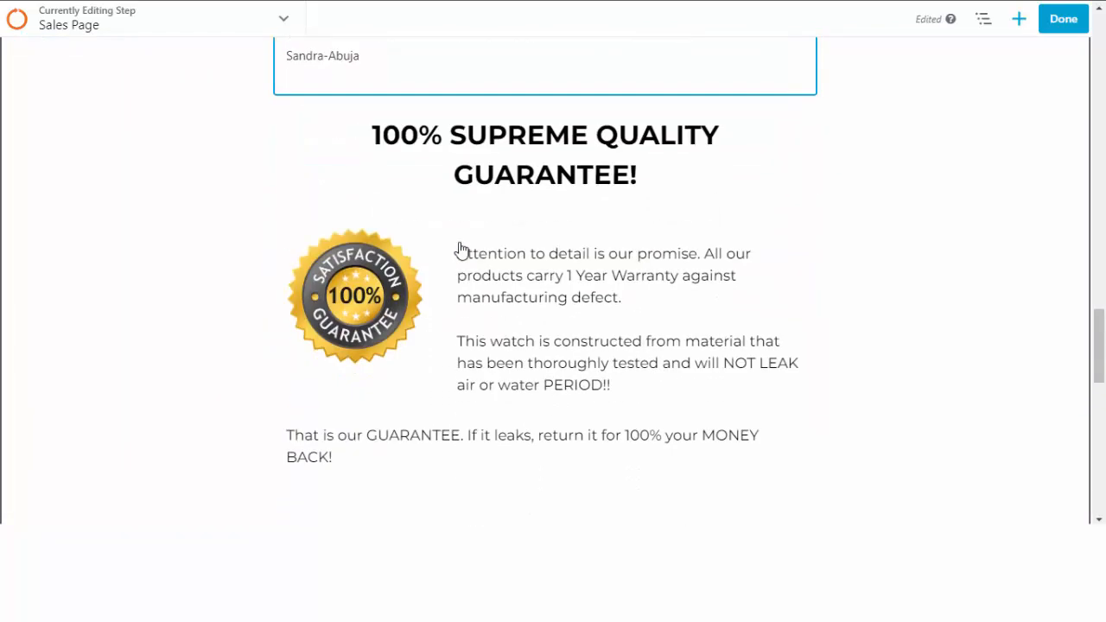
{"action": "scroll", "coordinate": [460, 249], "scroll_direction": "down", "scroll_amount": 4}
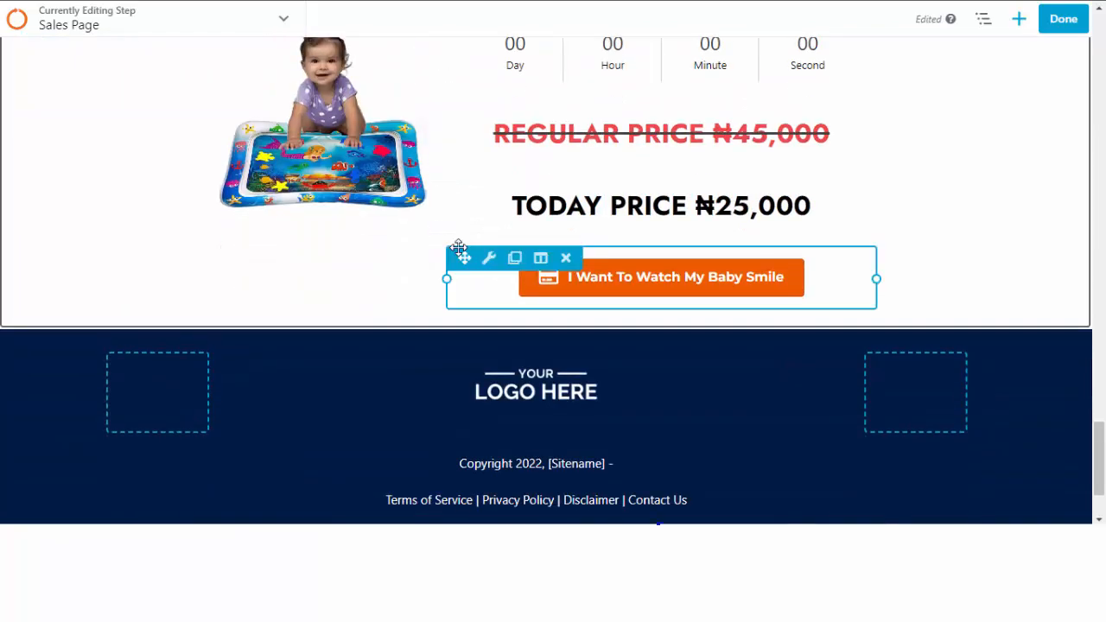
{"action": "scroll", "coordinate": [410, 279], "scroll_direction": "down", "scroll_amount": 1}
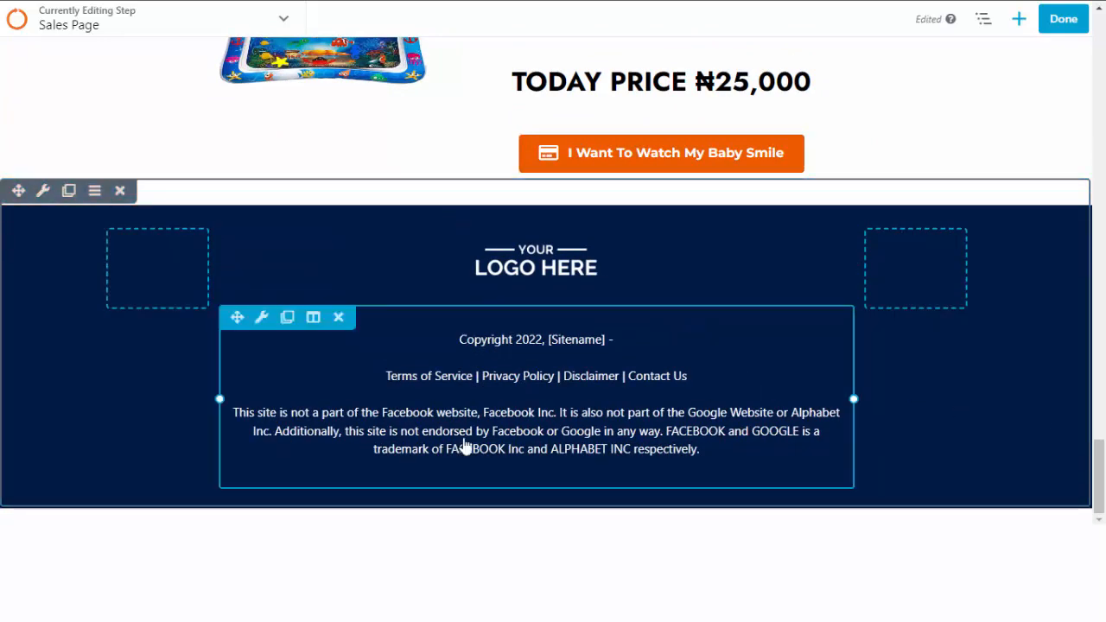
{"action": "scroll", "coordinate": [631, 378], "scroll_direction": "up", "scroll_amount": 1}
{"action": "scroll", "coordinate": [632, 378], "scroll_direction": "up", "scroll_amount": 10}
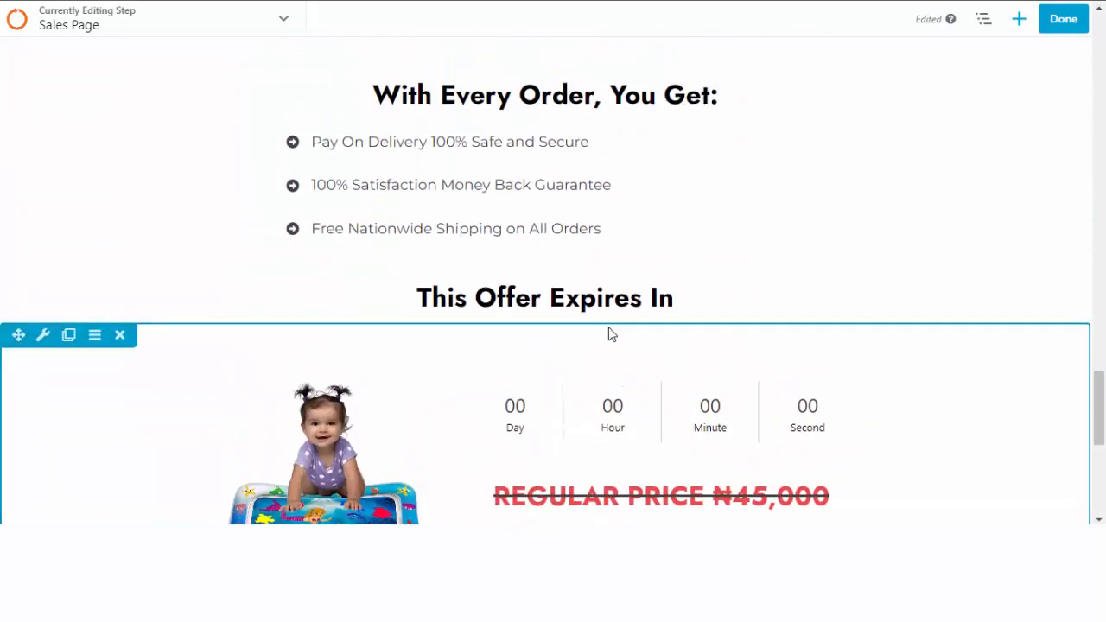
{"action": "scroll", "coordinate": [846, 240], "scroll_direction": "up", "scroll_amount": 15}
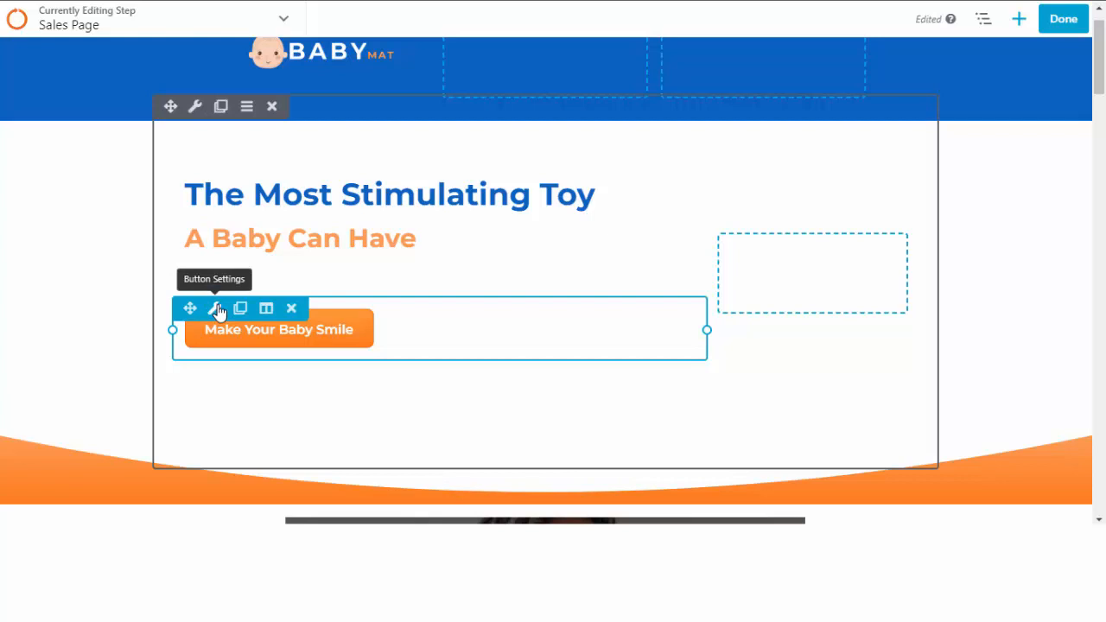
{"action": "left_click", "coordinate": [216, 310]}
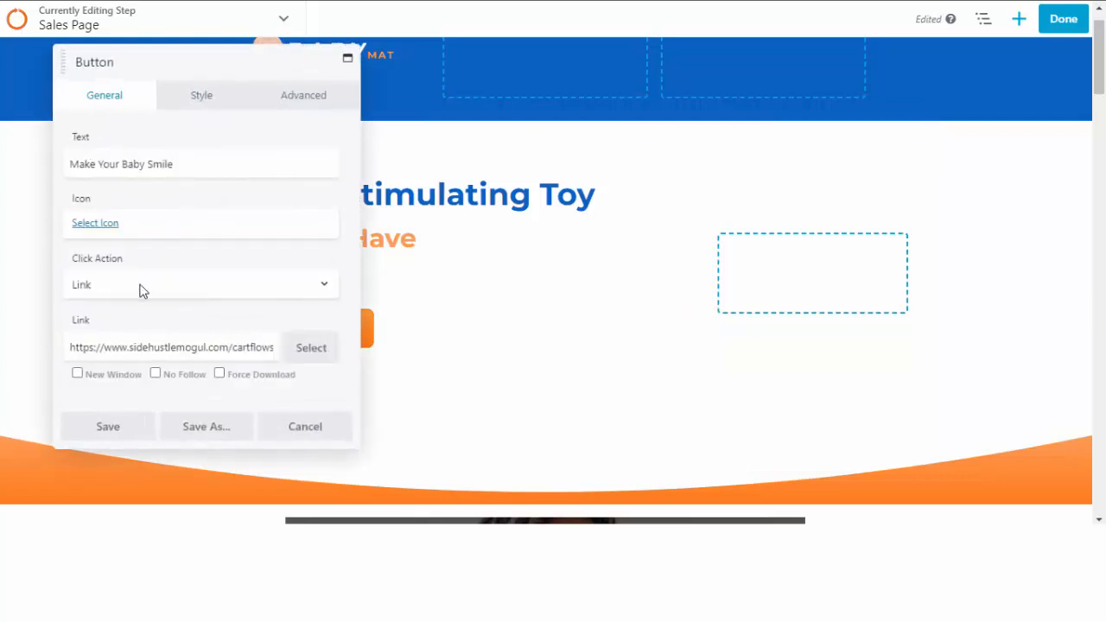
{"action": "scroll", "coordinate": [141, 295], "scroll_direction": "down", "scroll_amount": 1}
{"action": "left_click_drag", "start_coordinate": [104, 349], "coordinate": [47, 328]}
{"action": "left_click", "coordinate": [33, 323]}
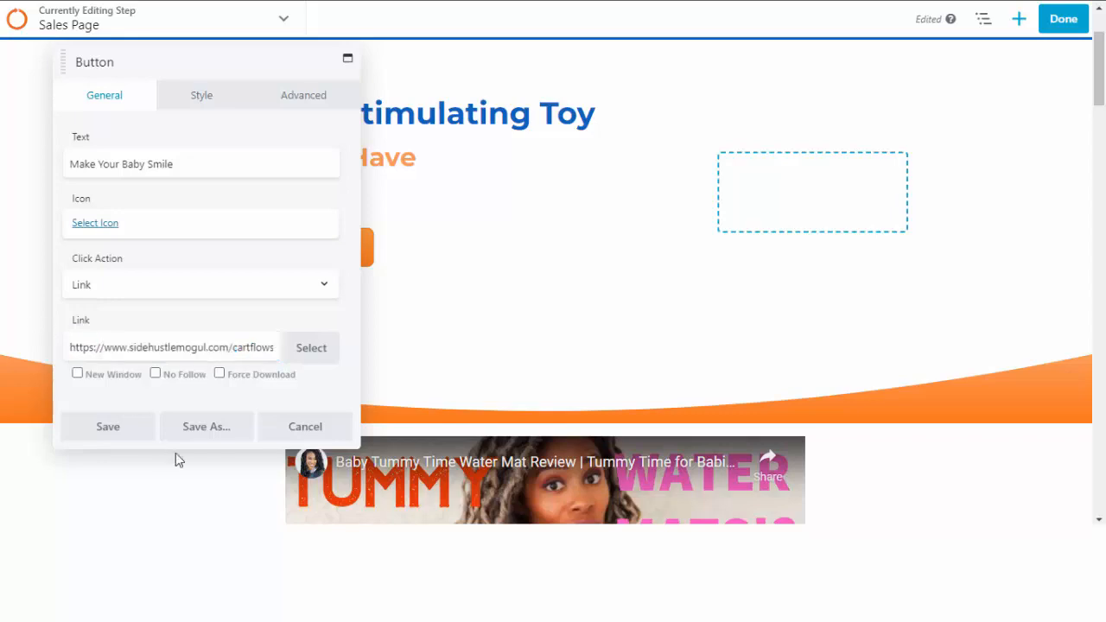
{"action": "left_click", "coordinate": [298, 432]}
{"action": "scroll", "coordinate": [516, 345], "scroll_direction": "down", "scroll_amount": 3}
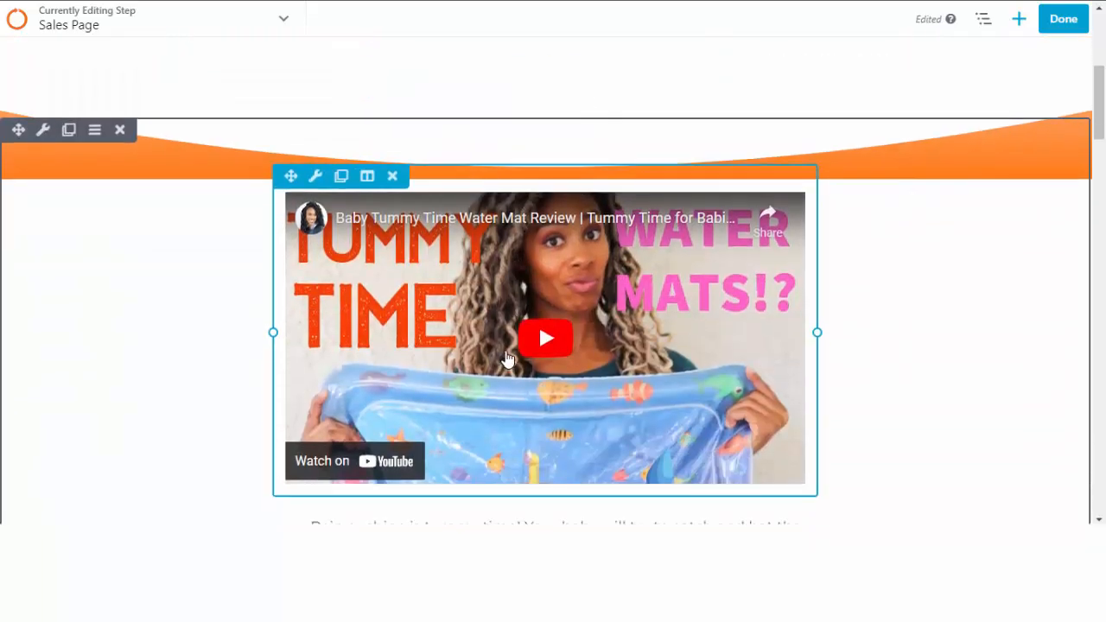
{"action": "scroll", "coordinate": [507, 359], "scroll_direction": "down", "scroll_amount": 15}
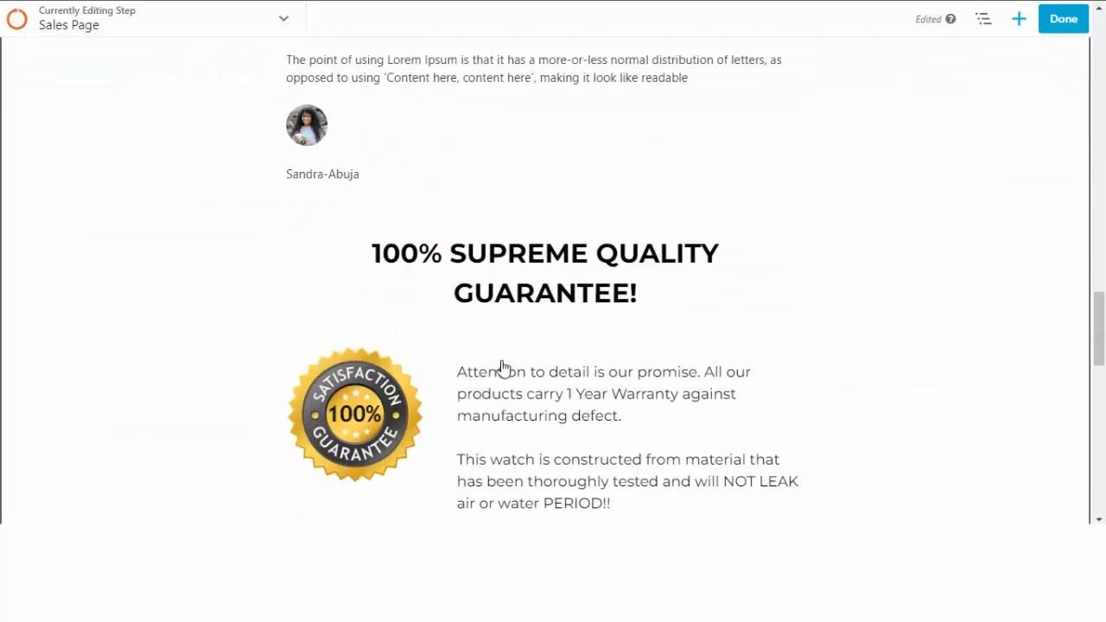
{"action": "scroll", "coordinate": [503, 367], "scroll_direction": "down", "scroll_amount": 10}
{"action": "scroll", "coordinate": [503, 367], "scroll_direction": "up", "scroll_amount": 12}
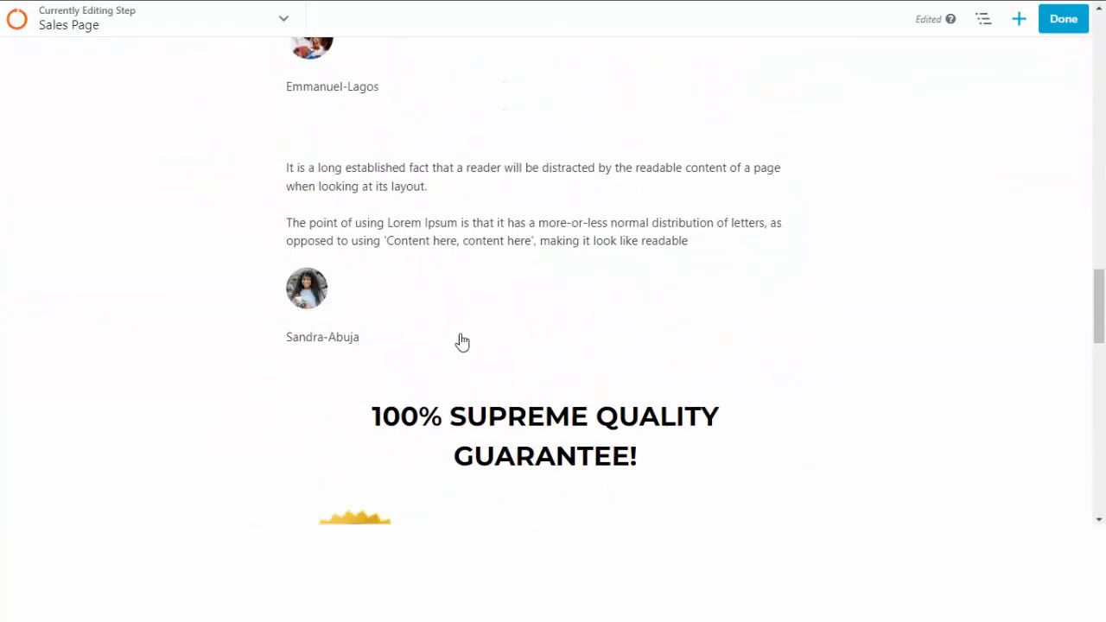
{"action": "scroll", "coordinate": [462, 342], "scroll_direction": "up", "scroll_amount": 4}
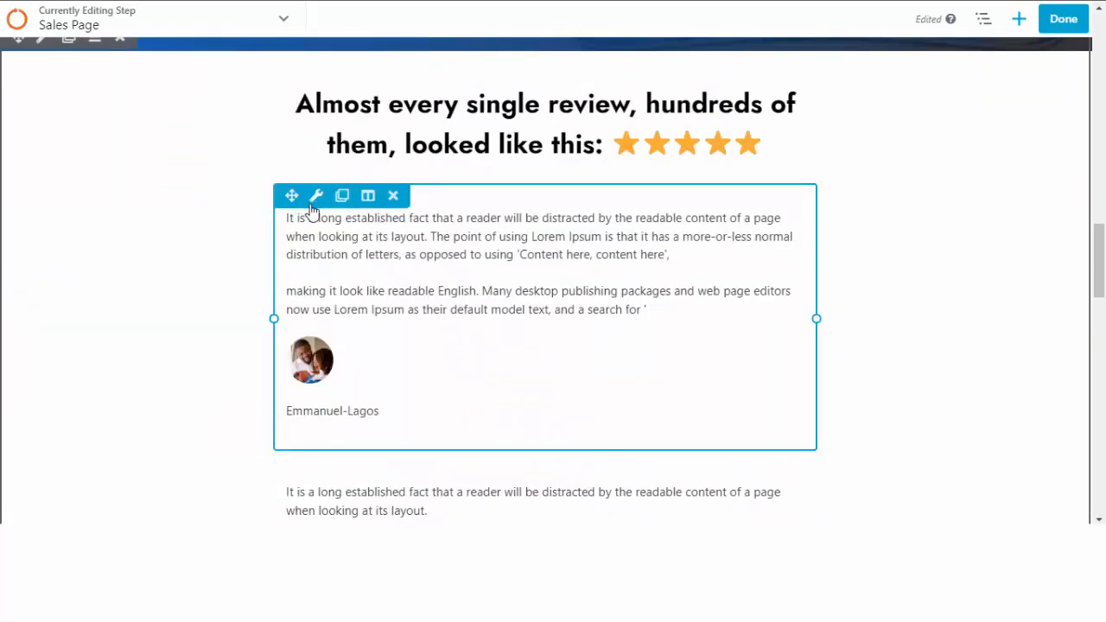
Inspect the first testimonial in the Testimonials settings, cancel the entry, and save the testimonials.
{"action": "left_click", "coordinate": [317, 197]}
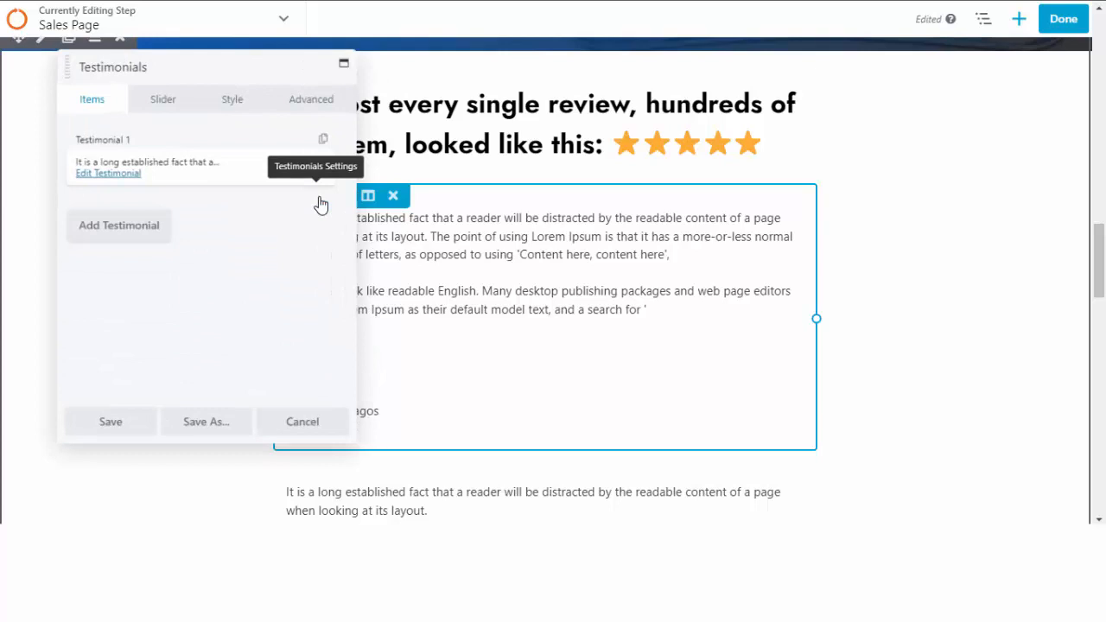
{"action": "left_click", "coordinate": [114, 180]}
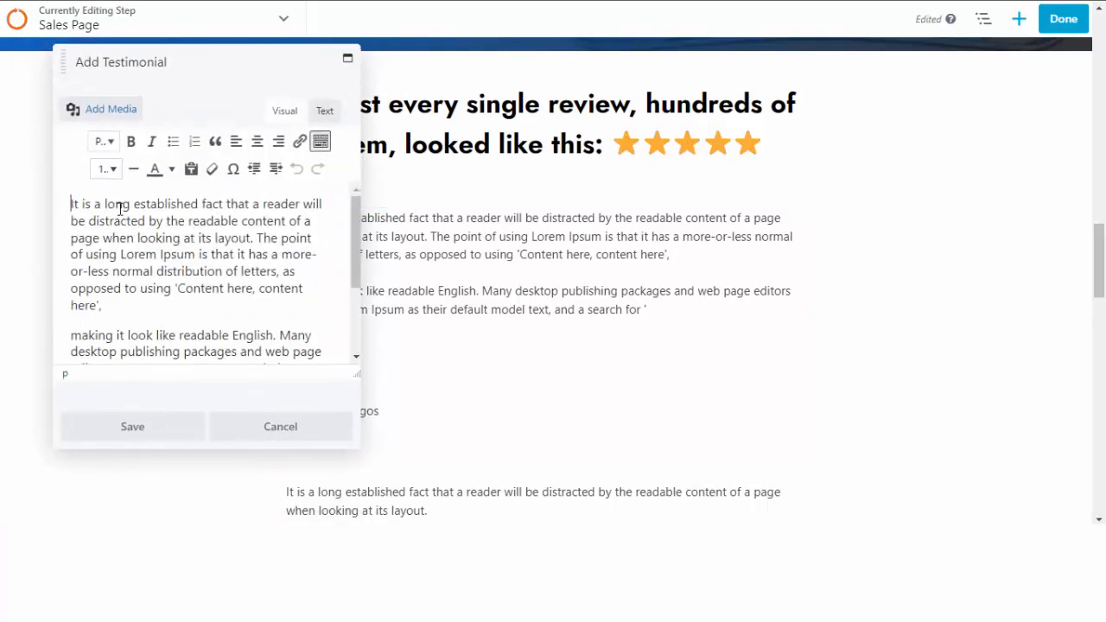
{"action": "left_click_drag", "start_coordinate": [119, 207], "coordinate": [237, 228]}
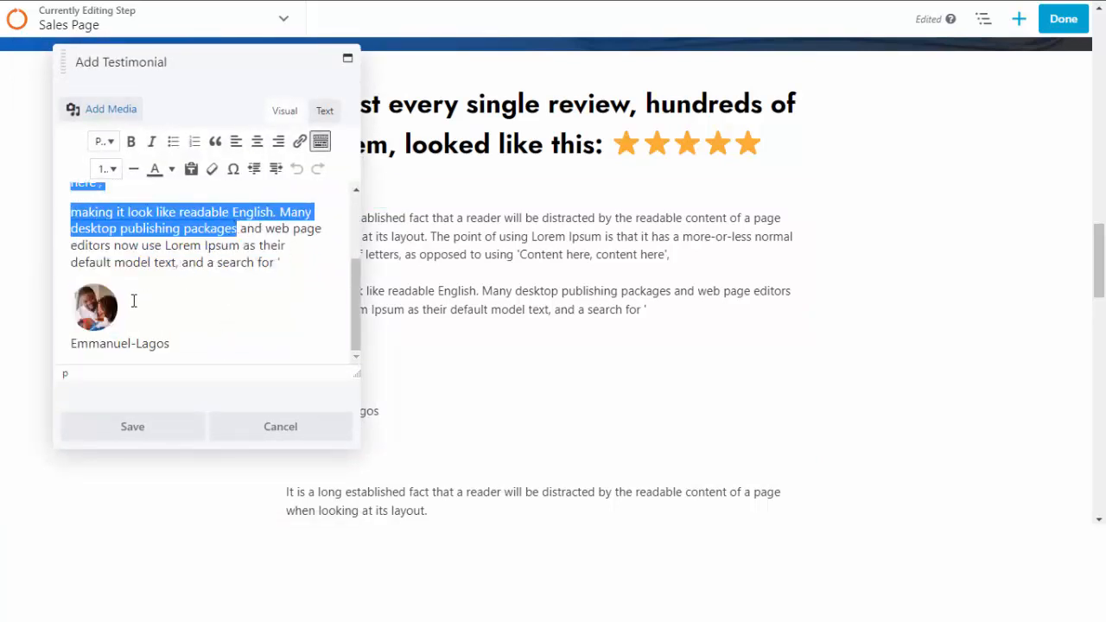
{"action": "left_click", "coordinate": [95, 308]}
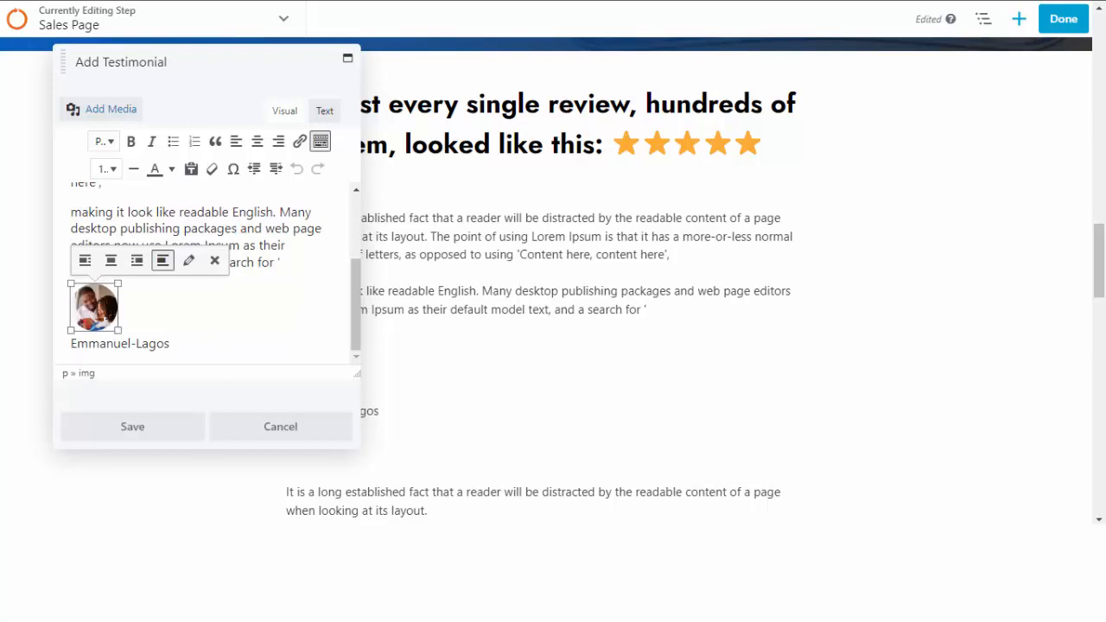
{"action": "left_click", "coordinate": [148, 311]}
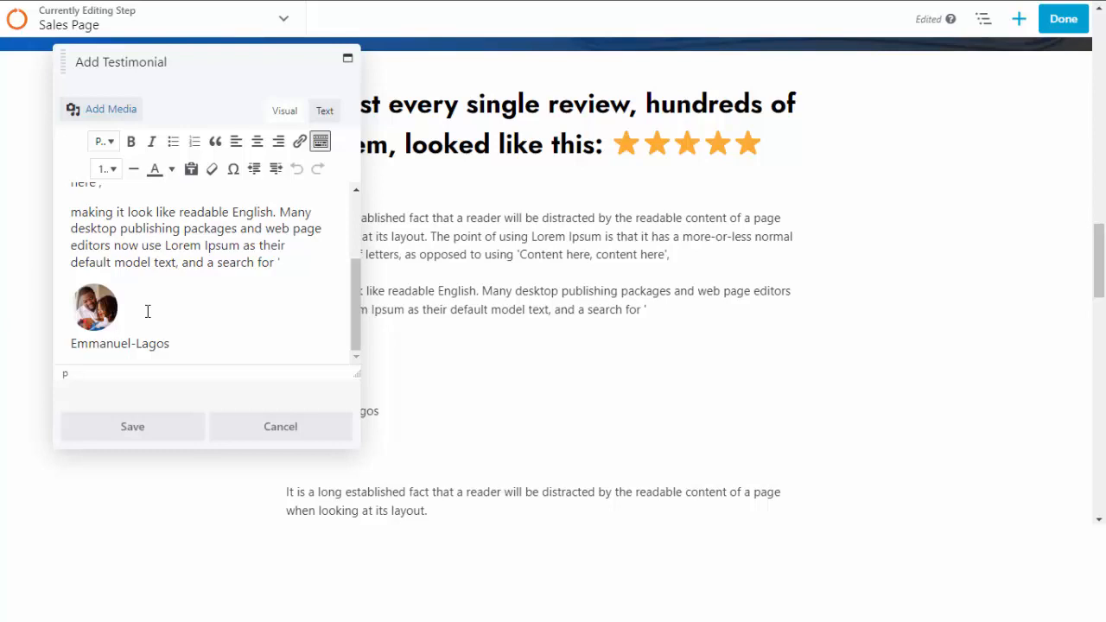
{"action": "left_click", "coordinate": [280, 435]}
{"action": "left_click", "coordinate": [91, 425]}
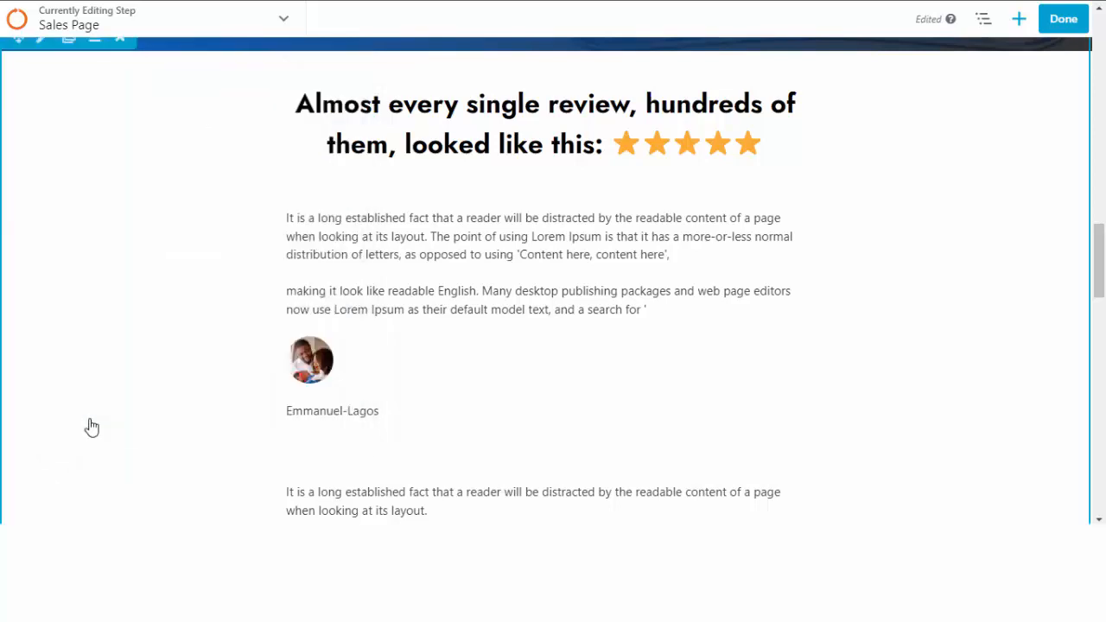
{"action": "scroll", "coordinate": [466, 351], "scroll_direction": "down", "scroll_amount": 15}
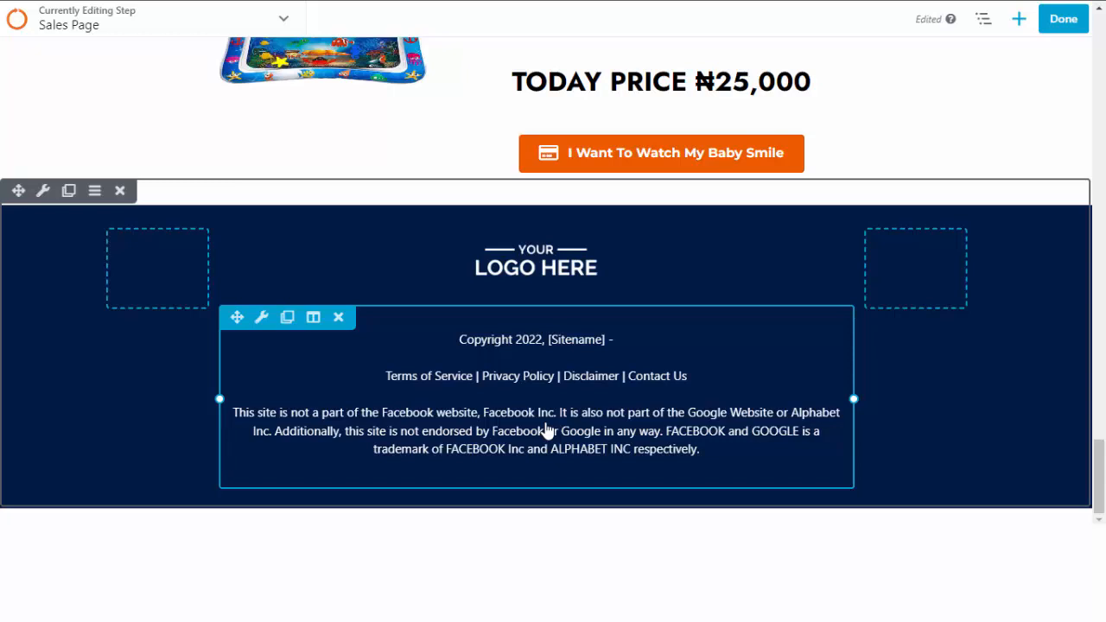
{"action": "scroll", "coordinate": [472, 449], "scroll_direction": "up", "scroll_amount": 10}
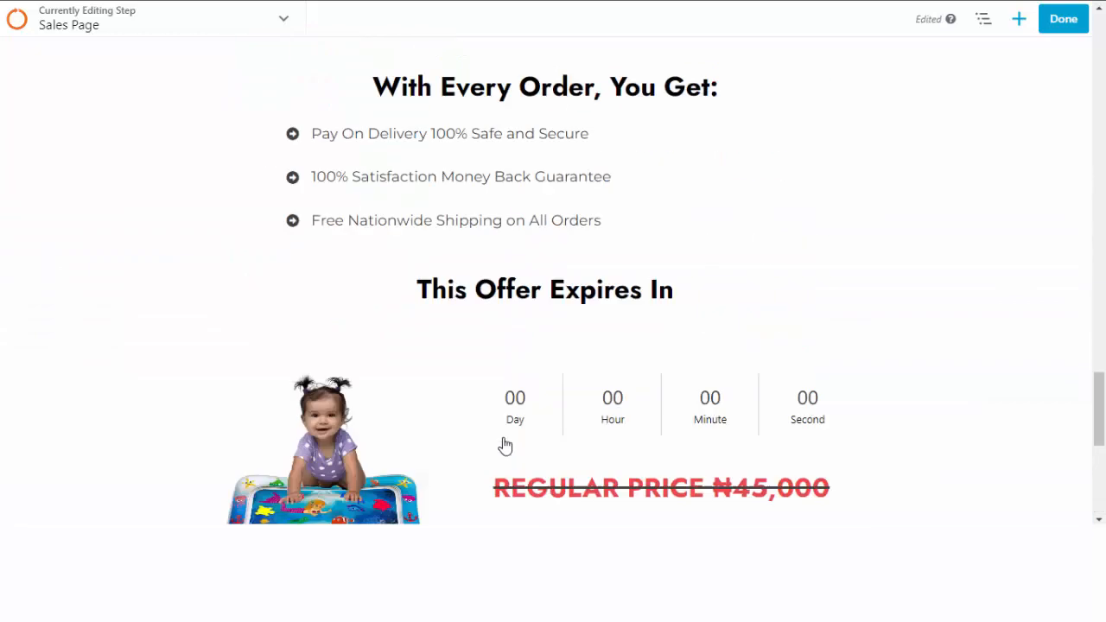
{"action": "scroll", "coordinate": [448, 430], "scroll_direction": "up", "scroll_amount": 15}
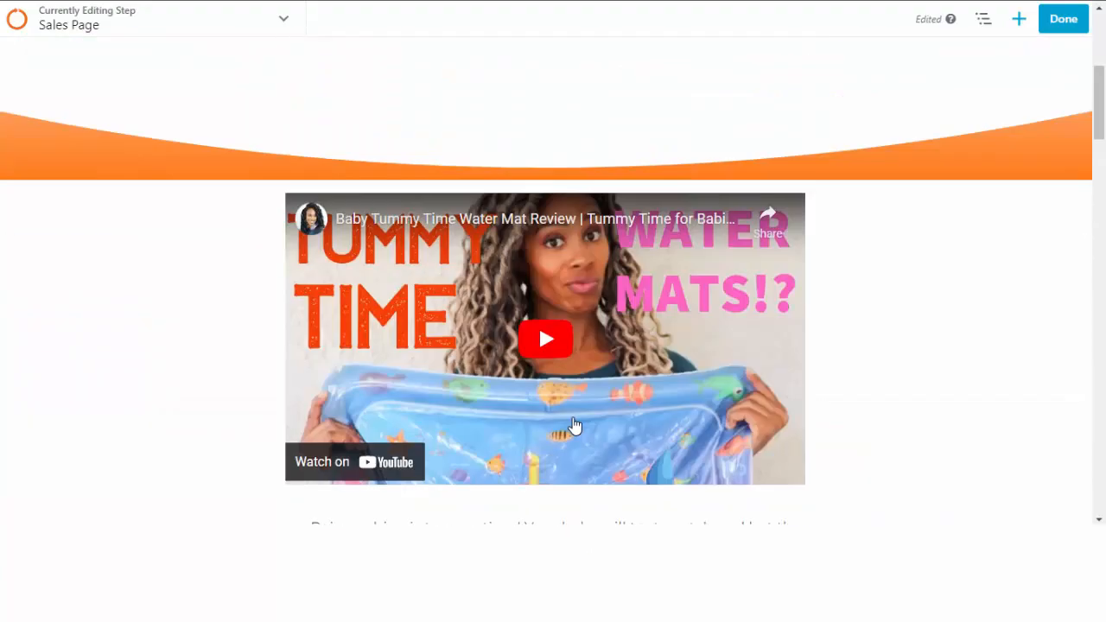
{"action": "scroll", "coordinate": [557, 330], "scroll_direction": "down", "scroll_amount": 11}
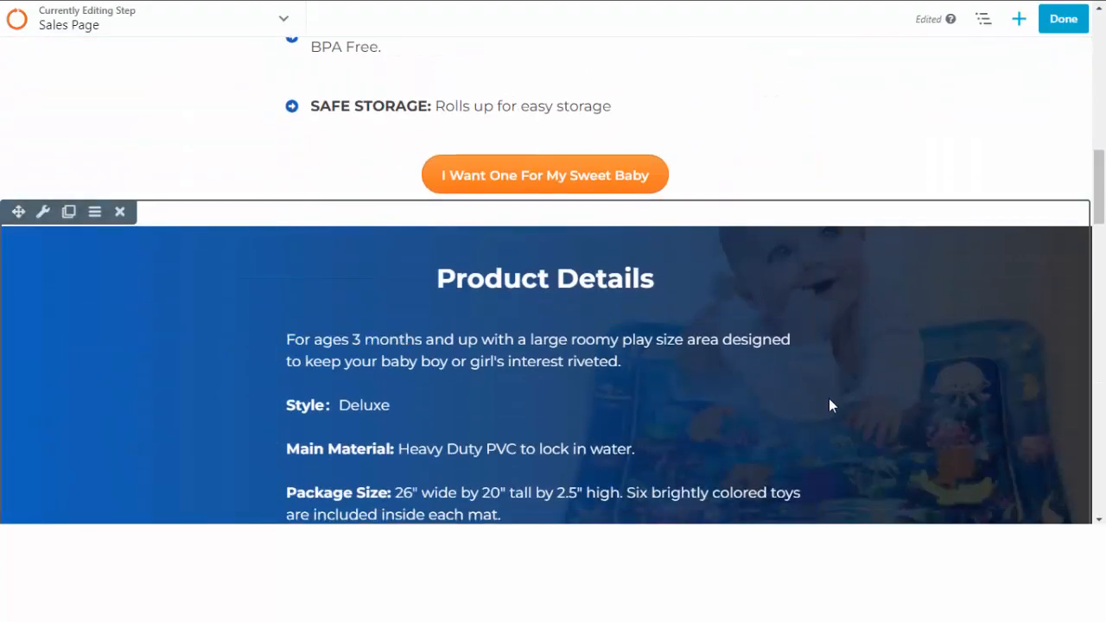
{"action": "scroll", "coordinate": [829, 403], "scroll_direction": "up", "scroll_amount": 3}
{"action": "scroll", "coordinate": [829, 405], "scroll_direction": "down", "scroll_amount": 9}
{"action": "scroll", "coordinate": [755, 422], "scroll_direction": "up", "scroll_amount": 6}
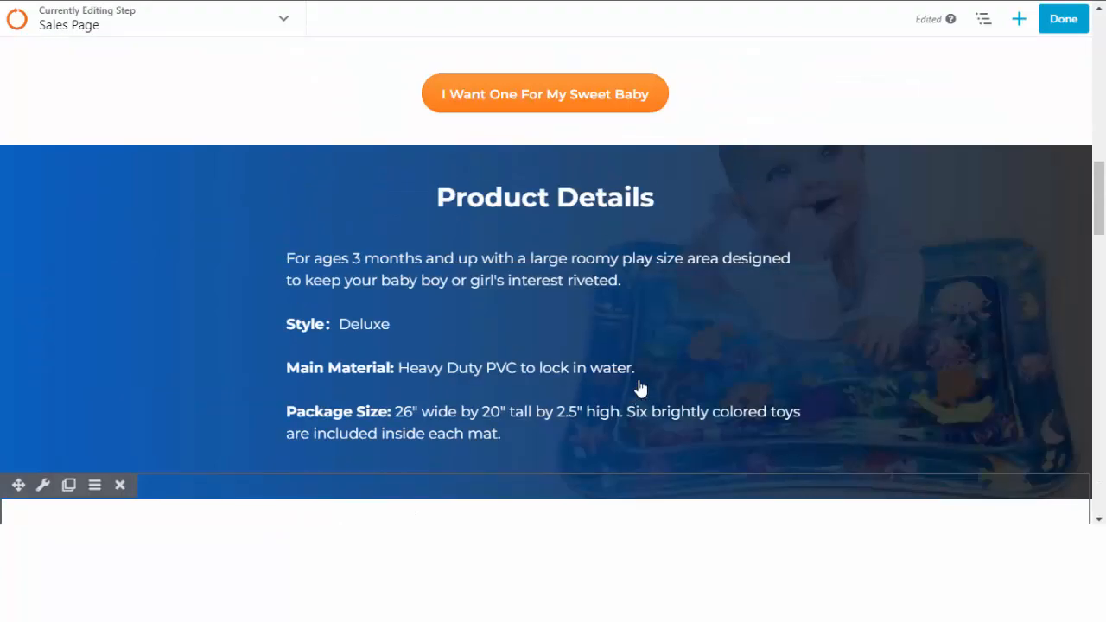
{"action": "left_click", "coordinate": [539, 358]}
{"action": "scroll", "coordinate": [190, 262], "scroll_direction": "up", "scroll_amount": 3}
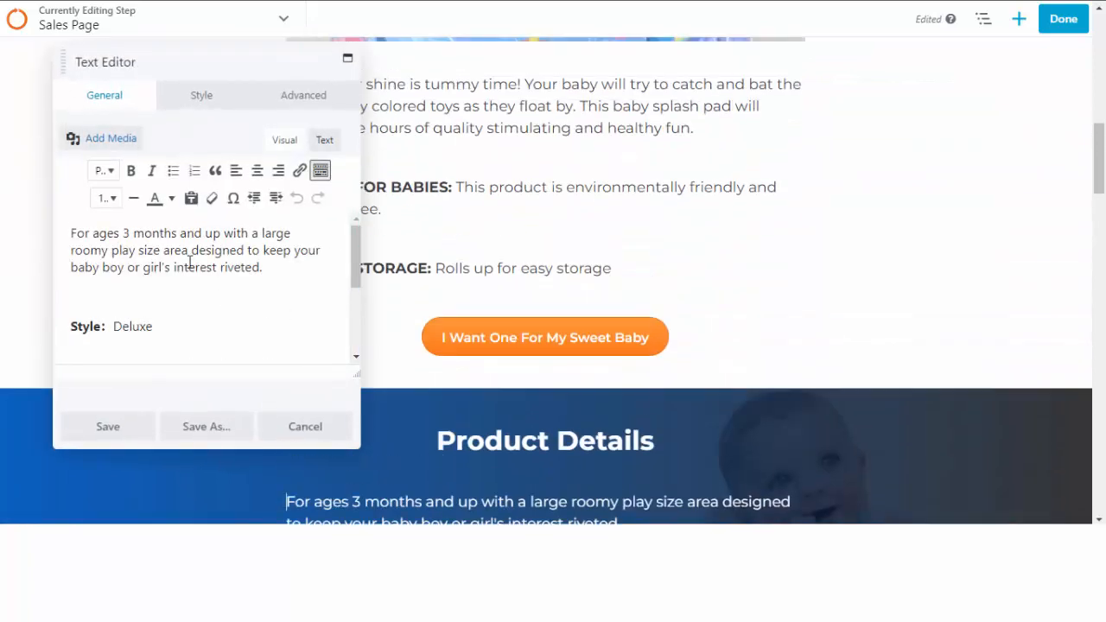
{"action": "left_click", "coordinate": [322, 434]}
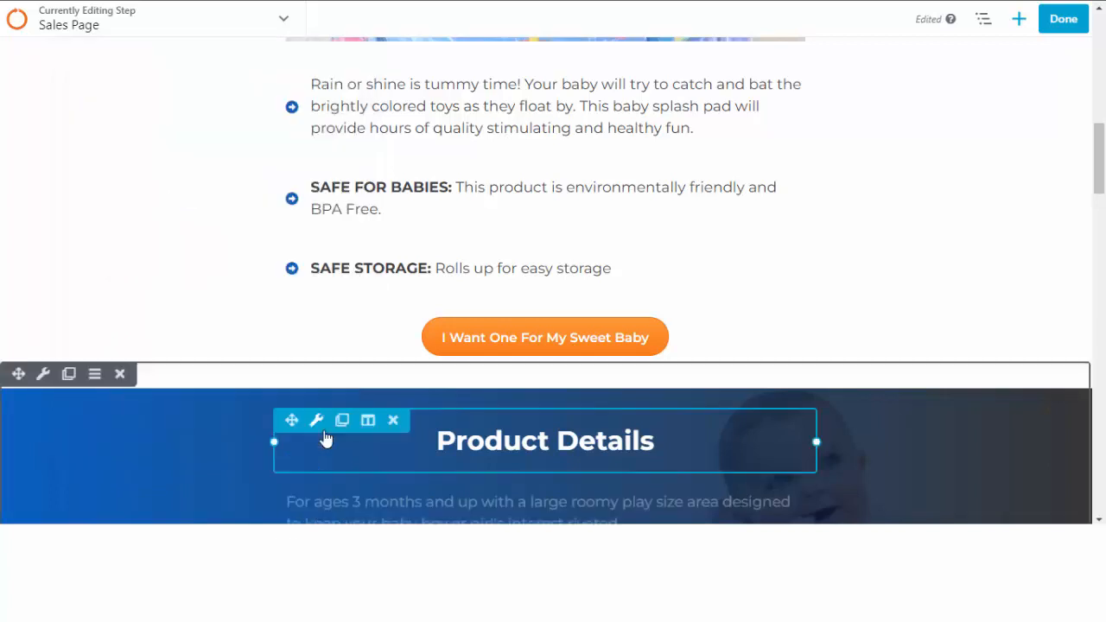
Open the Modules tab of the add-content panel and browse the LZBE module group.
{"action": "left_click", "coordinate": [1019, 25]}
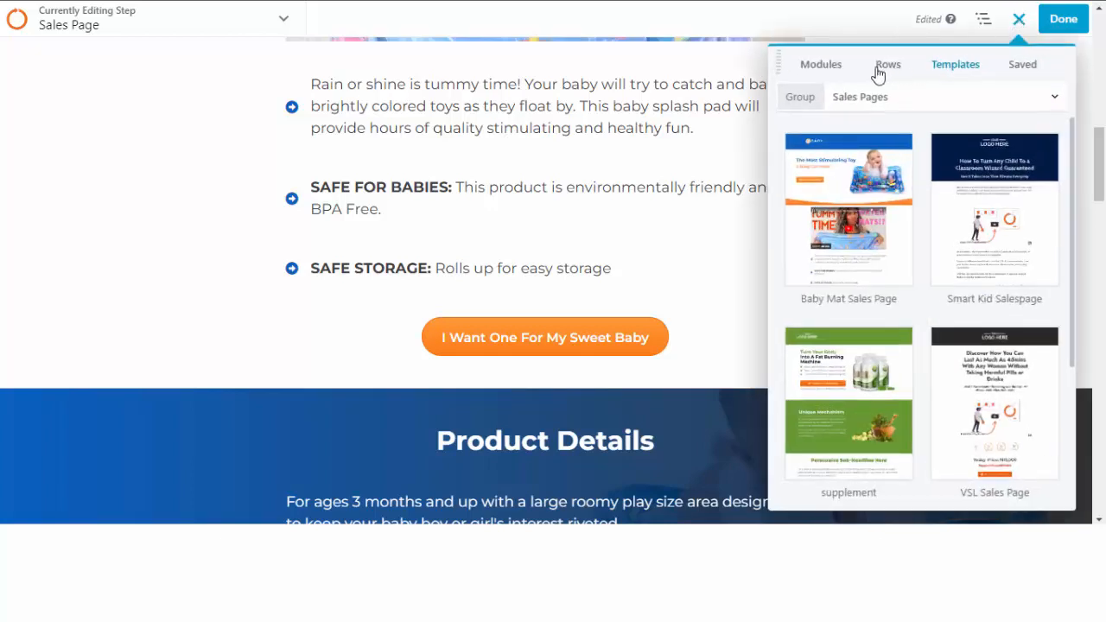
{"action": "left_click", "coordinate": [818, 68]}
{"action": "scroll", "coordinate": [868, 259], "scroll_direction": "down", "scroll_amount": 5}
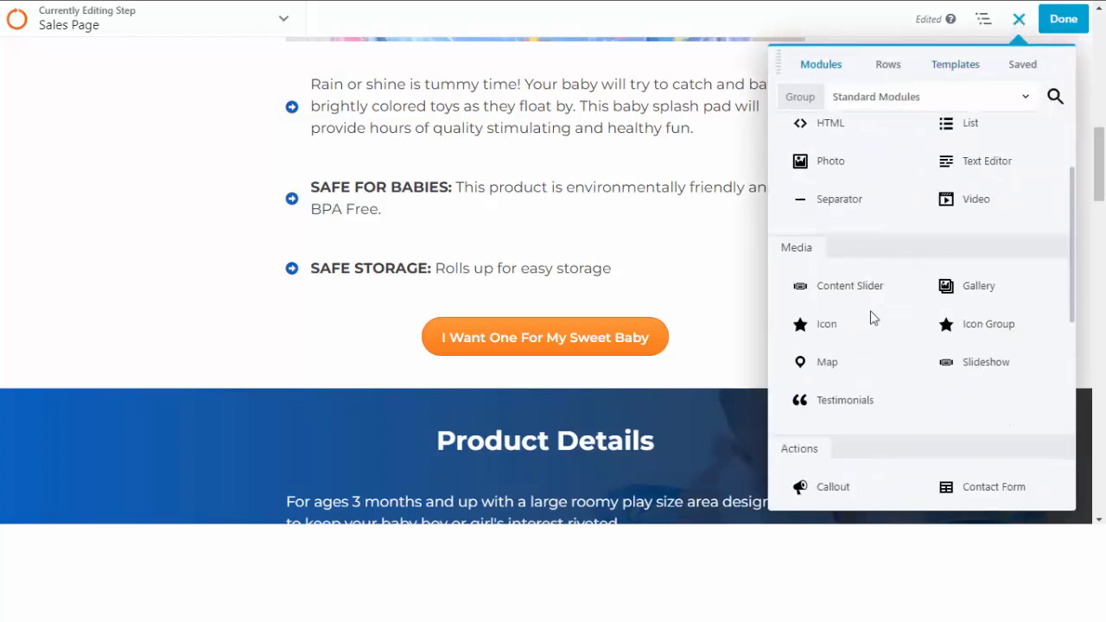
{"action": "scroll", "coordinate": [874, 359], "scroll_direction": "up", "scroll_amount": 5}
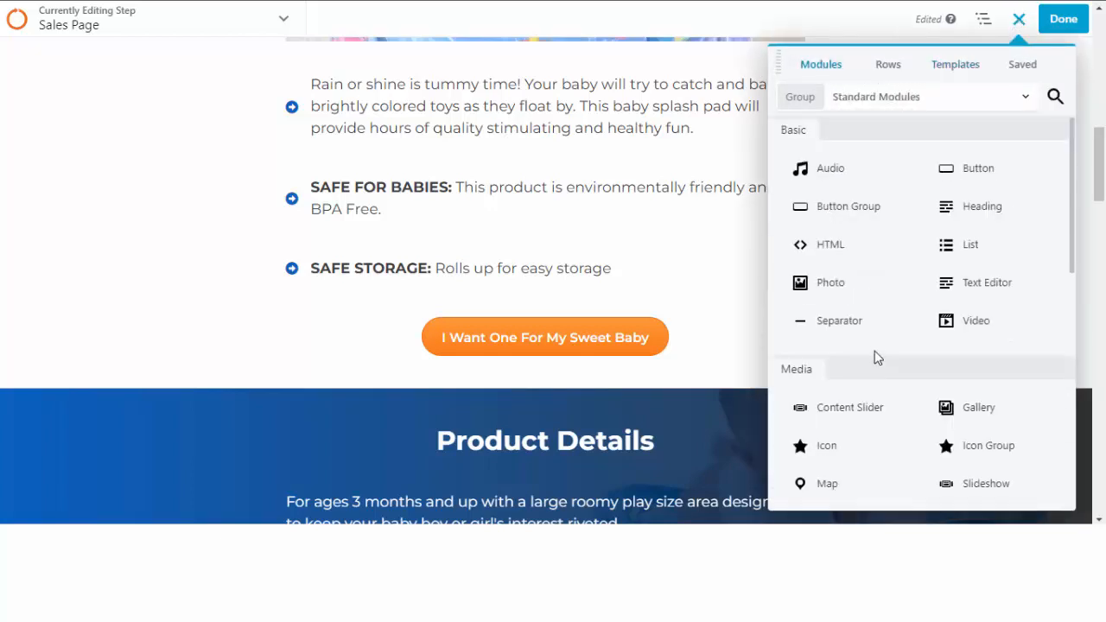
{"action": "left_click", "coordinate": [893, 101]}
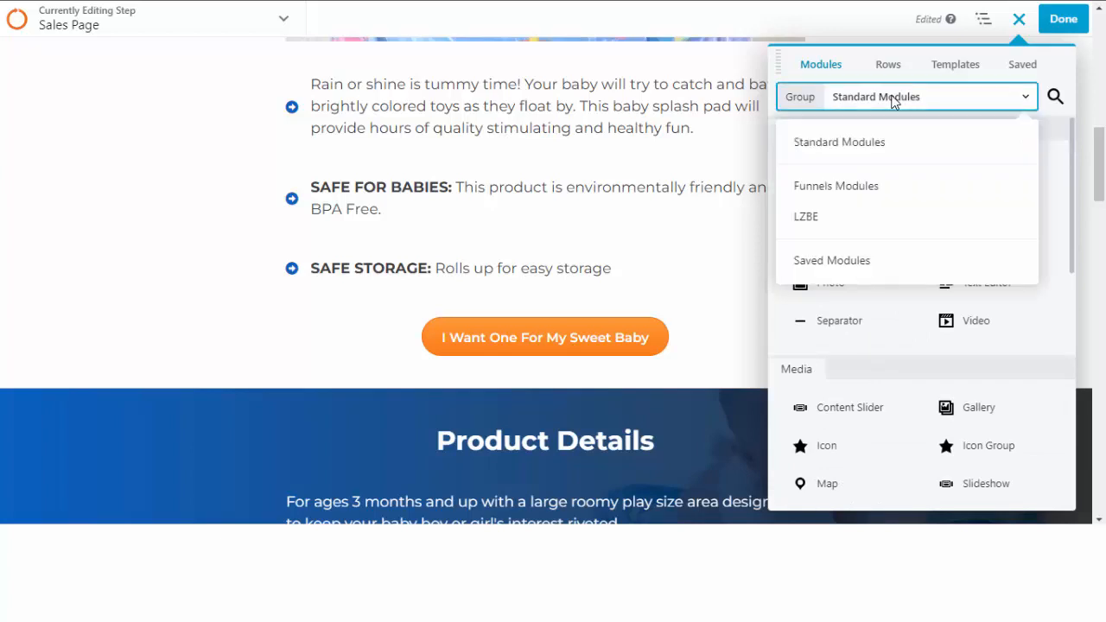
{"action": "left_click", "coordinate": [851, 224]}
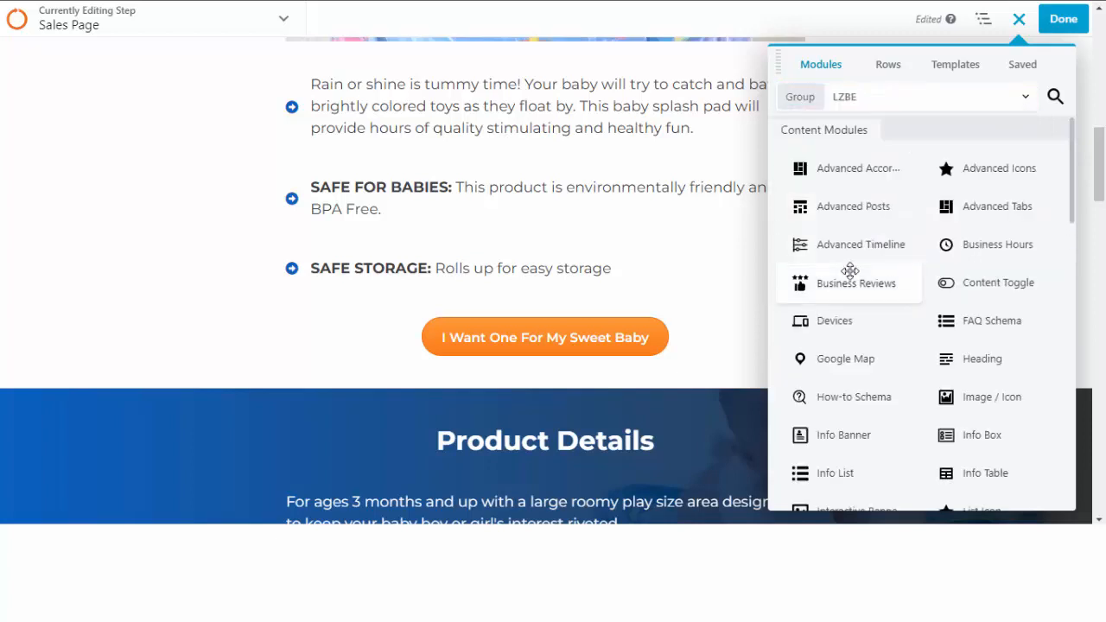
{"action": "scroll", "coordinate": [849, 264], "scroll_direction": "down", "scroll_amount": 10}
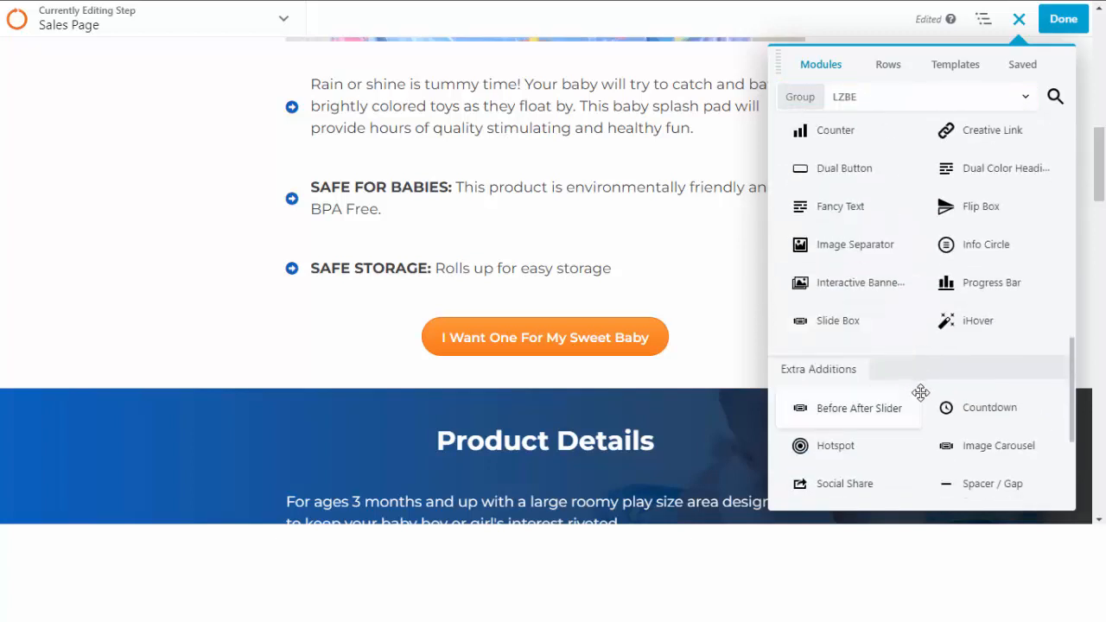
{"action": "scroll", "coordinate": [915, 354], "scroll_direction": "down", "scroll_amount": 3}
{"action": "scroll", "coordinate": [900, 363], "scroll_direction": "up", "scroll_amount": 15}
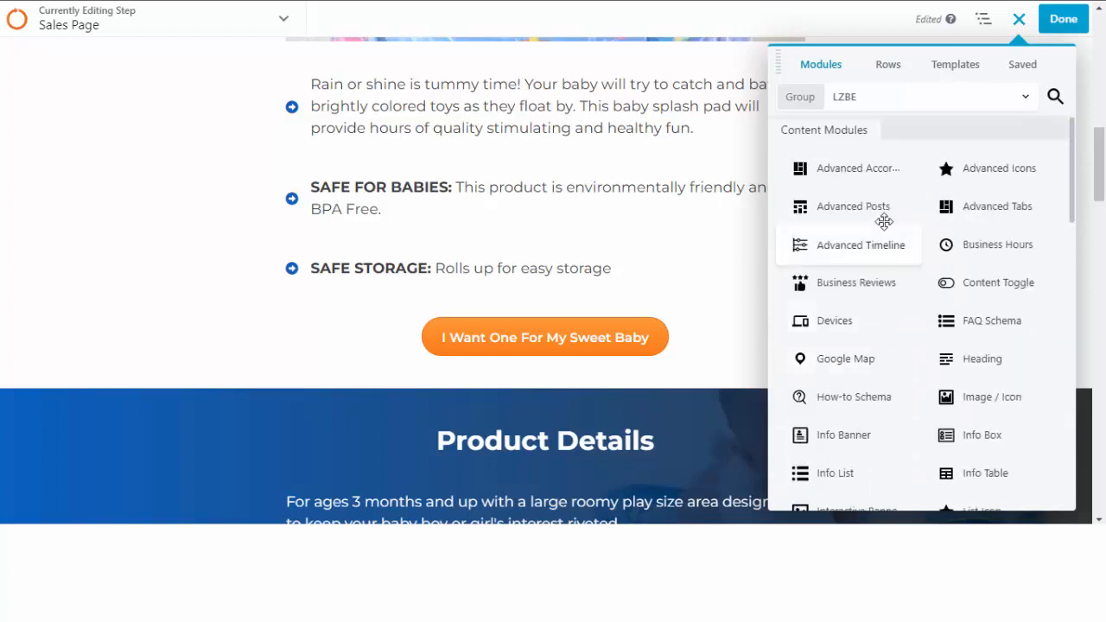
Check the Funnels Modules group, then settle the module list on Standard Modules.
{"action": "left_click", "coordinate": [874, 105]}
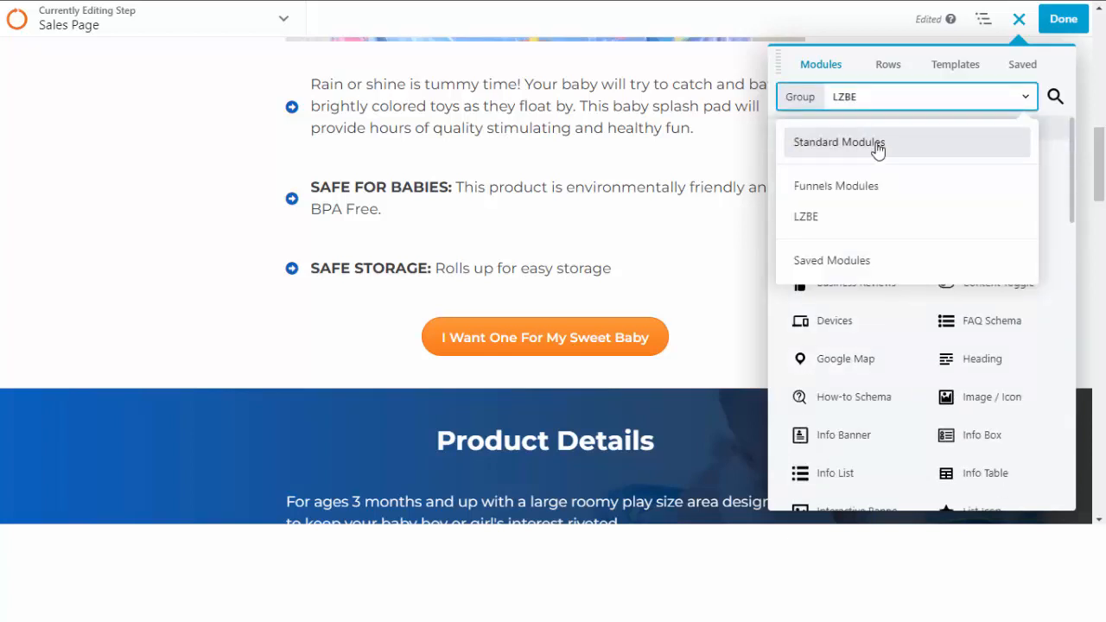
{"action": "left_click", "coordinate": [876, 144]}
{"action": "left_click", "coordinate": [902, 98]}
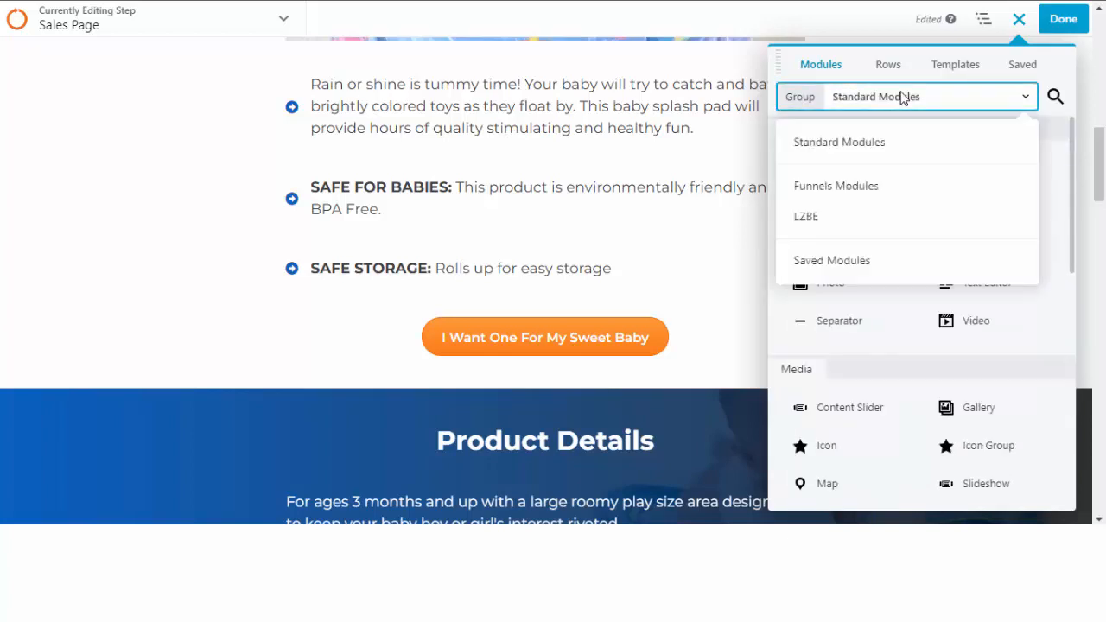
{"action": "left_click", "coordinate": [902, 98]}
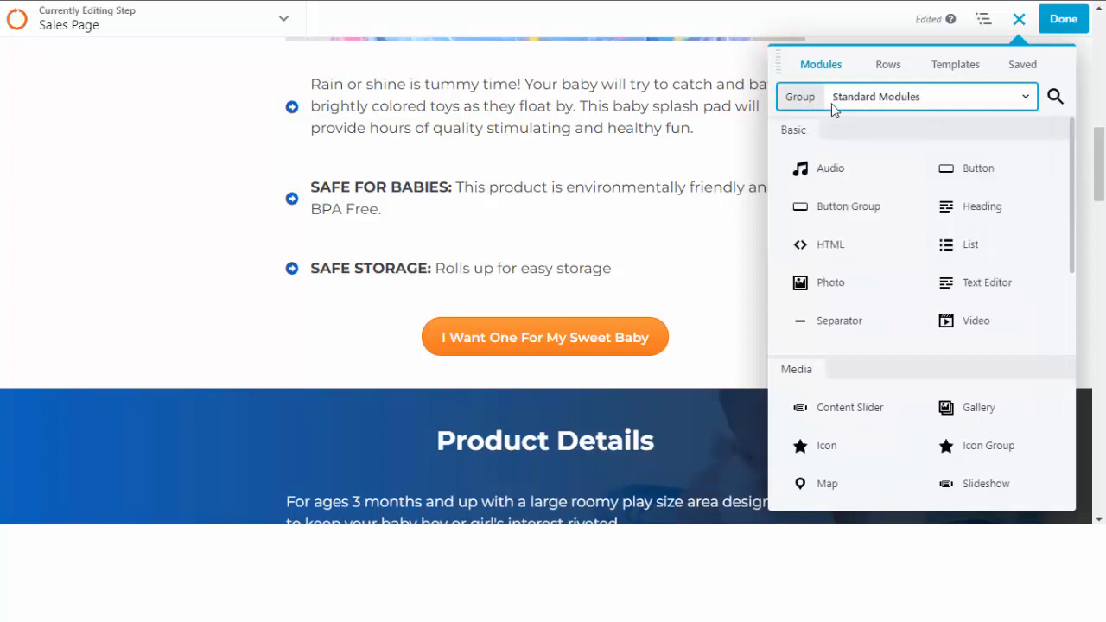
{"action": "left_click", "coordinate": [893, 103]}
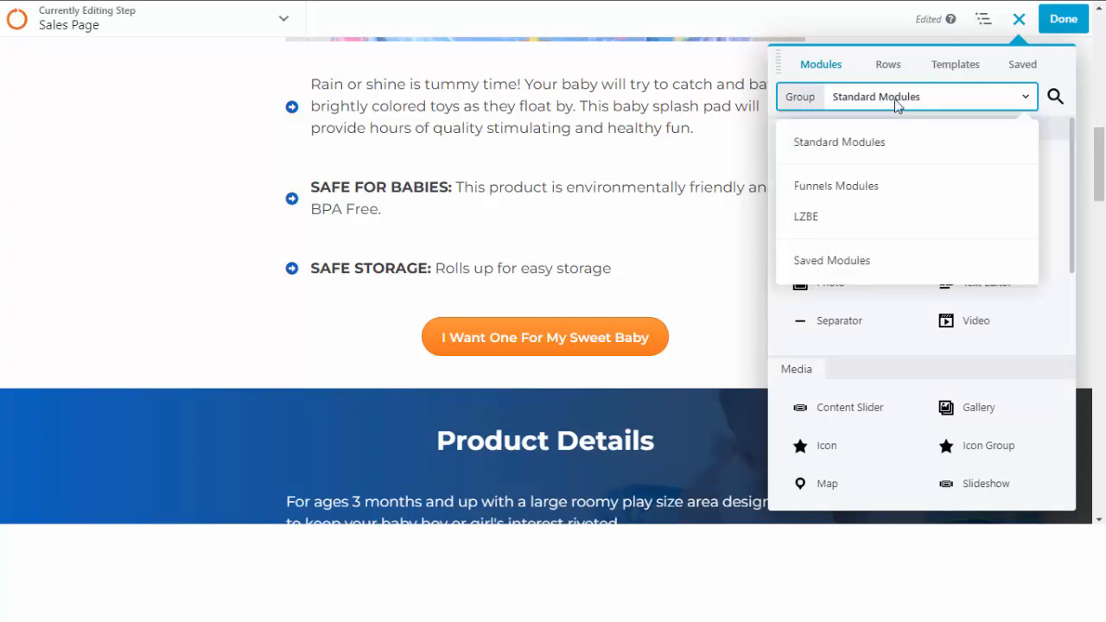
{"action": "left_click", "coordinate": [887, 191]}
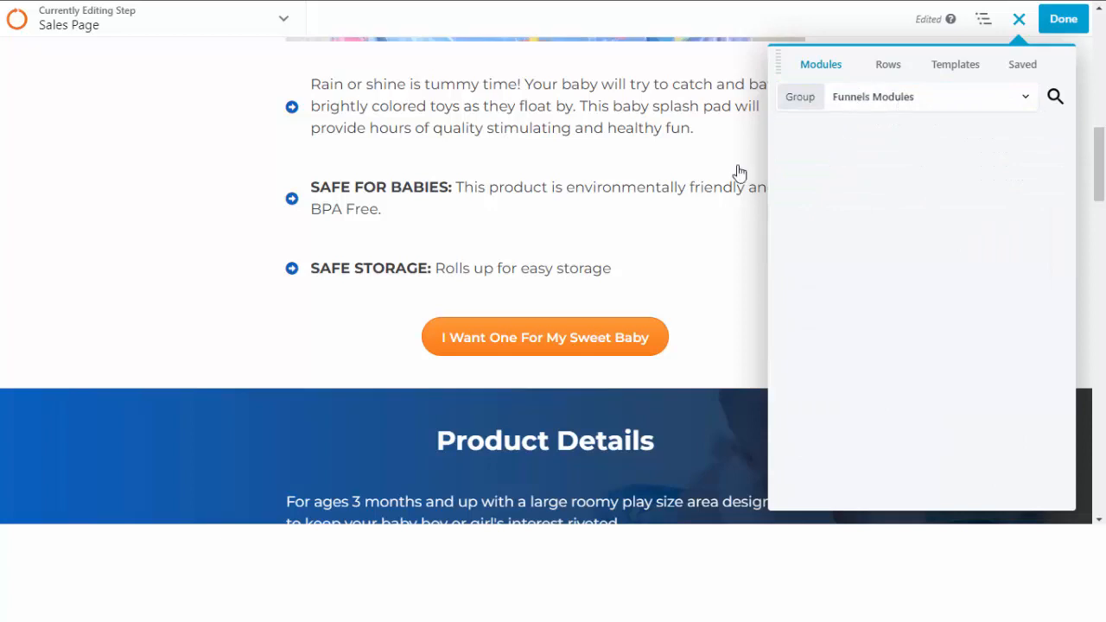
{"action": "left_click", "coordinate": [898, 106]}
{"action": "left_click", "coordinate": [850, 155]}
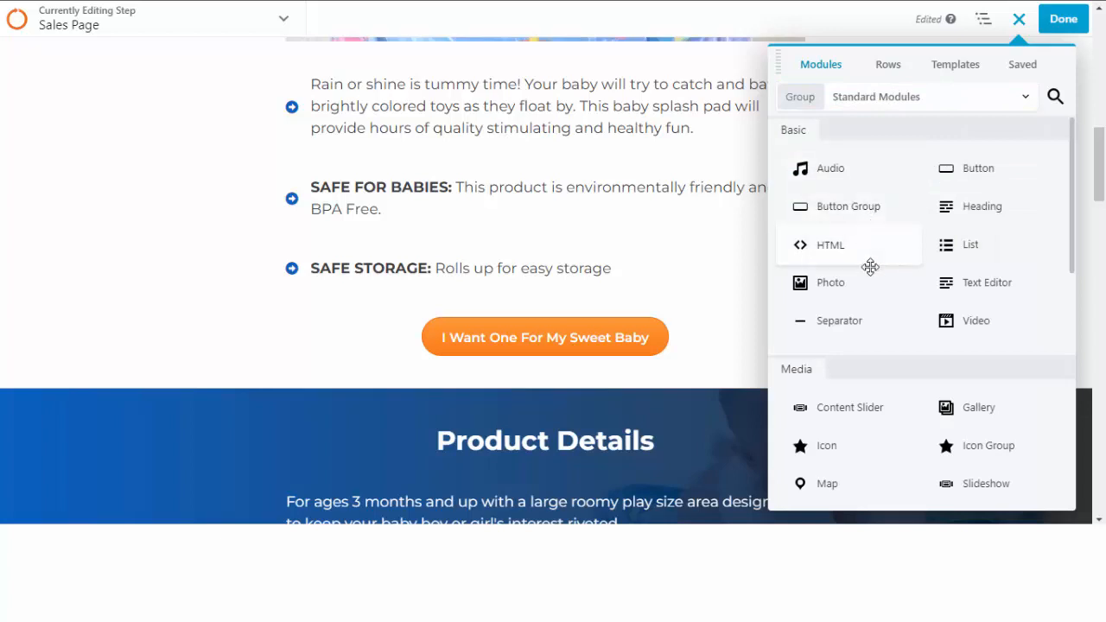
{"action": "scroll", "coordinate": [868, 268], "scroll_direction": "down", "scroll_amount": 7}
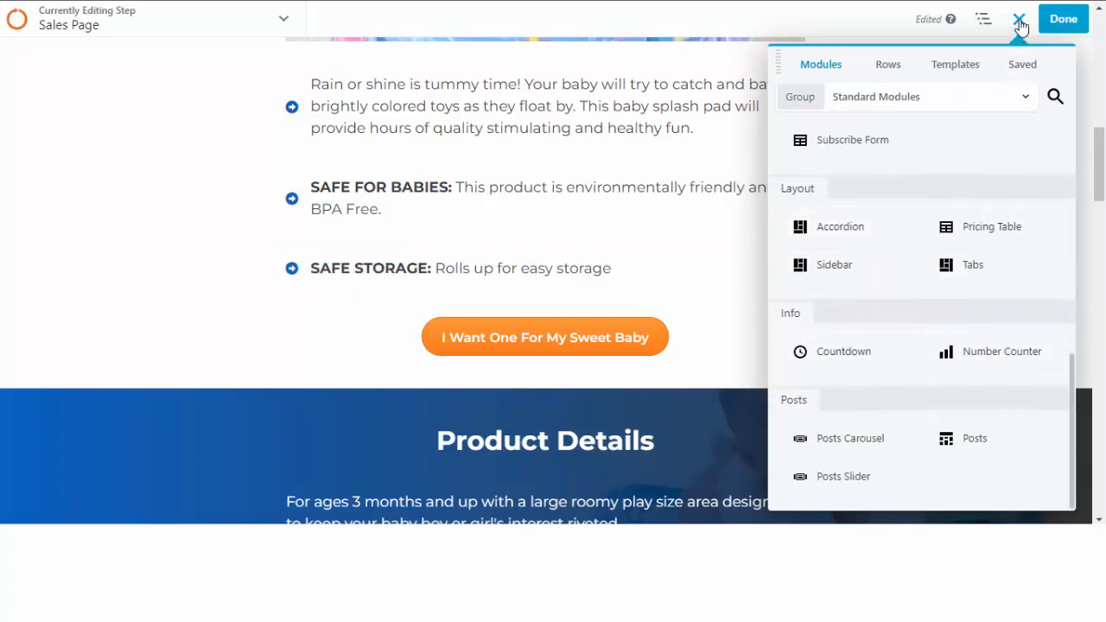
{"action": "scroll", "coordinate": [958, 351], "scroll_direction": "up", "scroll_amount": 7}
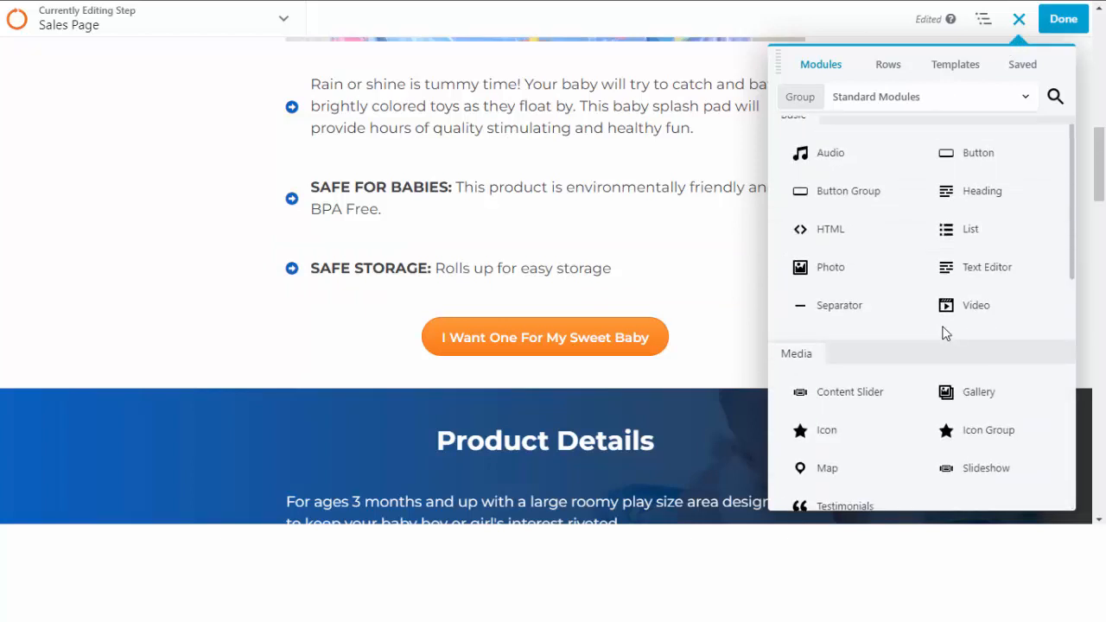
Drop a Photo module above Product Details and start uploading a new image.
{"action": "left_click_drag", "start_coordinate": [800, 267], "coordinate": [610, 360]}
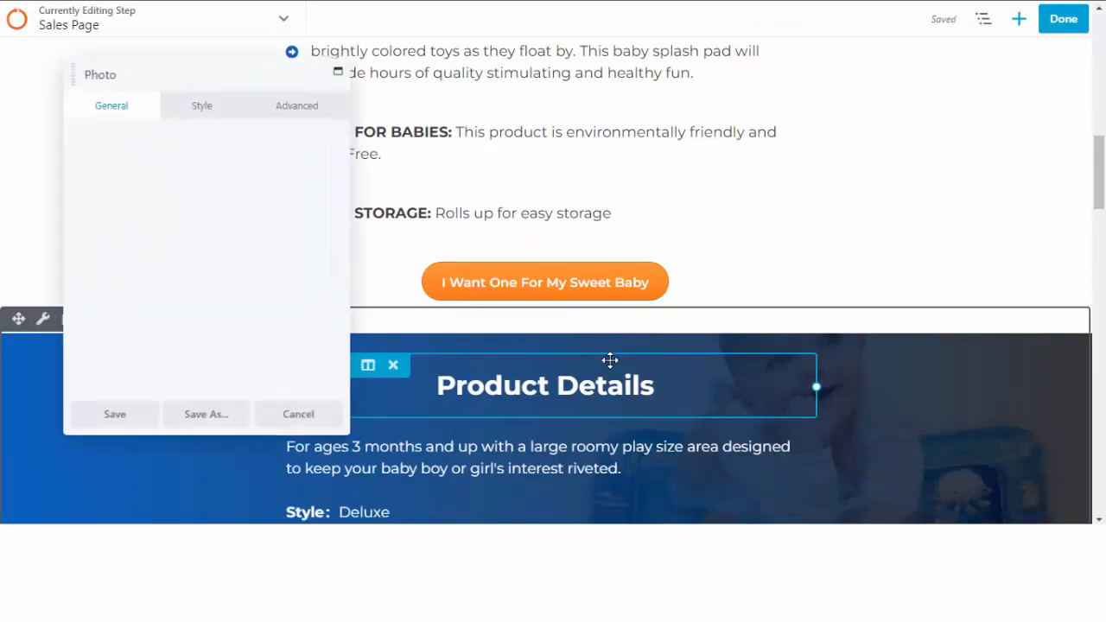
{"action": "left_click", "coordinate": [116, 224]}
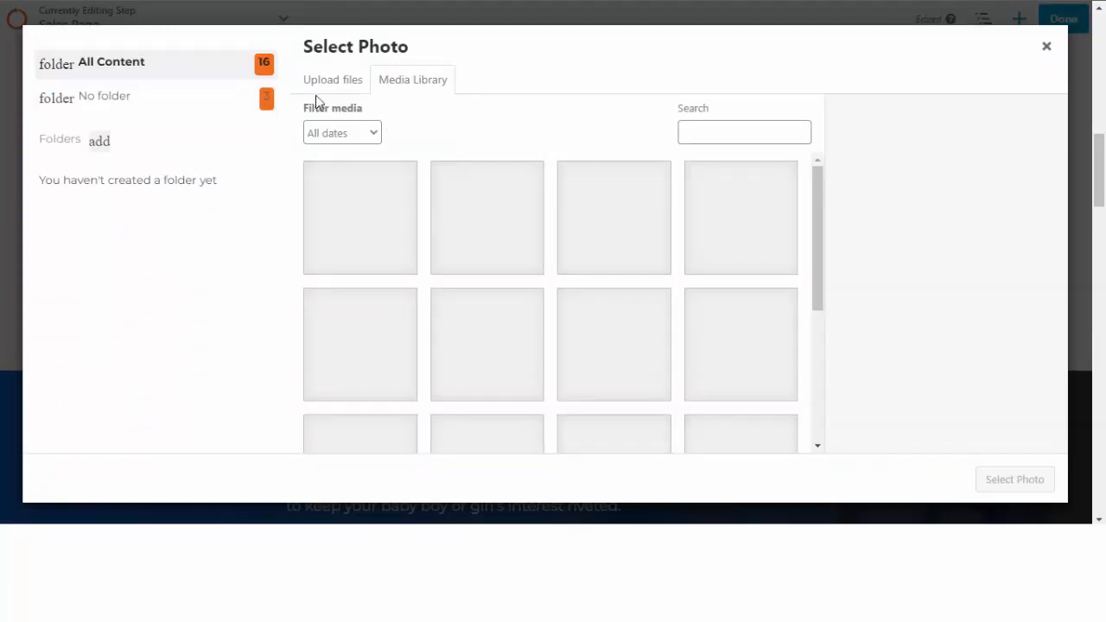
{"action": "left_click", "coordinate": [330, 80]}
{"action": "left_click", "coordinate": [669, 293]}
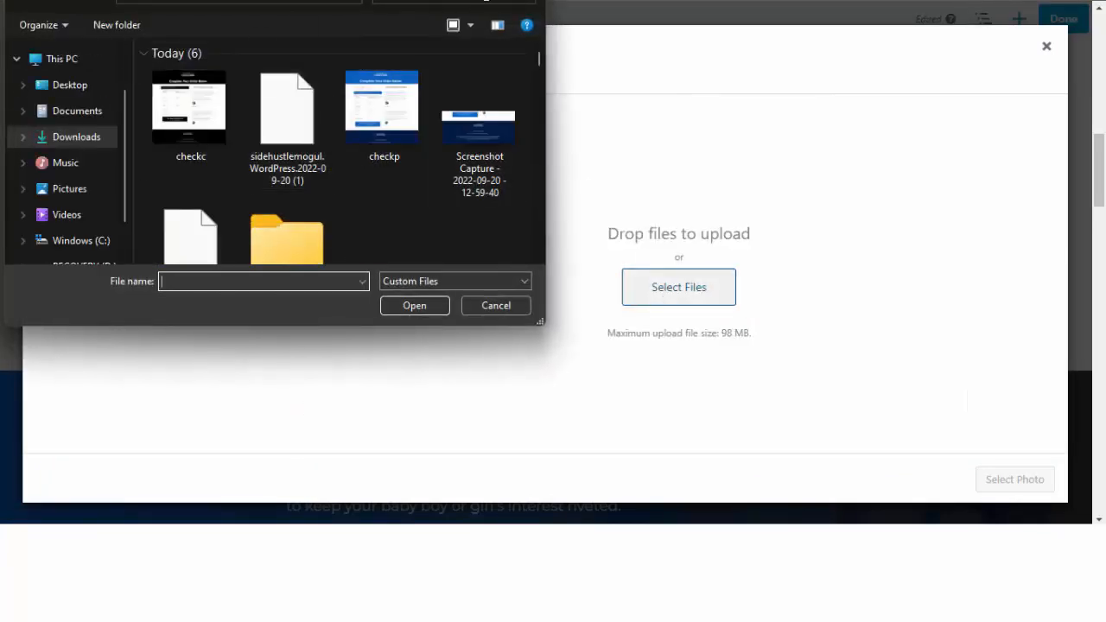
Dismiss the file browser and photo picker, discarding the photo settings without changes.
{"action": "key", "text": "Escape"}
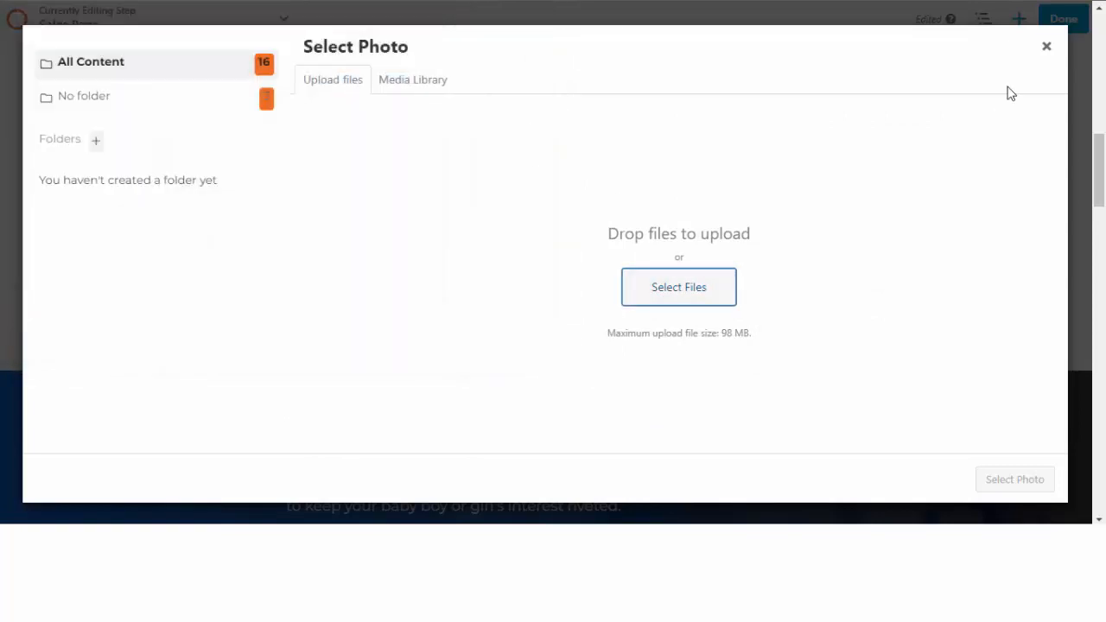
{"action": "left_click", "coordinate": [1046, 47]}
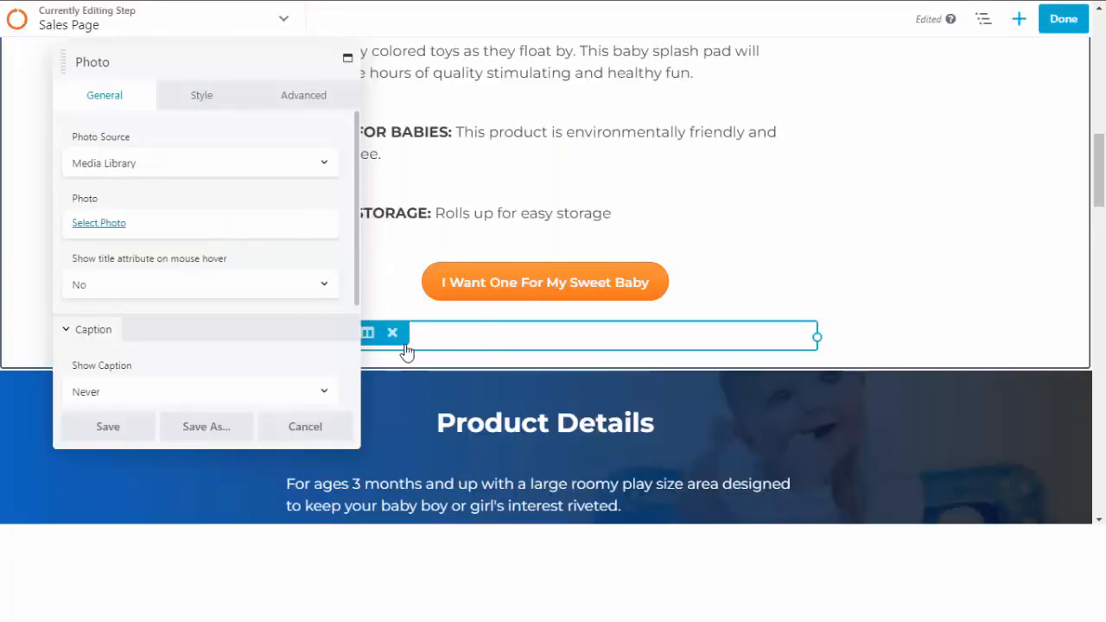
{"action": "left_click", "coordinate": [304, 426]}
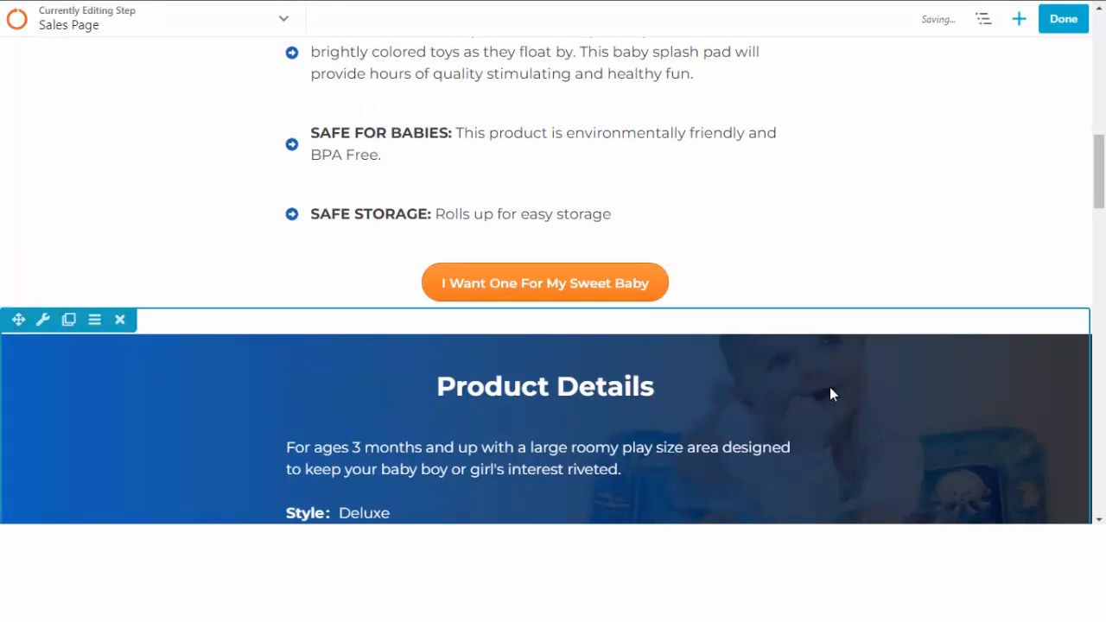
{"action": "scroll", "coordinate": [829, 365], "scroll_direction": "up", "scroll_amount": 10}
{"action": "scroll", "coordinate": [821, 358], "scroll_direction": "down", "scroll_amount": 10}
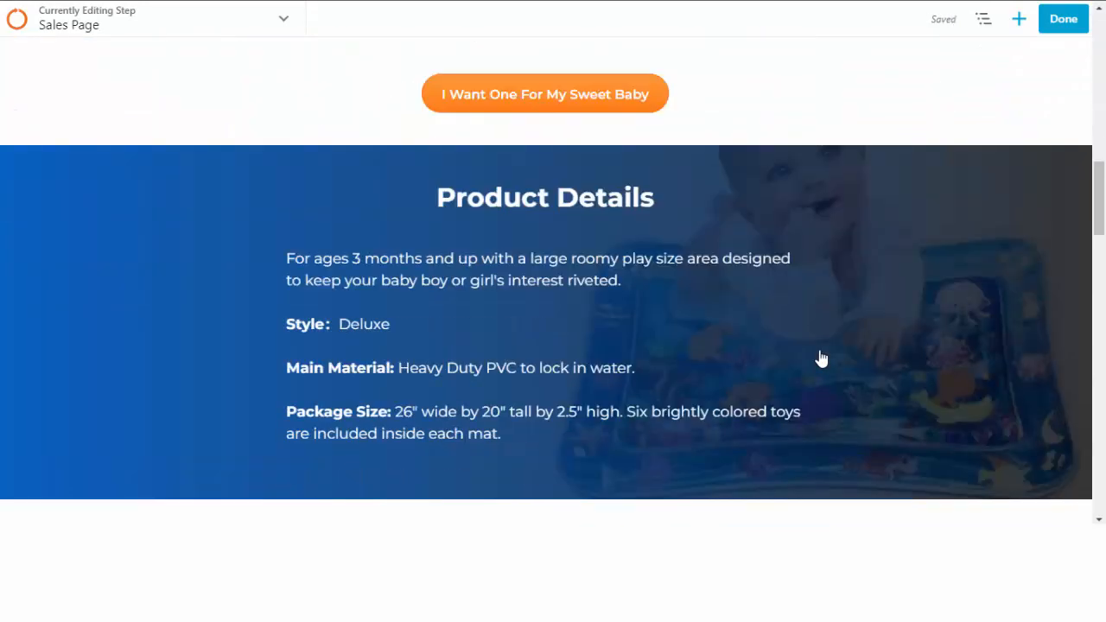
Drag a 1 Column row from the Rows layouts to just above Product Details.
{"action": "left_click", "coordinate": [1020, 22]}
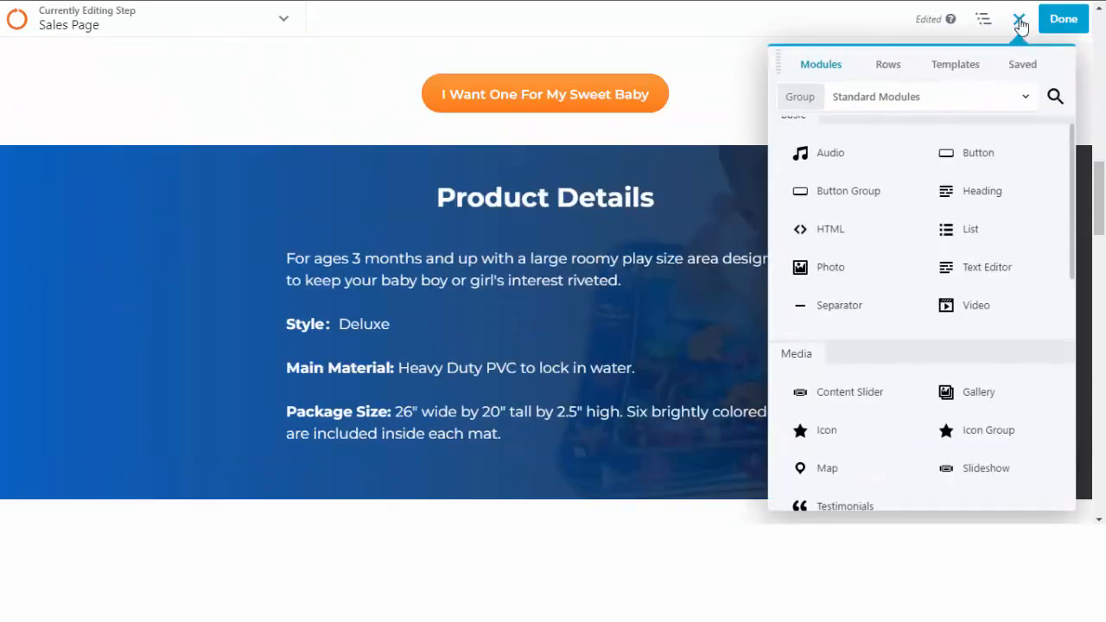
{"action": "left_click", "coordinate": [890, 67]}
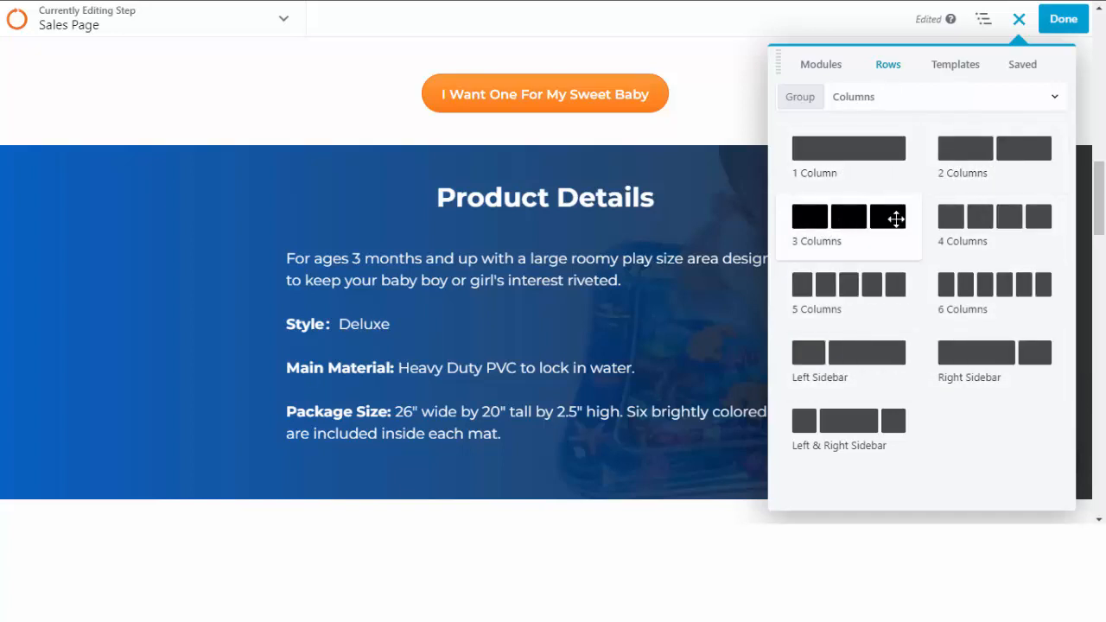
{"action": "left_click_drag", "start_coordinate": [849, 150], "coordinate": [646, 164]}
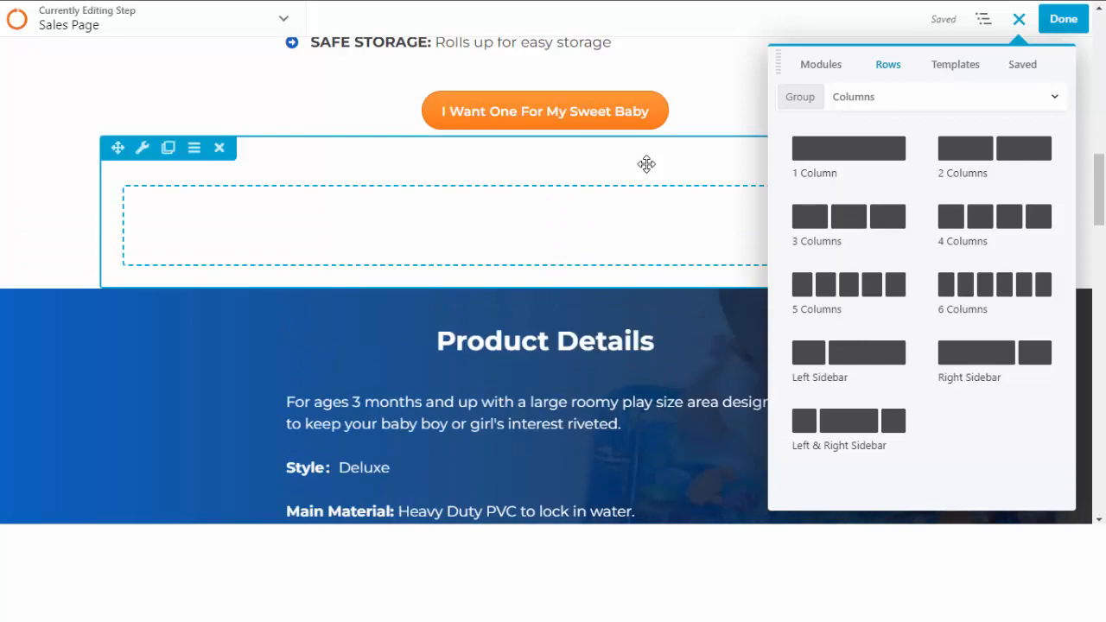
Try Full Width in the new row's settings, then cancel without saving.
{"action": "left_click", "coordinate": [144, 151]}
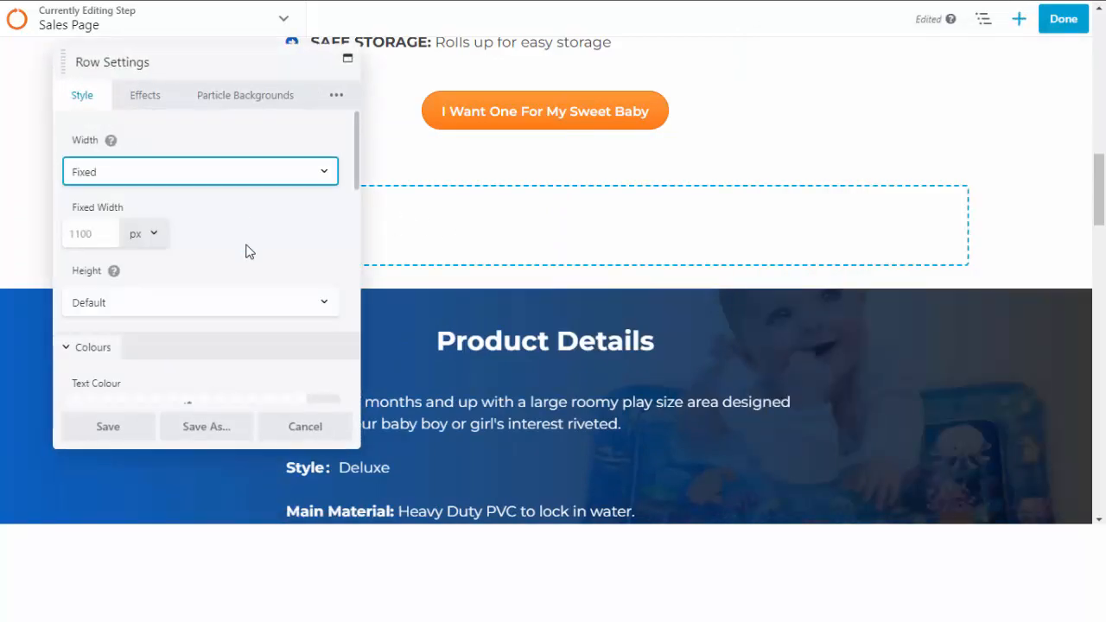
{"action": "left_click", "coordinate": [130, 178]}
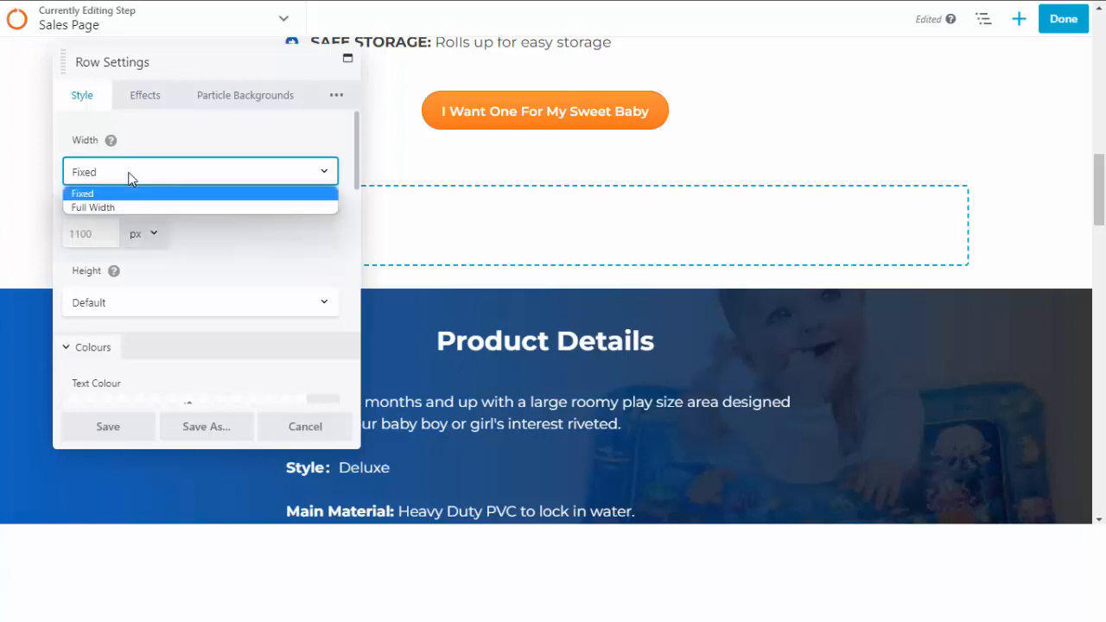
{"action": "left_click", "coordinate": [132, 211]}
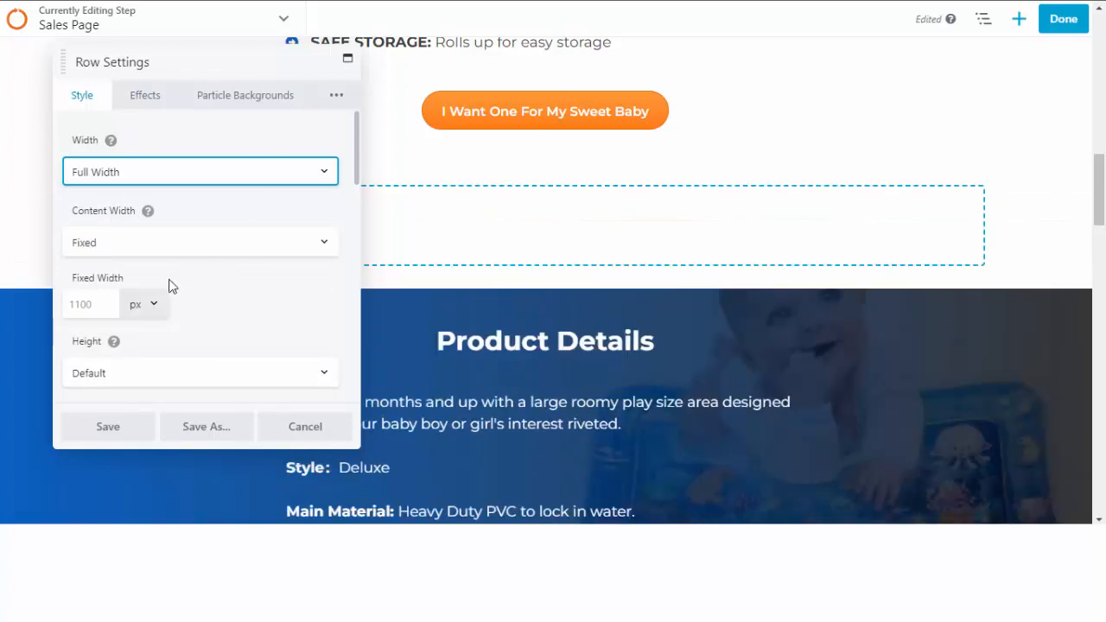
{"action": "scroll", "coordinate": [158, 296], "scroll_direction": "down", "scroll_amount": 2}
{"action": "scroll", "coordinate": [157, 296], "scroll_direction": "down", "scroll_amount": 4}
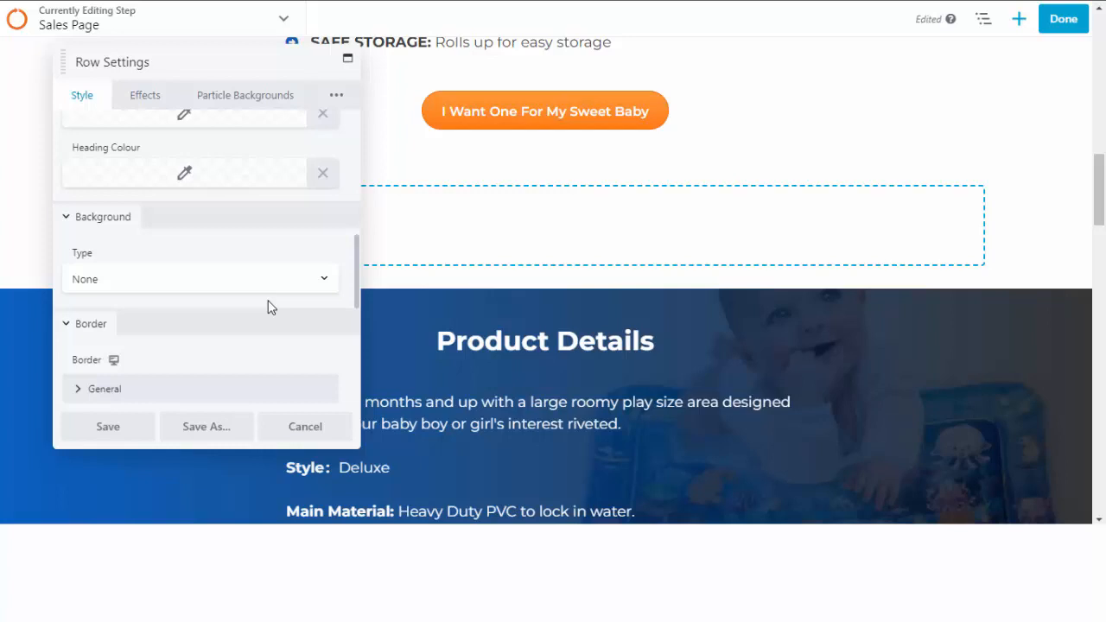
{"action": "left_click", "coordinate": [305, 426]}
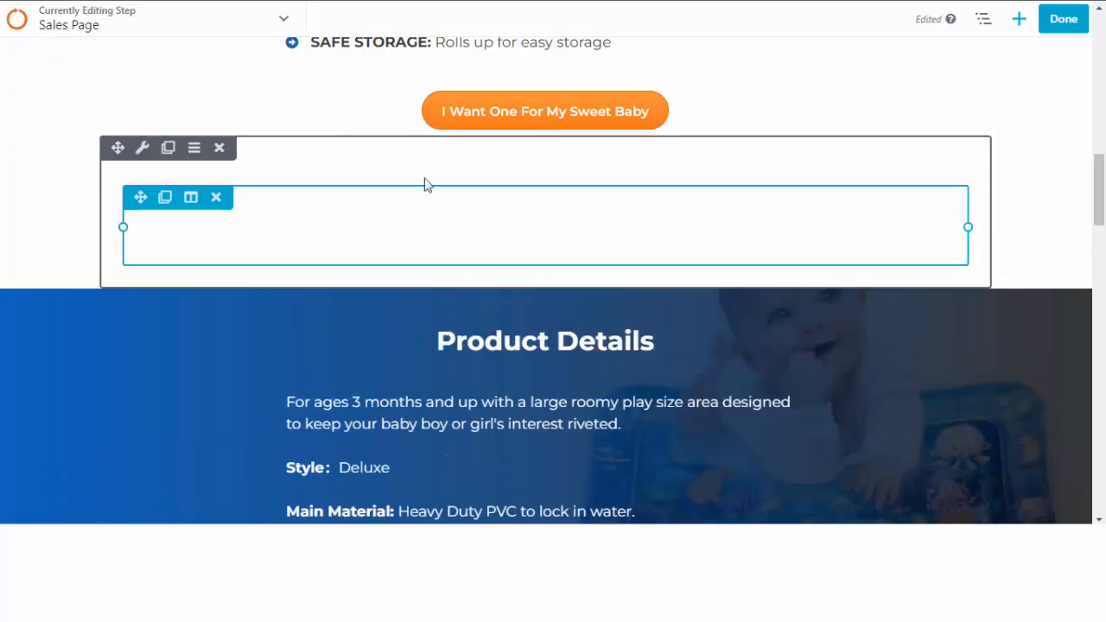
Delete the empty row and publish the sales page via Done, then Publish.
{"action": "left_click", "coordinate": [219, 148]}
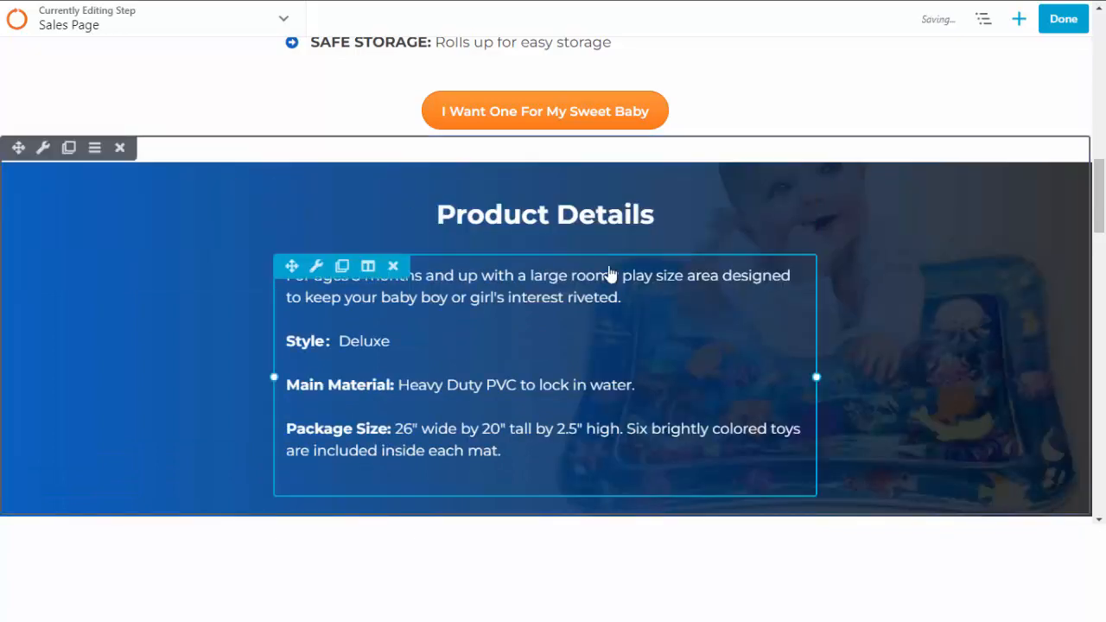
{"action": "scroll", "coordinate": [483, 220], "scroll_direction": "down", "scroll_amount": 15}
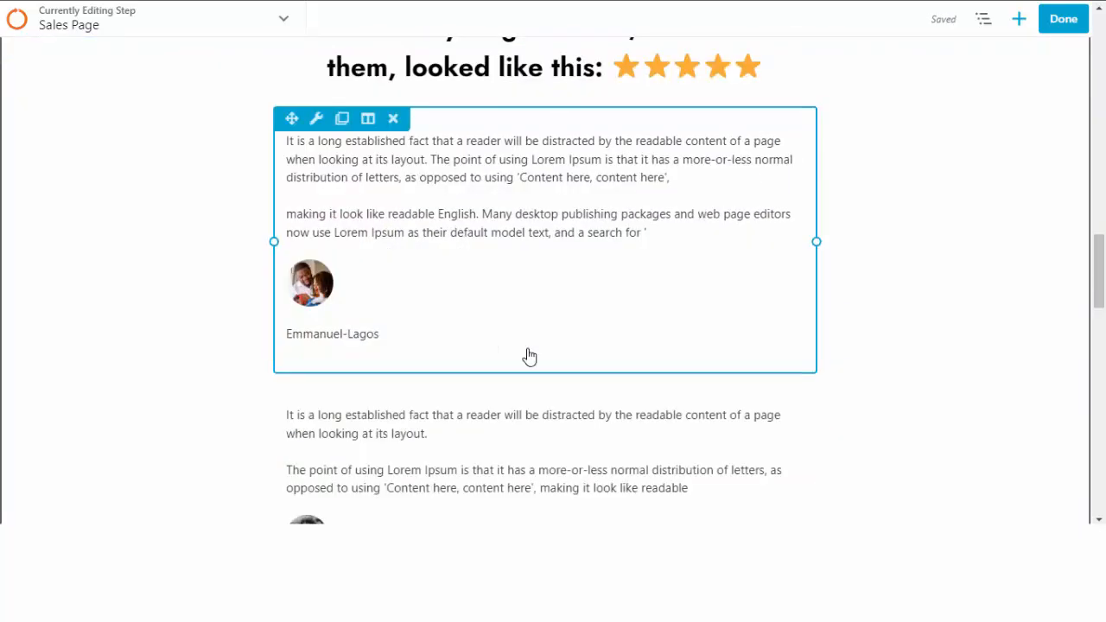
{"action": "scroll", "coordinate": [474, 371], "scroll_direction": "down", "scroll_amount": 5}
{"action": "scroll", "coordinate": [541, 353], "scroll_direction": "up", "scroll_amount": 8}
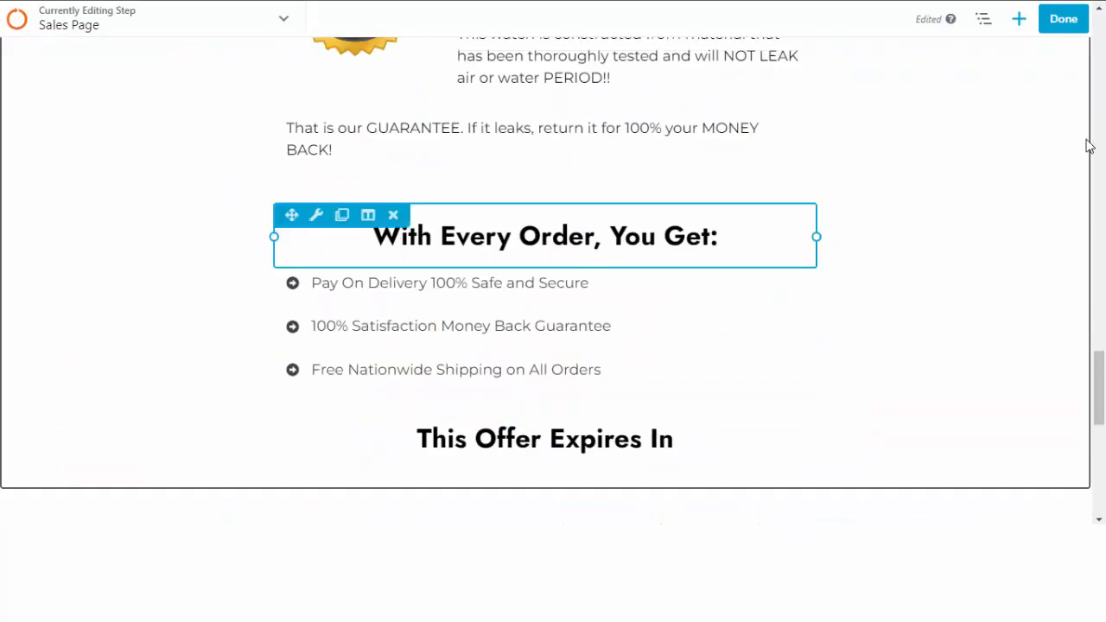
{"action": "left_click", "coordinate": [1063, 27]}
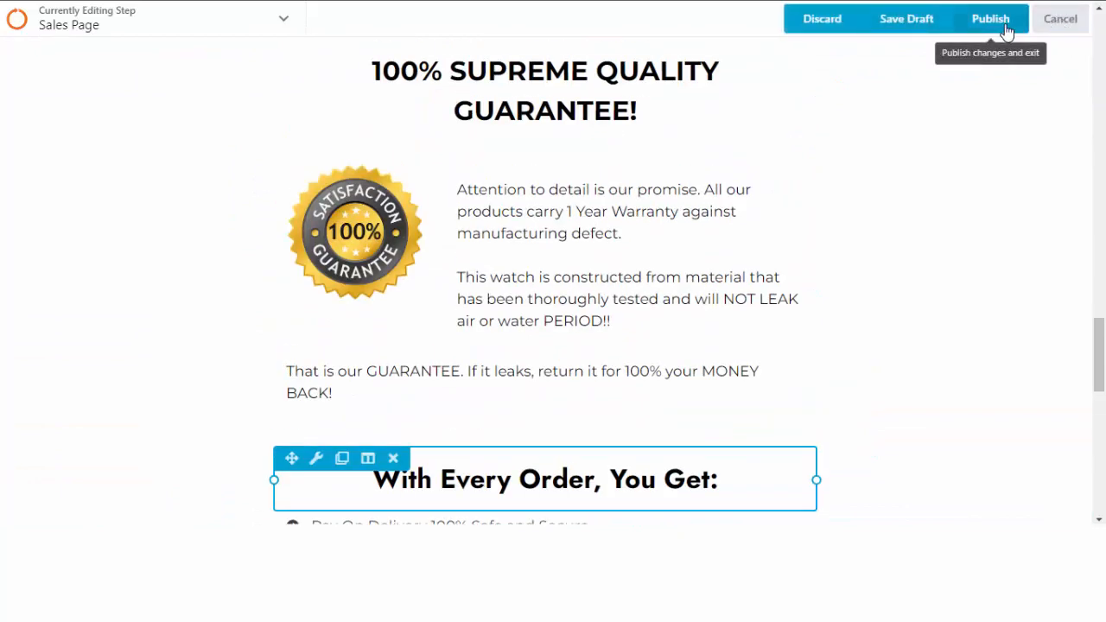
{"action": "left_click", "coordinate": [1007, 28]}
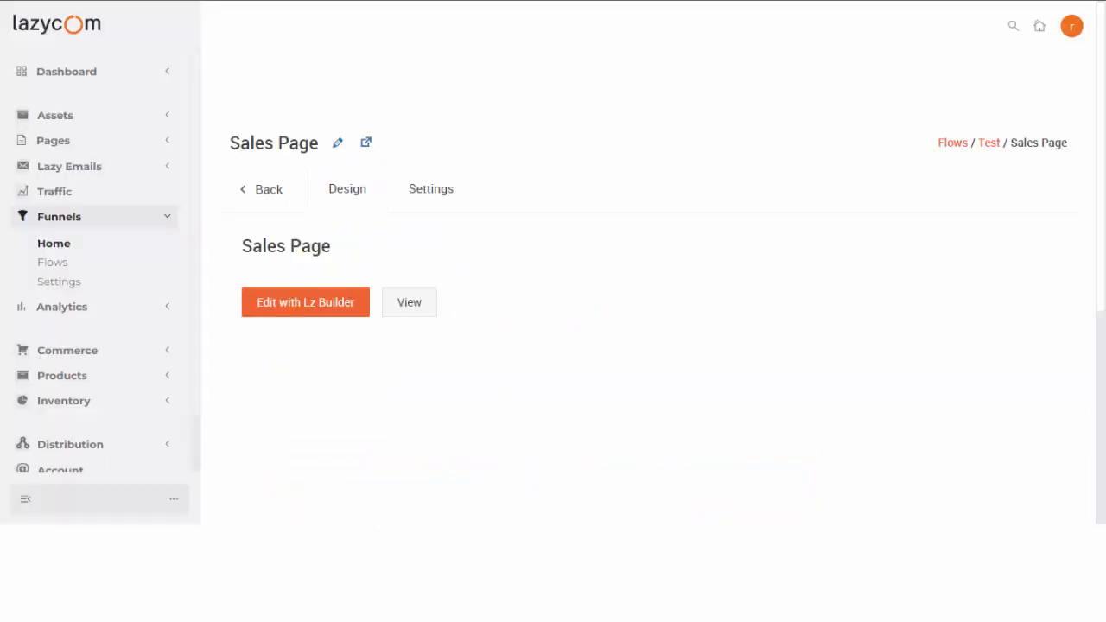
Return to the Test flow's All Steps list and scroll through its four steps.
{"action": "left_click", "coordinate": [264, 194]}
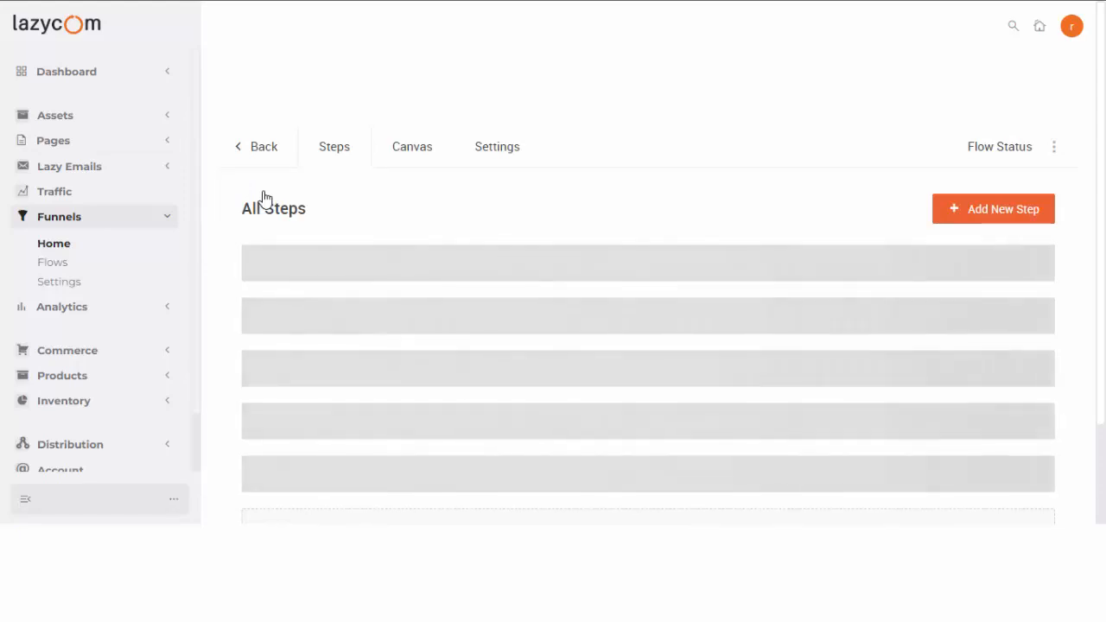
{"action": "scroll", "coordinate": [441, 320], "scroll_direction": "down", "scroll_amount": 3}
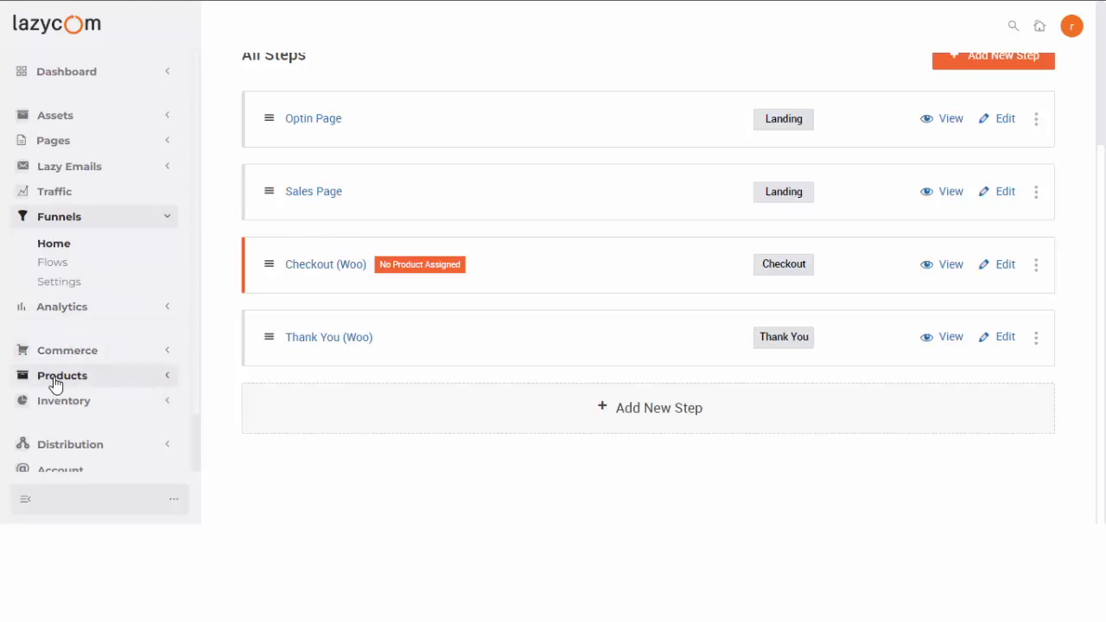
Open Products > Add New in a new tab and name the product 'Test Product'.
{"action": "left_click", "coordinate": [166, 380]}
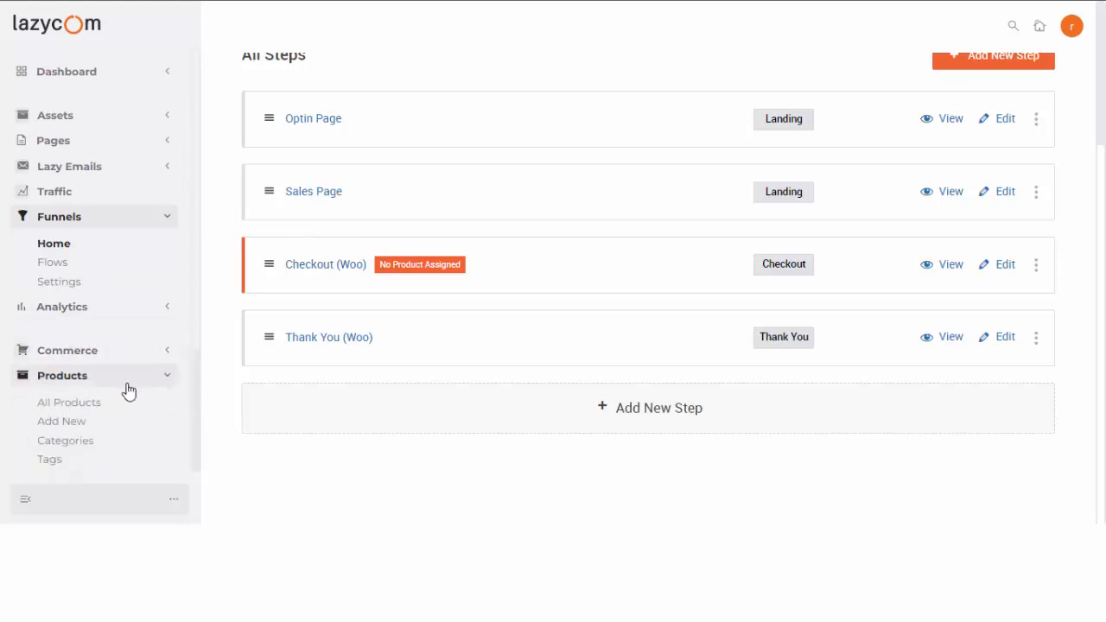
{"action": "scroll", "coordinate": [40, 367], "scroll_direction": "down", "scroll_amount": 1}
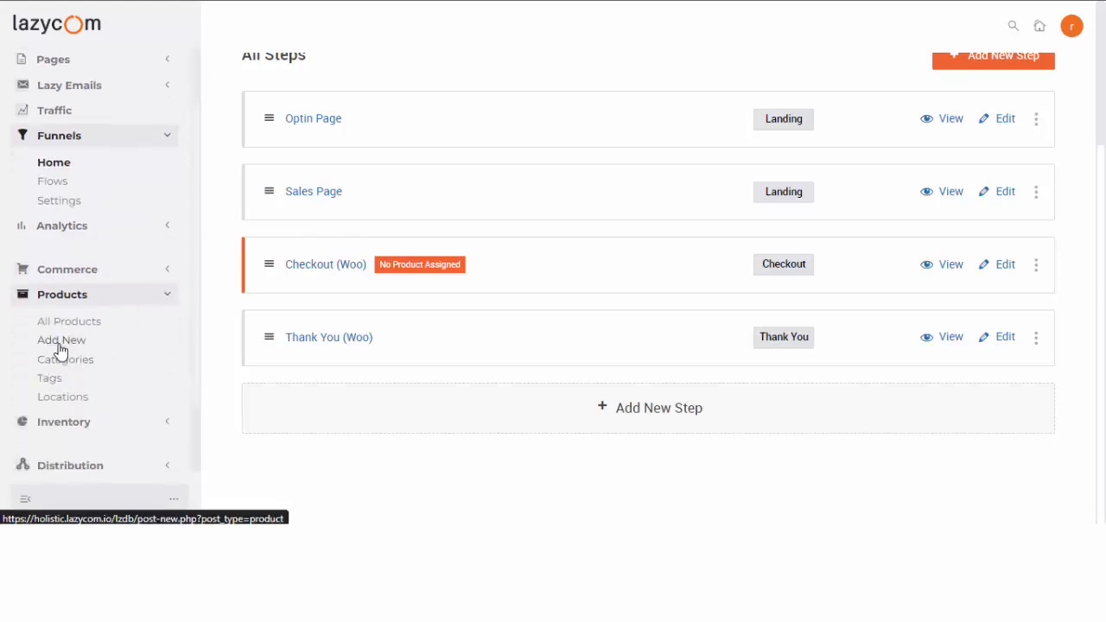
{"action": "right_click", "coordinate": [59, 347]}
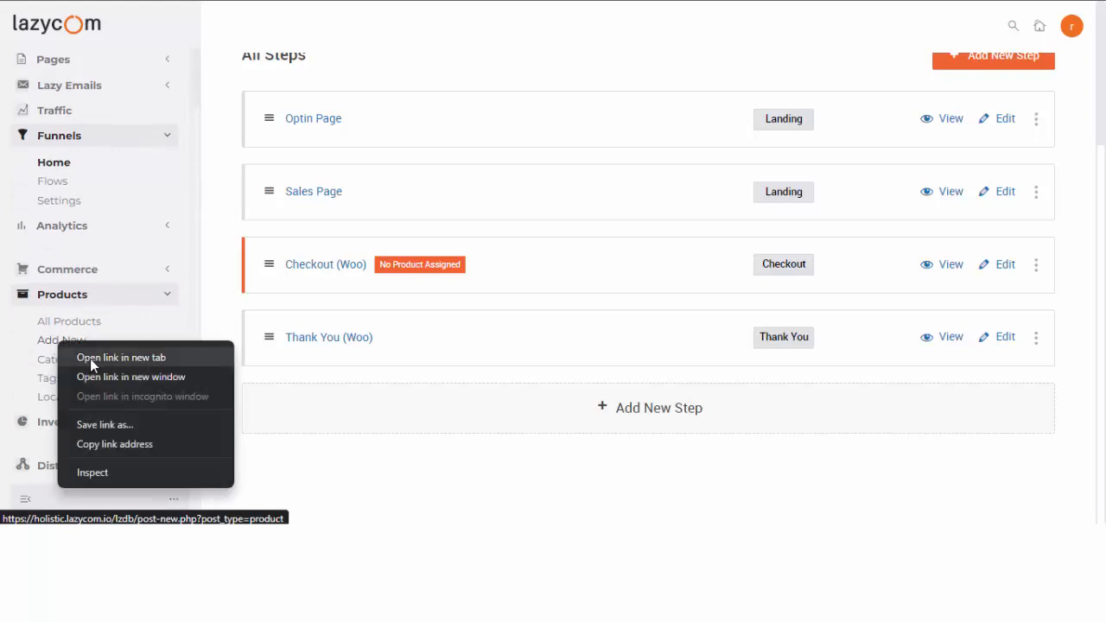
{"action": "left_click", "coordinate": [90, 358]}
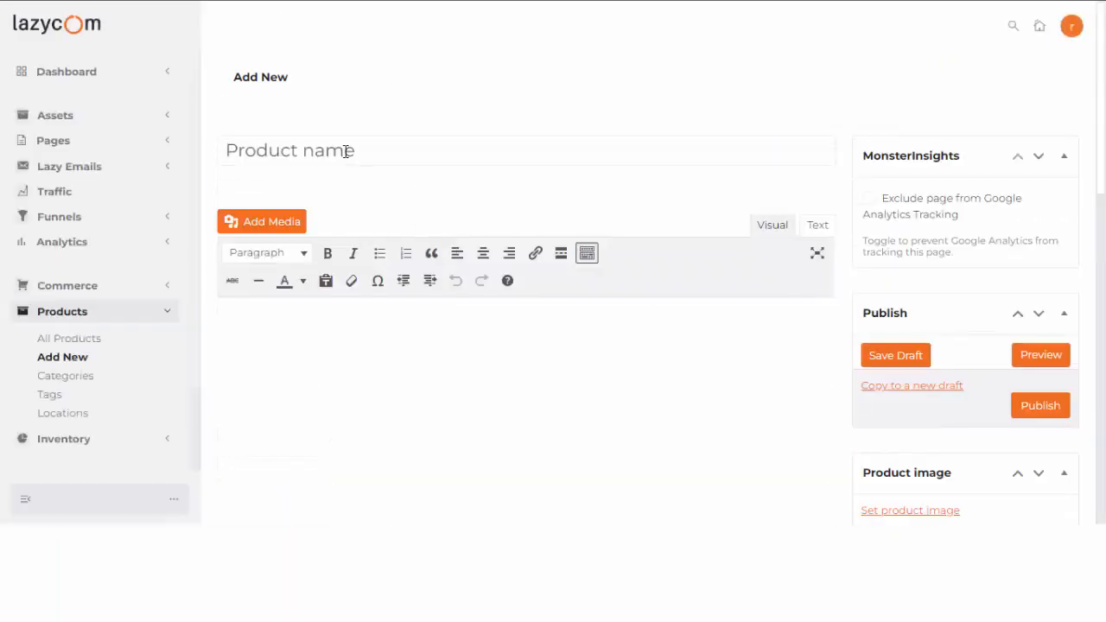
{"action": "type", "text": "Test P"}
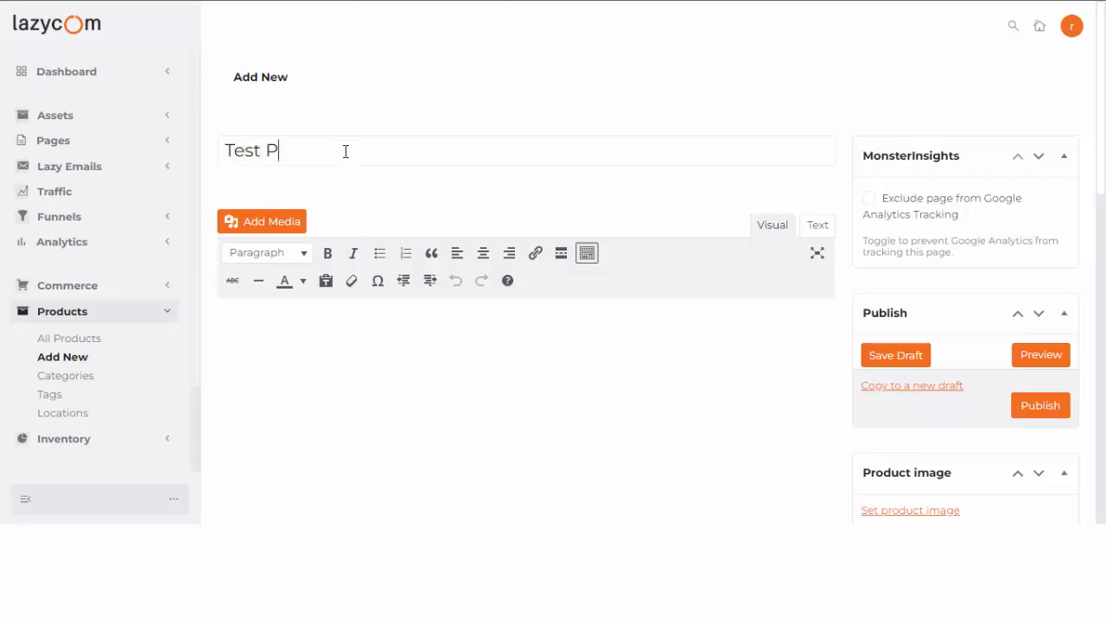
{"action": "type", "text": "roduct"}
{"action": "scroll", "coordinate": [484, 285], "scroll_direction": "down", "scroll_amount": 5}
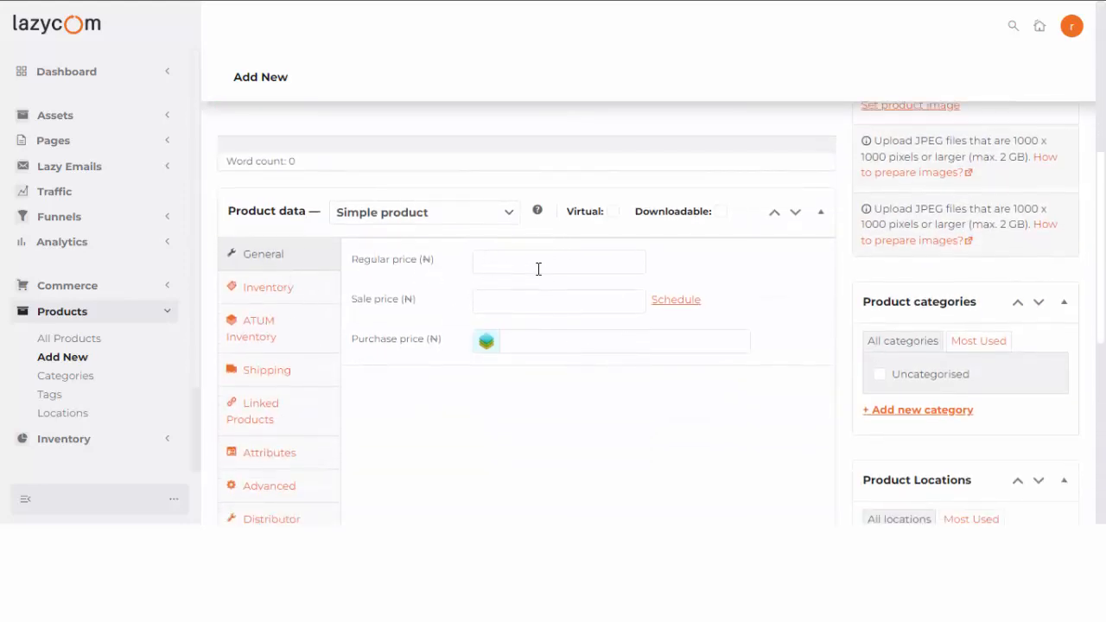
Set the regular price to 45000, then expand Commerce to reach General Settings.
{"action": "left_click", "coordinate": [511, 263]}
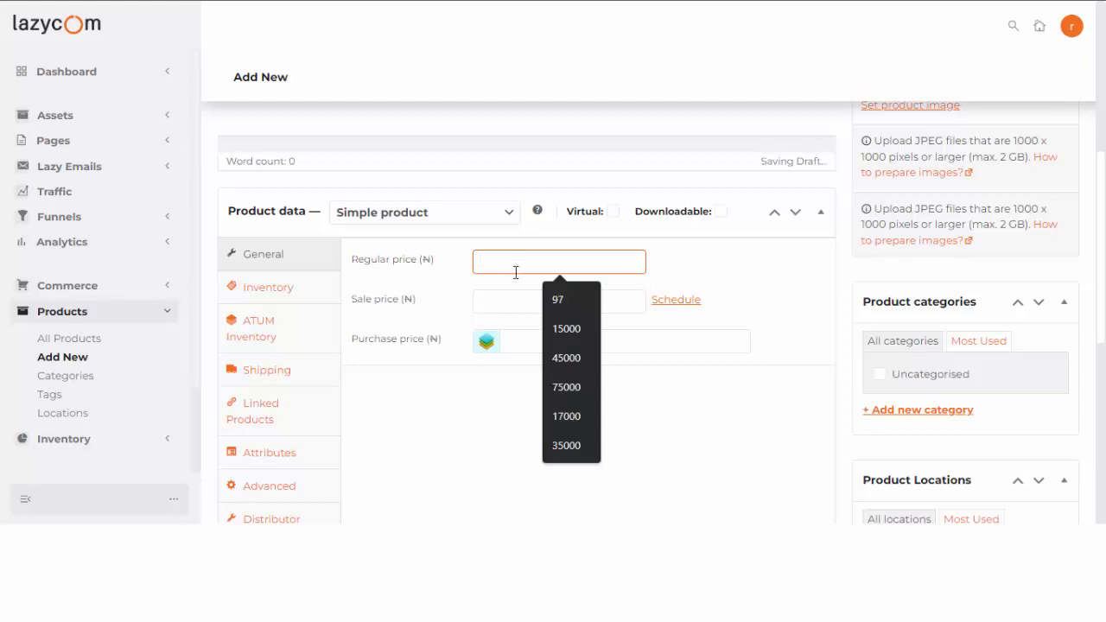
{"action": "left_click", "coordinate": [571, 359]}
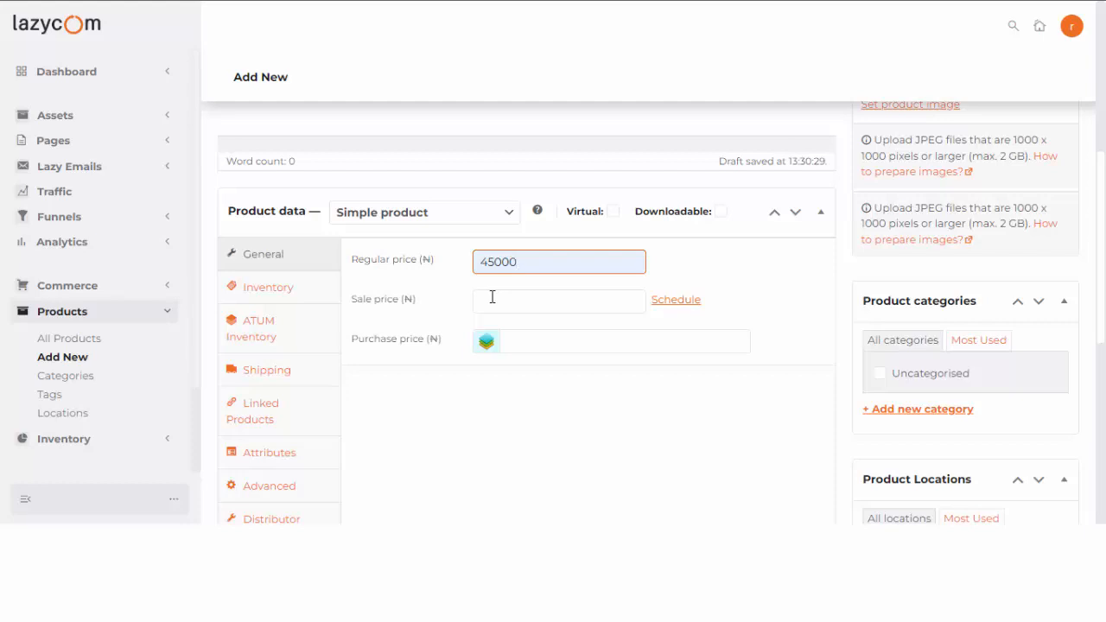
{"action": "left_click", "coordinate": [170, 292]}
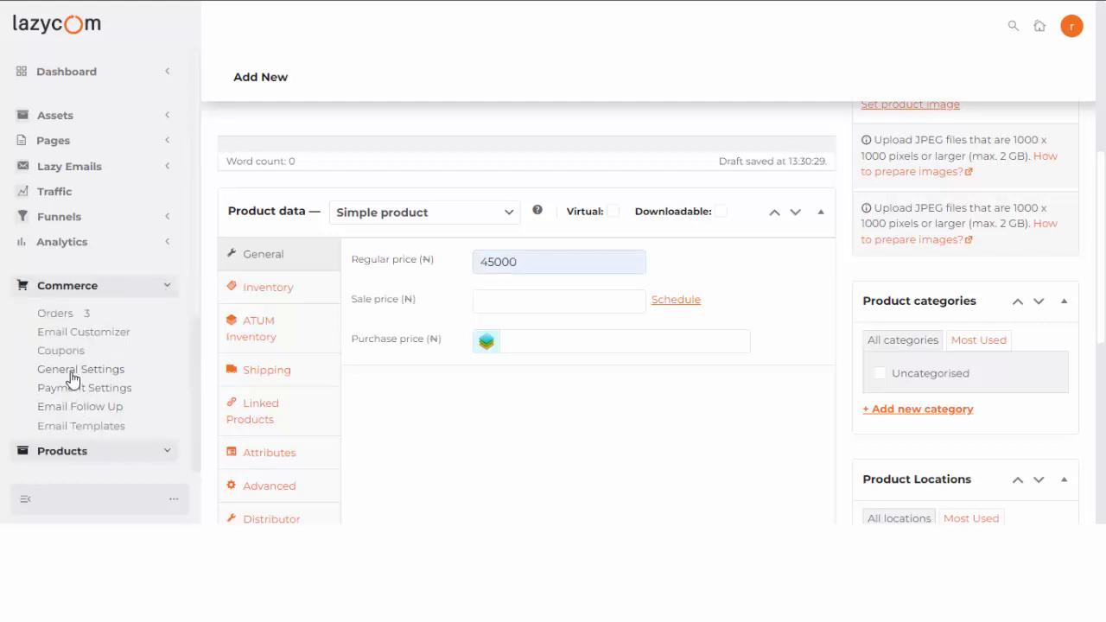
{"action": "left_click", "coordinate": [169, 292]}
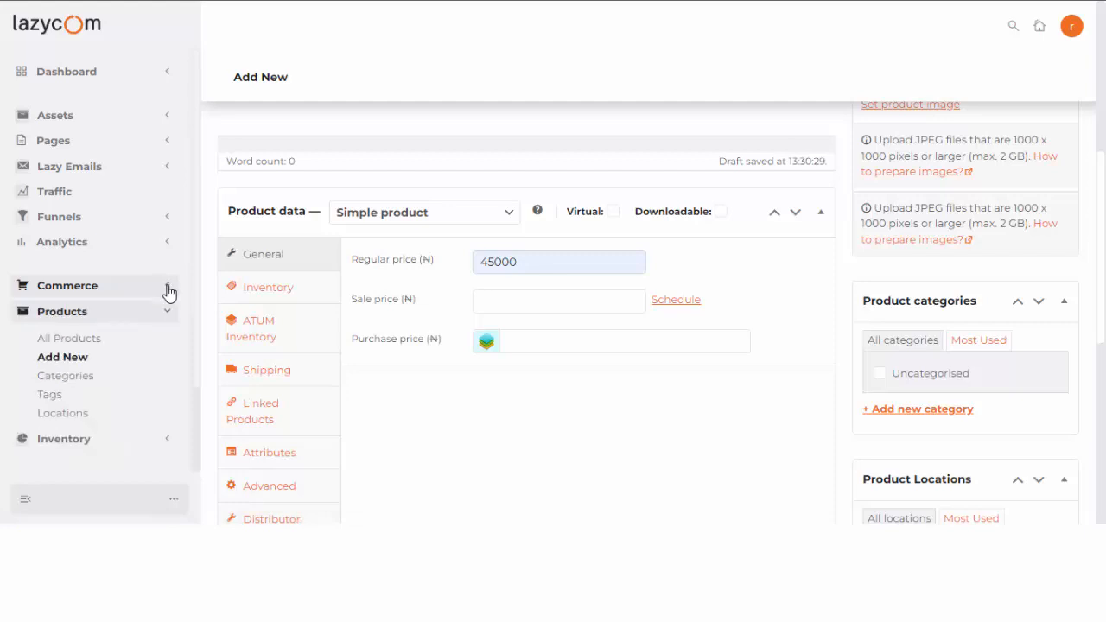
{"action": "left_click", "coordinate": [169, 292]}
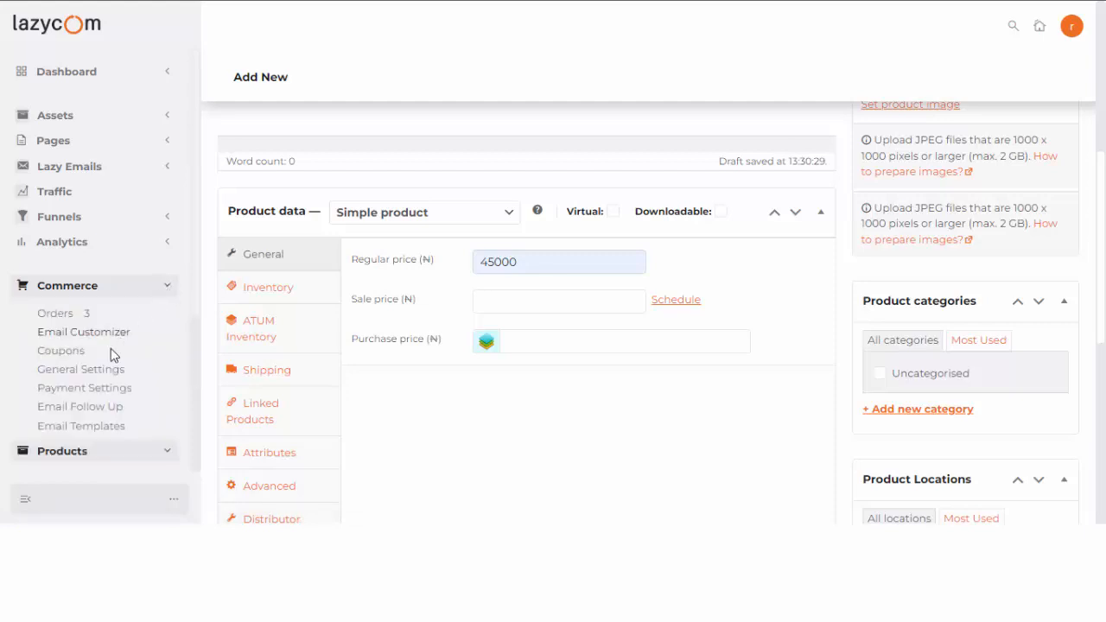
{"action": "right_click", "coordinate": [91, 371]}
Open General Settings in a new tab and confirm the currency is Nigerian naira.
{"action": "left_click", "coordinate": [168, 245]}
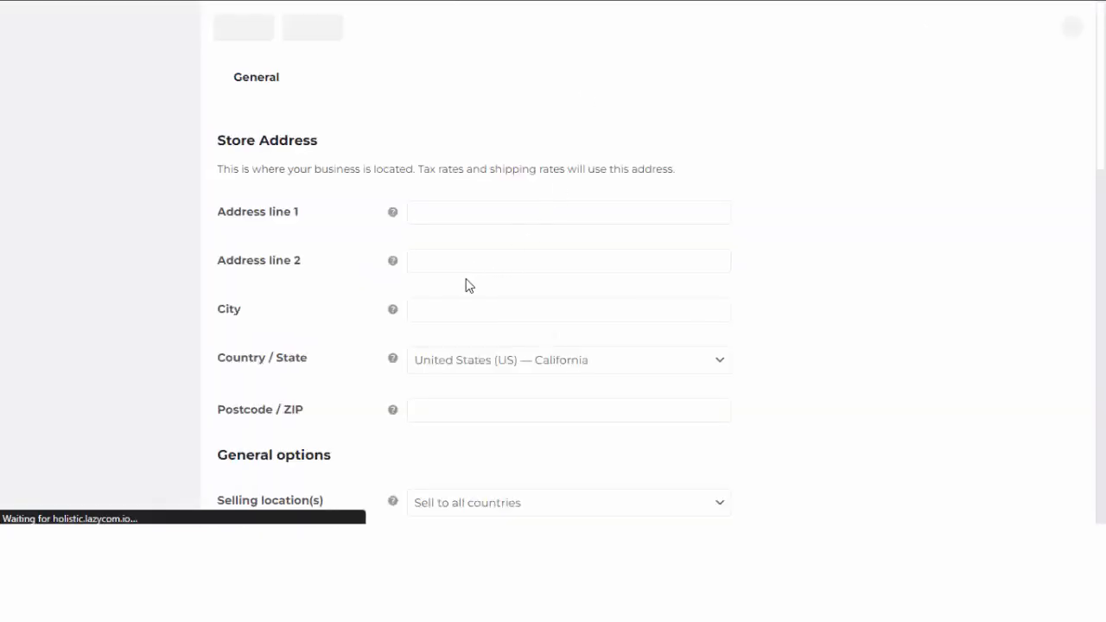
{"action": "scroll", "coordinate": [388, 289], "scroll_direction": "down", "scroll_amount": 9}
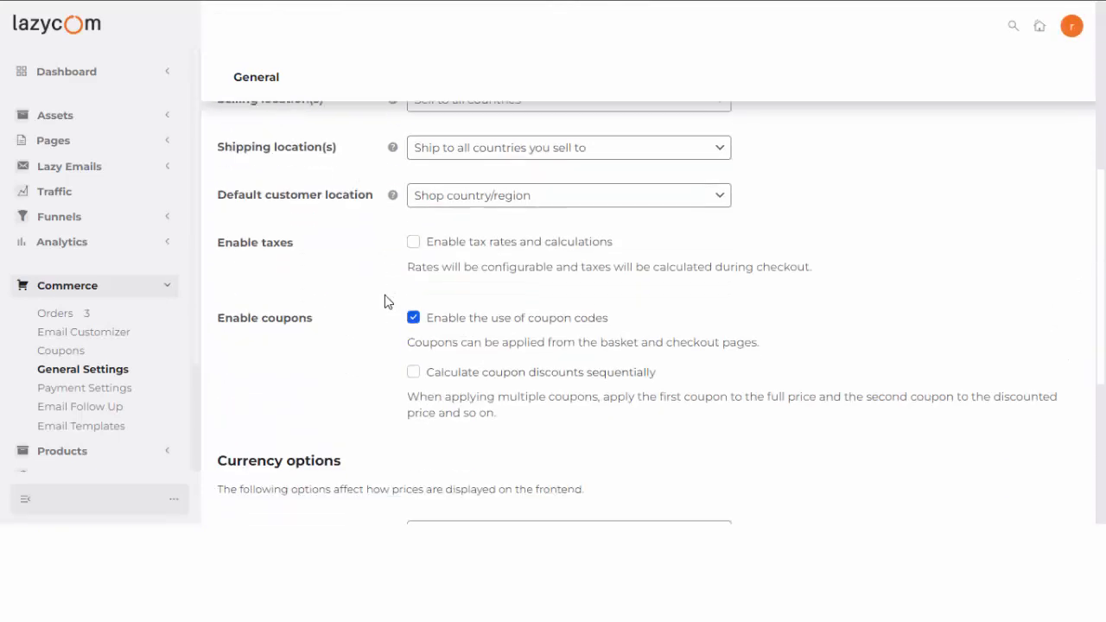
{"action": "scroll", "coordinate": [388, 308], "scroll_direction": "up", "scroll_amount": 1}
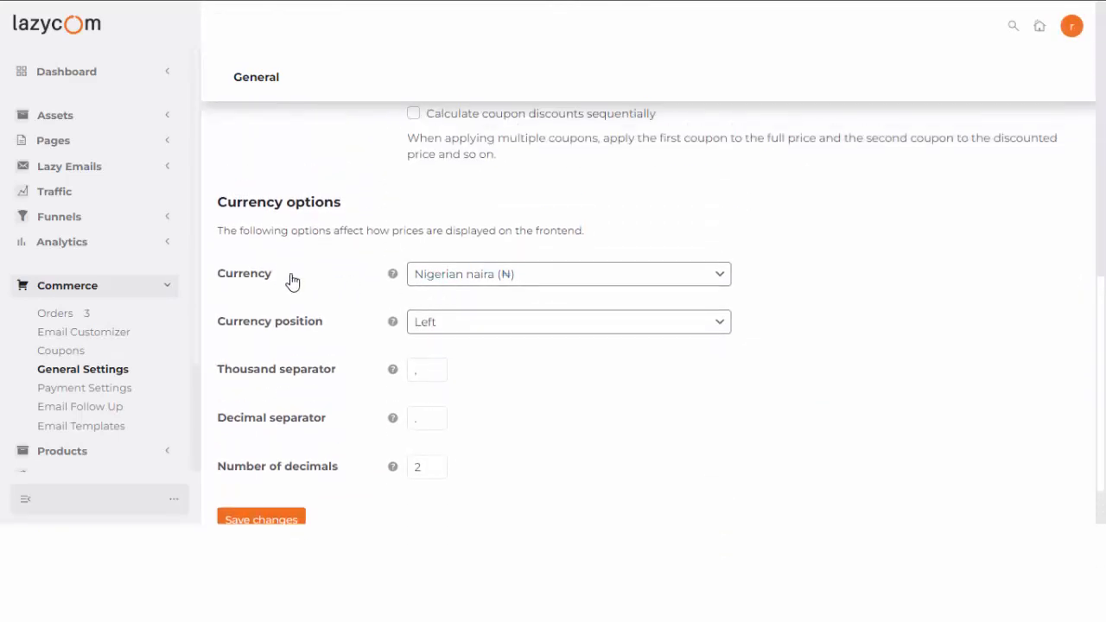
{"action": "left_click", "coordinate": [506, 280]}
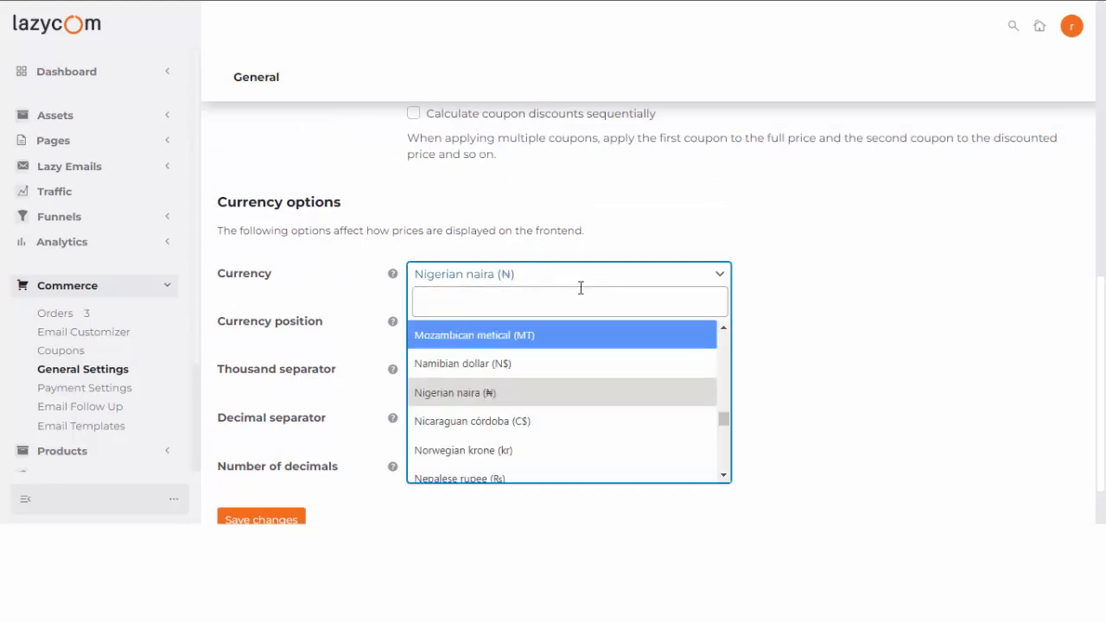
{"action": "left_click", "coordinate": [879, 275]}
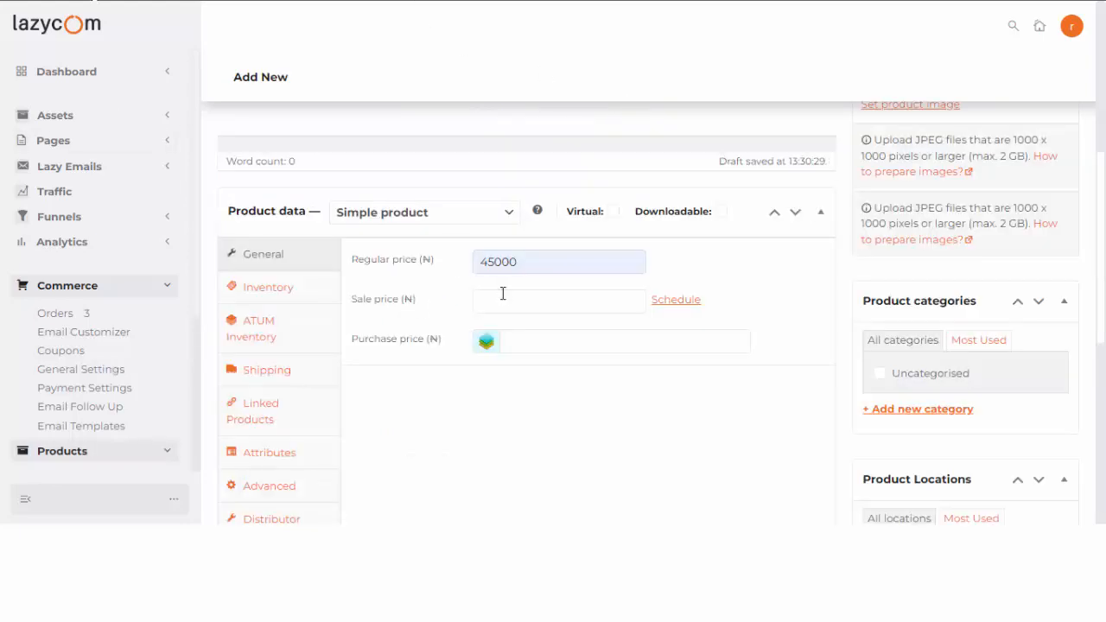
Fill the Sale price with 30000 from autofill, below the 45000 regular price.
{"action": "left_click", "coordinate": [514, 292]}
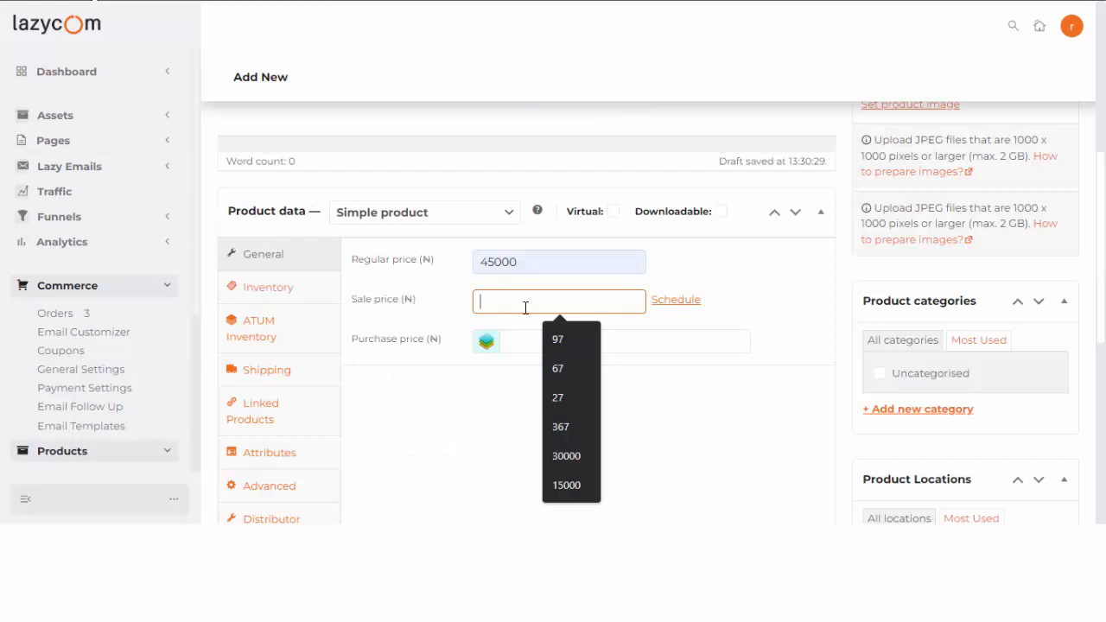
{"action": "left_click", "coordinate": [564, 454]}
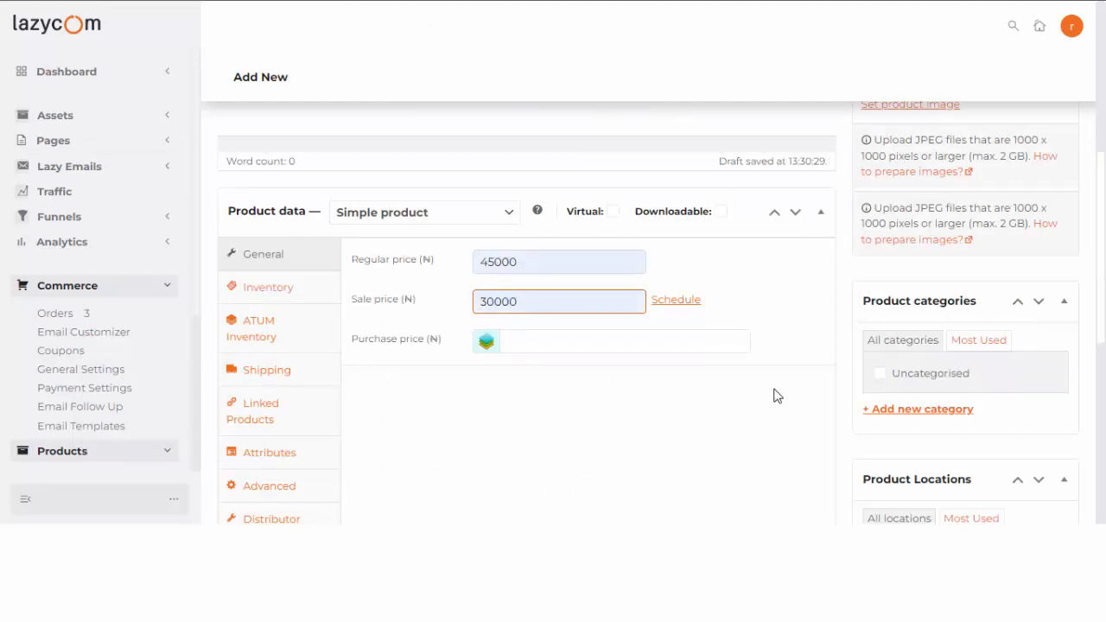
{"action": "scroll", "coordinate": [775, 395], "scroll_direction": "down", "scroll_amount": 5}
{"action": "scroll", "coordinate": [916, 357], "scroll_direction": "up", "scroll_amount": 2}
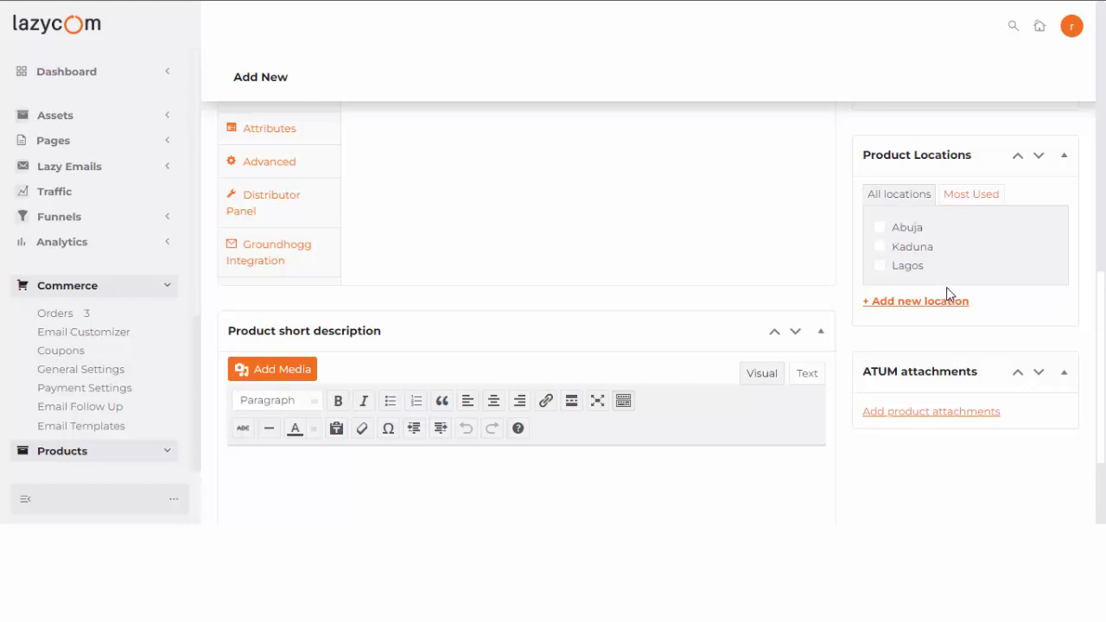
{"action": "scroll", "coordinate": [950, 287], "scroll_direction": "down", "scroll_amount": 2}
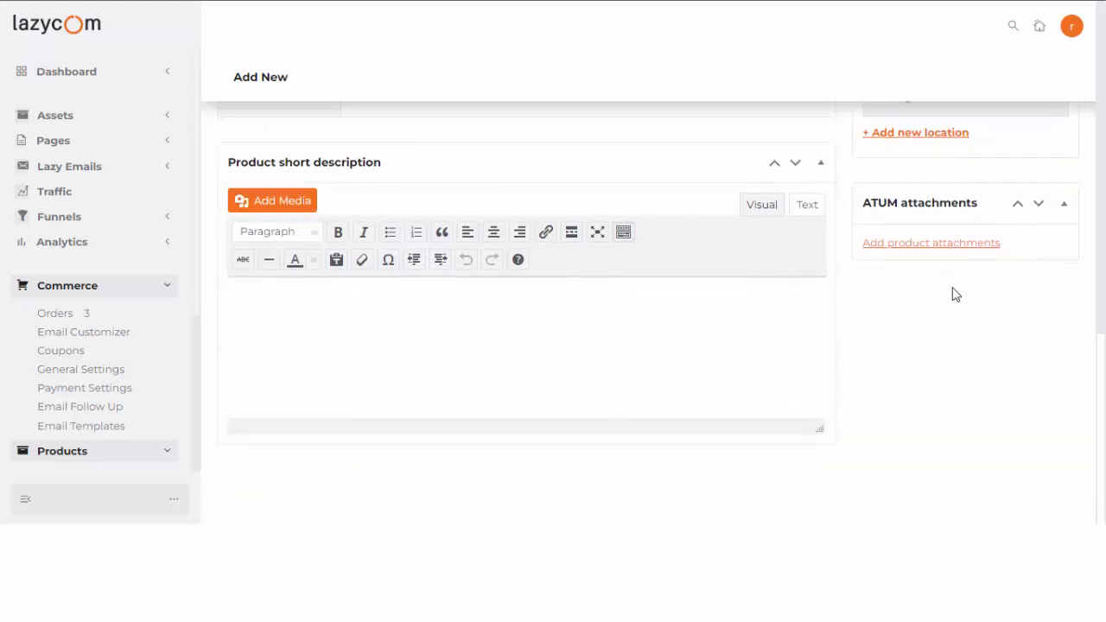
{"action": "scroll", "coordinate": [931, 254], "scroll_direction": "up", "scroll_amount": 5}
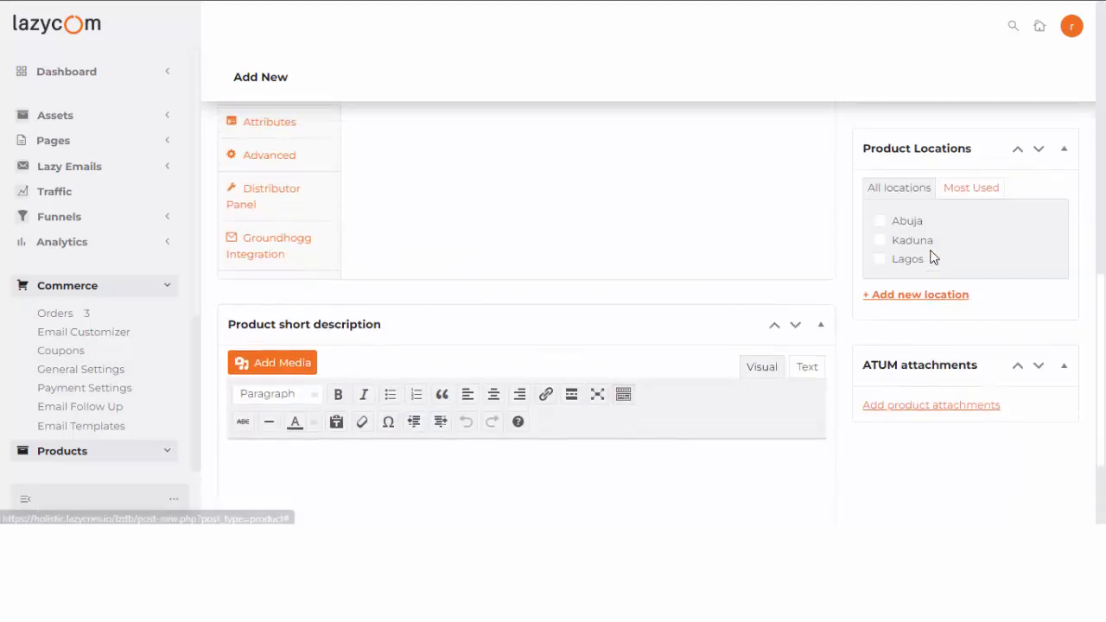
{"action": "scroll", "coordinate": [907, 301], "scroll_direction": "up", "scroll_amount": 3}
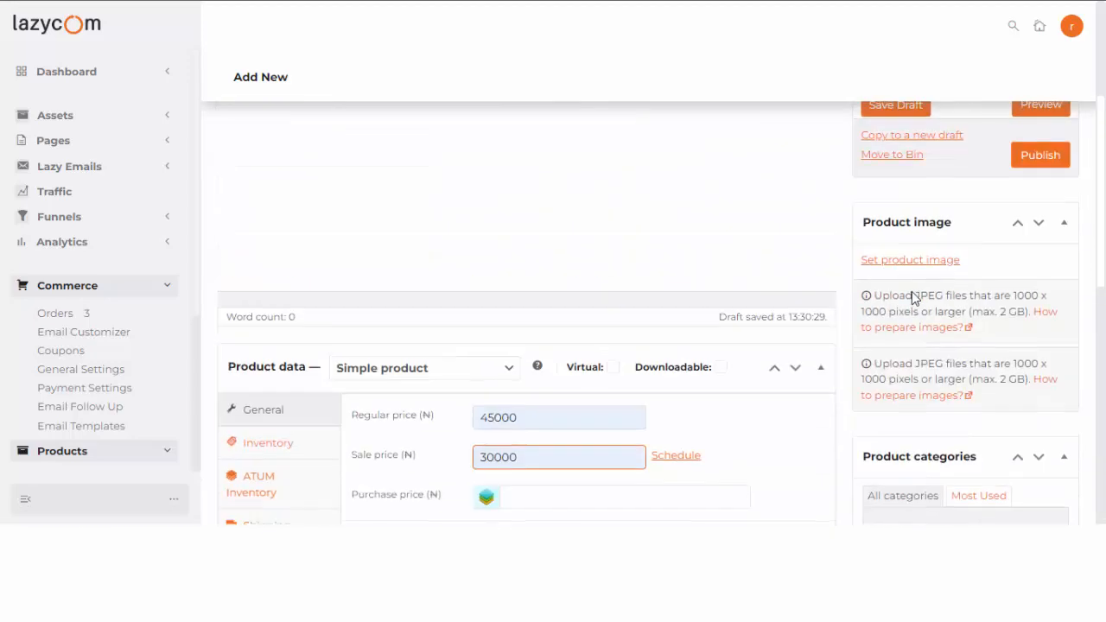
{"action": "scroll", "coordinate": [912, 292], "scroll_direction": "up", "scroll_amount": 1}
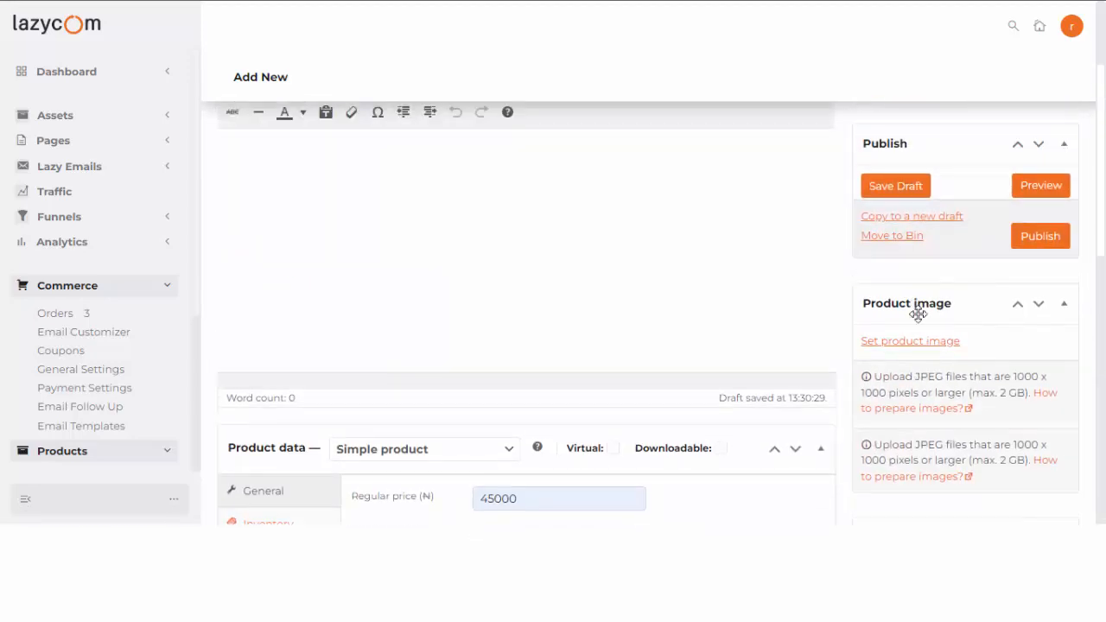
{"action": "scroll", "coordinate": [921, 316], "scroll_direction": "up", "scroll_amount": 1}
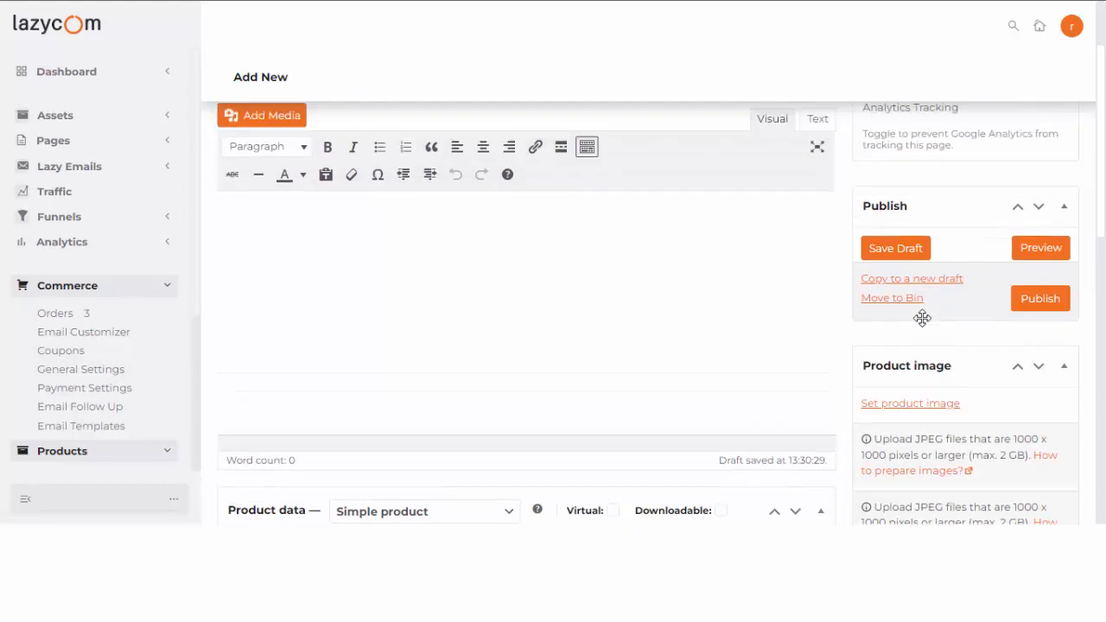
{"action": "scroll", "coordinate": [938, 422], "scroll_direction": "down", "scroll_amount": 1}
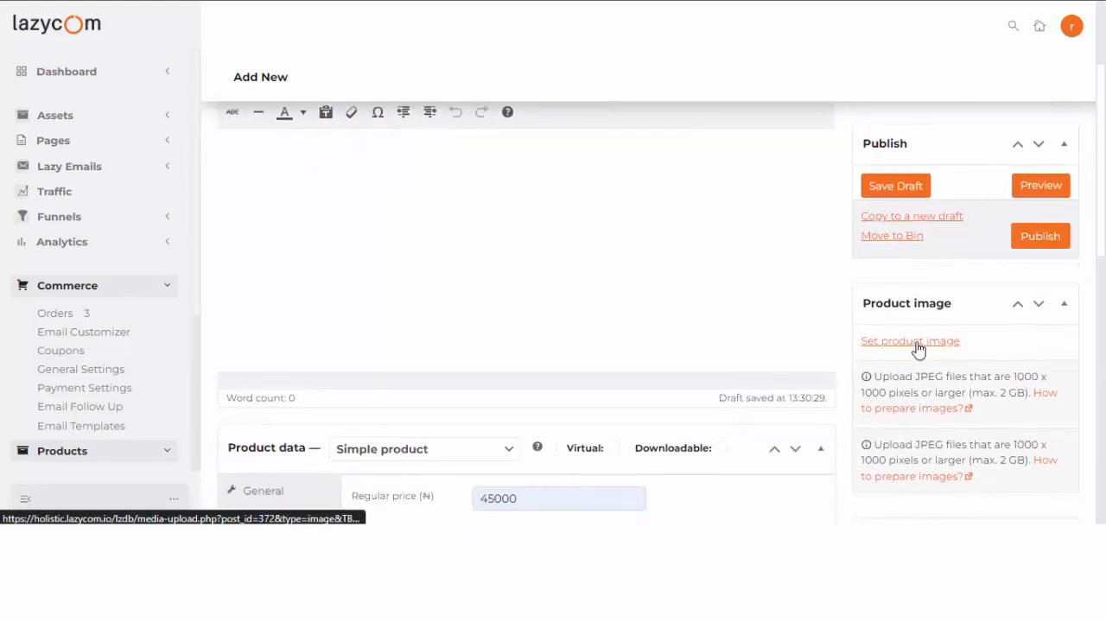
Pick sg.png, the green pouch photo, from the Media Library as product image.
{"action": "left_click", "coordinate": [918, 345]}
{"action": "left_click", "coordinate": [397, 86]}
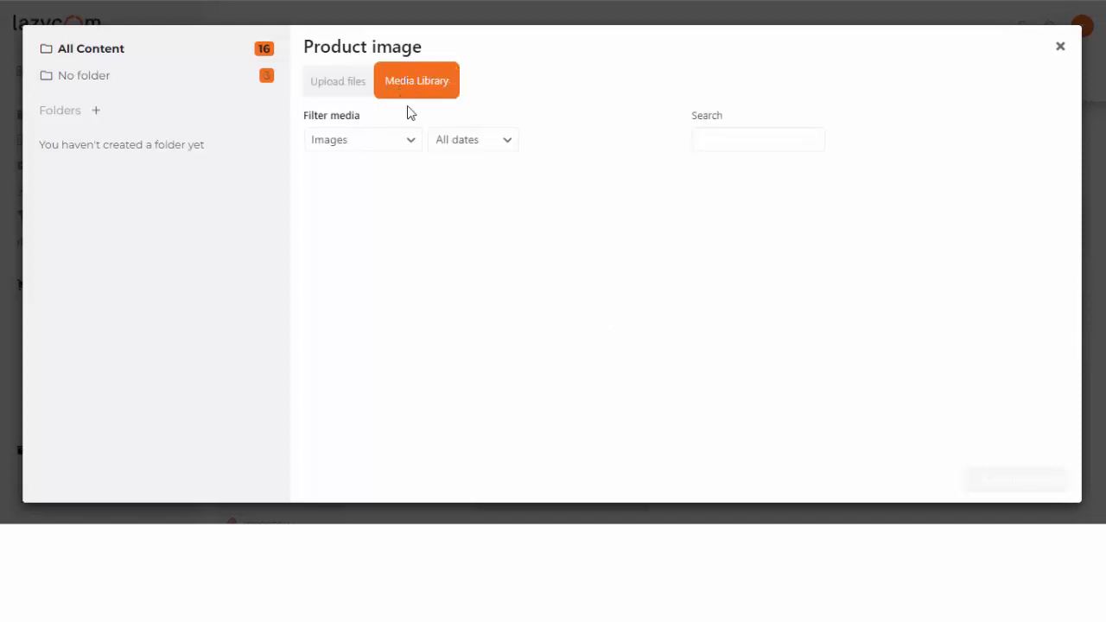
{"action": "scroll", "coordinate": [543, 301], "scroll_direction": "down", "scroll_amount": 3}
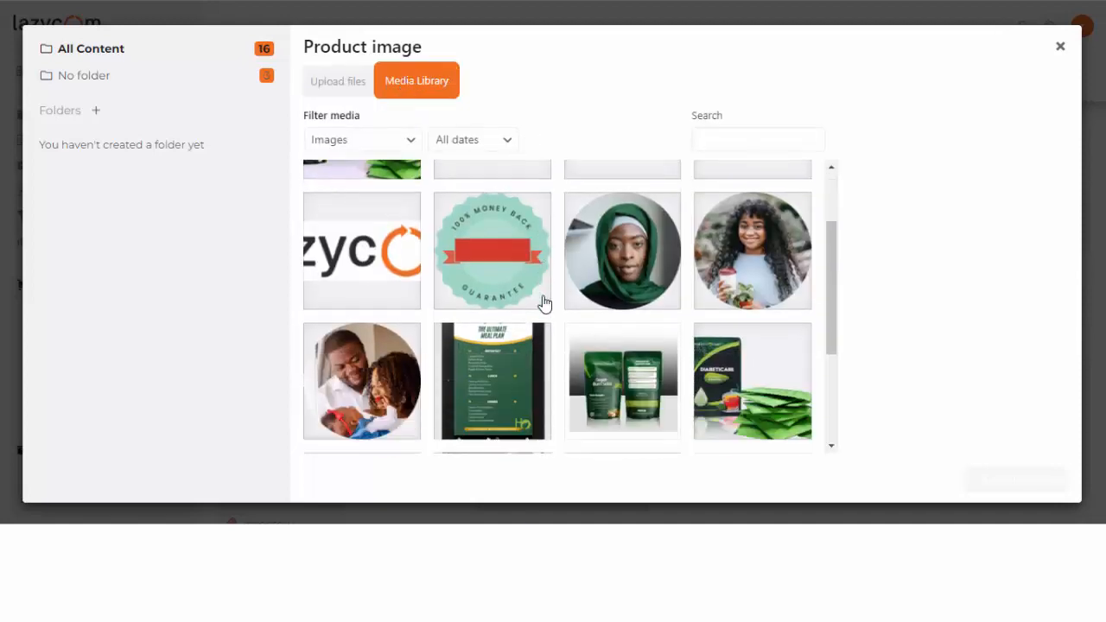
{"action": "left_click", "coordinate": [616, 273]}
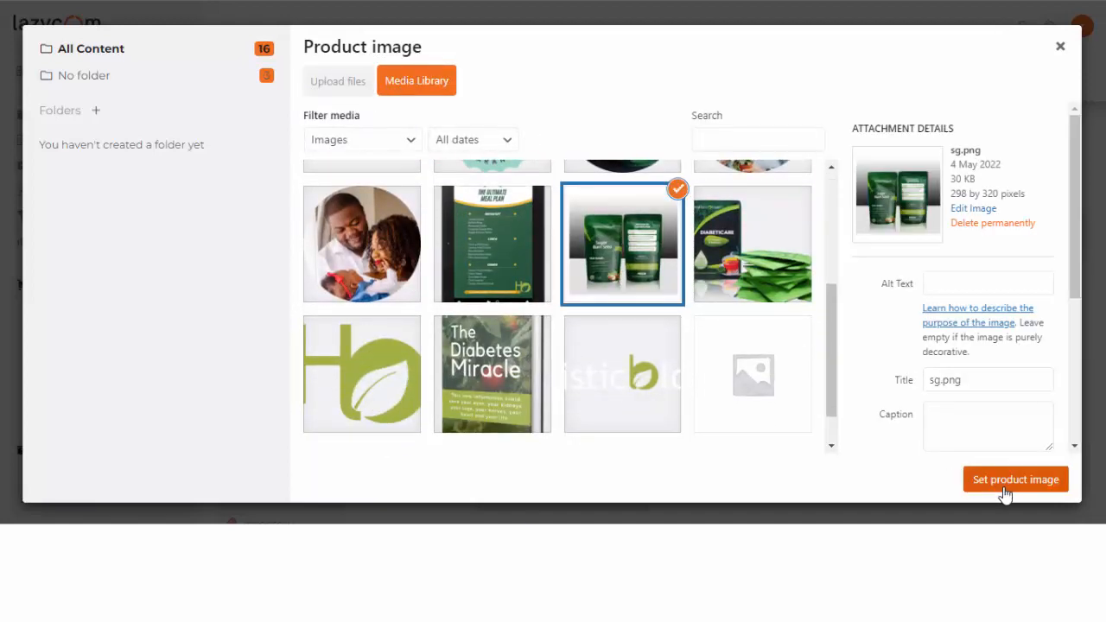
{"action": "left_click", "coordinate": [1003, 494]}
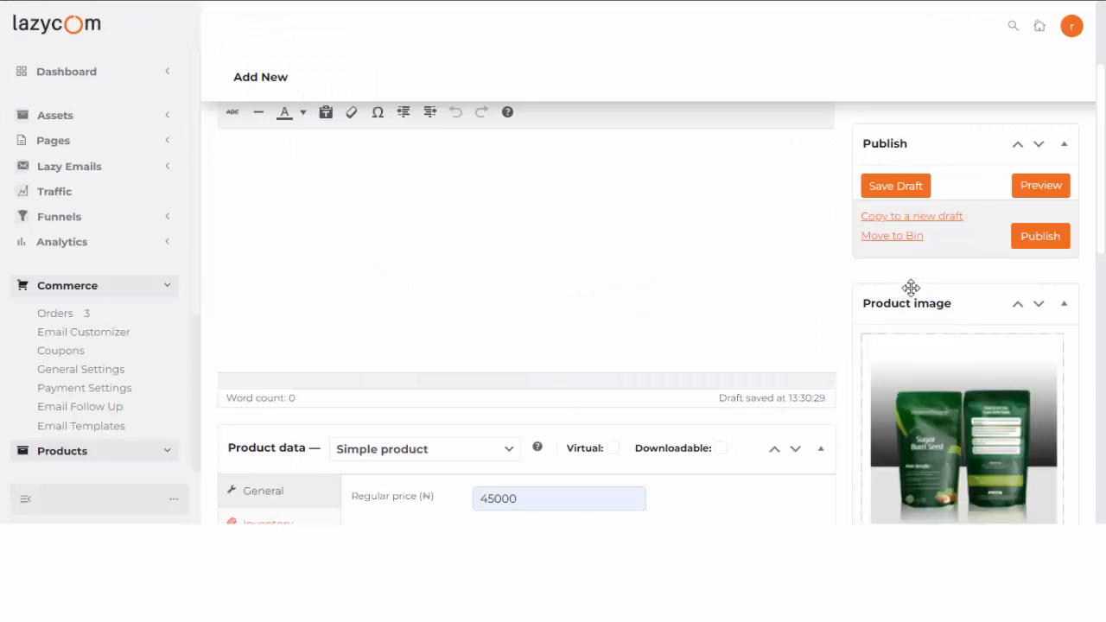
{"action": "scroll", "coordinate": [928, 306], "scroll_direction": "down", "scroll_amount": 5}
{"action": "scroll", "coordinate": [950, 313], "scroll_direction": "down", "scroll_amount": 5}
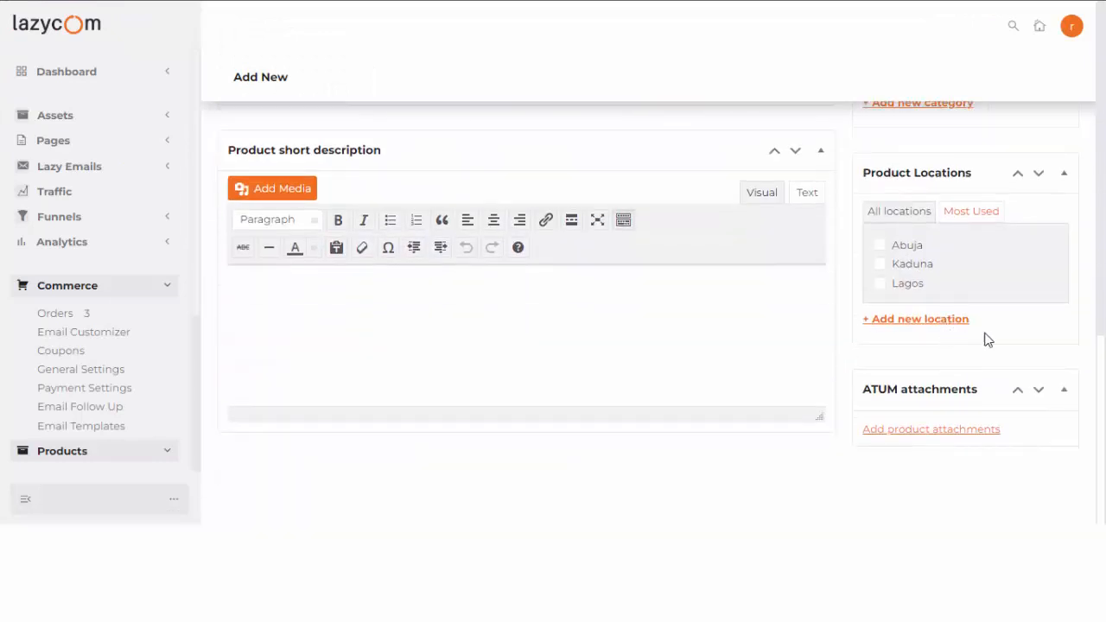
{"action": "scroll", "coordinate": [982, 338], "scroll_direction": "up", "scroll_amount": 8}
{"action": "scroll", "coordinate": [992, 340], "scroll_direction": "up", "scroll_amount": 2}
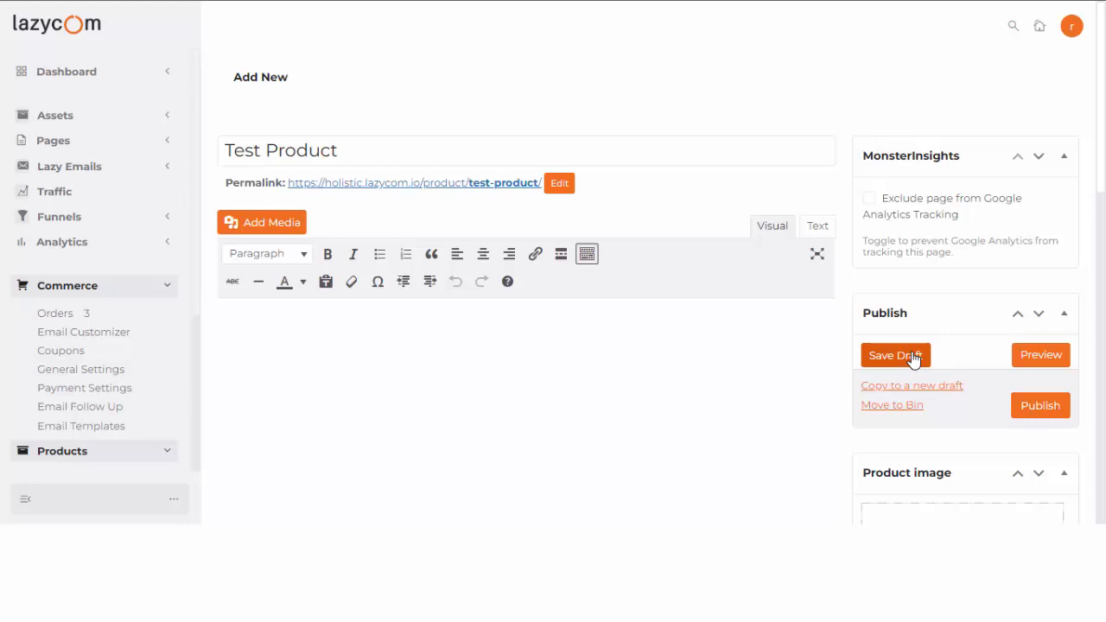
Publish Test Product and switch back to the funnel's steps list tab.
{"action": "left_click", "coordinate": [1040, 415]}
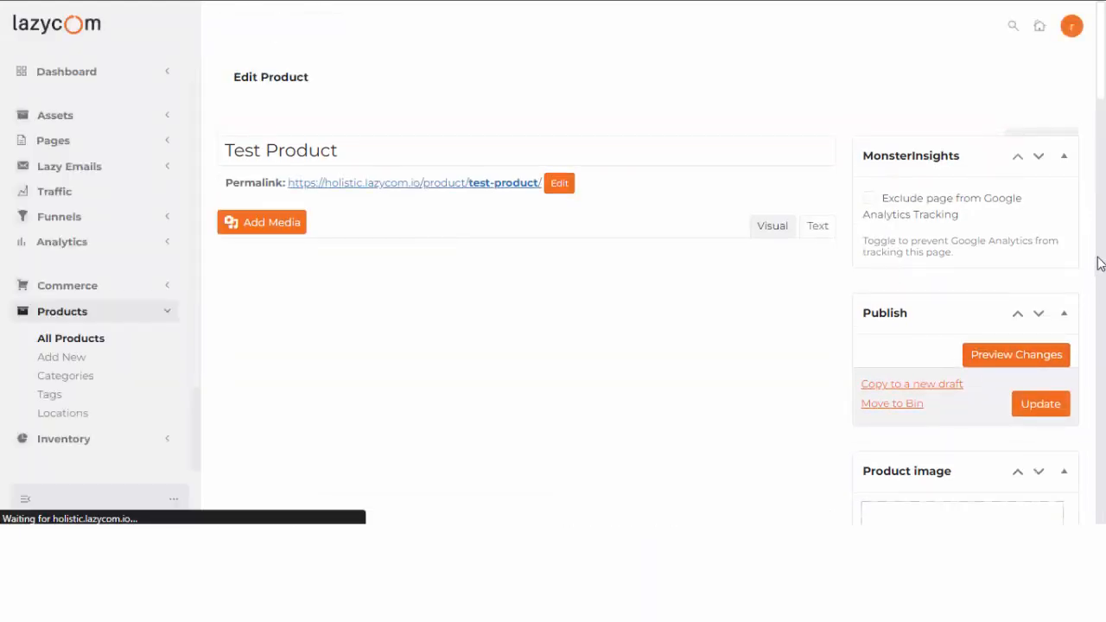
{"action": "scroll", "coordinate": [1099, 264], "scroll_direction": "down", "scroll_amount": 7}
{"action": "scroll", "coordinate": [856, 38], "scroll_direction": "up", "scroll_amount": 3}
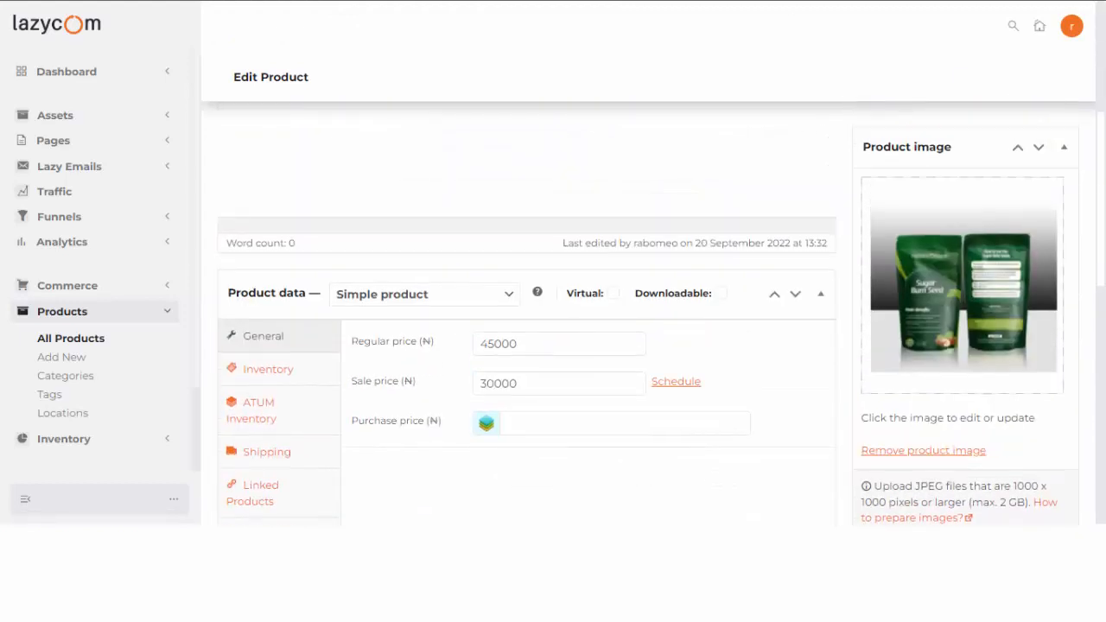
{"action": "left_click", "coordinate": [246, 1]}
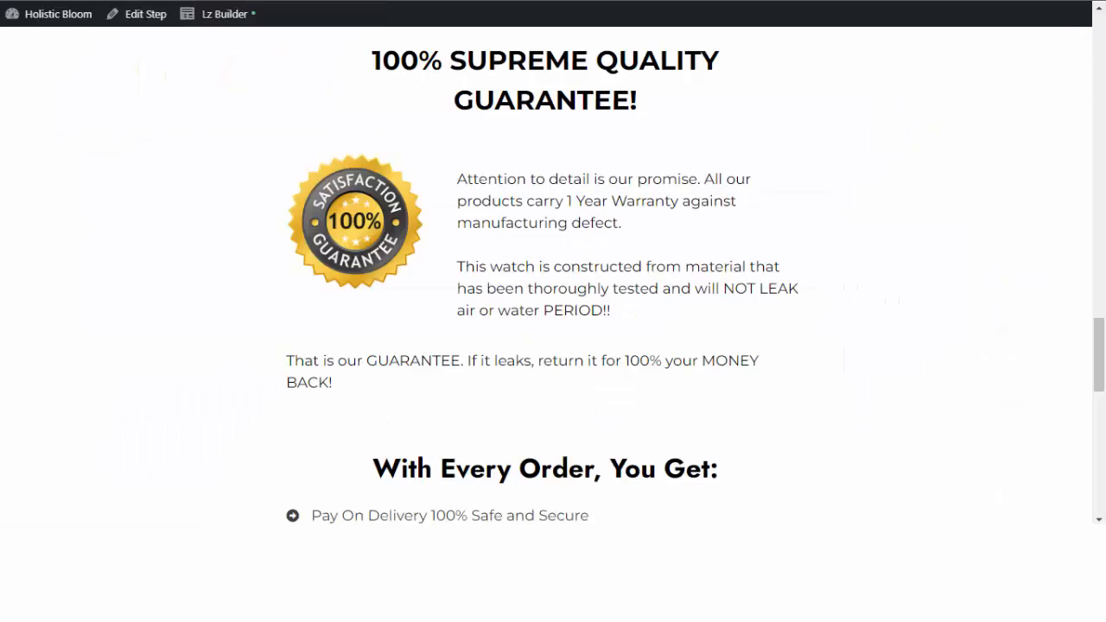
{"action": "key", "text": "ctrl+Tab"}
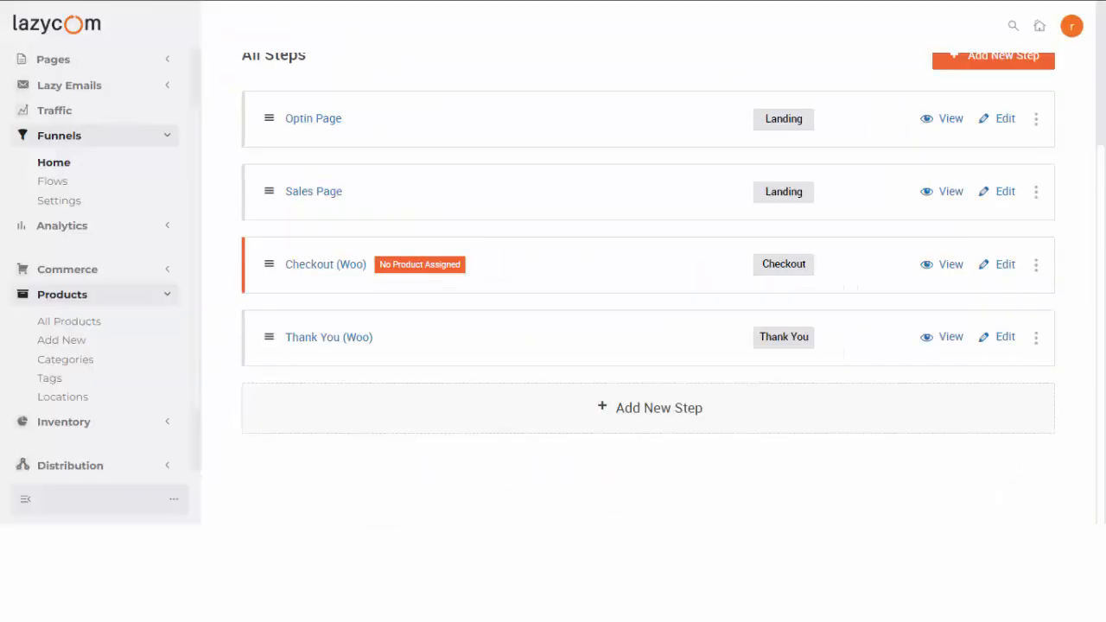
Retitle the Checkout (Woo) step to 'Checkout Page' by dropping '(Woo)', and save the name.
{"action": "left_click", "coordinate": [308, 270]}
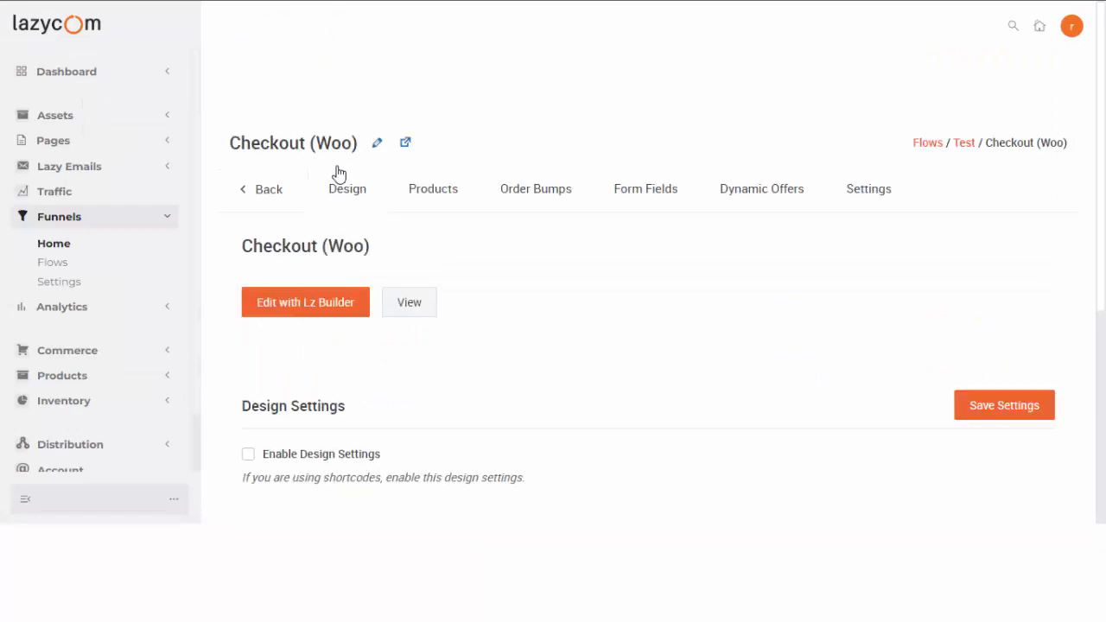
{"action": "left_click", "coordinate": [377, 144]}
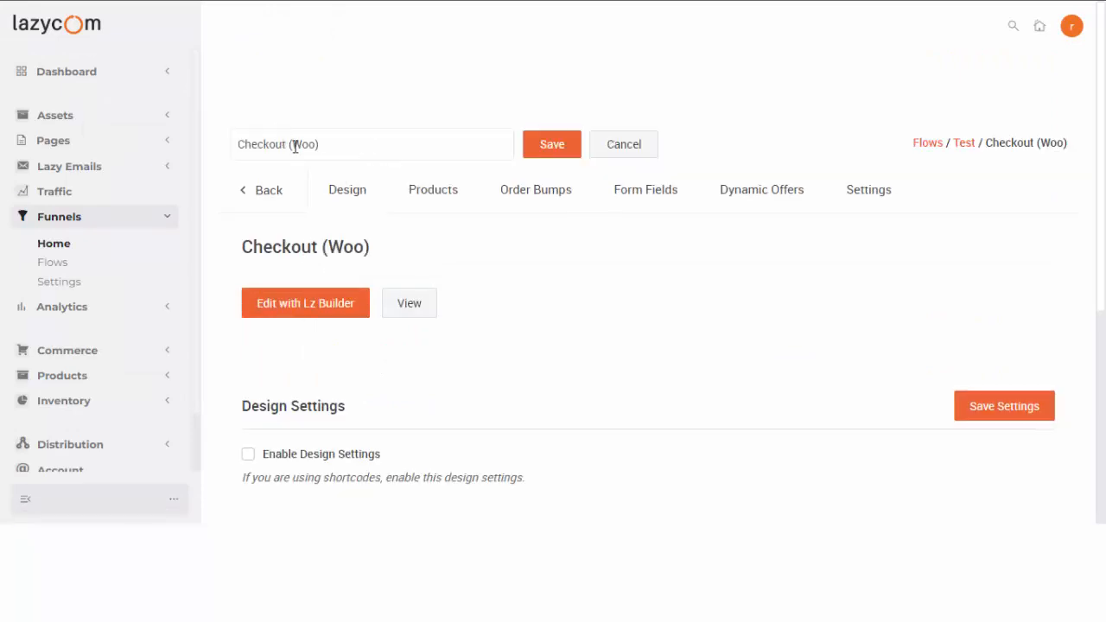
{"action": "left_click_drag", "start_coordinate": [288, 145], "coordinate": [429, 144]}
{"action": "key", "text": "BackSpace"}
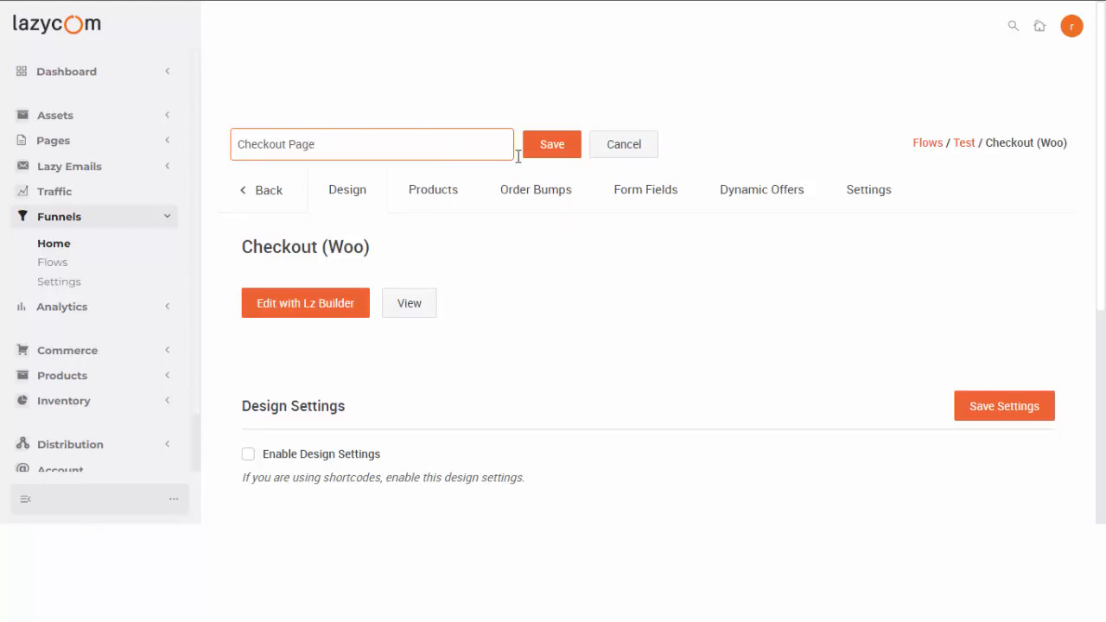
{"action": "left_click", "coordinate": [559, 149]}
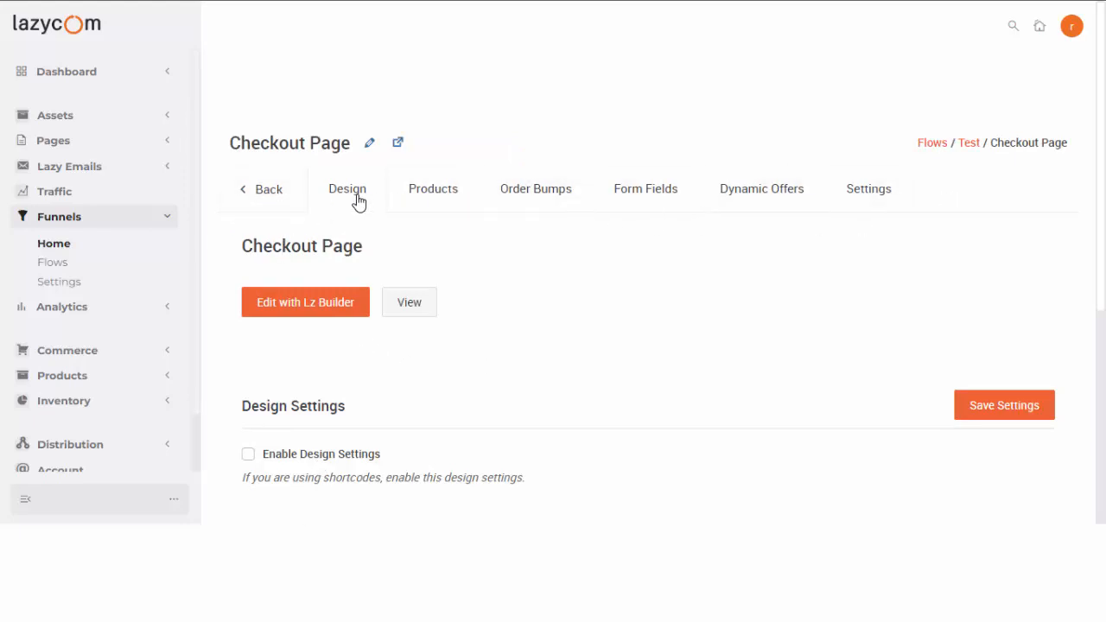
Enable the checkout's design settings and its advanced text and button options.
{"action": "scroll", "coordinate": [302, 427], "scroll_direction": "down", "scroll_amount": 3}
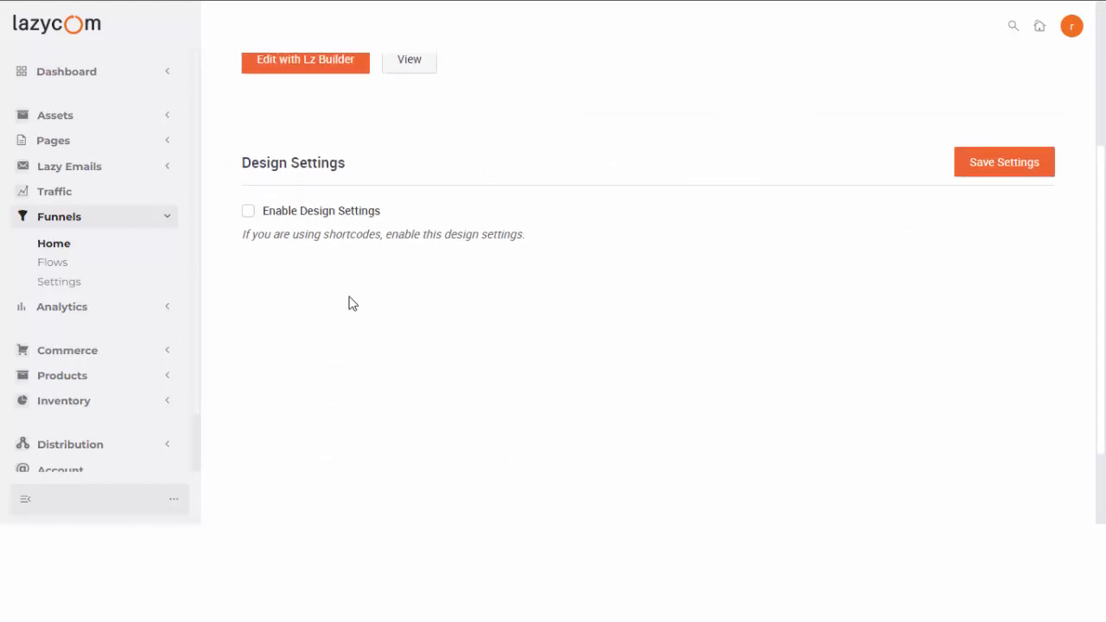
{"action": "left_click", "coordinate": [249, 211]}
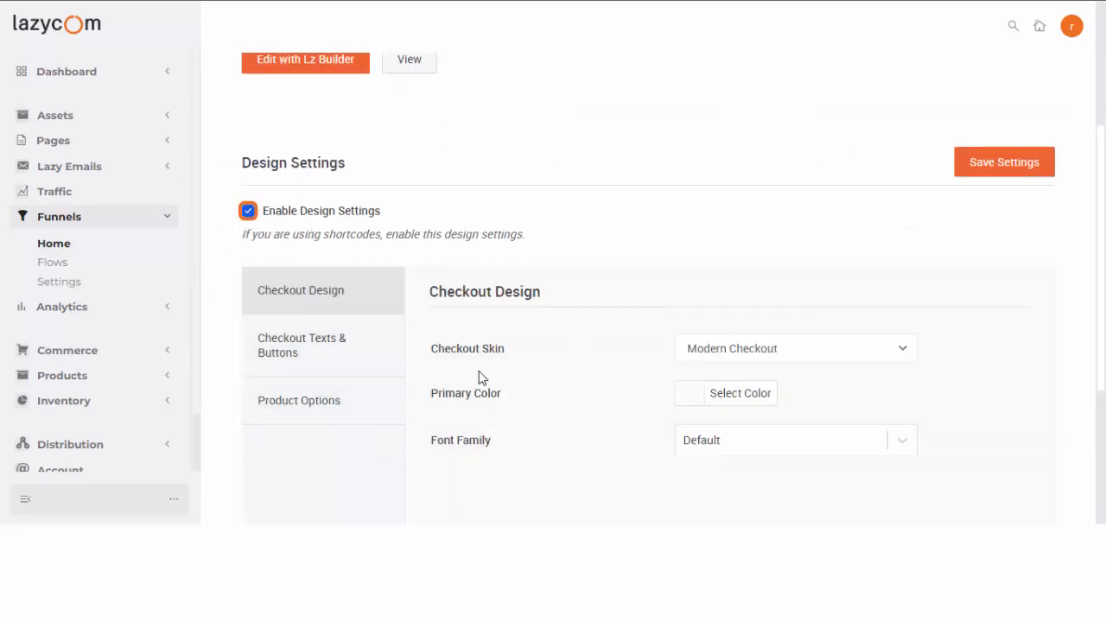
{"action": "left_click", "coordinate": [310, 361]}
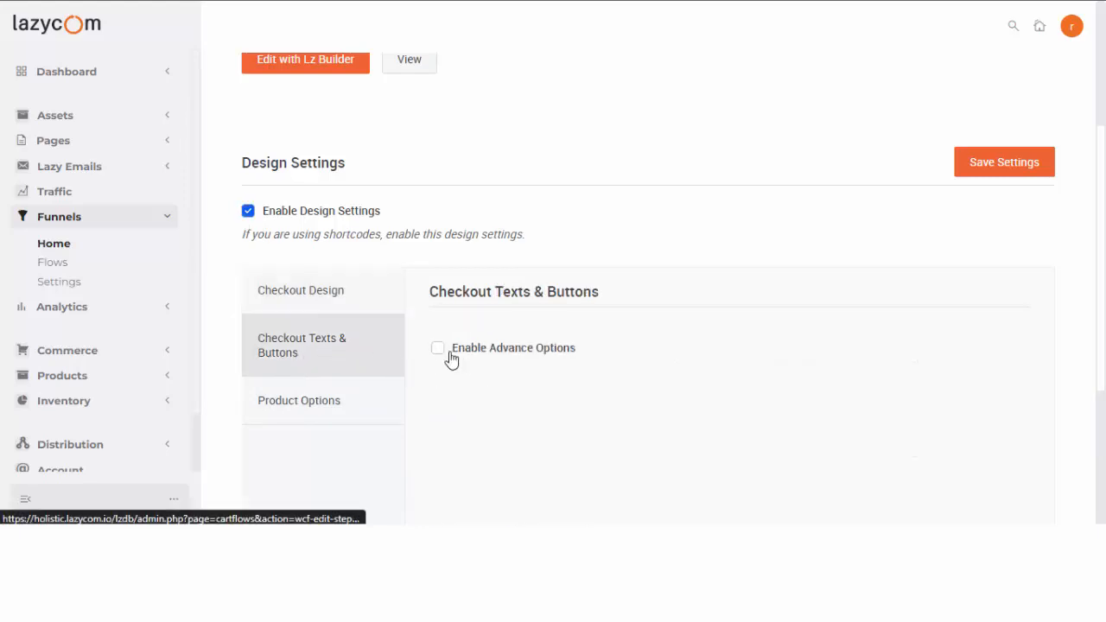
{"action": "left_click", "coordinate": [449, 354]}
{"action": "scroll", "coordinate": [444, 385], "scroll_direction": "down", "scroll_amount": 4}
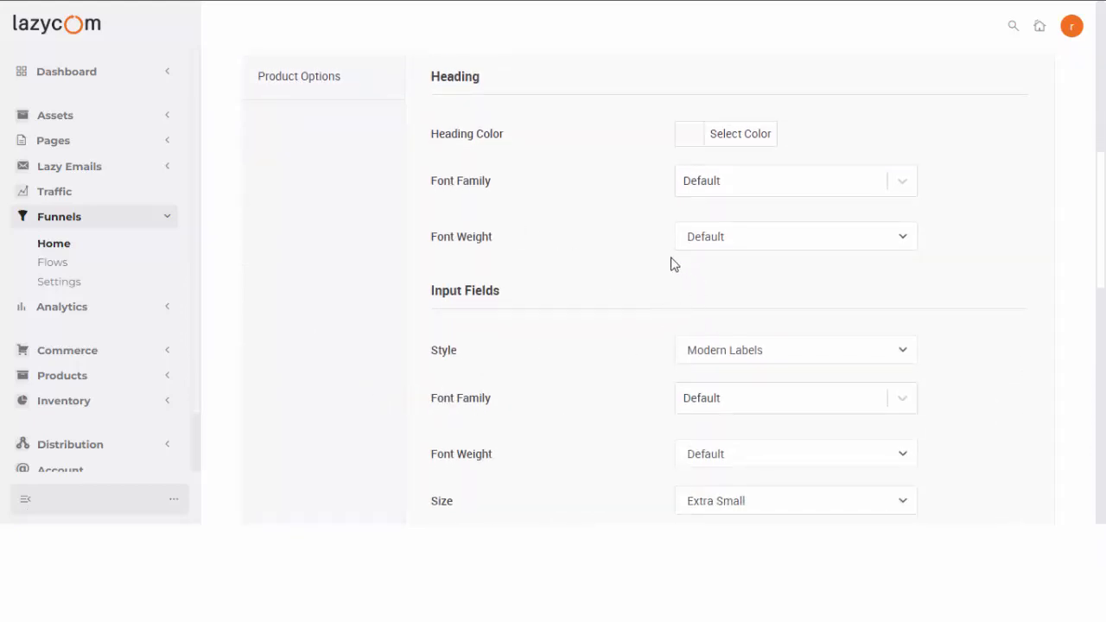
{"action": "scroll", "coordinate": [466, 301], "scroll_direction": "up", "scroll_amount": 2}
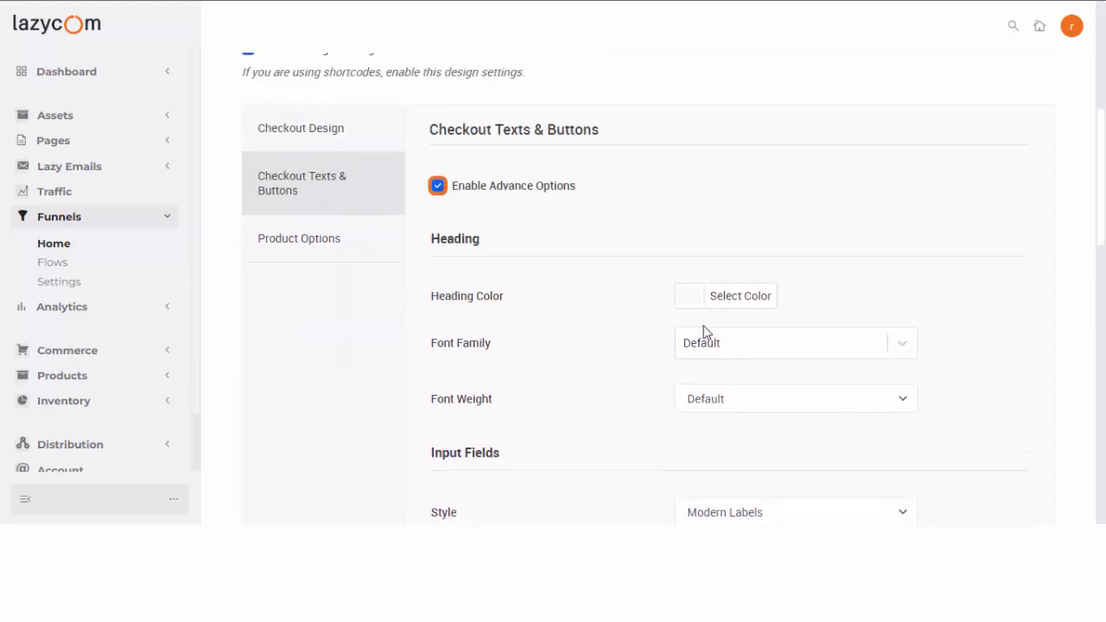
{"action": "scroll", "coordinate": [708, 389], "scroll_direction": "down", "scroll_amount": 5}
{"action": "scroll", "coordinate": [597, 374], "scroll_direction": "up", "scroll_amount": 10}
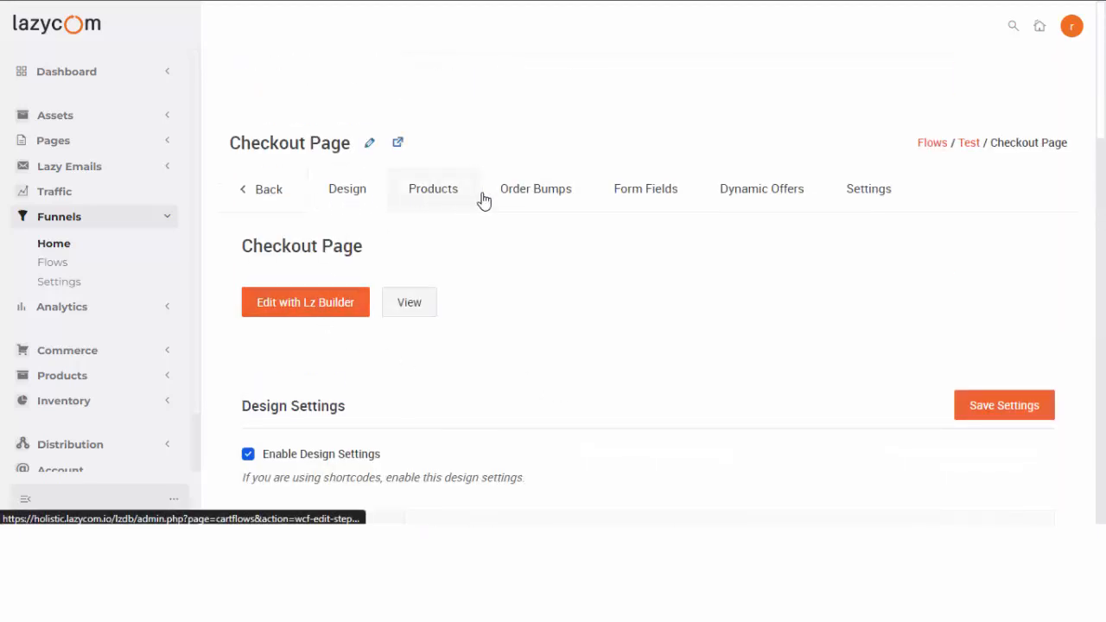
Open the Checkout Page step's page builder in a new tab.
{"action": "left_click", "coordinate": [317, 309]}
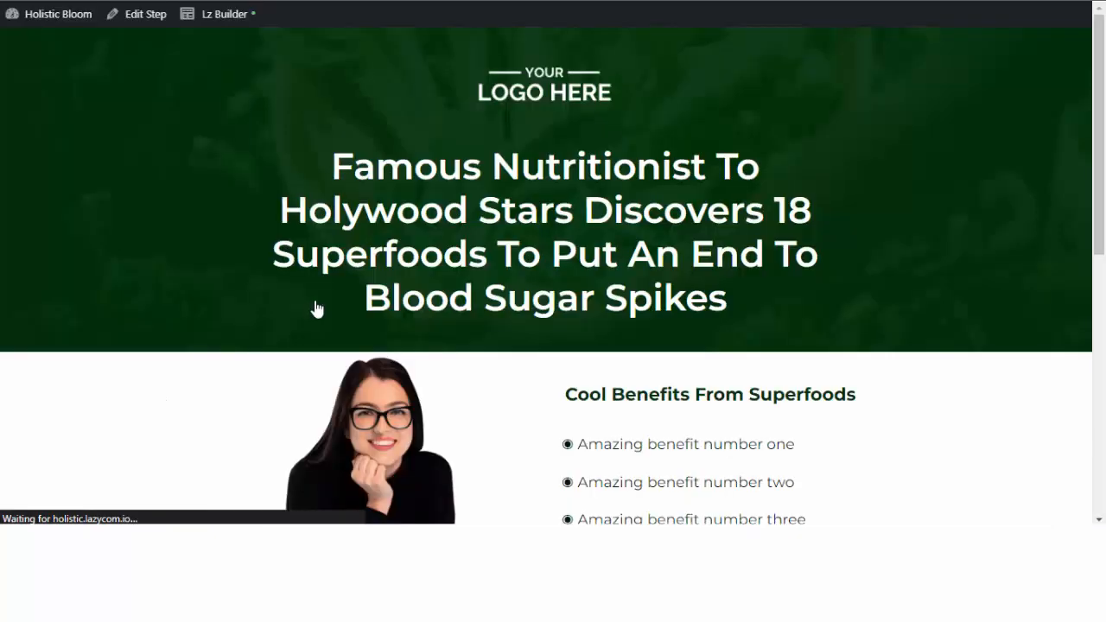
{"action": "left_click", "coordinate": [137, 14]}
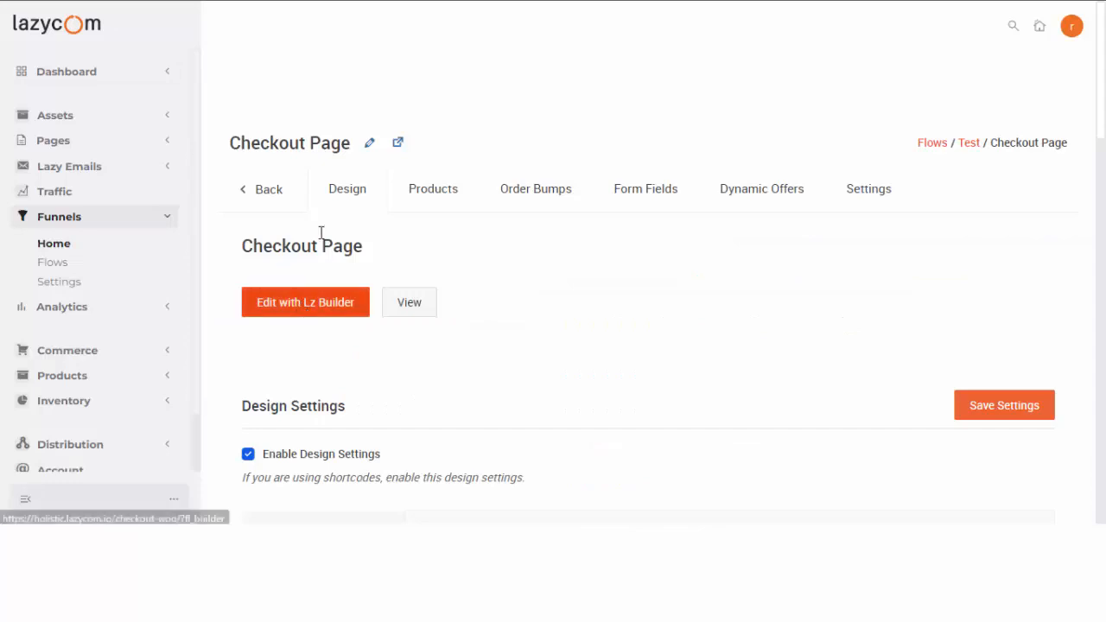
{"action": "left_click", "coordinate": [398, 143]}
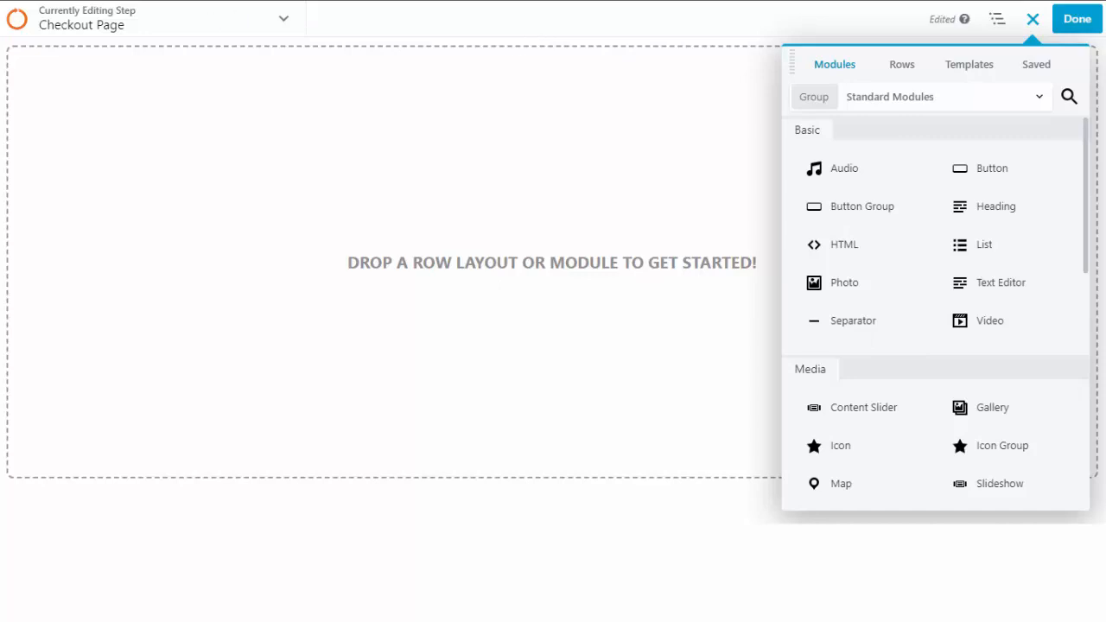
In the builder tab, filter the Templates panel to the Checkout Pages group.
{"action": "key", "text": "ctrl+Tab"}
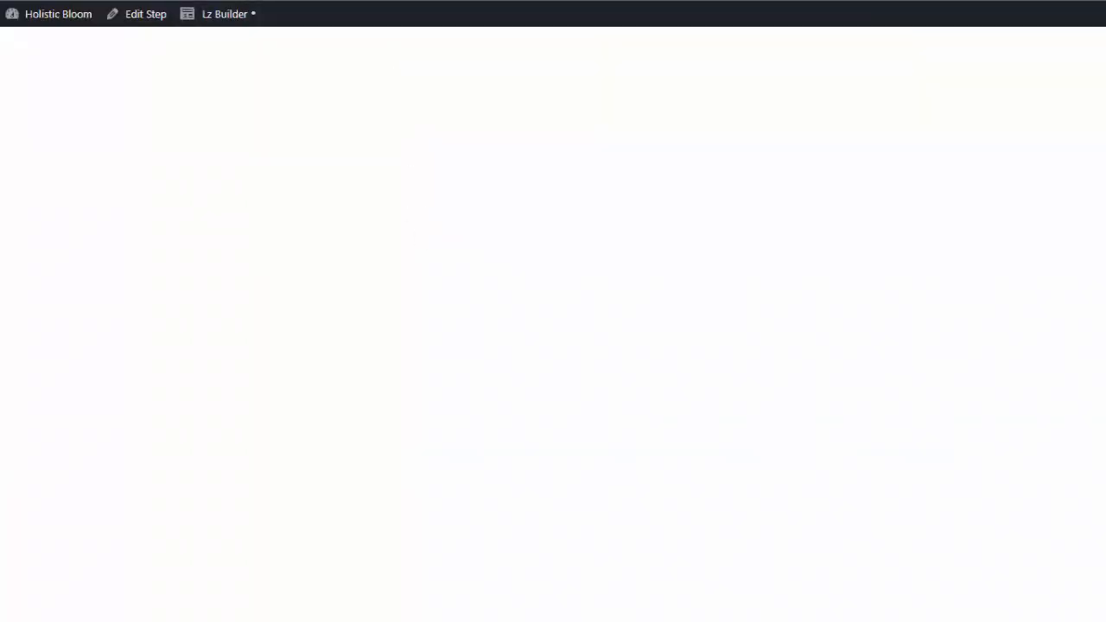
{"action": "key", "text": "ctrl+Tab"}
{"action": "key", "text": "ctrl+Tab"}
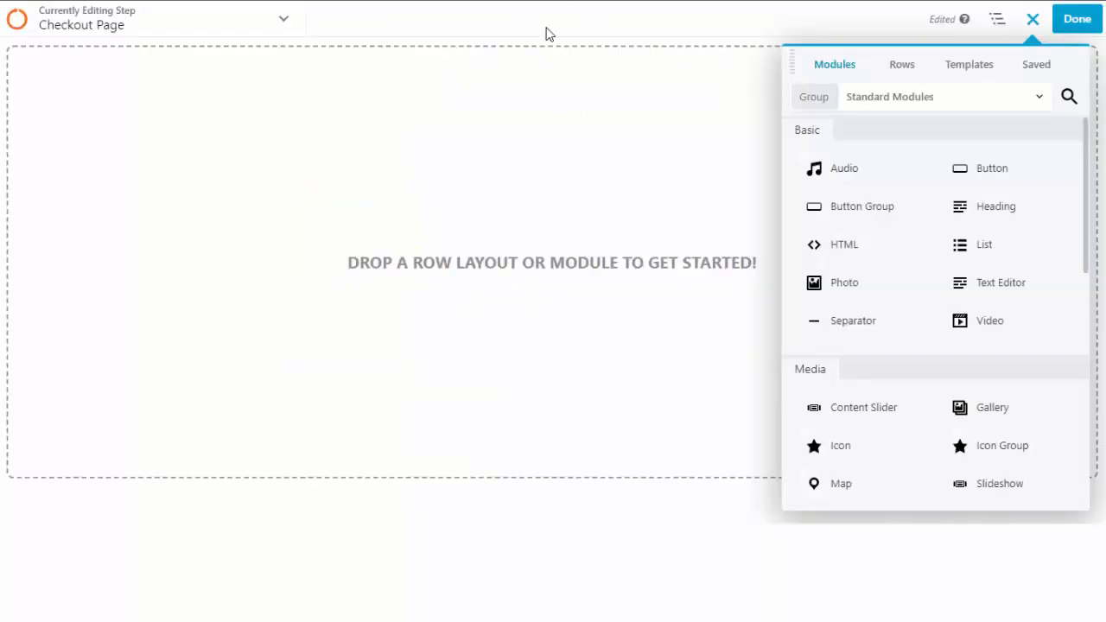
{"action": "left_click", "coordinate": [972, 70]}
{"action": "left_click", "coordinate": [957, 105]}
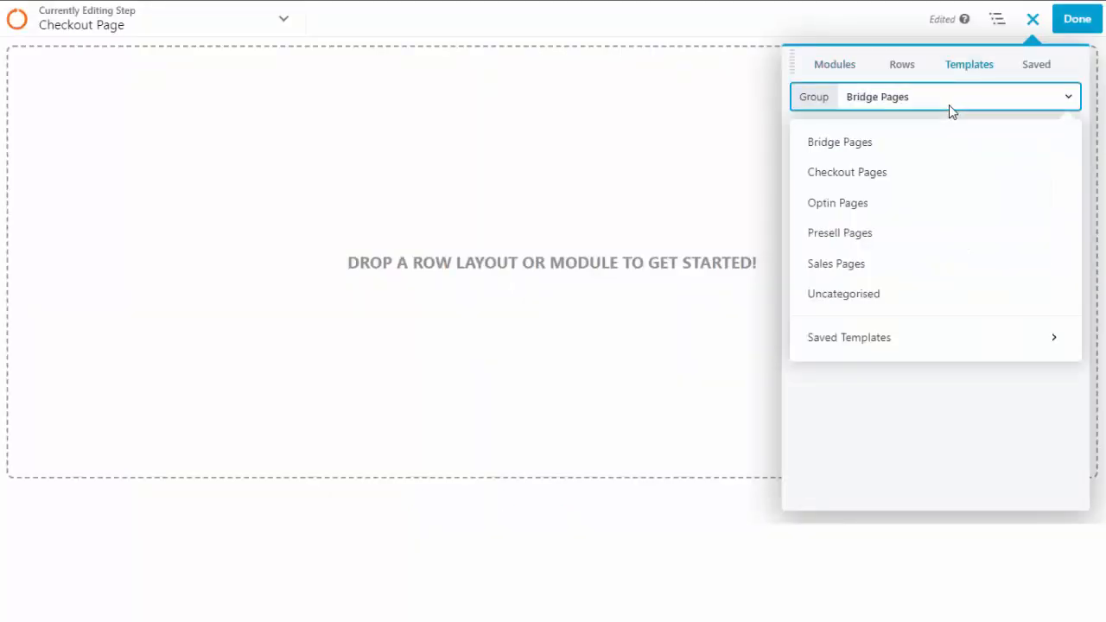
{"action": "left_click", "coordinate": [883, 175]}
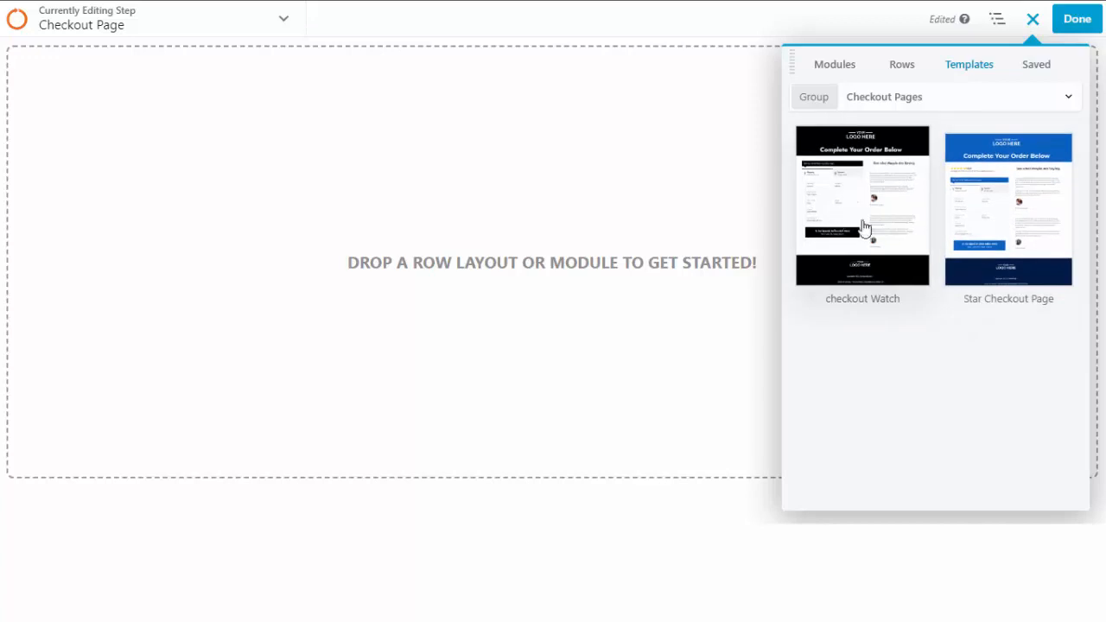
Apply the Star Checkout Page template to the empty checkout page.
{"action": "left_click", "coordinate": [1024, 216]}
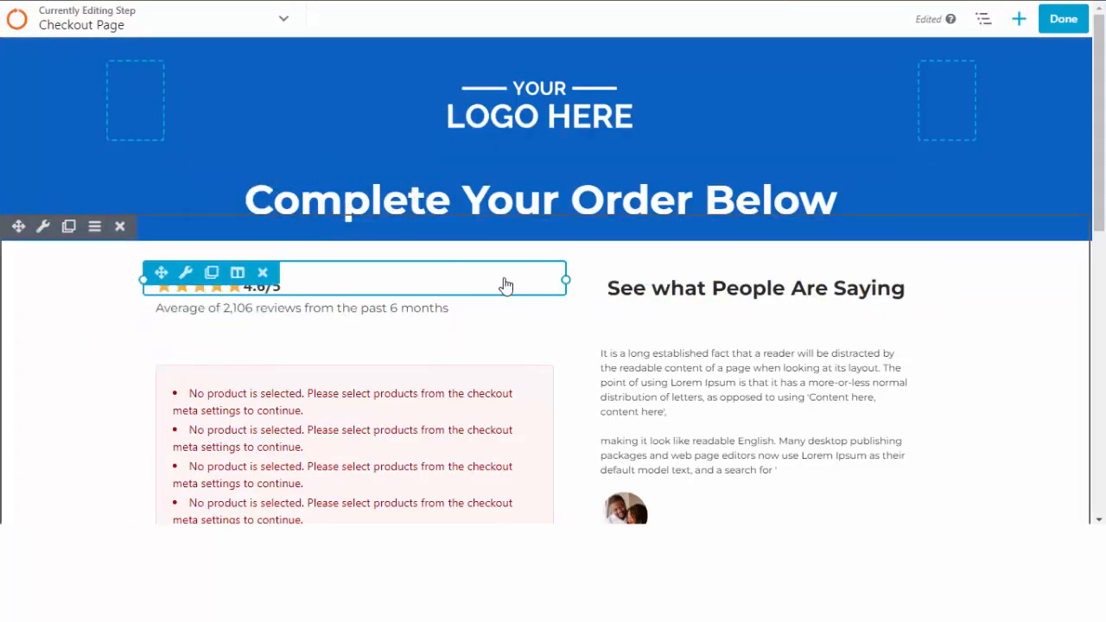
{"action": "scroll", "coordinate": [604, 363], "scroll_direction": "down", "scroll_amount": 4}
{"action": "scroll", "coordinate": [256, 259], "scroll_direction": "up", "scroll_amount": 2}
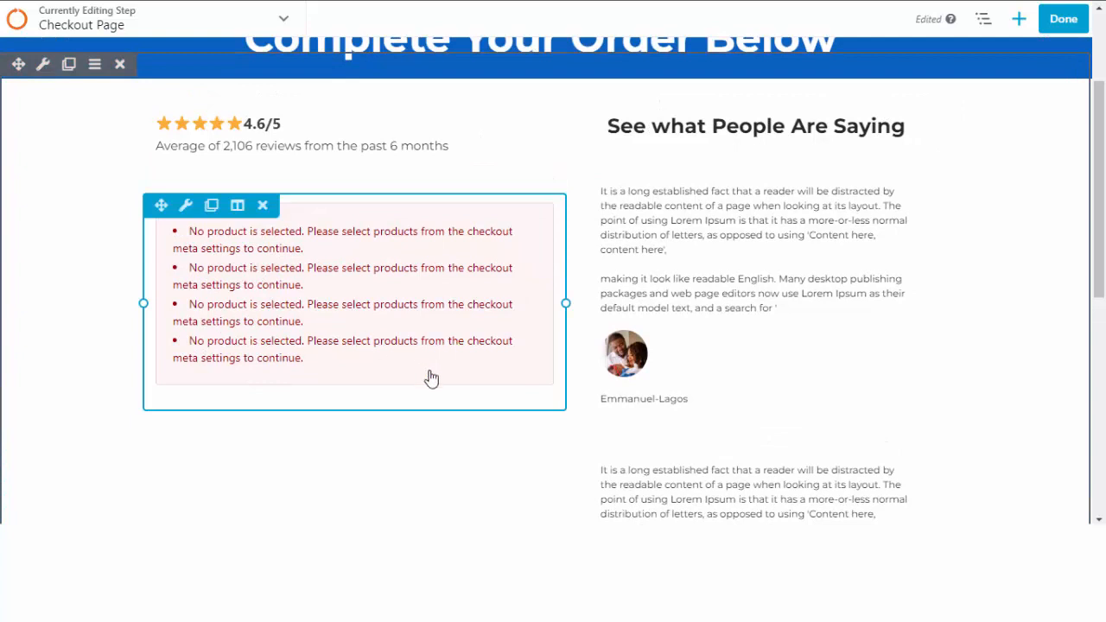
Publish the checkout page with its new 'Complete Your Order Below' layout.
{"action": "left_click", "coordinate": [1056, 20]}
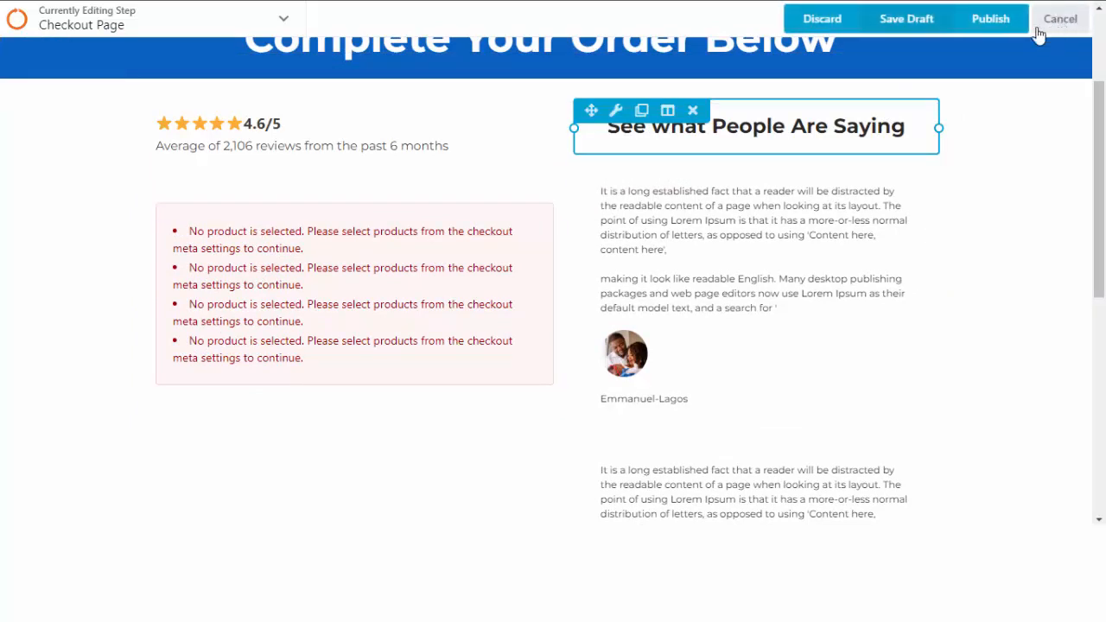
{"action": "left_click", "coordinate": [990, 23]}
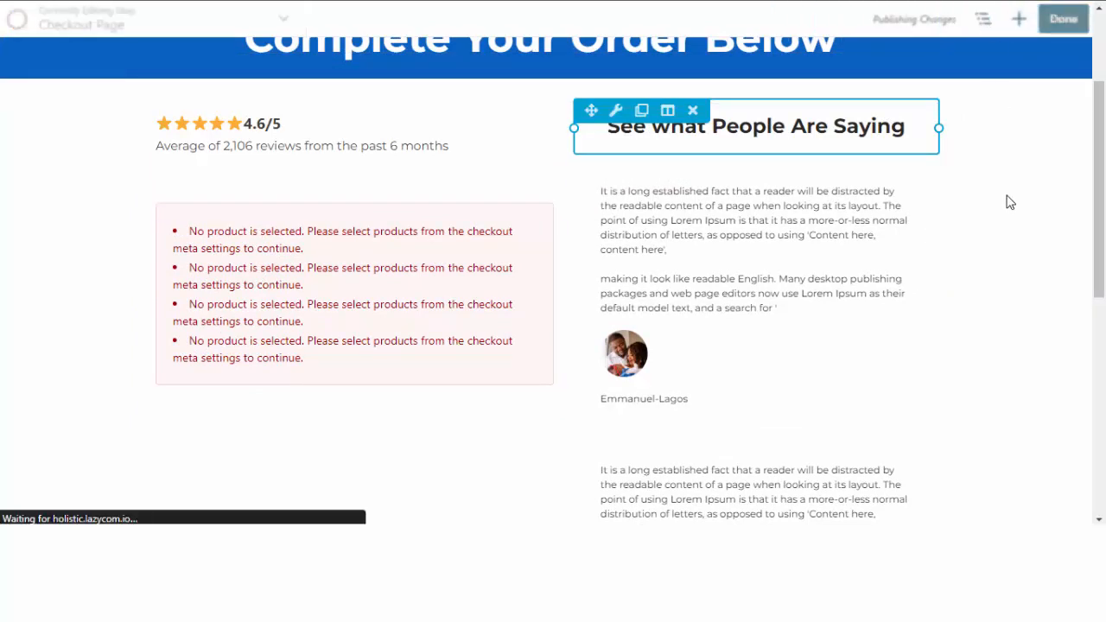
{"action": "scroll", "coordinate": [349, 371], "scroll_direction": "down", "scroll_amount": 1}
{"action": "scroll", "coordinate": [362, 362], "scroll_direction": "up", "scroll_amount": 3}
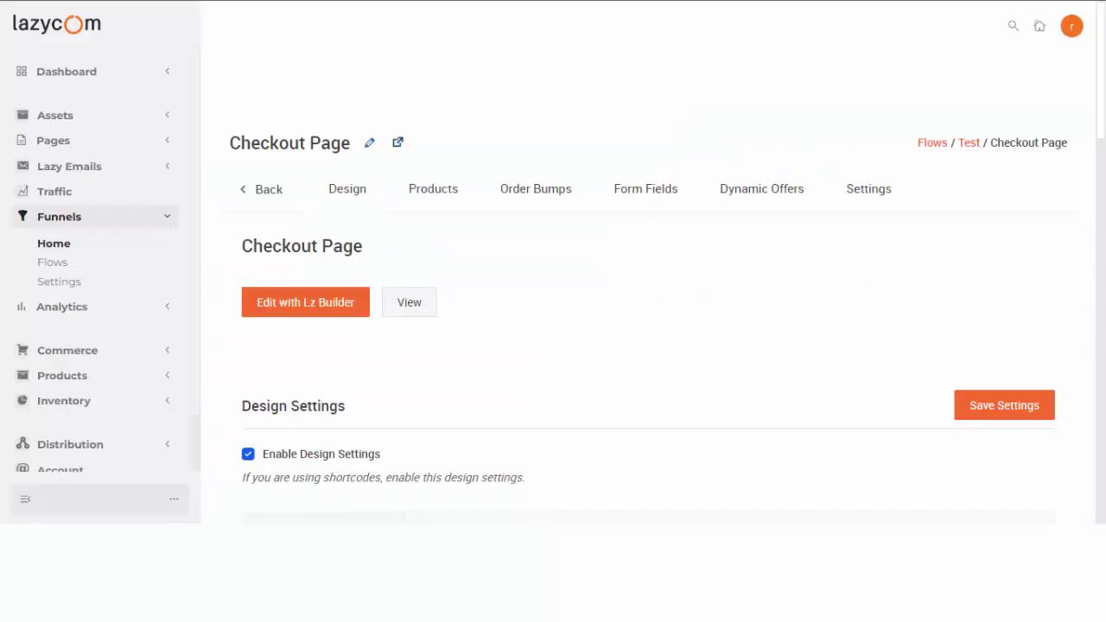
Assign Test Product (#372) to the checkout step at quantity 1 and save the product settings.
{"action": "left_click", "coordinate": [419, 193]}
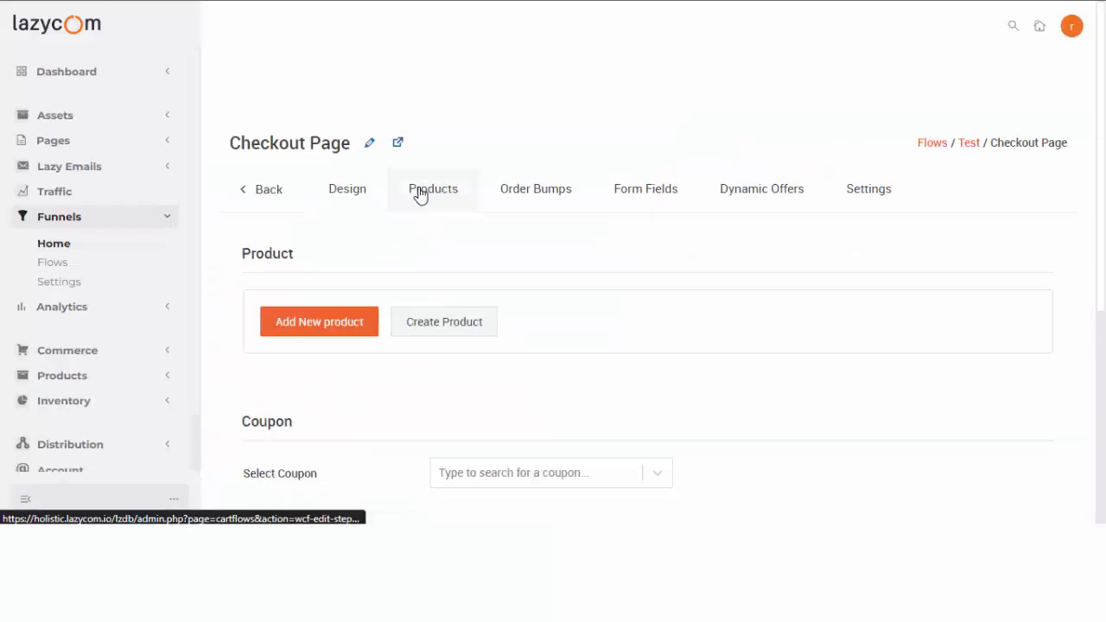
{"action": "left_click", "coordinate": [315, 331]}
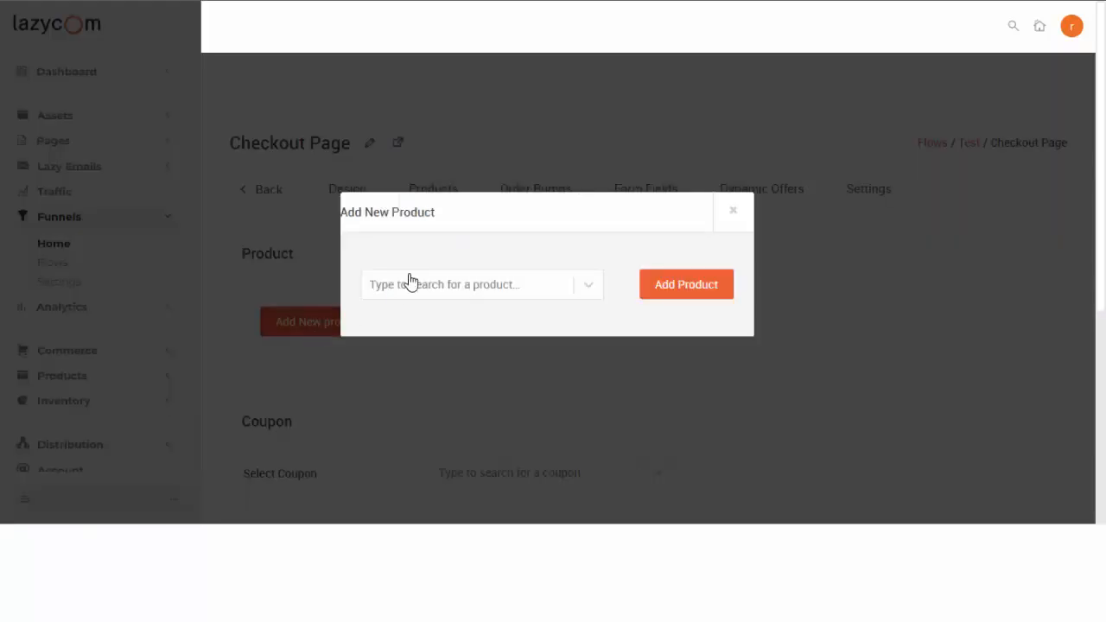
{"action": "left_click", "coordinate": [429, 299]}
{"action": "type", "text": "test"}
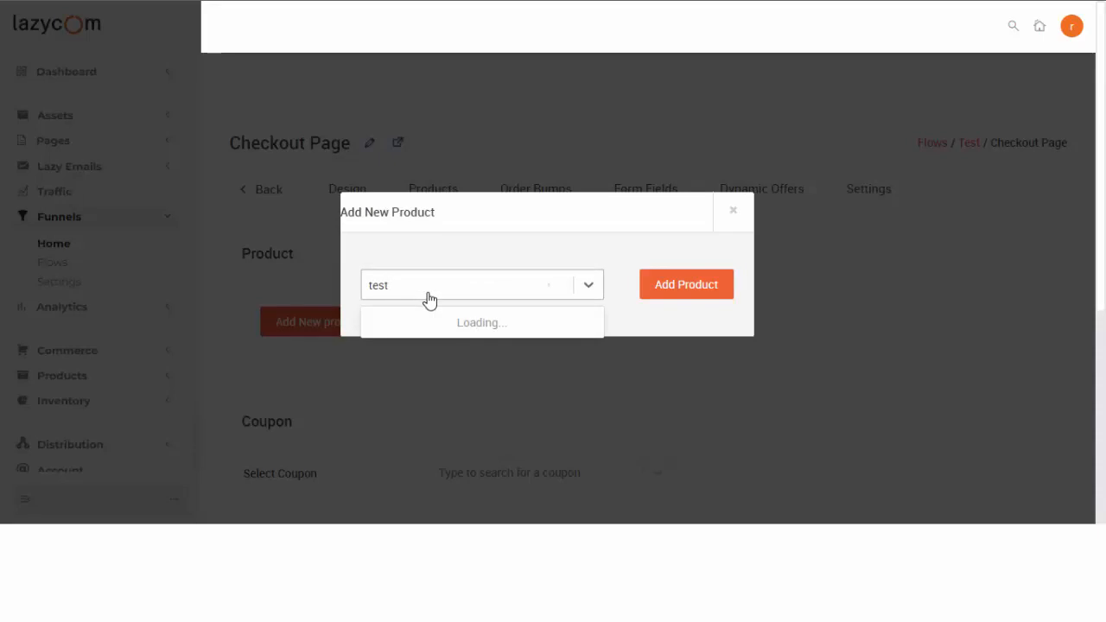
{"action": "left_click", "coordinate": [427, 323]}
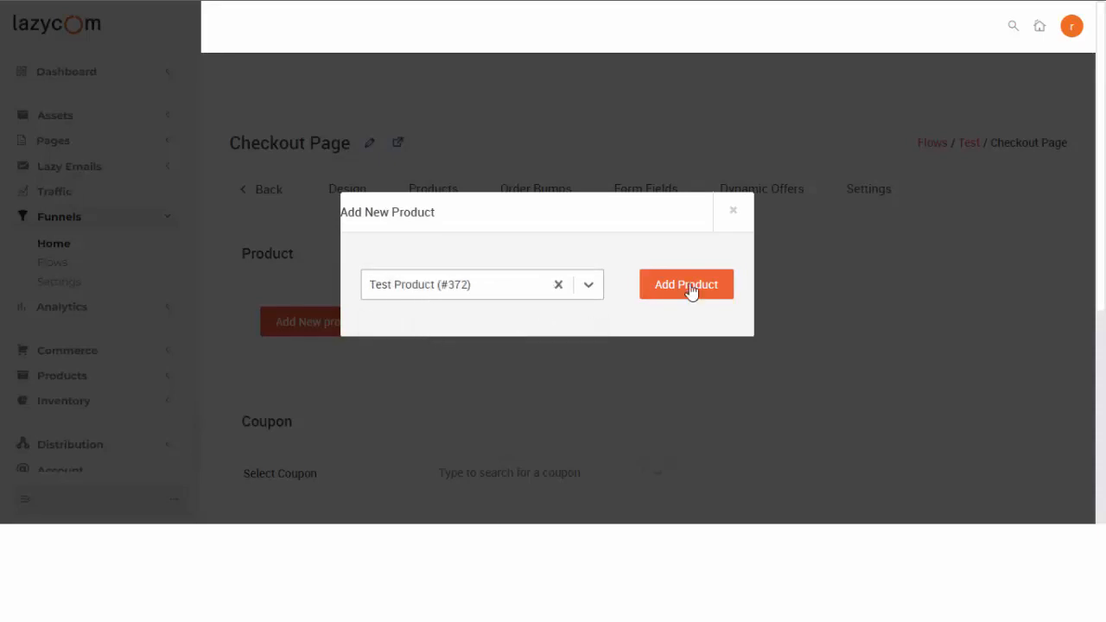
{"action": "left_click", "coordinate": [691, 287]}
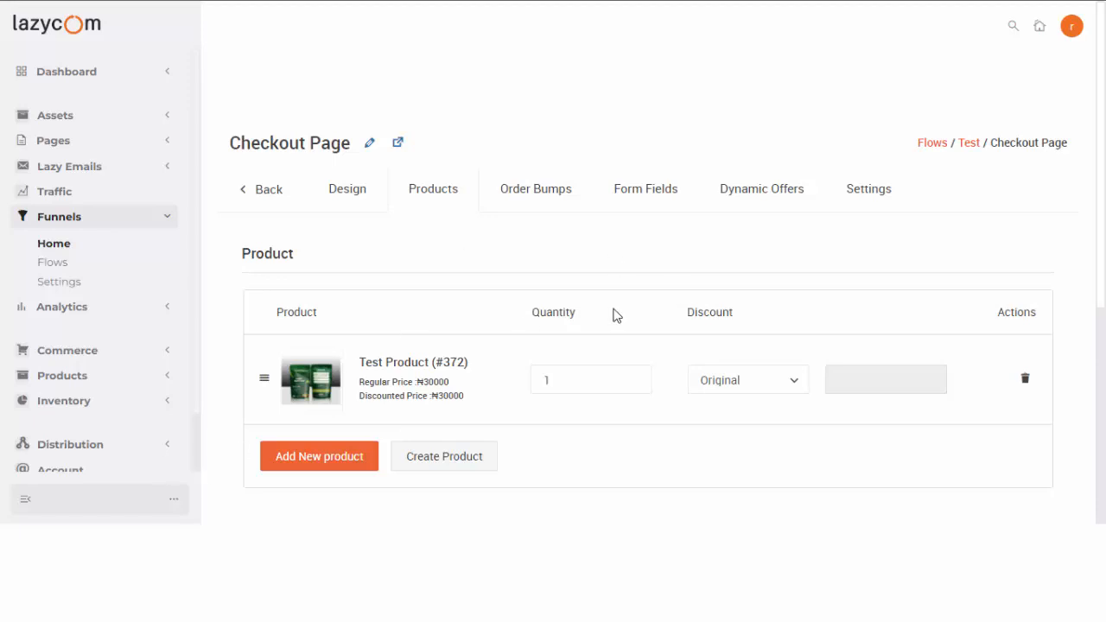
{"action": "scroll", "coordinate": [615, 316], "scroll_direction": "down", "scroll_amount": 4}
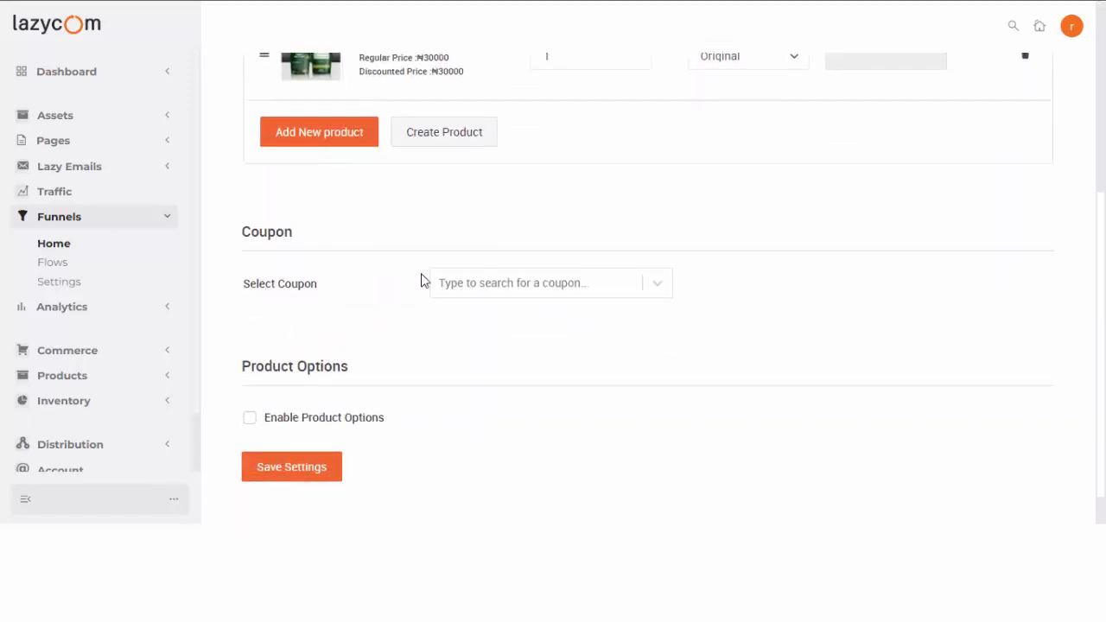
{"action": "scroll", "coordinate": [380, 363], "scroll_direction": "down", "scroll_amount": 1}
{"action": "left_click", "coordinate": [301, 425]}
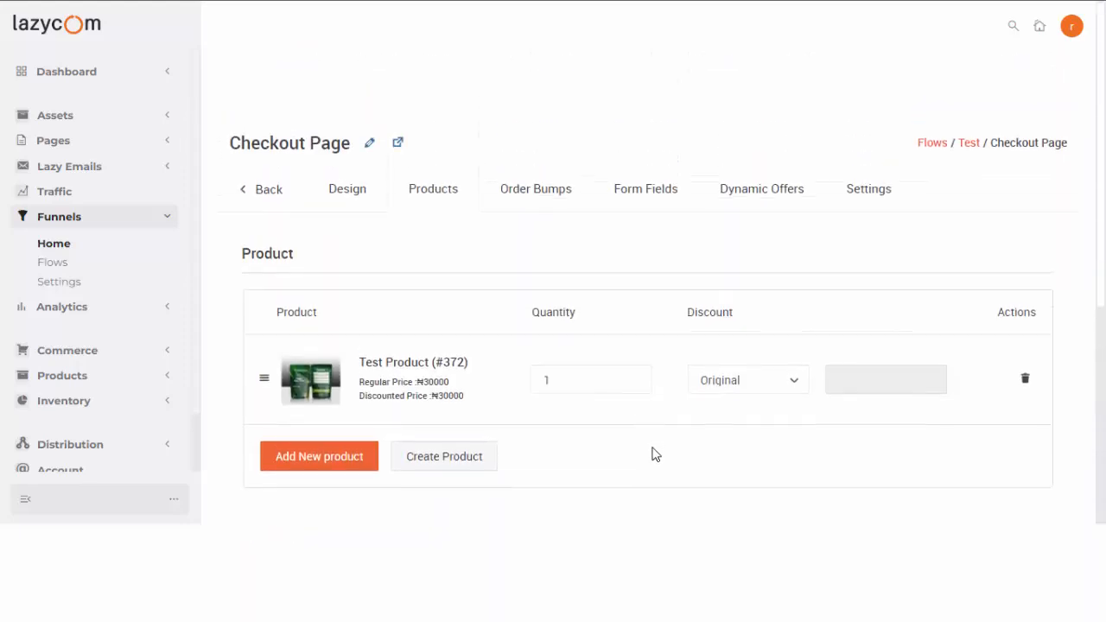
{"action": "scroll", "coordinate": [655, 453], "scroll_direction": "down", "scroll_amount": 5}
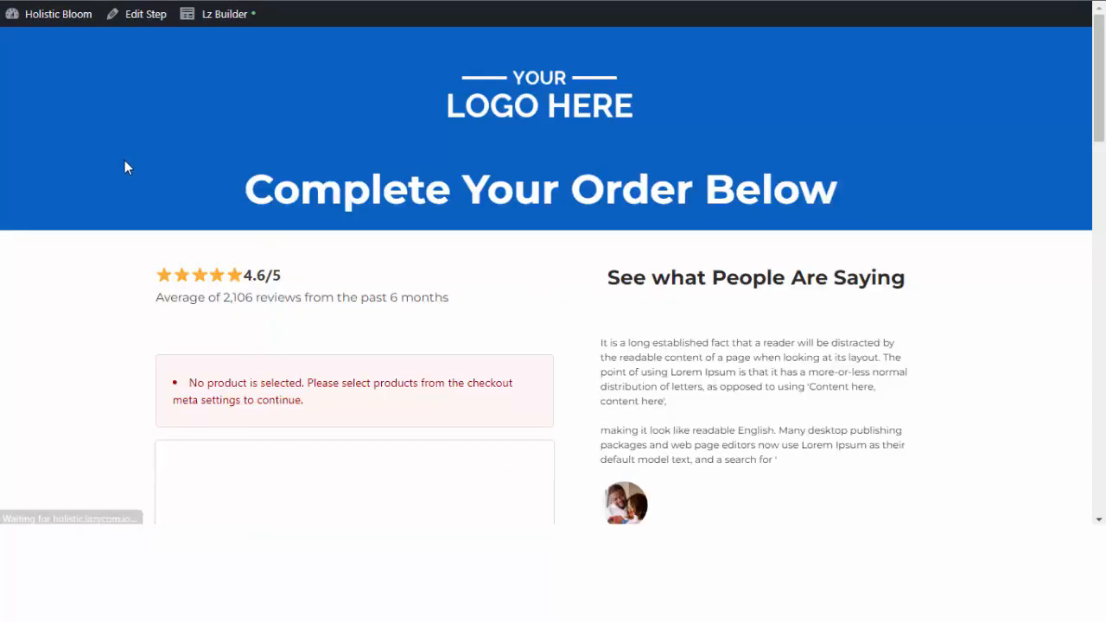
Review the live checkout showing Test Product ×1 at ₦30,000, then return to the step settings.
{"action": "scroll", "coordinate": [127, 178], "scroll_direction": "down", "scroll_amount": 2}
{"action": "scroll", "coordinate": [125, 178], "scroll_direction": "down", "scroll_amount": 3}
{"action": "scroll", "coordinate": [164, 198], "scroll_direction": "up", "scroll_amount": 3}
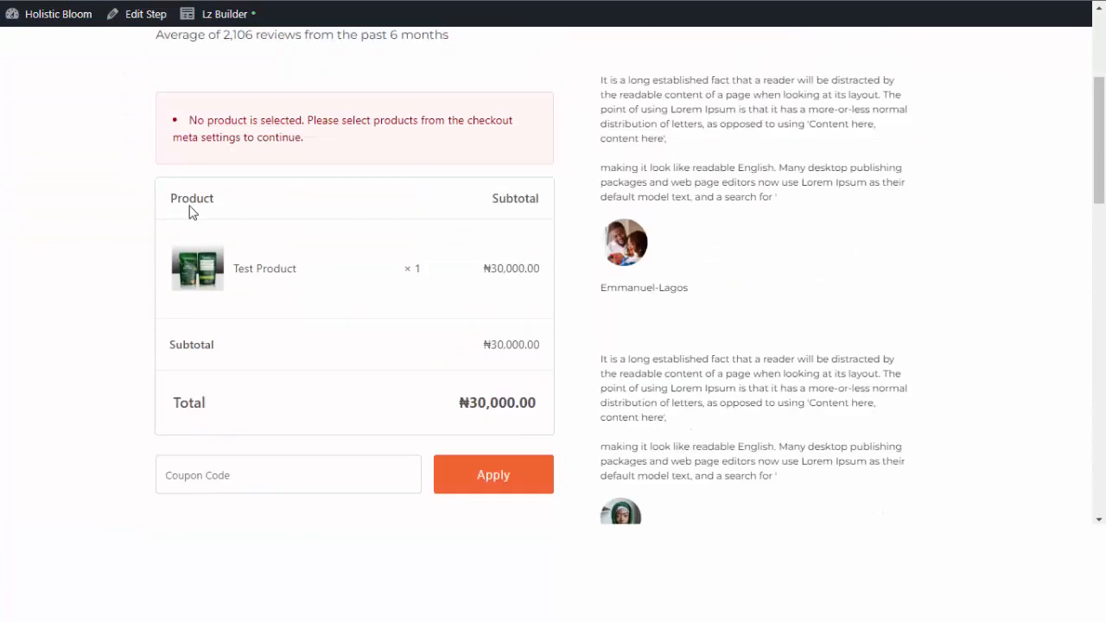
{"action": "scroll", "coordinate": [189, 218], "scroll_direction": "down", "scroll_amount": 7}
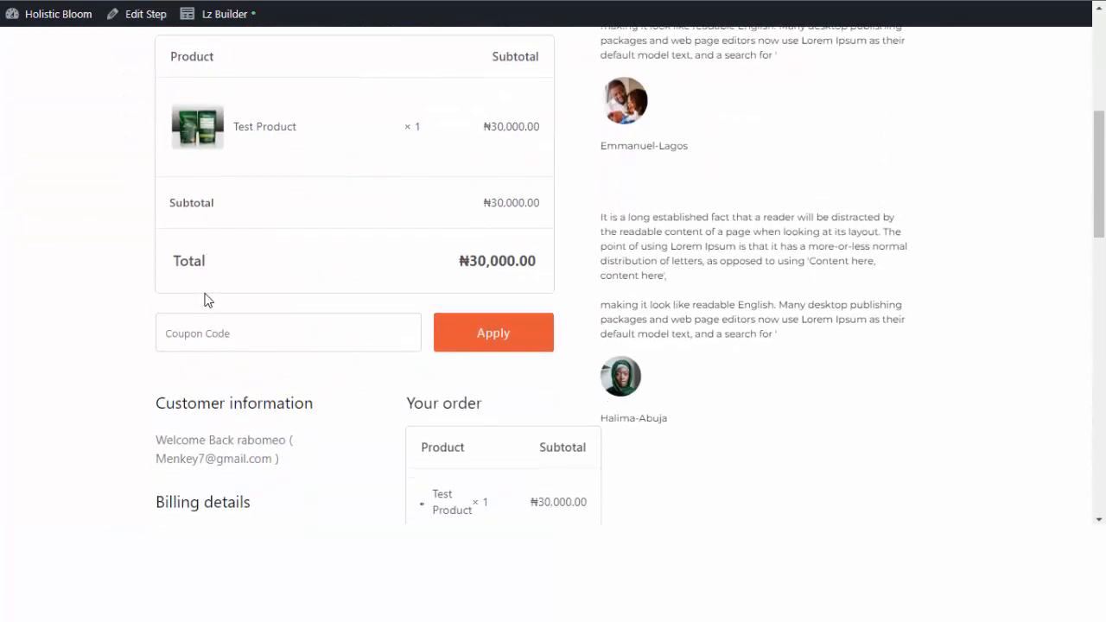
{"action": "scroll", "coordinate": [202, 295], "scroll_direction": "down", "scroll_amount": 5}
{"action": "scroll", "coordinate": [207, 302], "scroll_direction": "up", "scroll_amount": 14}
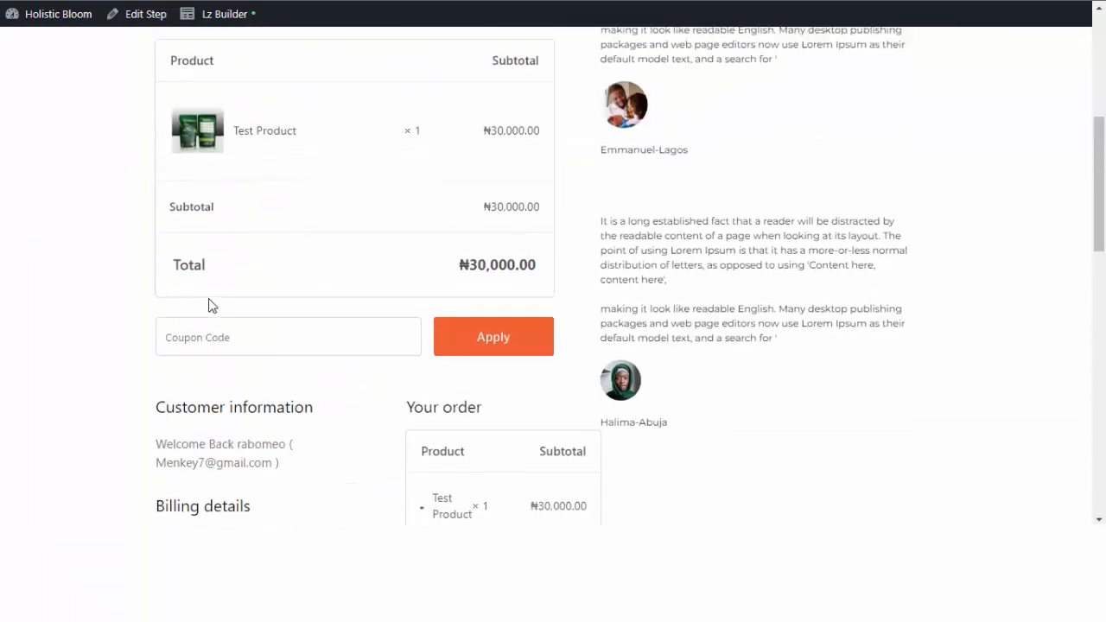
{"action": "scroll", "coordinate": [234, 325], "scroll_direction": "down", "scroll_amount": 10}
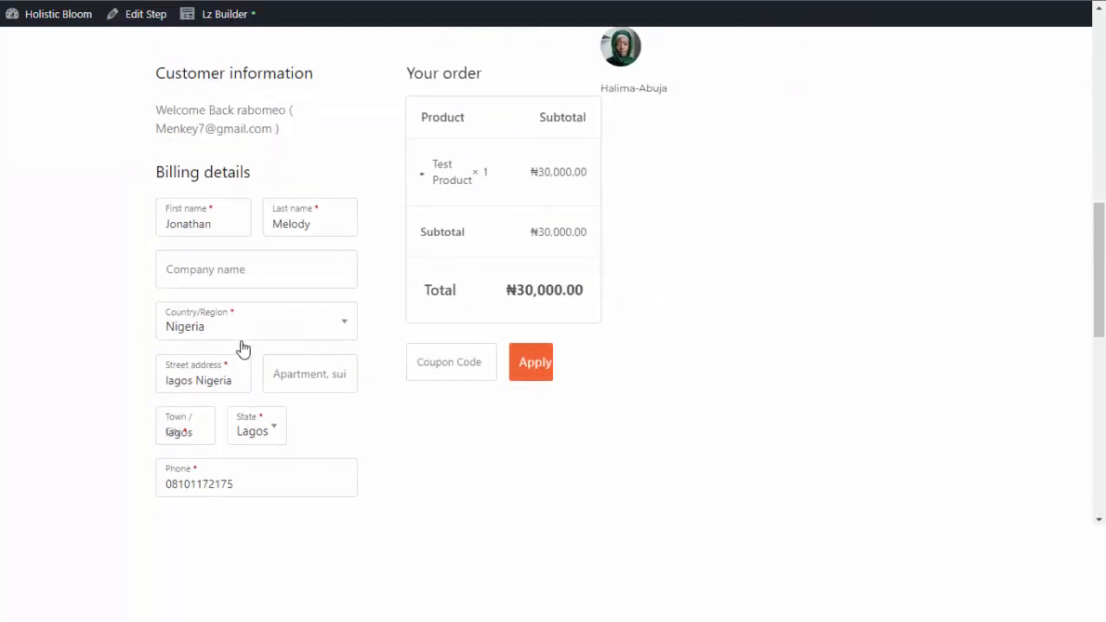
{"action": "scroll", "coordinate": [243, 348], "scroll_direction": "up", "scroll_amount": 7}
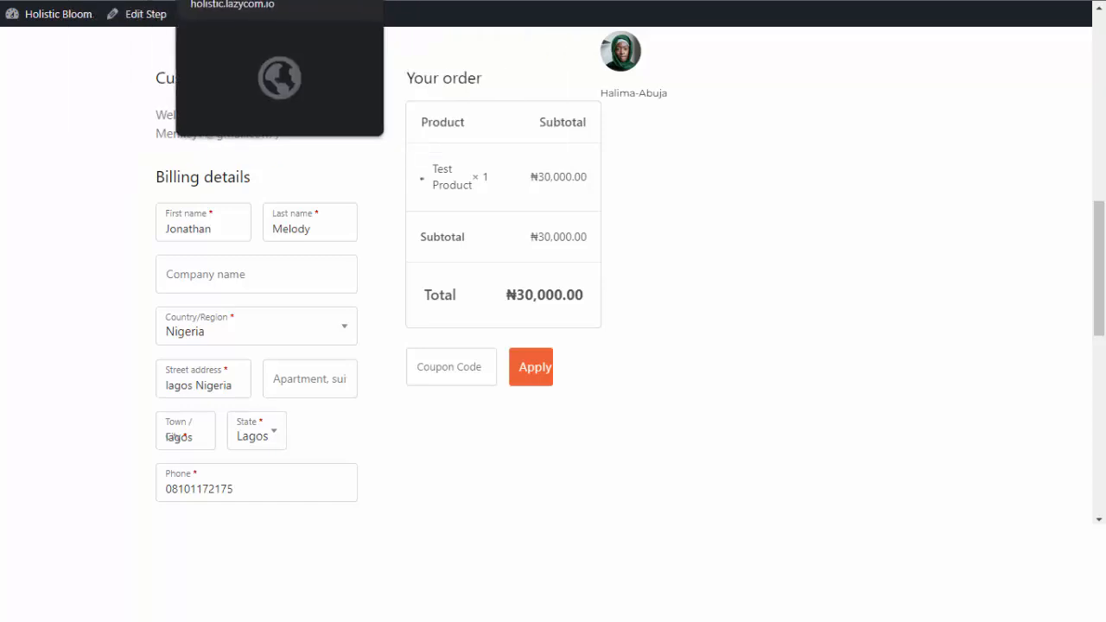
{"action": "left_click", "coordinate": [86, 0]}
{"action": "scroll", "coordinate": [324, 151], "scroll_direction": "up", "scroll_amount": 4}
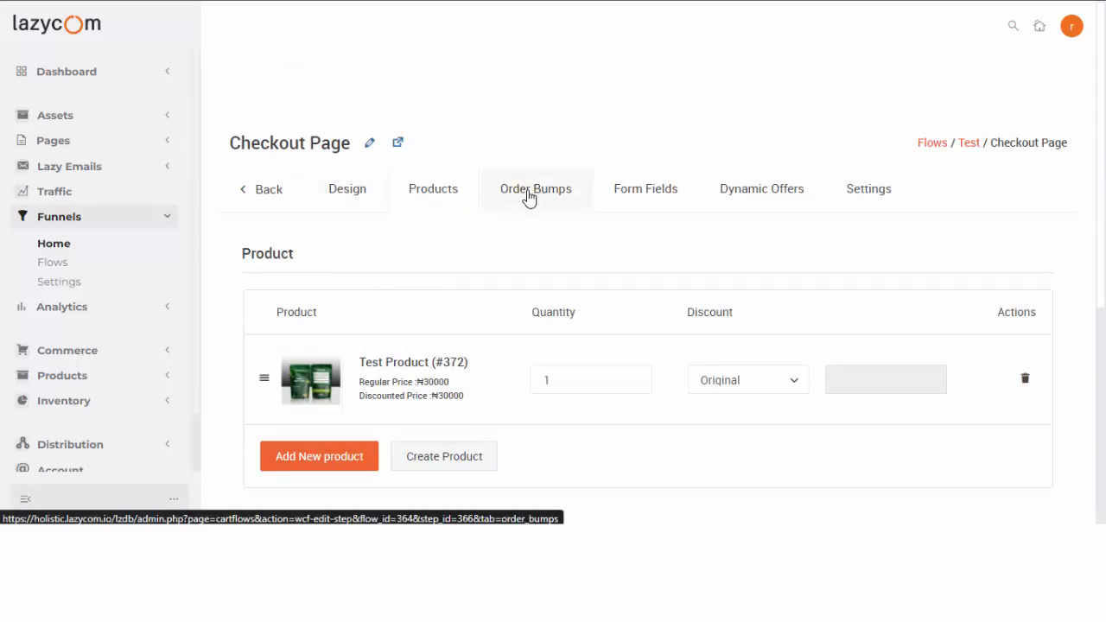
Set the checkout skin to Two Step in the design settings.
{"action": "left_click", "coordinate": [344, 199]}
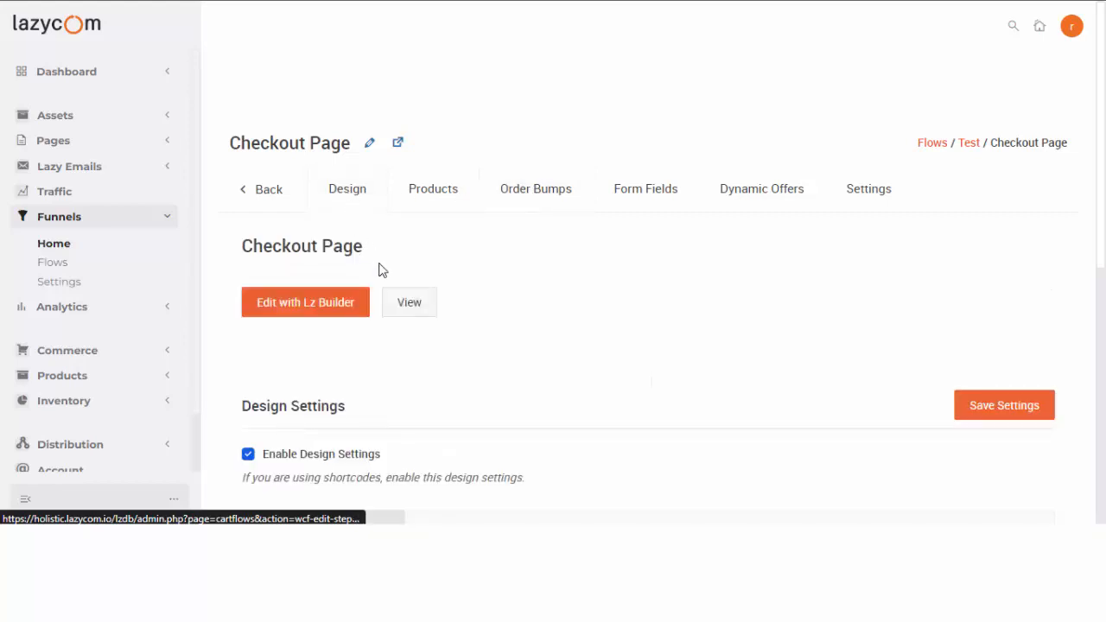
{"action": "scroll", "coordinate": [380, 269], "scroll_direction": "down", "scroll_amount": 2}
{"action": "scroll", "coordinate": [380, 269], "scroll_direction": "down", "scroll_amount": 3}
{"action": "scroll", "coordinate": [639, 245], "scroll_direction": "up", "scroll_amount": 2}
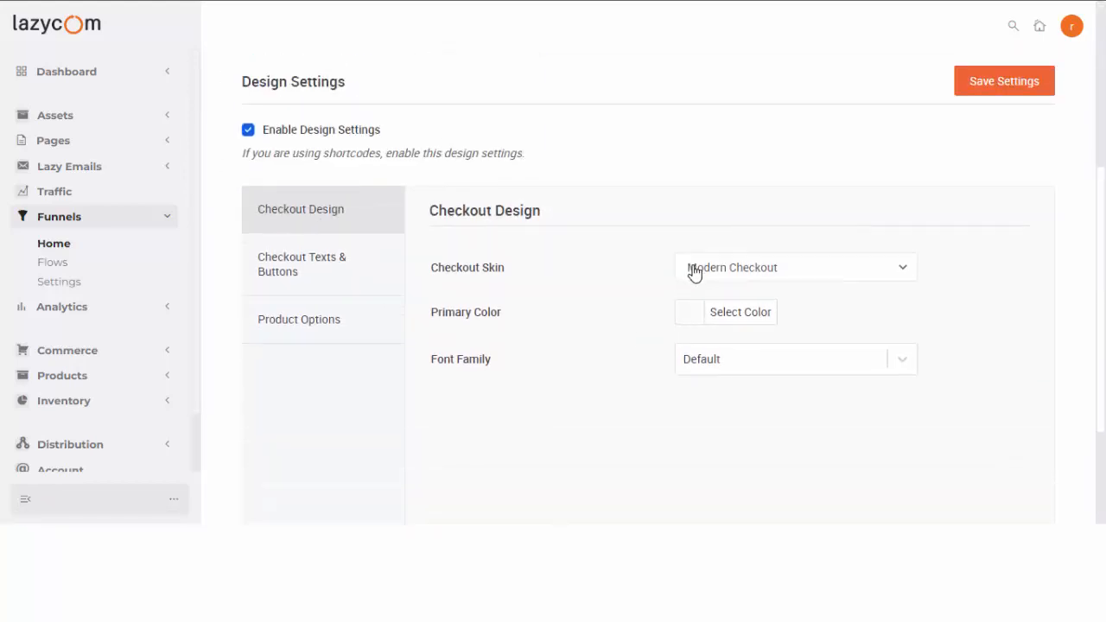
{"action": "left_click", "coordinate": [755, 281]}
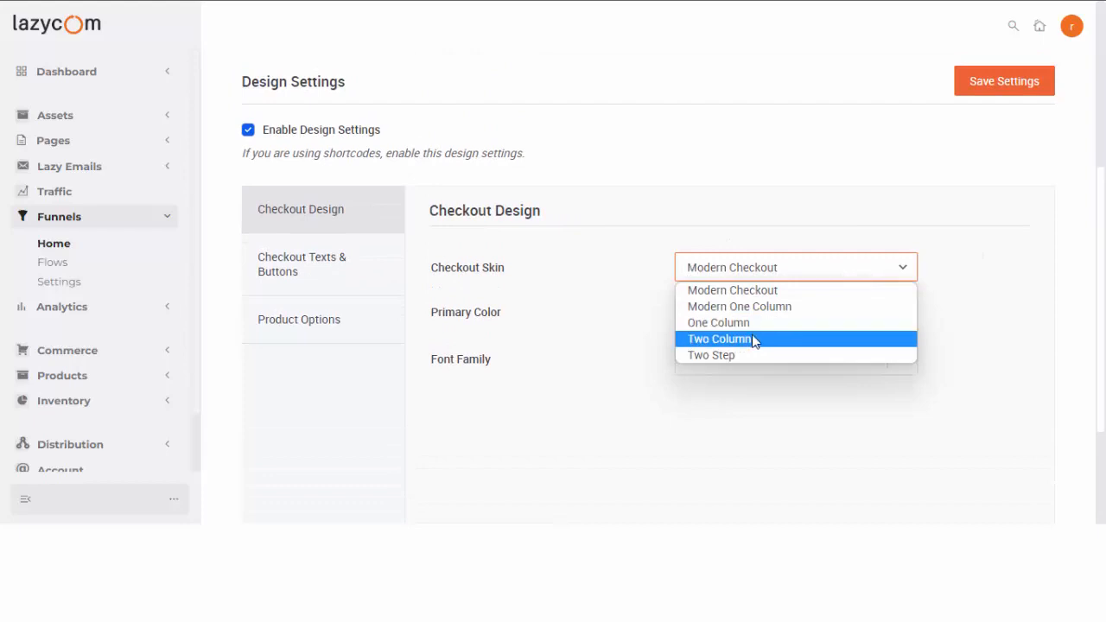
{"action": "left_click", "coordinate": [762, 339]}
{"action": "left_click", "coordinate": [760, 289]}
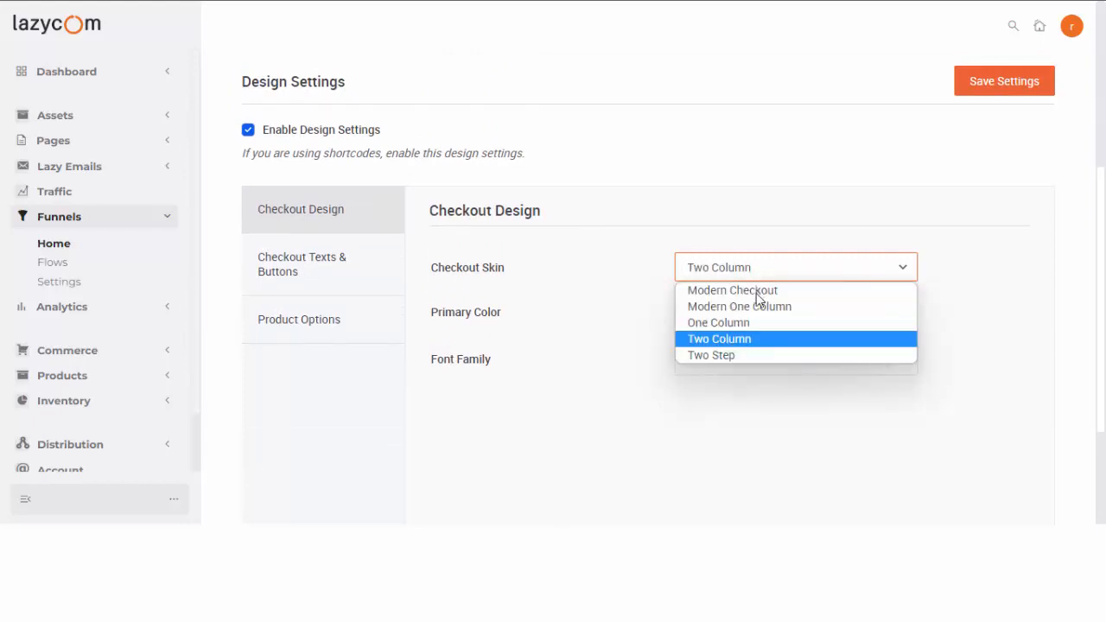
{"action": "left_click", "coordinate": [760, 356]}
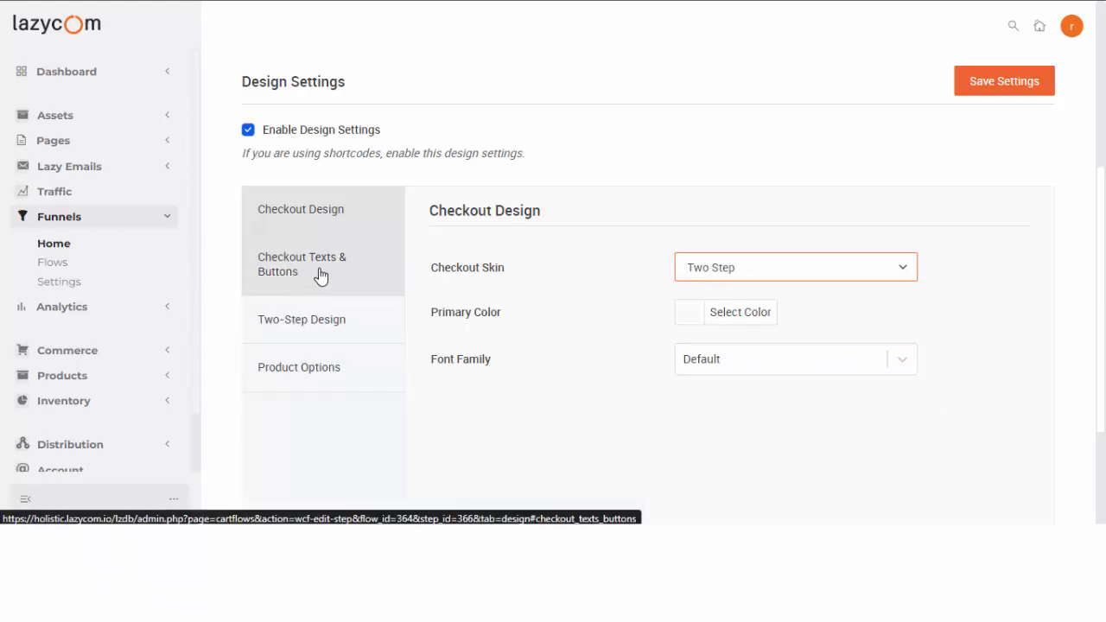
Make the checkout's primary colour blue.
{"action": "left_click", "coordinate": [695, 319]}
{"action": "scroll", "coordinate": [602, 285], "scroll_direction": "down", "scroll_amount": 2}
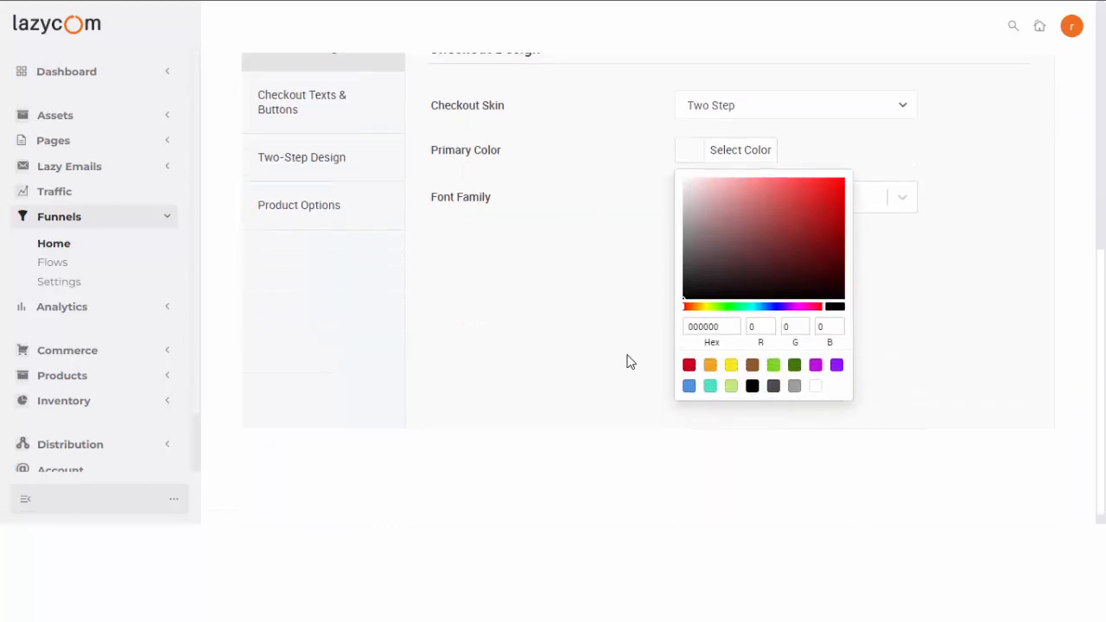
{"action": "left_click", "coordinate": [688, 386]}
{"action": "left_click", "coordinate": [610, 224]}
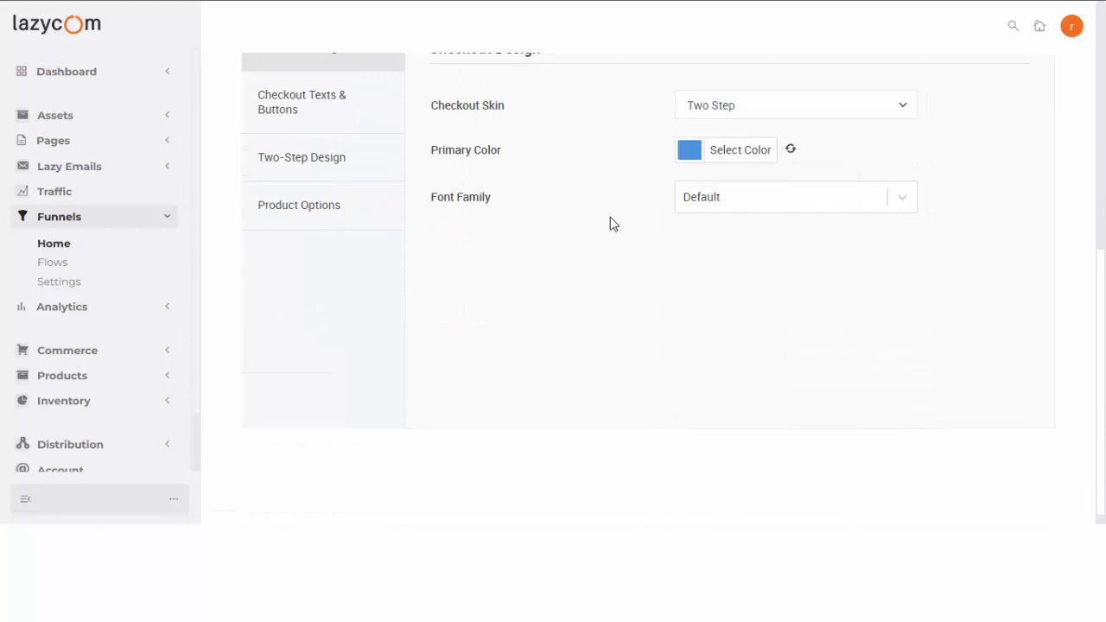
{"action": "left_click", "coordinate": [325, 156]}
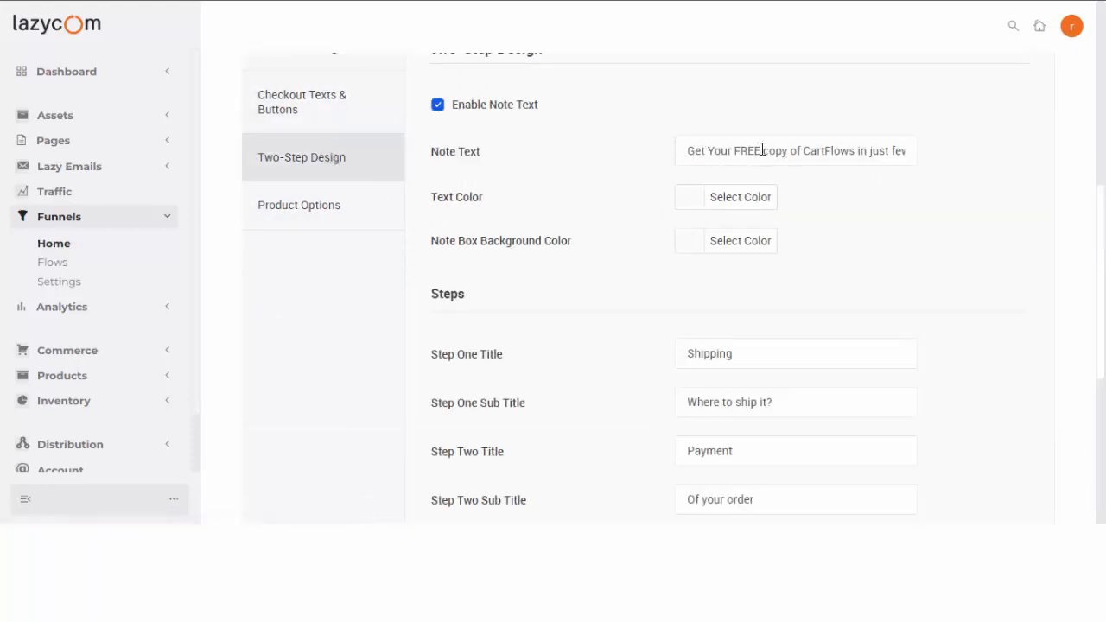
Replace the note's CartFlows wording so it reads 'Get Your Tea Pack in a few steps.'.
{"action": "left_click_drag", "start_coordinate": [761, 150], "coordinate": [883, 148]}
{"action": "key", "text": "BackSpace"}
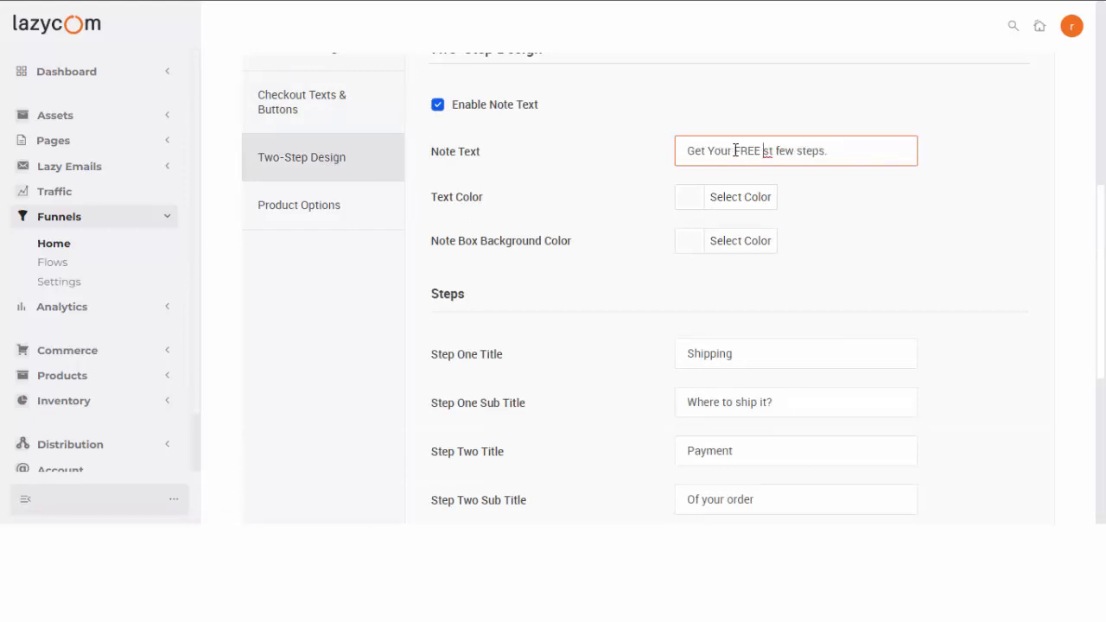
{"action": "left_click_drag", "start_coordinate": [735, 150], "coordinate": [768, 159]}
{"action": "type", "text": "Tea Pad"}
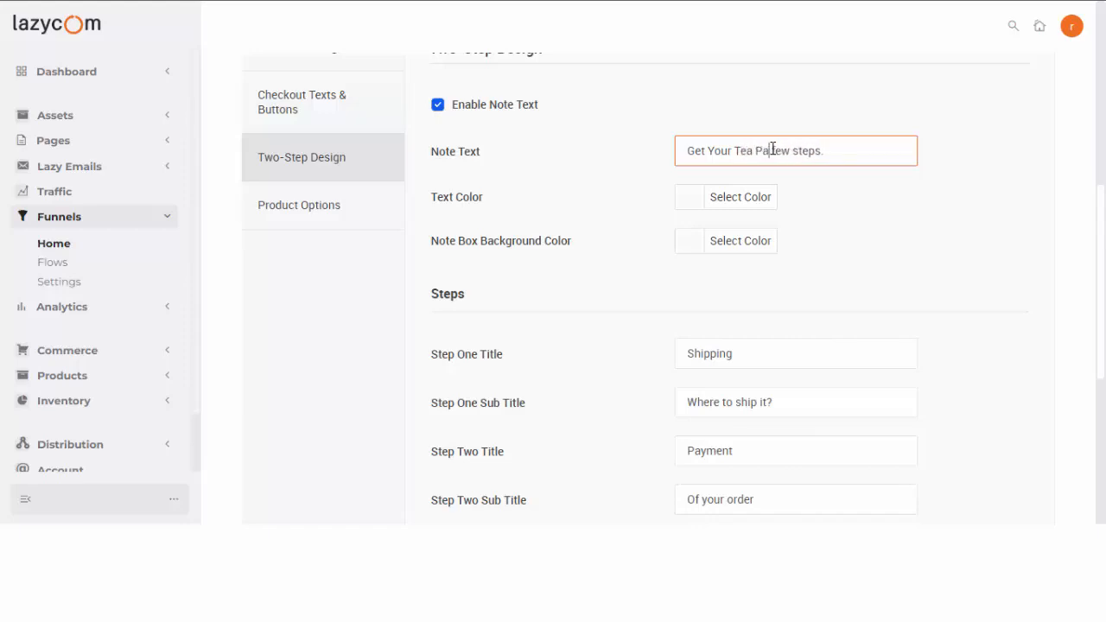
{"action": "type", "text": "k in a"}
{"action": "scroll", "coordinate": [484, 138], "scroll_direction": "up", "scroll_amount": 2}
{"action": "scroll", "coordinate": [518, 266], "scroll_direction": "down", "scroll_amount": 3}
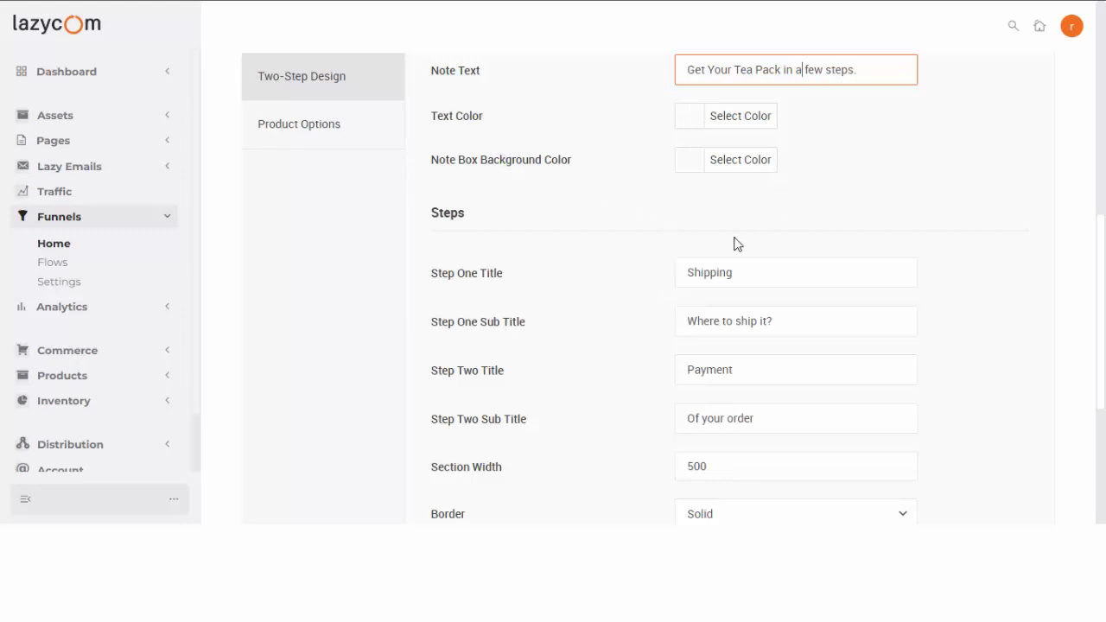
{"action": "scroll", "coordinate": [634, 229], "scroll_direction": "down", "scroll_amount": 2}
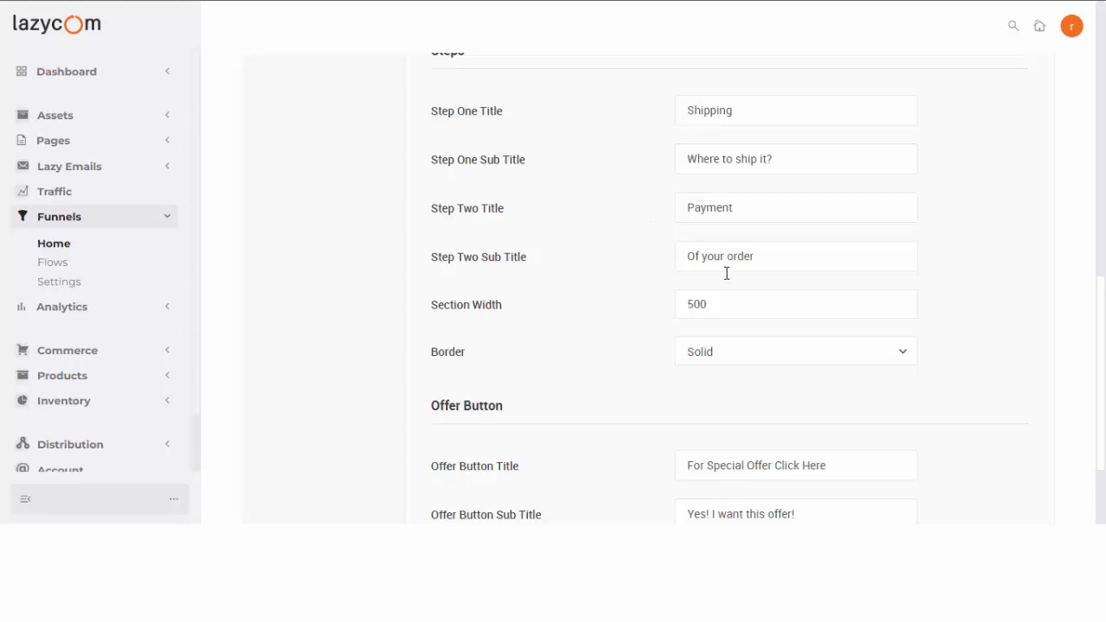
{"action": "scroll", "coordinate": [728, 367], "scroll_direction": "down", "scroll_amount": 2}
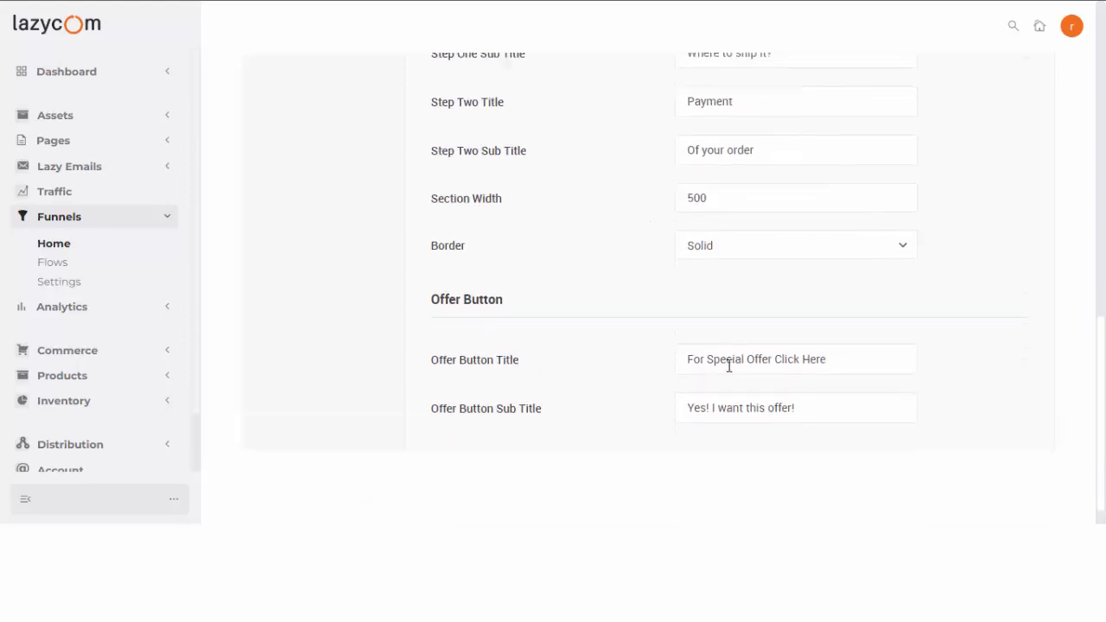
{"action": "scroll", "coordinate": [720, 341], "scroll_direction": "up", "scroll_amount": 3}
{"action": "scroll", "coordinate": [716, 299], "scroll_direction": "down", "scroll_amount": 3}
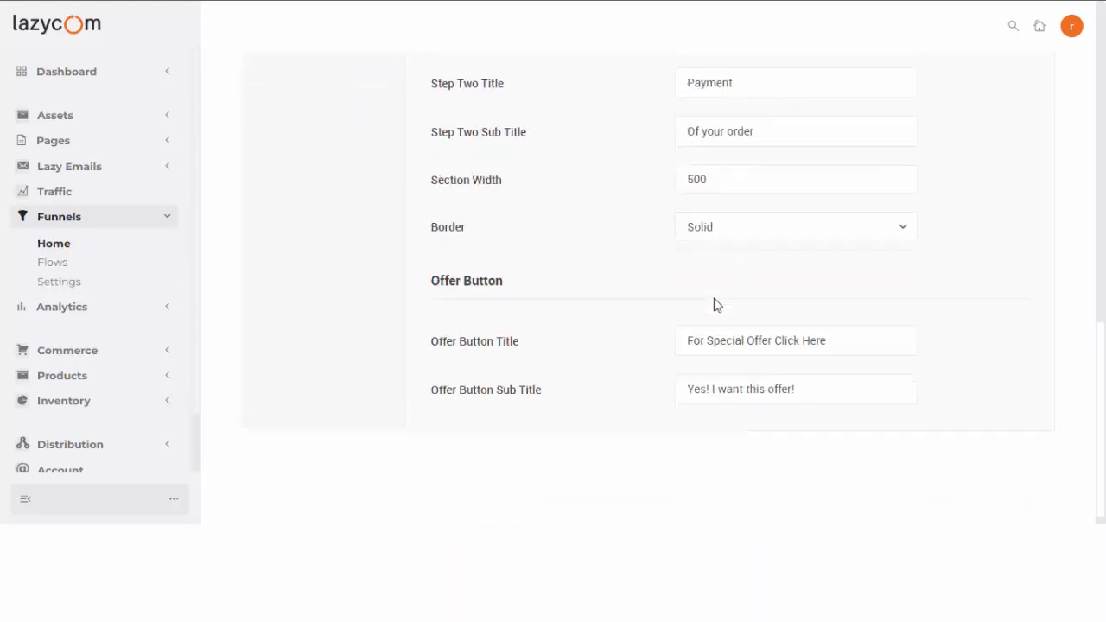
{"action": "scroll", "coordinate": [716, 304], "scroll_direction": "down", "scroll_amount": 1}
{"action": "scroll", "coordinate": [713, 251], "scroll_direction": "up", "scroll_amount": 2}
Keep the Step Two subtitle and offer button subtitle texts unchanged.
{"action": "left_click_drag", "start_coordinate": [709, 197], "coordinate": [684, 184]}
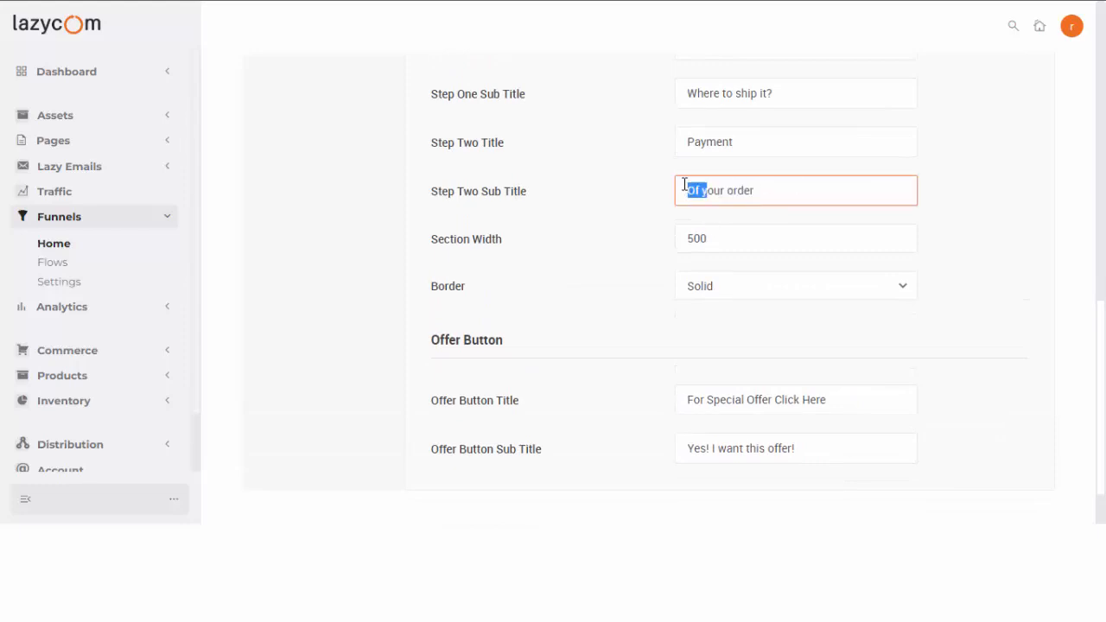
{"action": "left_click", "coordinate": [621, 251]}
{"action": "scroll", "coordinate": [643, 311], "scroll_direction": "down", "scroll_amount": 1}
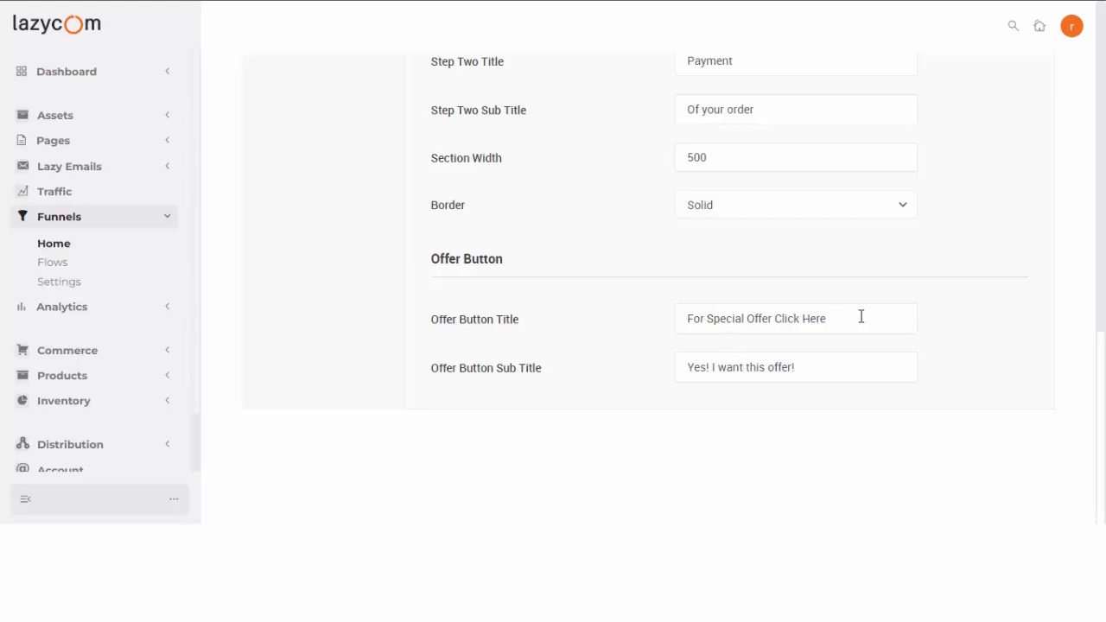
{"action": "left_click_drag", "start_coordinate": [804, 366], "coordinate": [681, 371]}
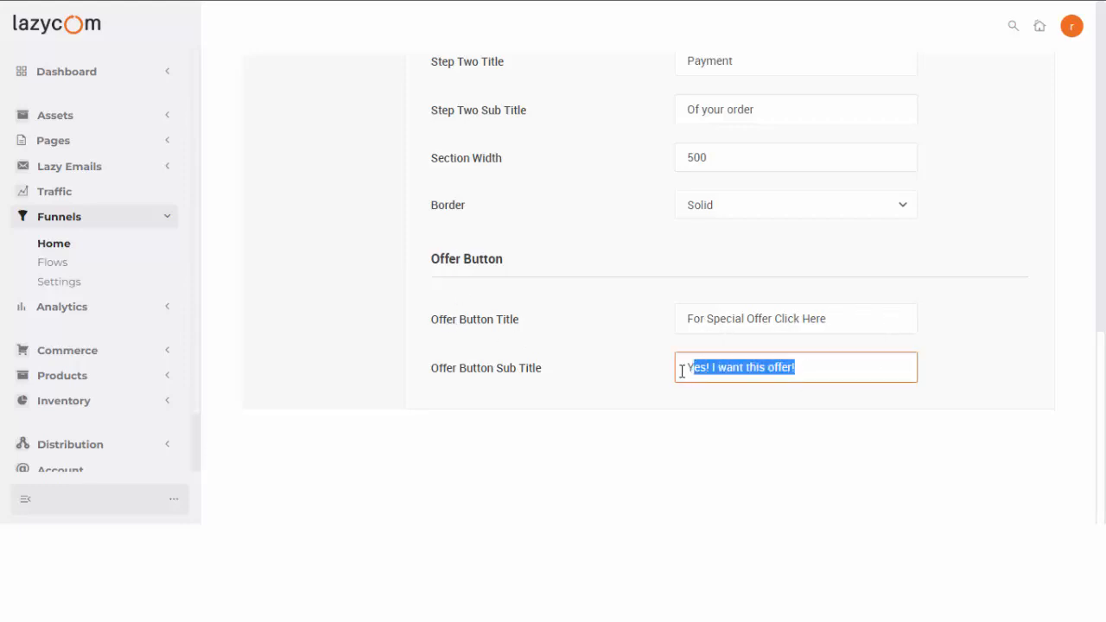
{"action": "left_click", "coordinate": [756, 374]}
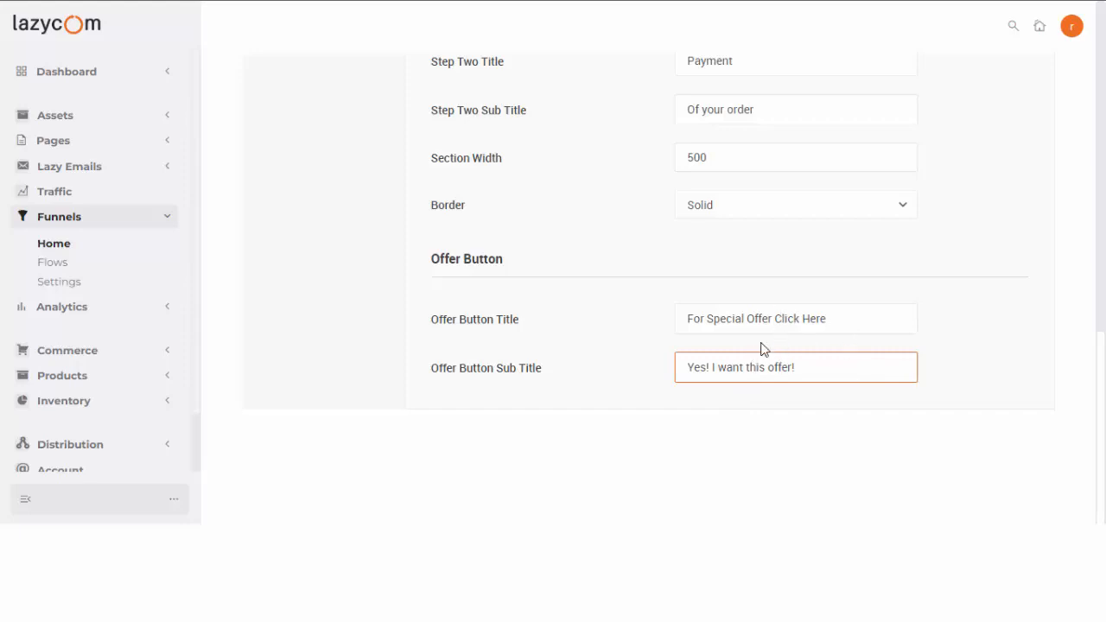
{"action": "scroll", "coordinate": [723, 368], "scroll_direction": "up", "scroll_amount": 6}
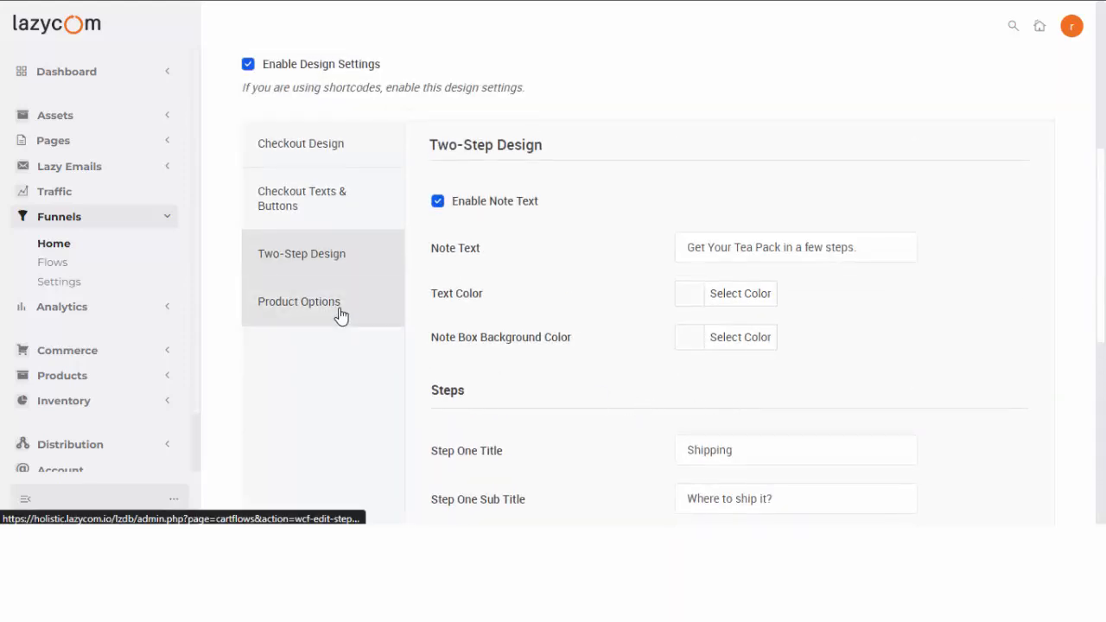
Save the two-step checkout design settings.
{"action": "left_click", "coordinate": [324, 149]}
{"action": "left_click", "coordinate": [334, 204]}
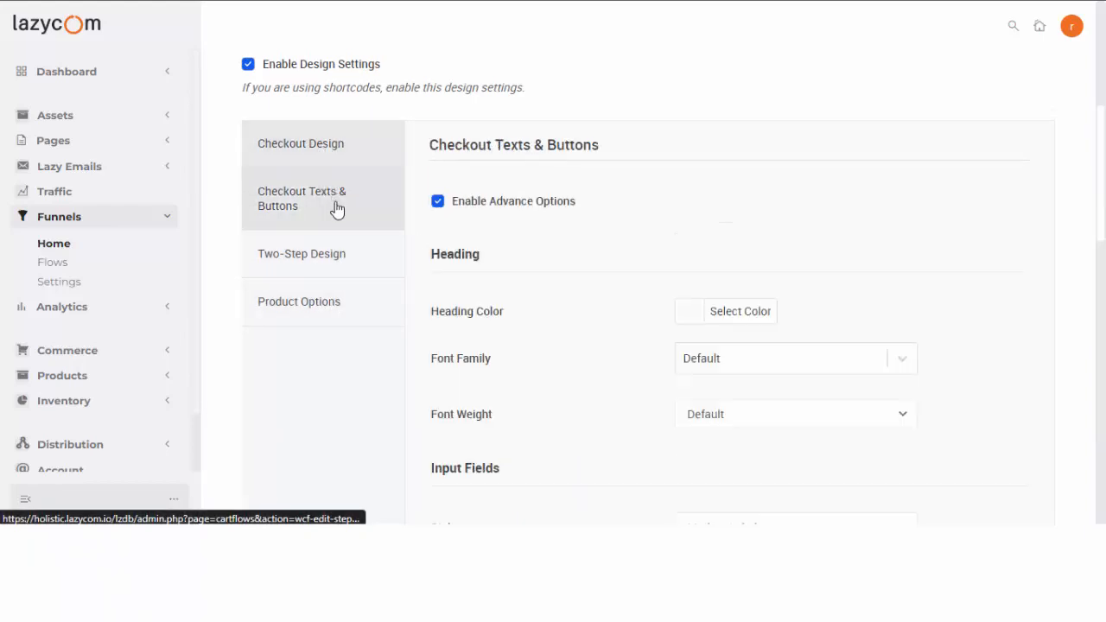
{"action": "left_click", "coordinate": [336, 272]}
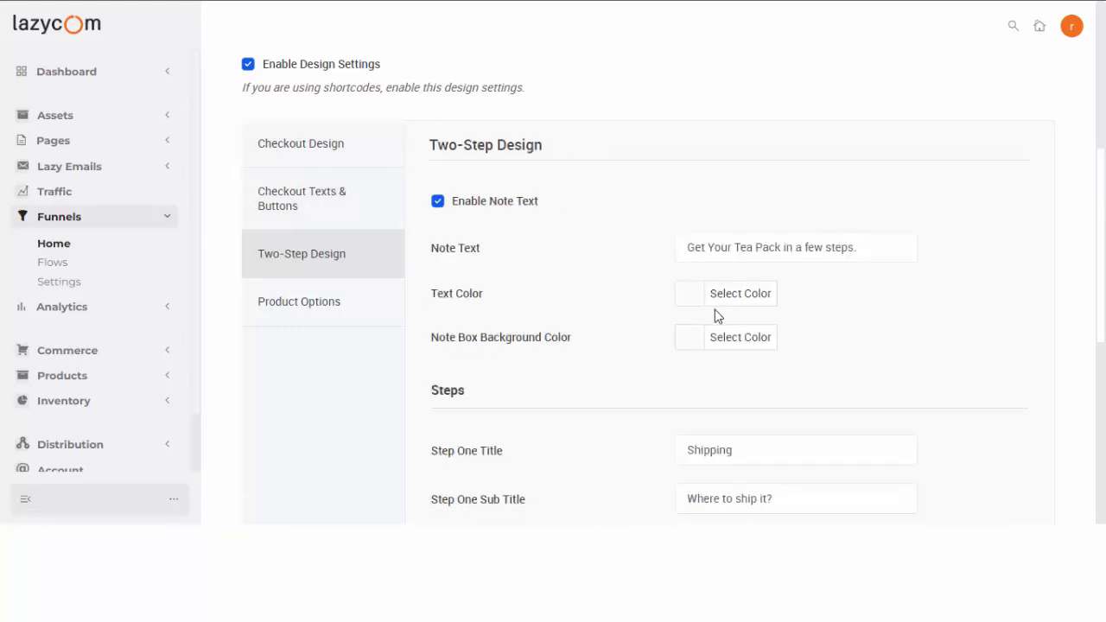
{"action": "scroll", "coordinate": [664, 331], "scroll_direction": "down", "scroll_amount": 5}
{"action": "scroll", "coordinate": [664, 331], "scroll_direction": "up", "scroll_amount": 7}
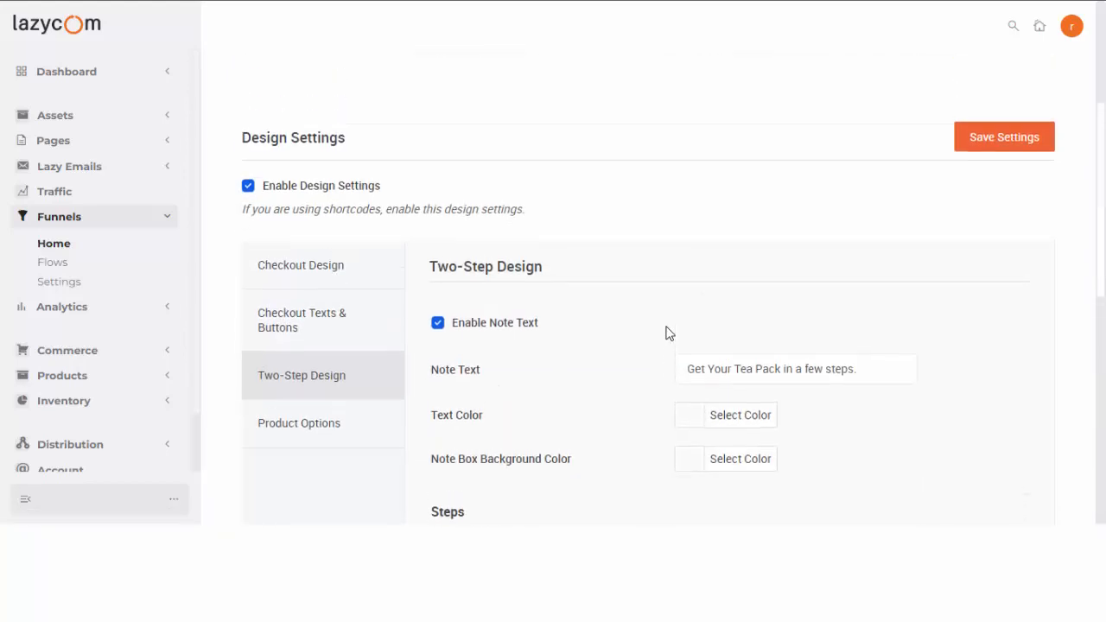
{"action": "left_click", "coordinate": [986, 182]}
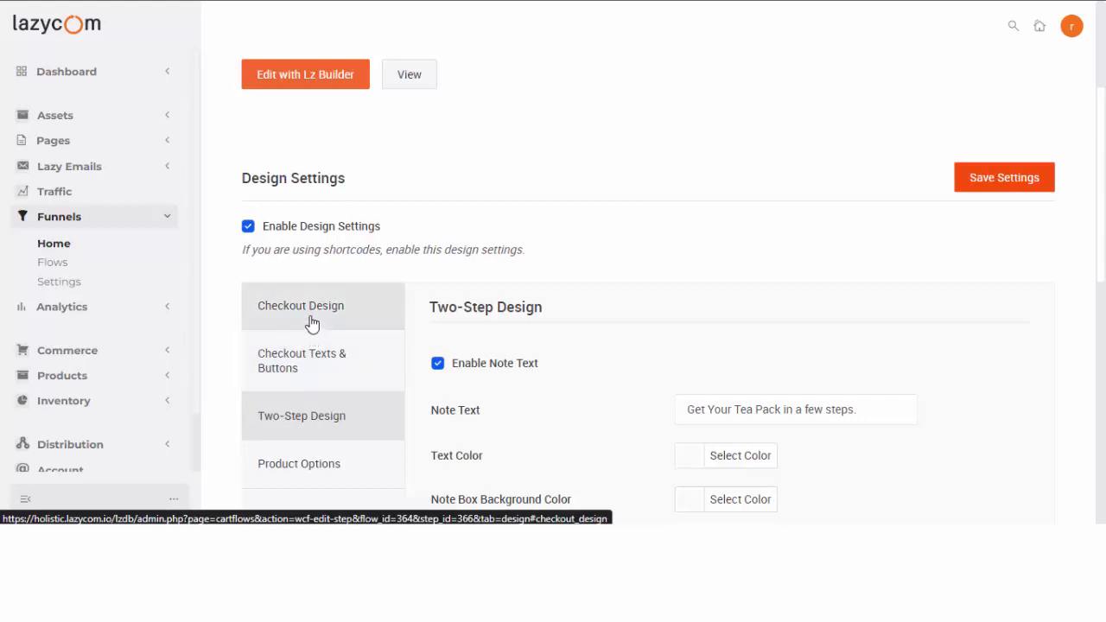
Look through the saved Checkout Design and Checkout Texts & Buttons styling options.
{"action": "left_click", "coordinate": [314, 318]}
{"action": "scroll", "coordinate": [337, 344], "scroll_direction": "down", "scroll_amount": 3}
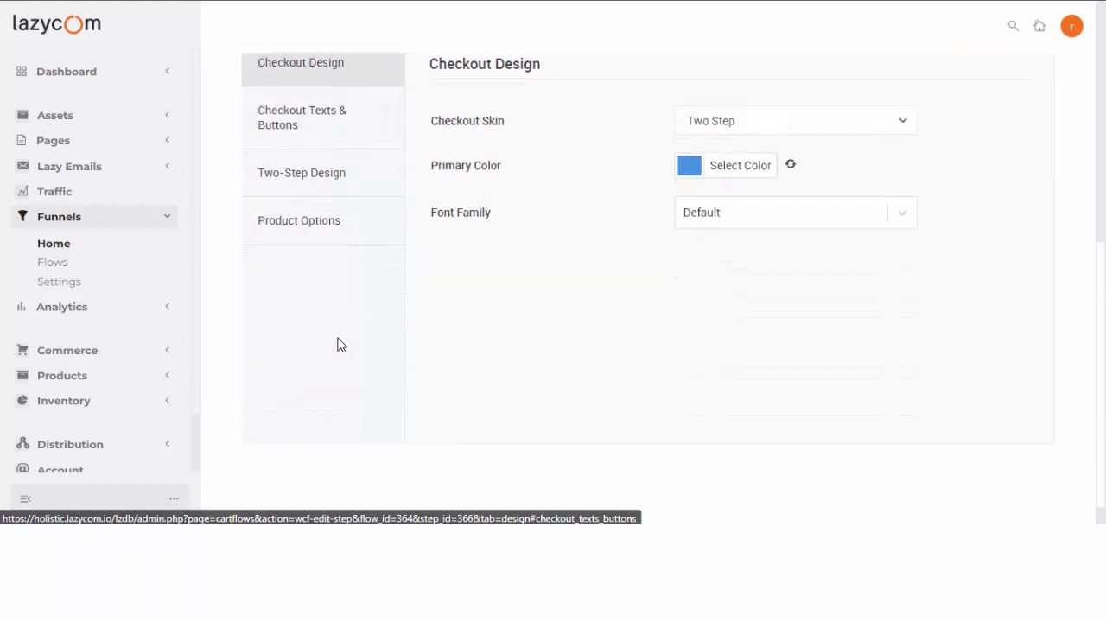
{"action": "left_click", "coordinate": [328, 138]}
{"action": "scroll", "coordinate": [579, 291], "scroll_direction": "down", "scroll_amount": 3}
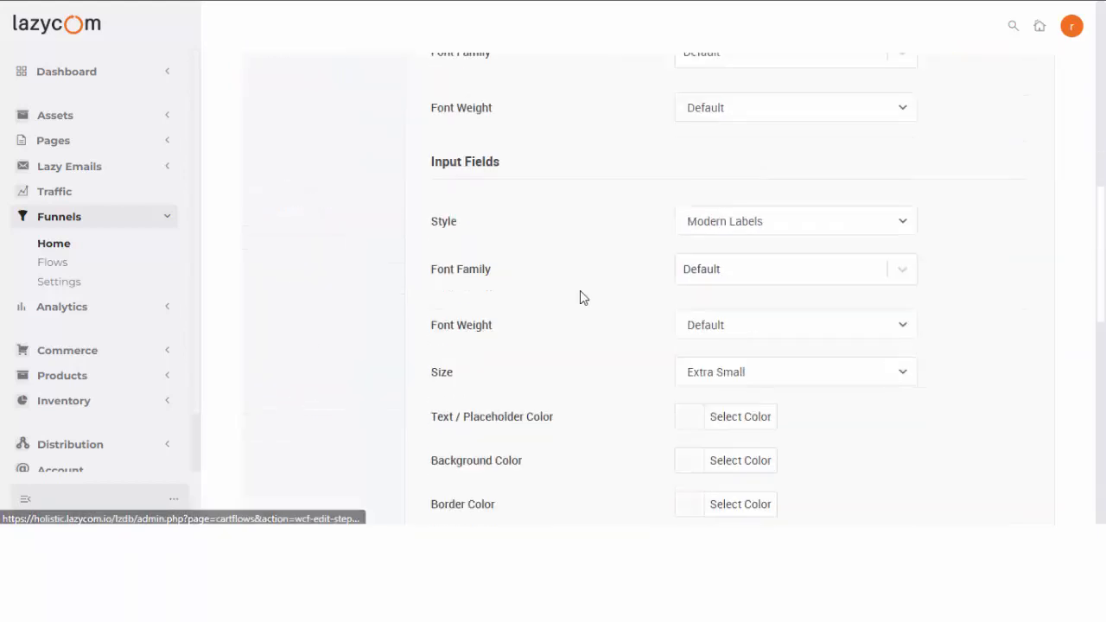
{"action": "scroll", "coordinate": [580, 294], "scroll_direction": "down", "scroll_amount": 1}
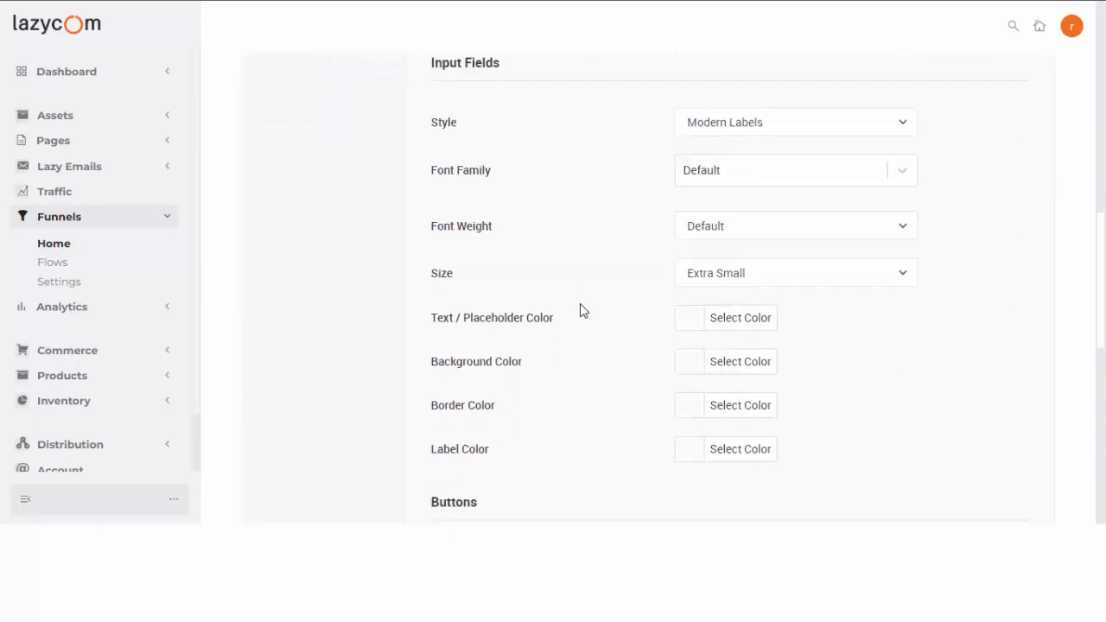
{"action": "scroll", "coordinate": [580, 303], "scroll_direction": "up", "scroll_amount": 2}
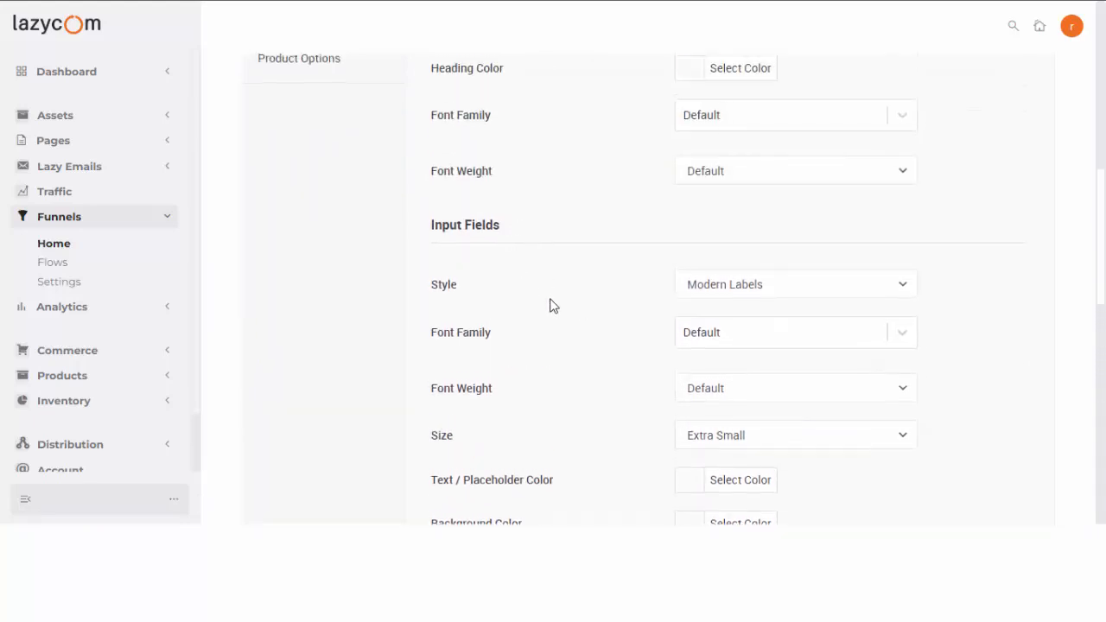
{"action": "scroll", "coordinate": [551, 340], "scroll_direction": "down", "scroll_amount": 3}
{"action": "scroll", "coordinate": [551, 342], "scroll_direction": "down", "scroll_amount": 4}
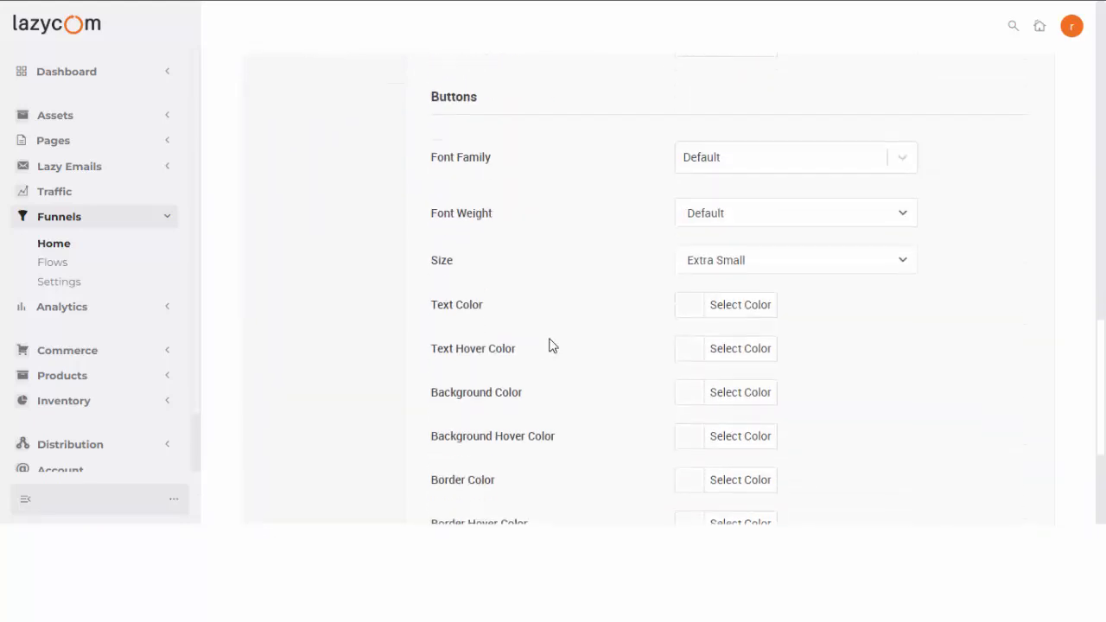
{"action": "scroll", "coordinate": [548, 344], "scroll_direction": "up", "scroll_amount": 1}
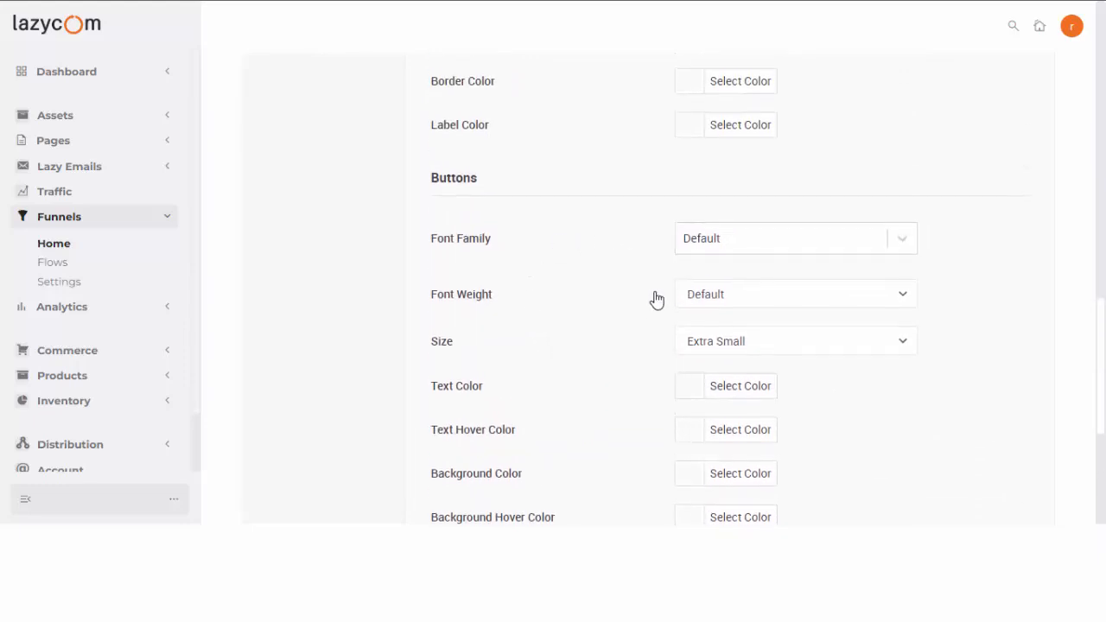
{"action": "scroll", "coordinate": [648, 303], "scroll_direction": "down", "scroll_amount": 1}
{"action": "scroll", "coordinate": [633, 315], "scroll_direction": "down", "scroll_amount": 3}
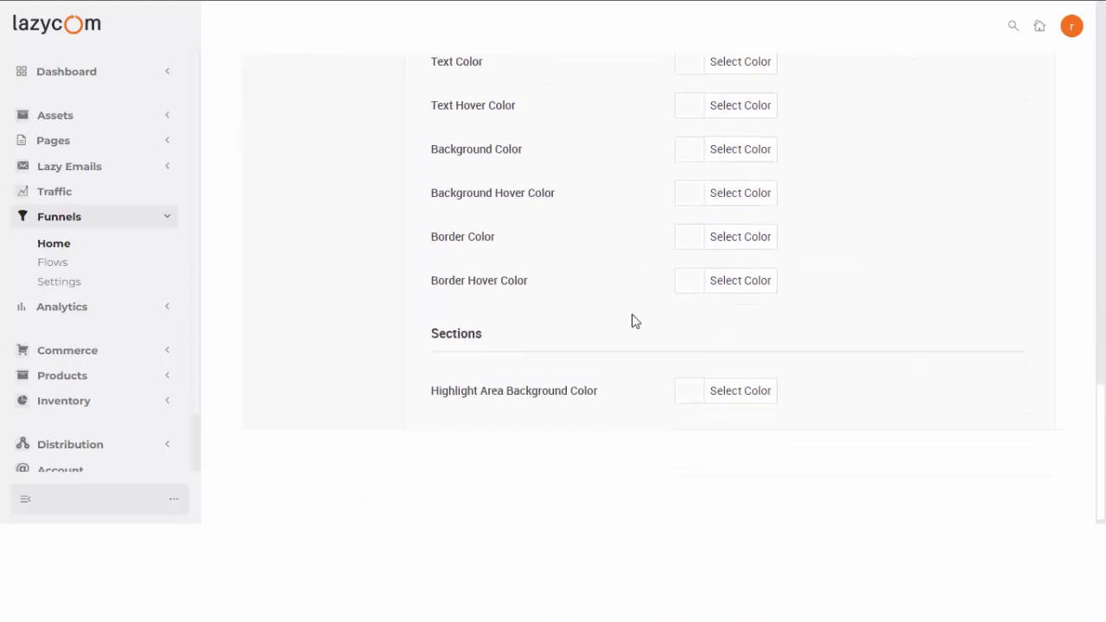
{"action": "scroll", "coordinate": [633, 321], "scroll_direction": "down", "scroll_amount": 1}
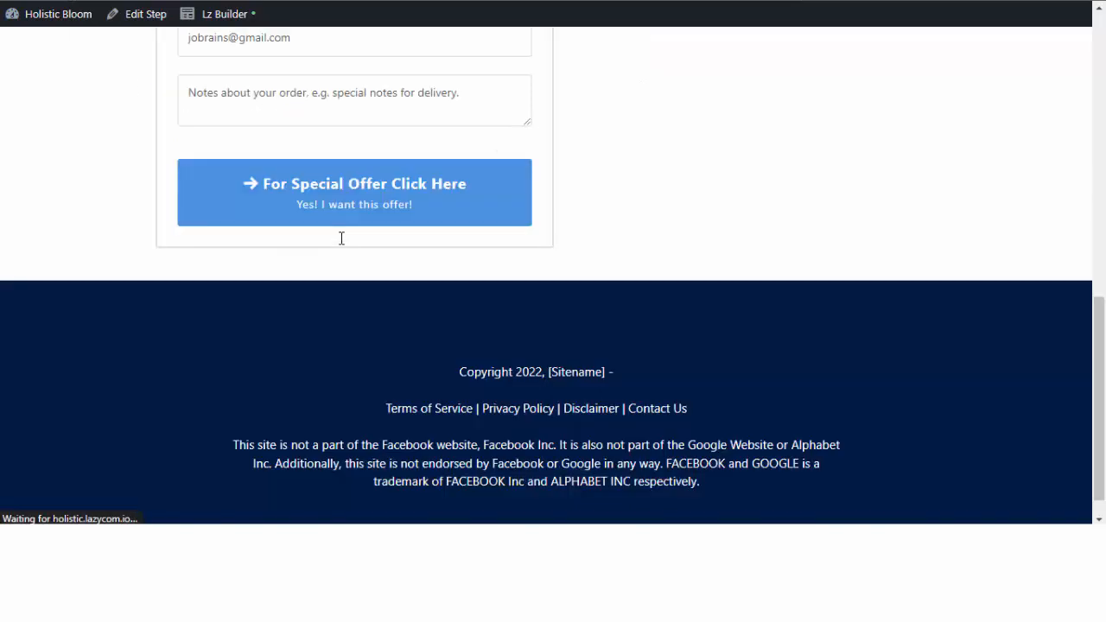
Scroll the live checkout to inspect the blue Tea Pack note and the Shipping and Payment steps.
{"action": "scroll", "coordinate": [350, 216], "scroll_direction": "down", "scroll_amount": 4}
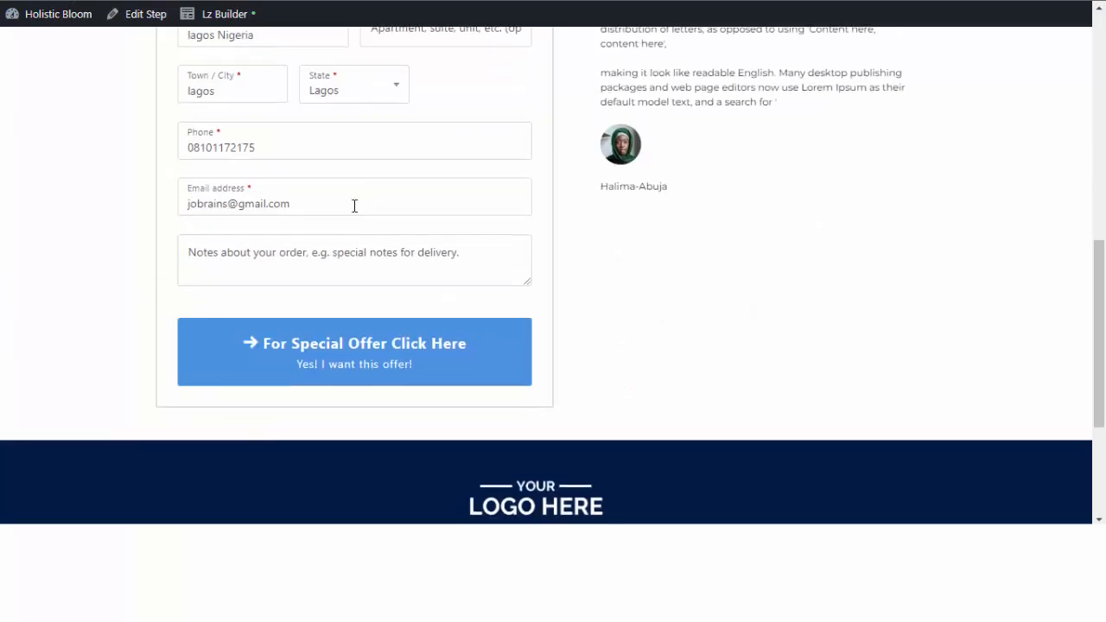
{"action": "scroll", "coordinate": [528, 338], "scroll_direction": "up", "scroll_amount": 5}
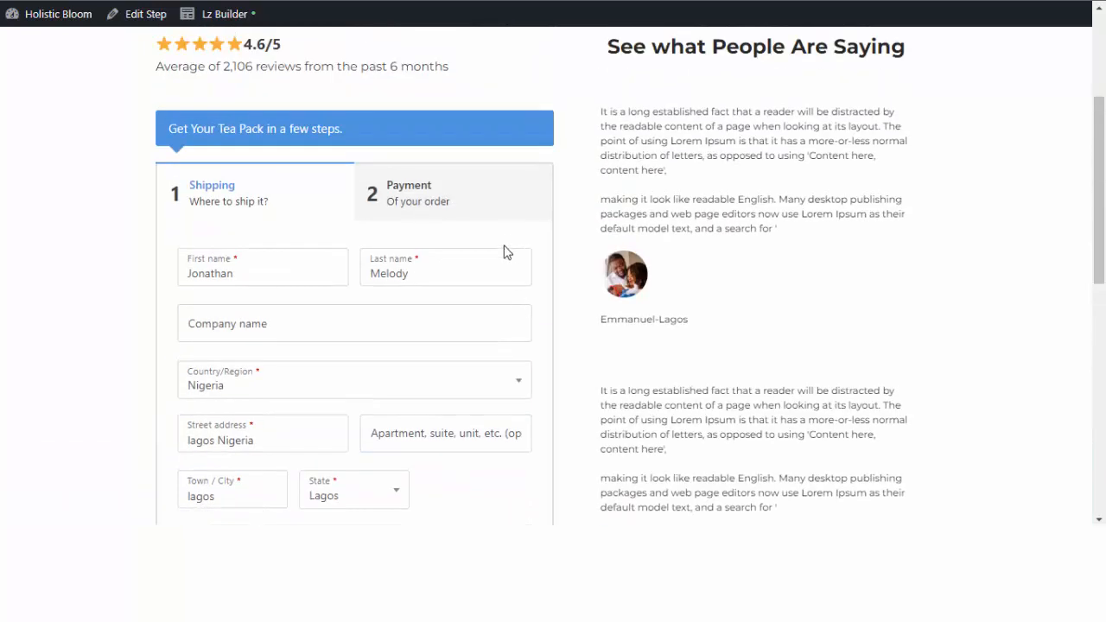
{"action": "scroll", "coordinate": [504, 285], "scroll_direction": "down", "scroll_amount": 5}
{"action": "scroll", "coordinate": [503, 301], "scroll_direction": "up", "scroll_amount": 3}
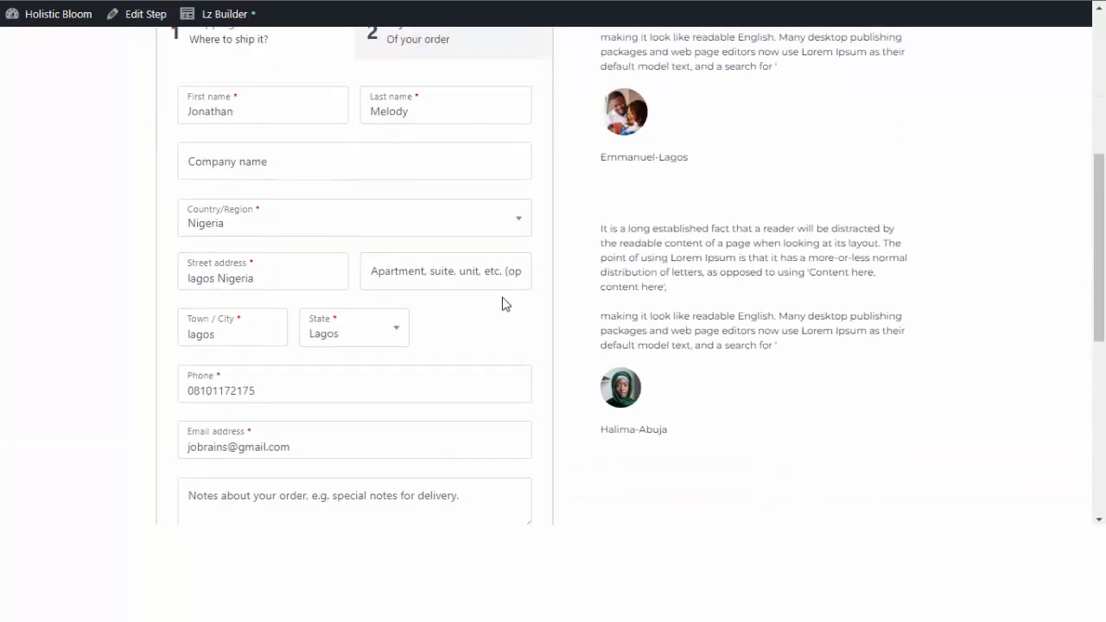
{"action": "scroll", "coordinate": [431, 285], "scroll_direction": "up", "scroll_amount": 2}
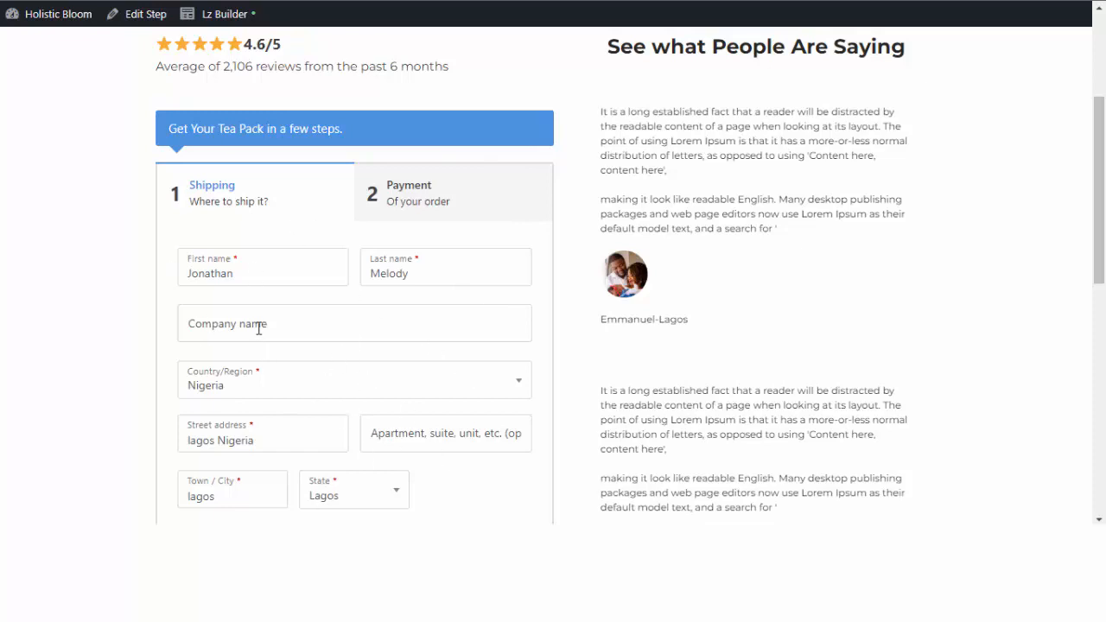
{"action": "scroll", "coordinate": [218, 239], "scroll_direction": "down", "scroll_amount": 1}
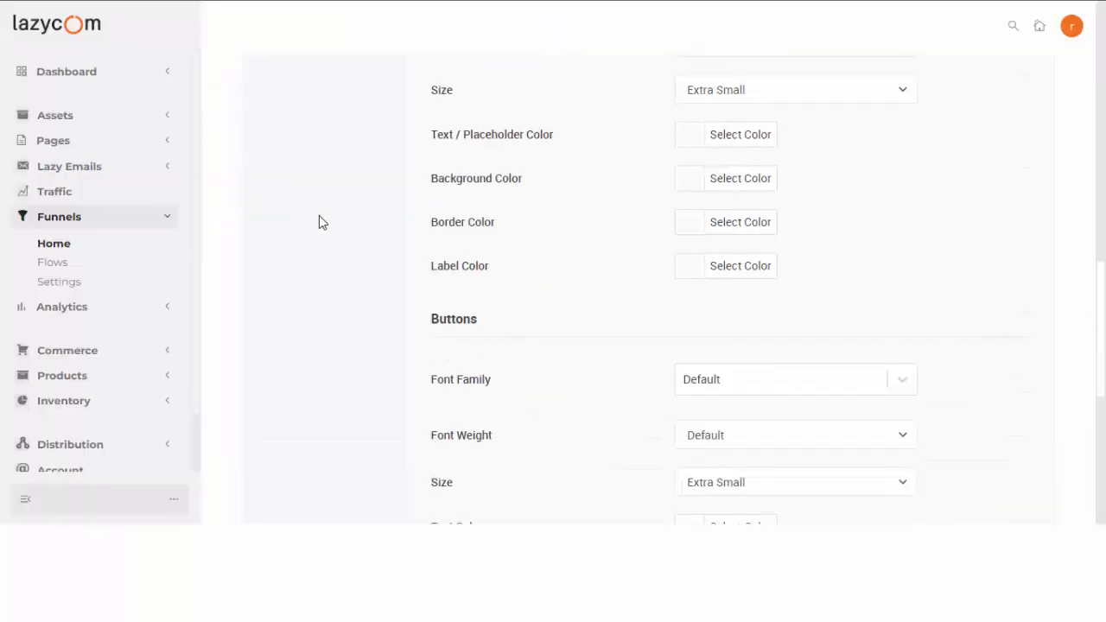
In Form Fields, disable the coupon, additional and ship-to-different-address fields, and enable the Custom Field Editor.
{"action": "scroll", "coordinate": [318, 222], "scroll_direction": "up", "scroll_amount": 10}
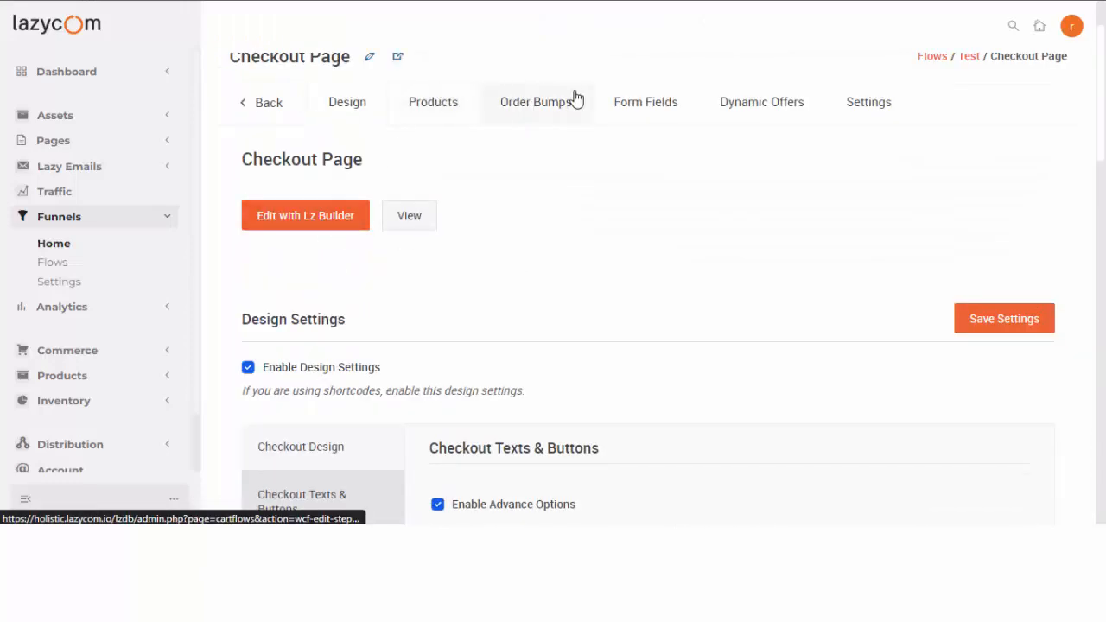
{"action": "left_click", "coordinate": [646, 107]}
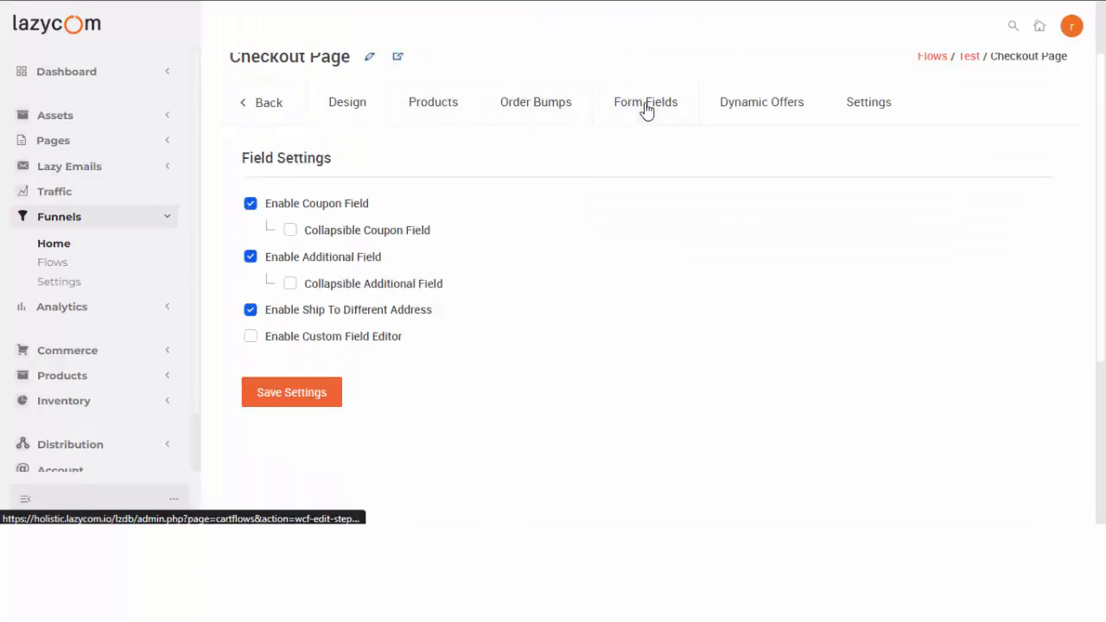
{"action": "left_click", "coordinate": [250, 205]}
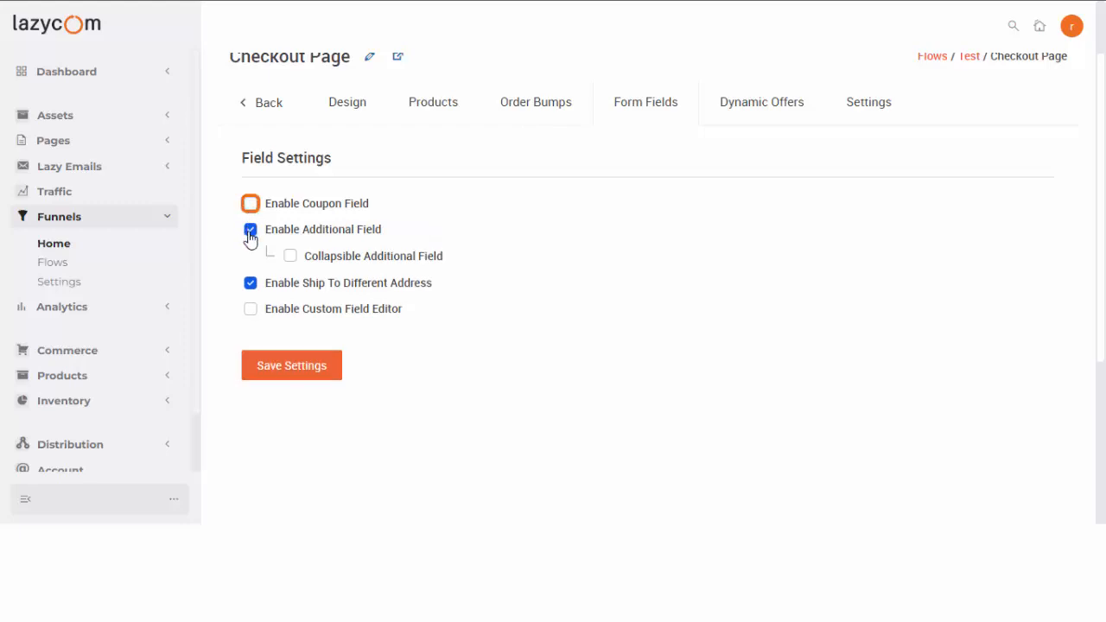
{"action": "left_click", "coordinate": [250, 233]}
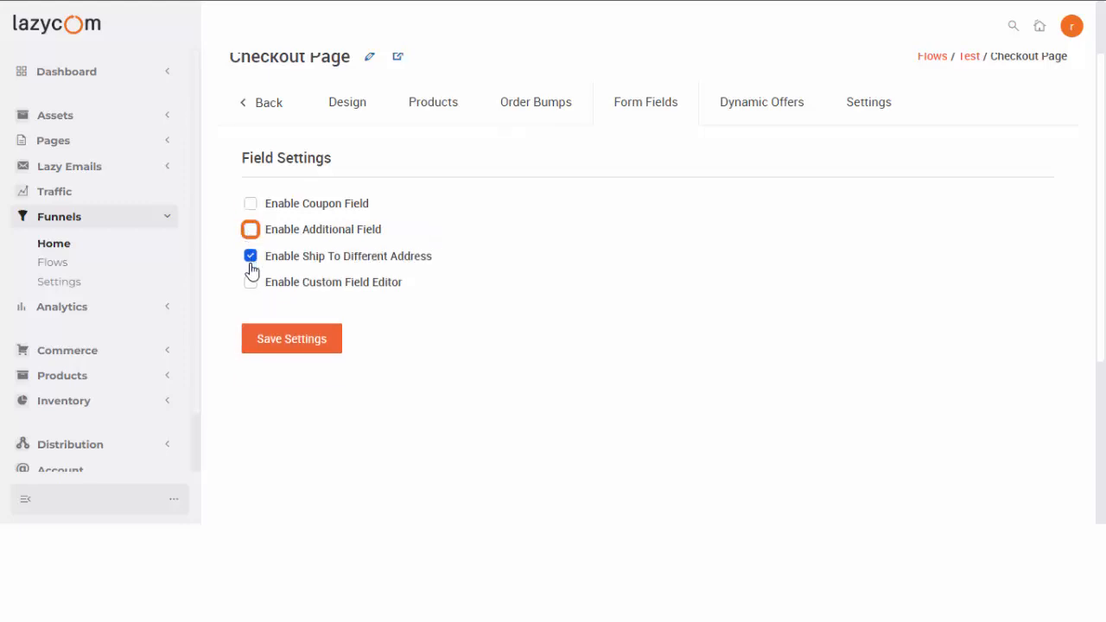
{"action": "left_click", "coordinate": [250, 257]}
{"action": "left_click", "coordinate": [250, 283]}
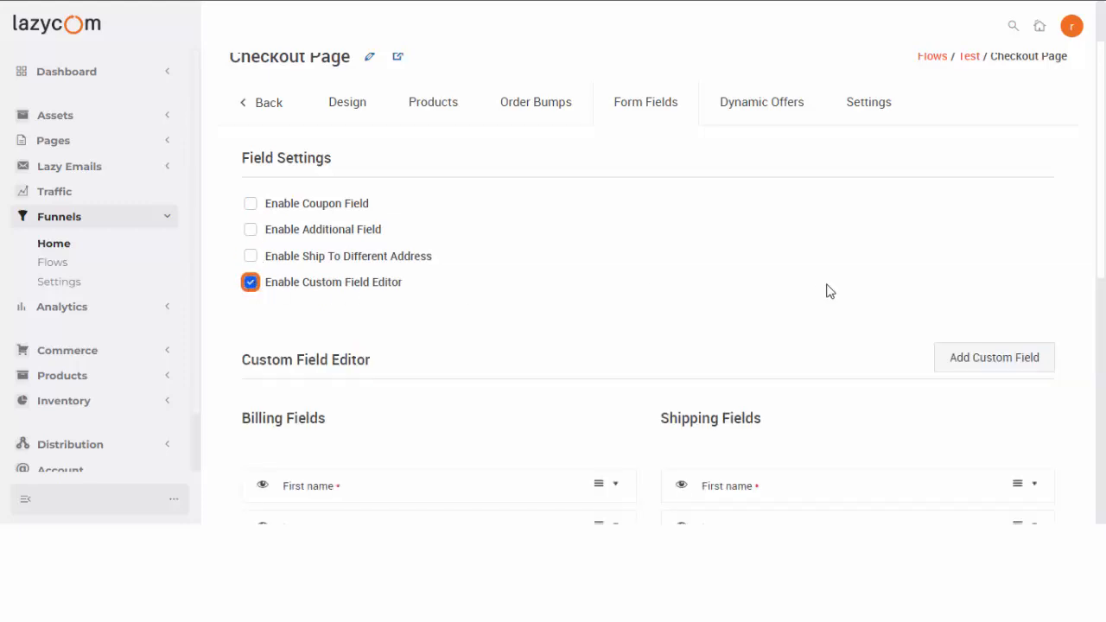
Hide the billing Company name, Flat/suite/unit and Postcode fields.
{"action": "scroll", "coordinate": [657, 289], "scroll_direction": "down", "scroll_amount": 3}
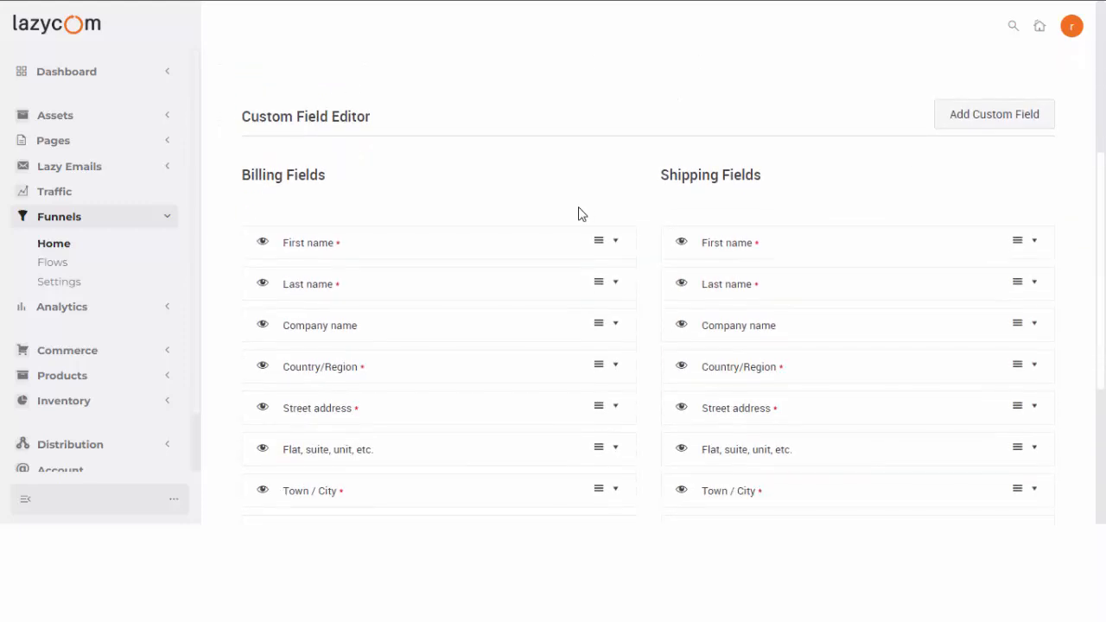
{"action": "scroll", "coordinate": [508, 201], "scroll_direction": "down", "scroll_amount": 2}
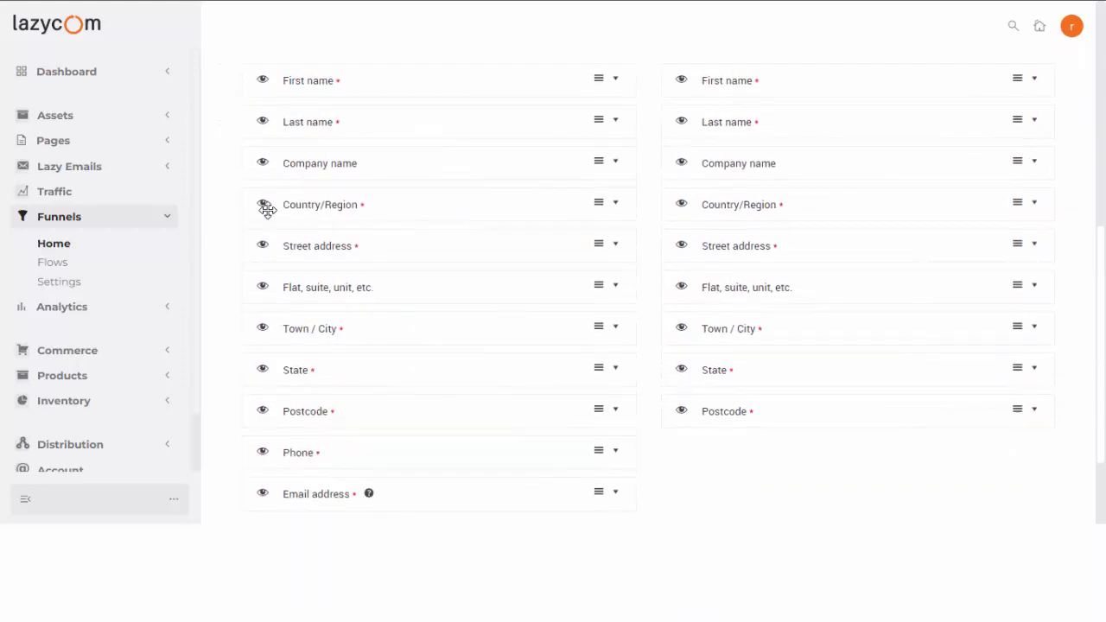
{"action": "left_click", "coordinate": [264, 164]}
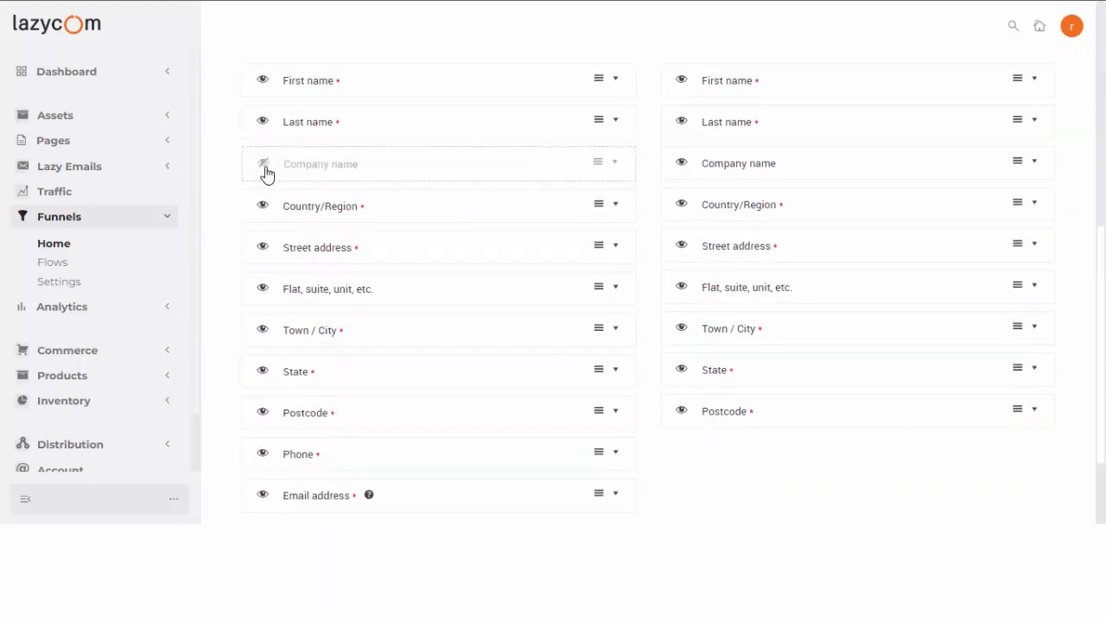
{"action": "left_click", "coordinate": [264, 290]}
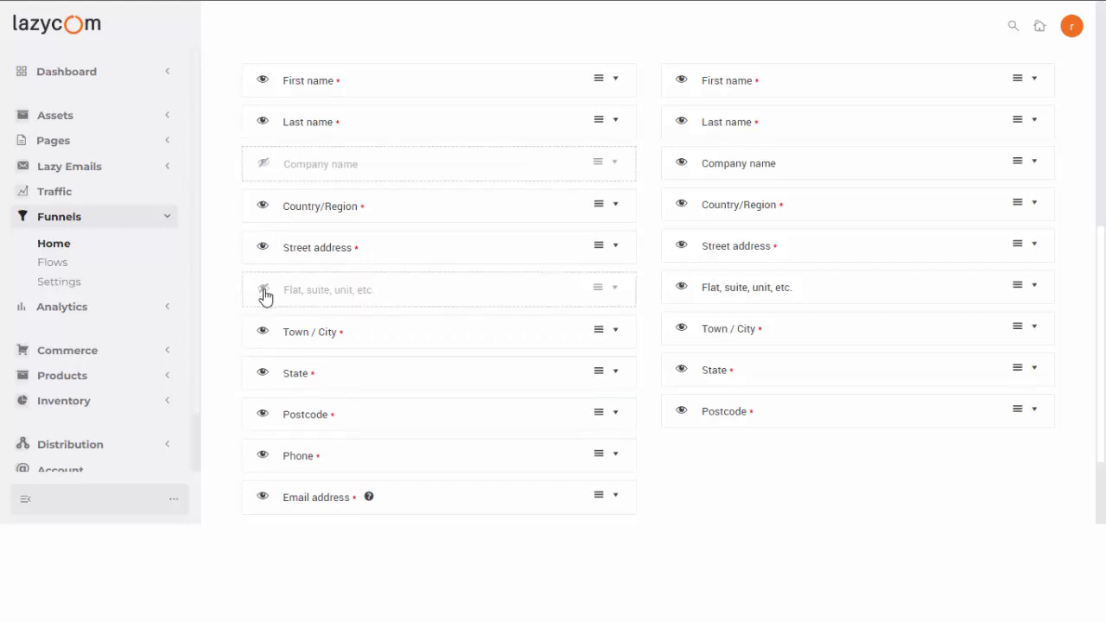
{"action": "scroll", "coordinate": [264, 311], "scroll_direction": "down", "scroll_amount": 2}
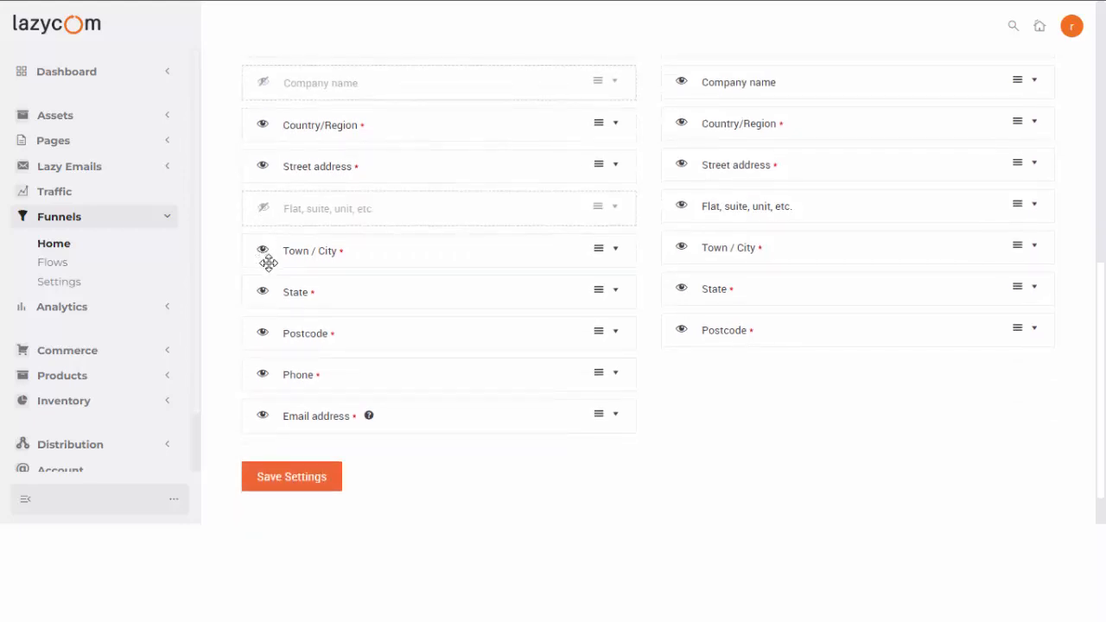
{"action": "scroll", "coordinate": [263, 256], "scroll_direction": "up", "scroll_amount": 2}
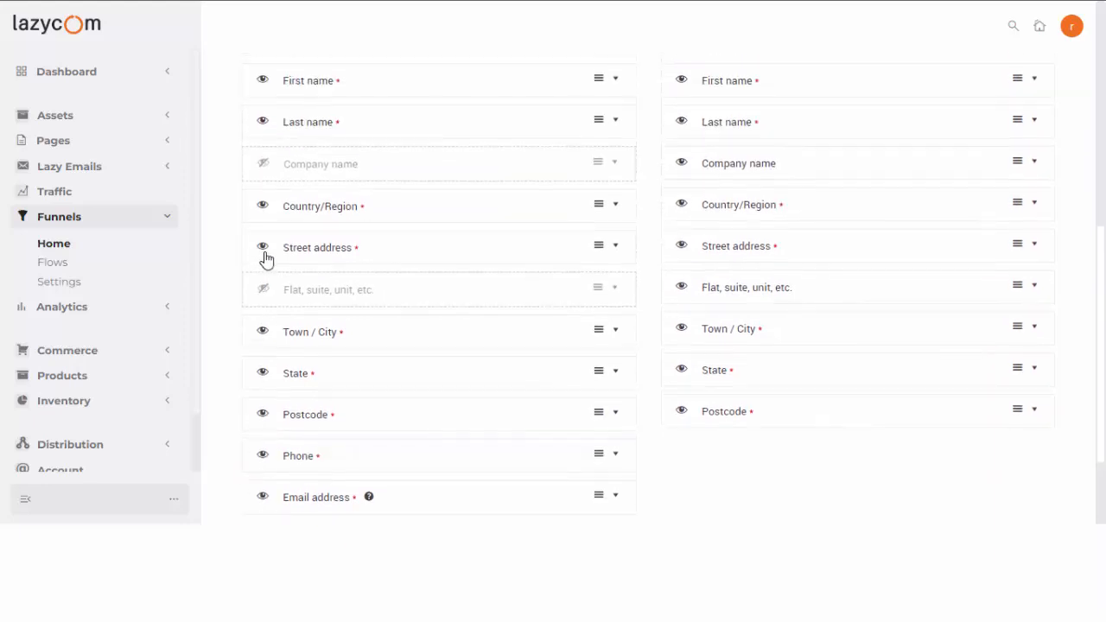
{"action": "scroll", "coordinate": [318, 259], "scroll_direction": "down", "scroll_amount": 2}
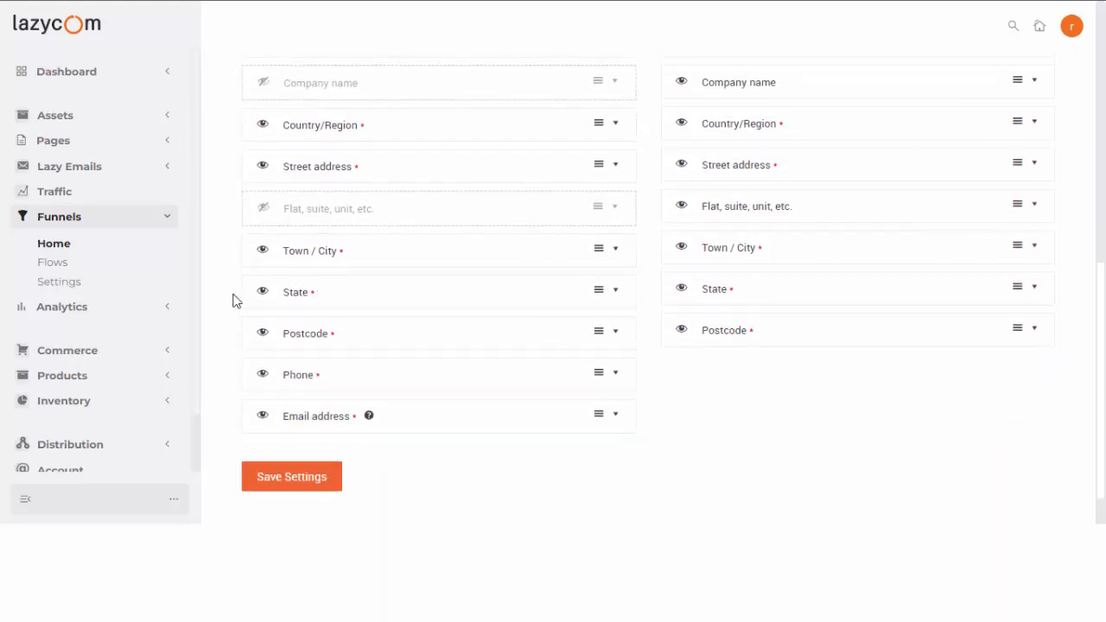
{"action": "left_click", "coordinate": [263, 333]}
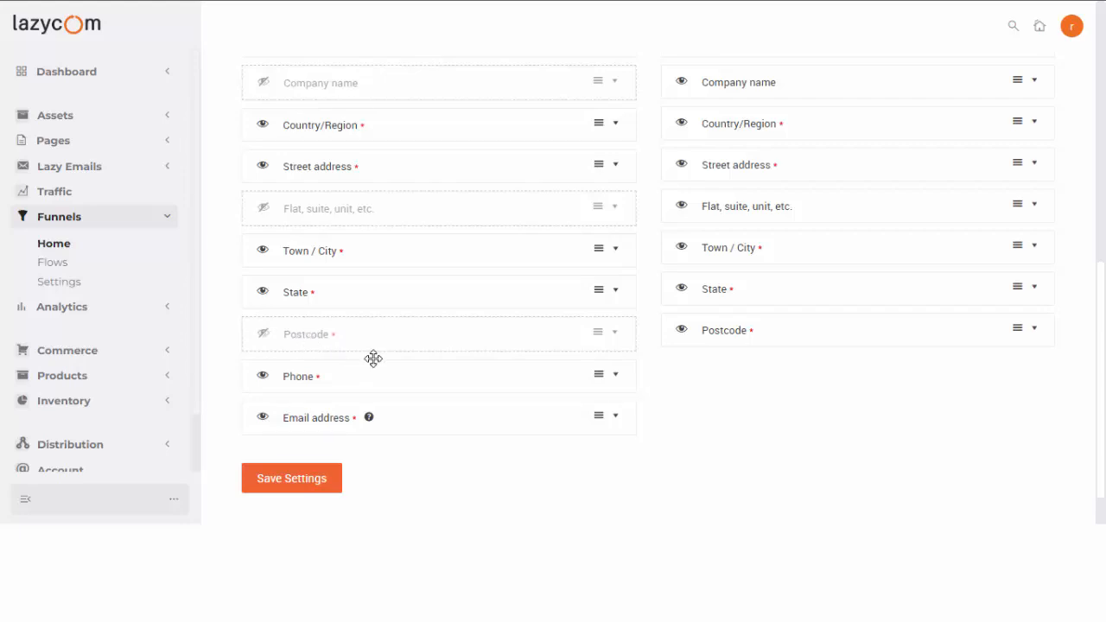
Hide the shipping First name, Last name, Company name, Country/Region and Street address fields.
{"action": "scroll", "coordinate": [373, 358], "scroll_direction": "up", "scroll_amount": 1}
{"action": "scroll", "coordinate": [373, 371], "scroll_direction": "up", "scroll_amount": 3}
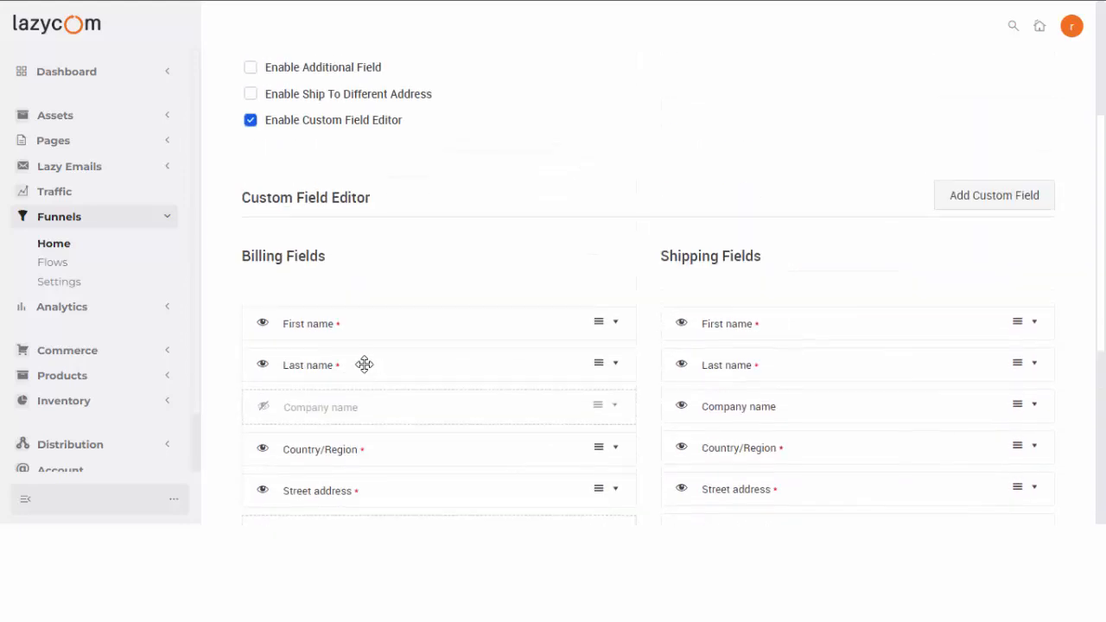
{"action": "scroll", "coordinate": [363, 363], "scroll_direction": "down", "scroll_amount": 3}
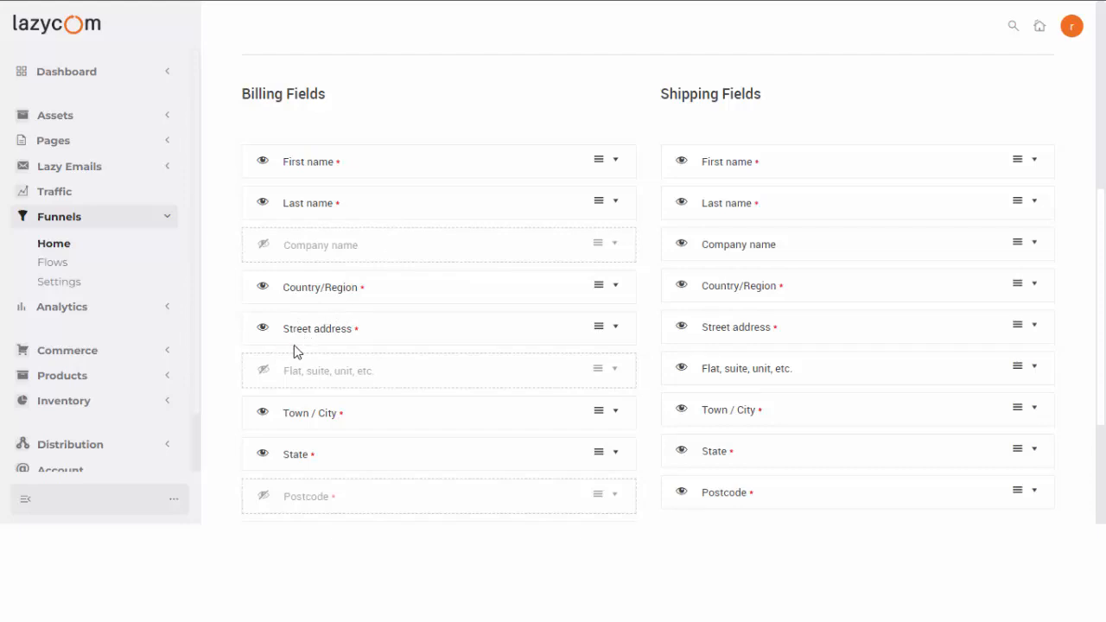
{"action": "scroll", "coordinate": [294, 350], "scroll_direction": "down", "scroll_amount": 3}
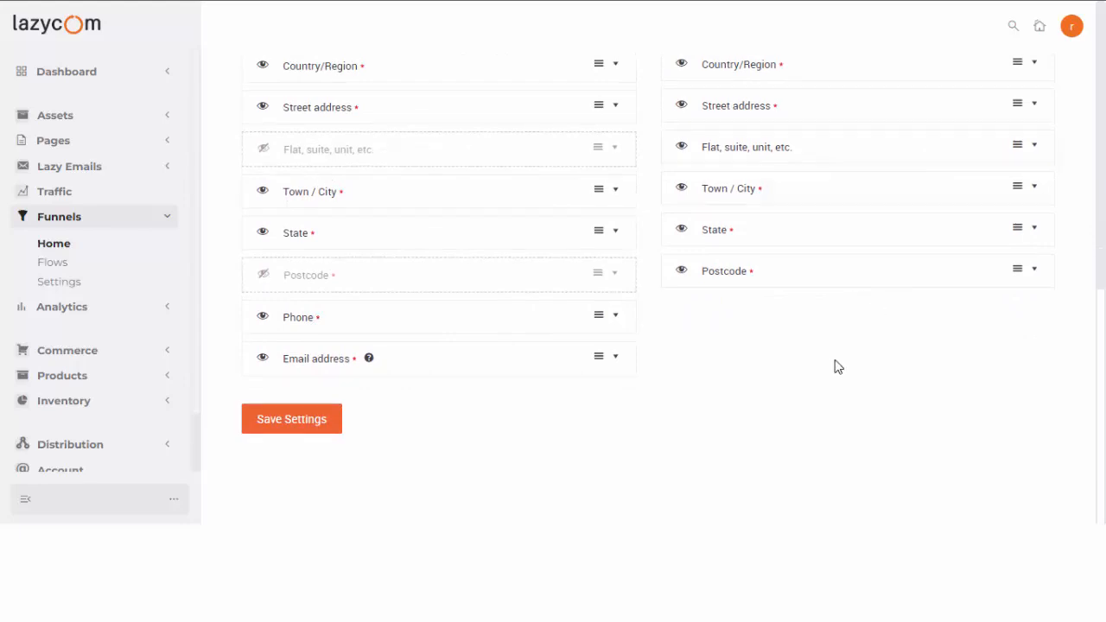
{"action": "scroll", "coordinate": [834, 363], "scroll_direction": "up", "scroll_amount": 4}
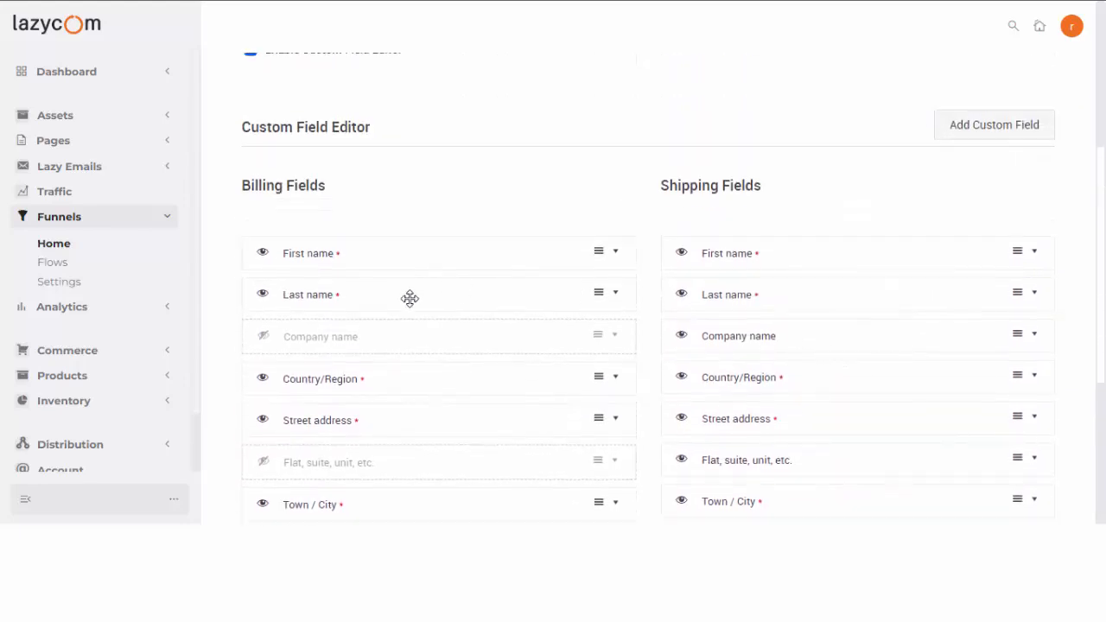
{"action": "scroll", "coordinate": [409, 298], "scroll_direction": "down", "scroll_amount": 3}
{"action": "scroll", "coordinate": [824, 335], "scroll_direction": "up", "scroll_amount": 2}
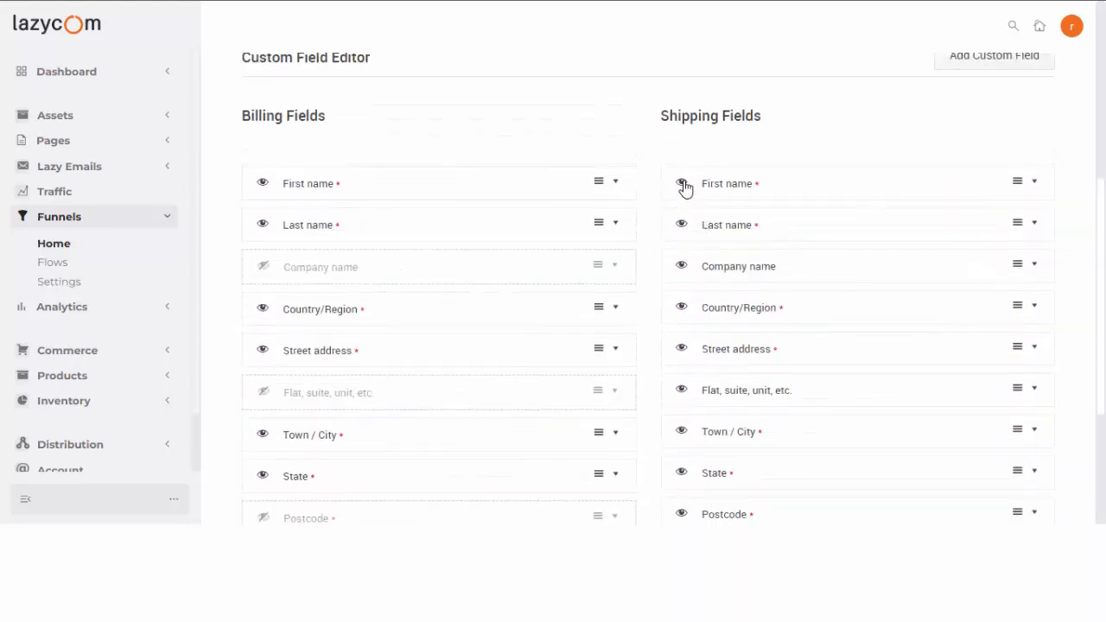
{"action": "left_click", "coordinate": [681, 184]}
{"action": "left_click", "coordinate": [683, 227]}
{"action": "left_click", "coordinate": [683, 269]}
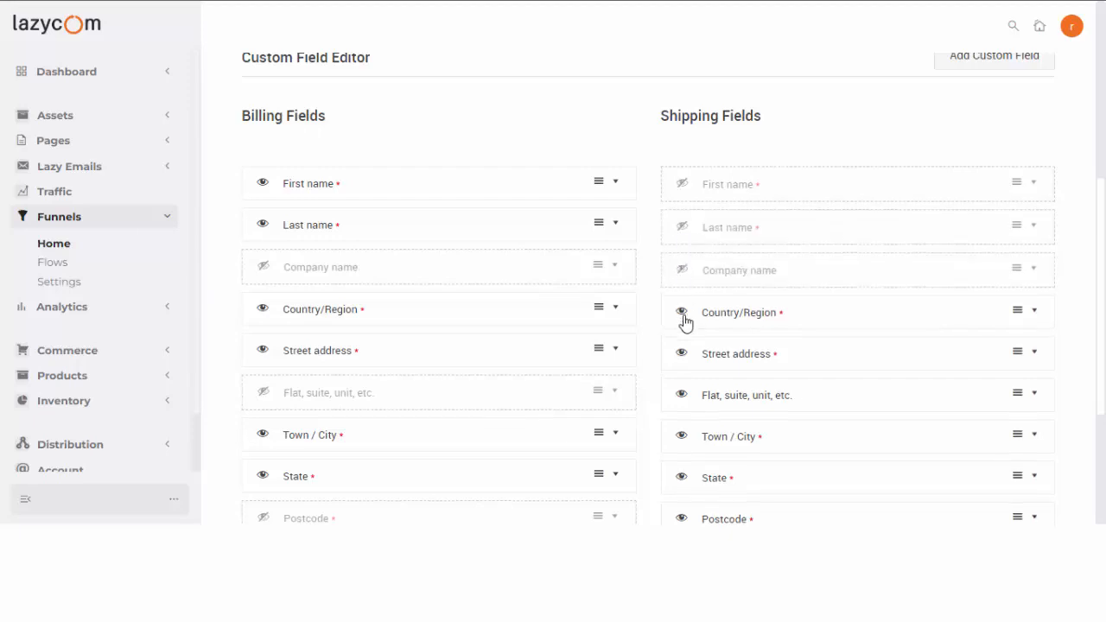
{"action": "left_click", "coordinate": [682, 314]}
{"action": "left_click", "coordinate": [681, 355]}
Hide the shipping Flat/suite, Town/City, State and Postcode fields, then save the settings.
{"action": "scroll", "coordinate": [689, 338], "scroll_direction": "down", "scroll_amount": 1}
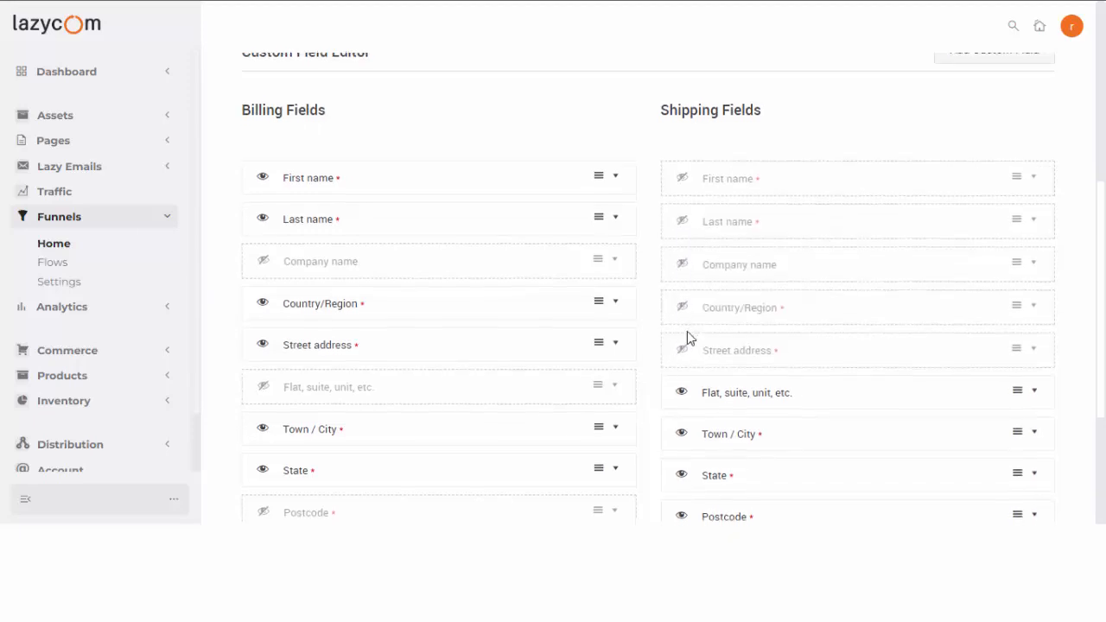
{"action": "scroll", "coordinate": [688, 338], "scroll_direction": "down", "scroll_amount": 2}
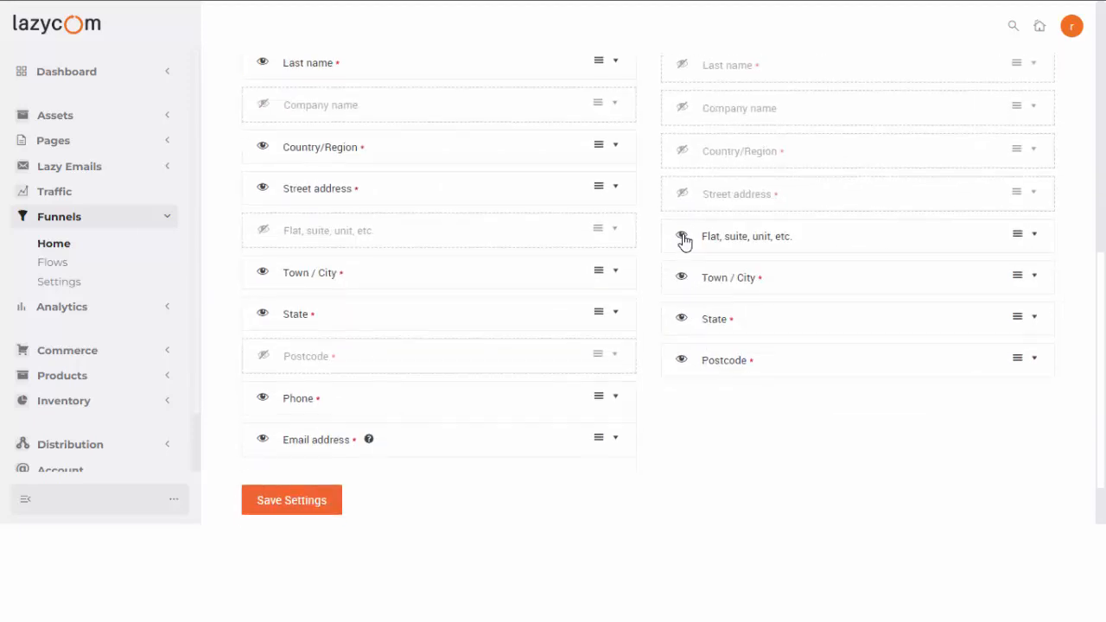
{"action": "left_click", "coordinate": [683, 236]}
{"action": "left_click", "coordinate": [682, 277]}
{"action": "left_click", "coordinate": [681, 320]}
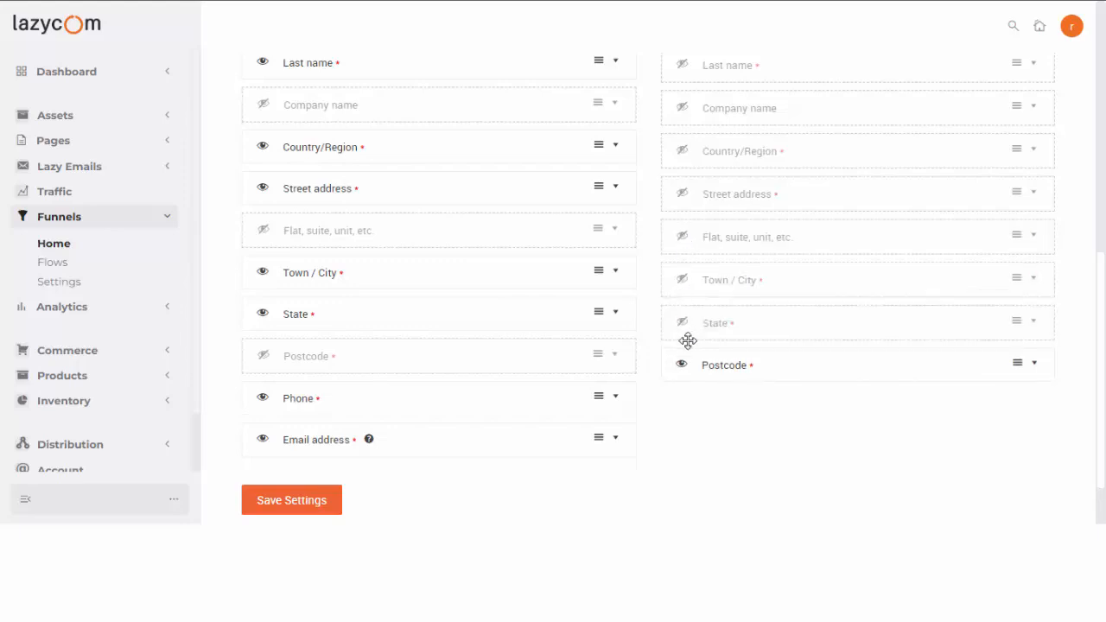
{"action": "left_click", "coordinate": [681, 365]}
{"action": "left_click", "coordinate": [285, 502]}
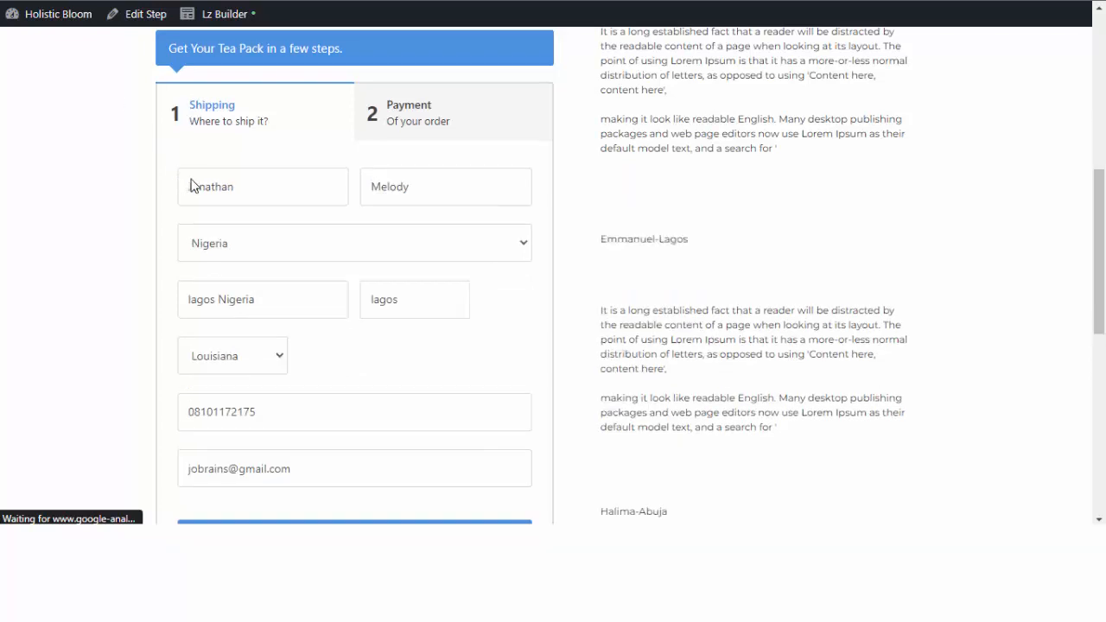
{"action": "scroll", "coordinate": [267, 208], "scroll_direction": "down", "scroll_amount": 4}
{"action": "scroll", "coordinate": [402, 199], "scroll_direction": "up", "scroll_amount": 3}
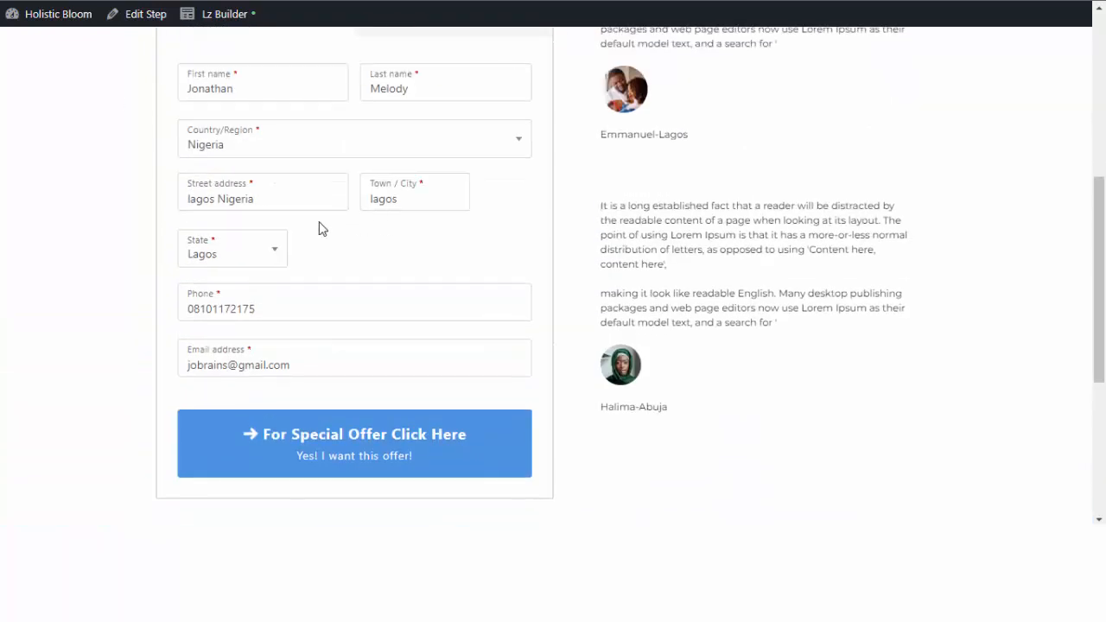
{"action": "scroll", "coordinate": [302, 222], "scroll_direction": "up", "scroll_amount": 1}
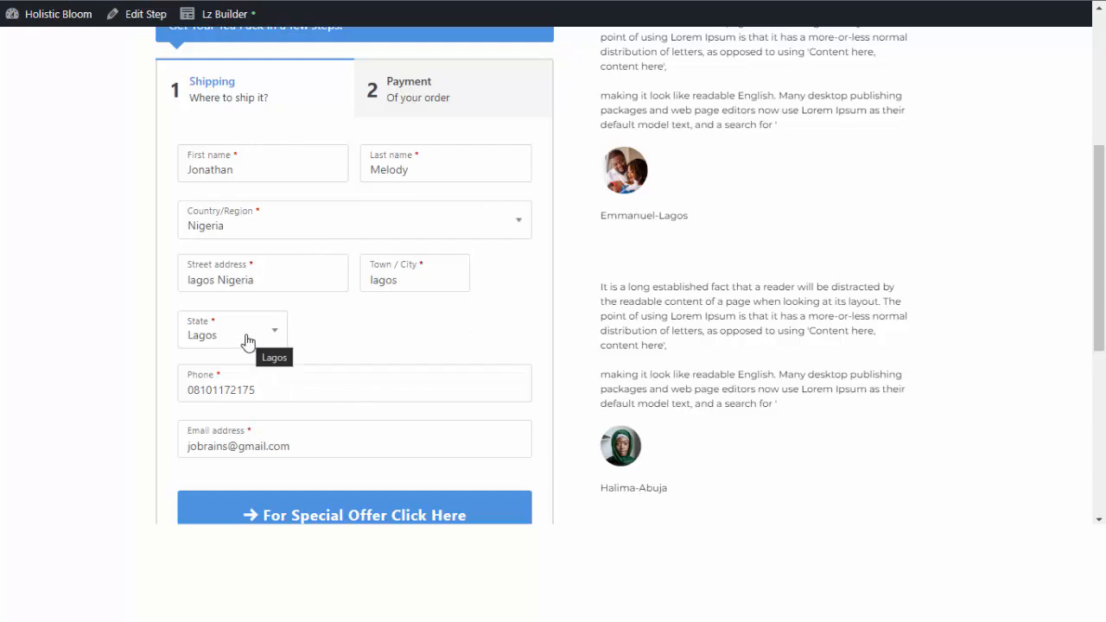
{"action": "scroll", "coordinate": [306, 353], "scroll_direction": "down", "scroll_amount": 2}
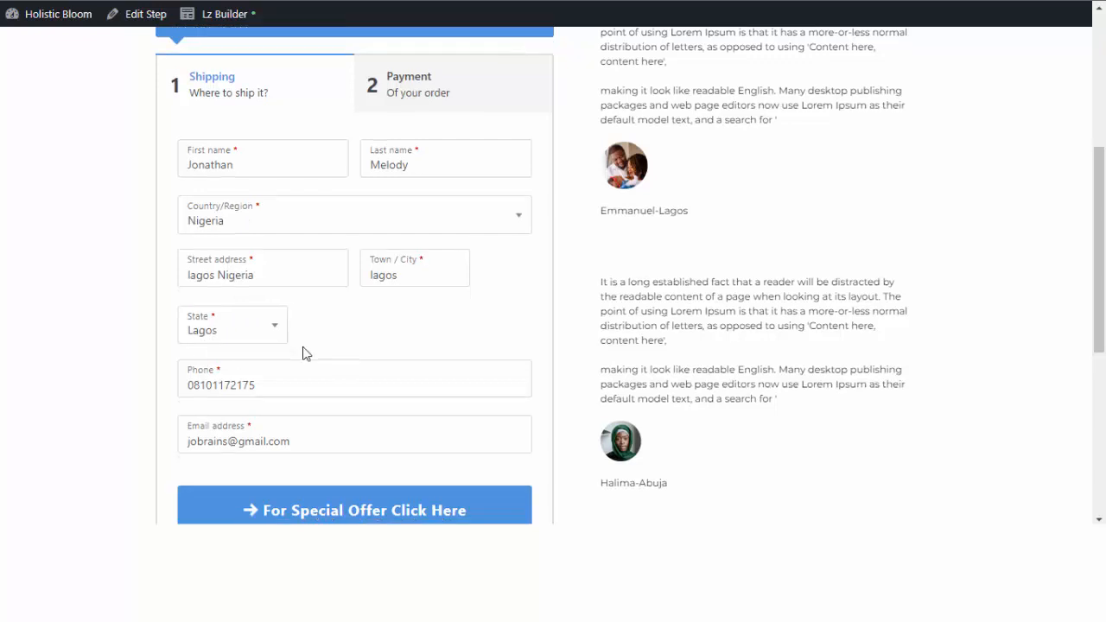
{"action": "scroll", "coordinate": [222, 261], "scroll_direction": "up", "scroll_amount": 1}
{"action": "scroll", "coordinate": [222, 261], "scroll_direction": "up", "scroll_amount": 1}
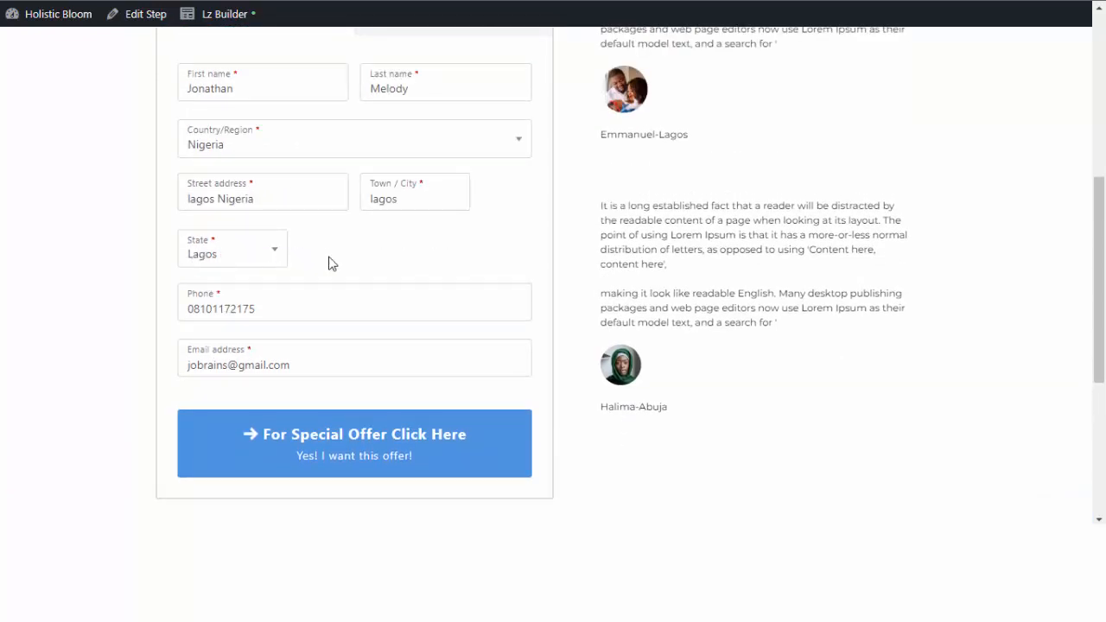
{"action": "scroll", "coordinate": [444, 262], "scroll_direction": "up", "scroll_amount": 3}
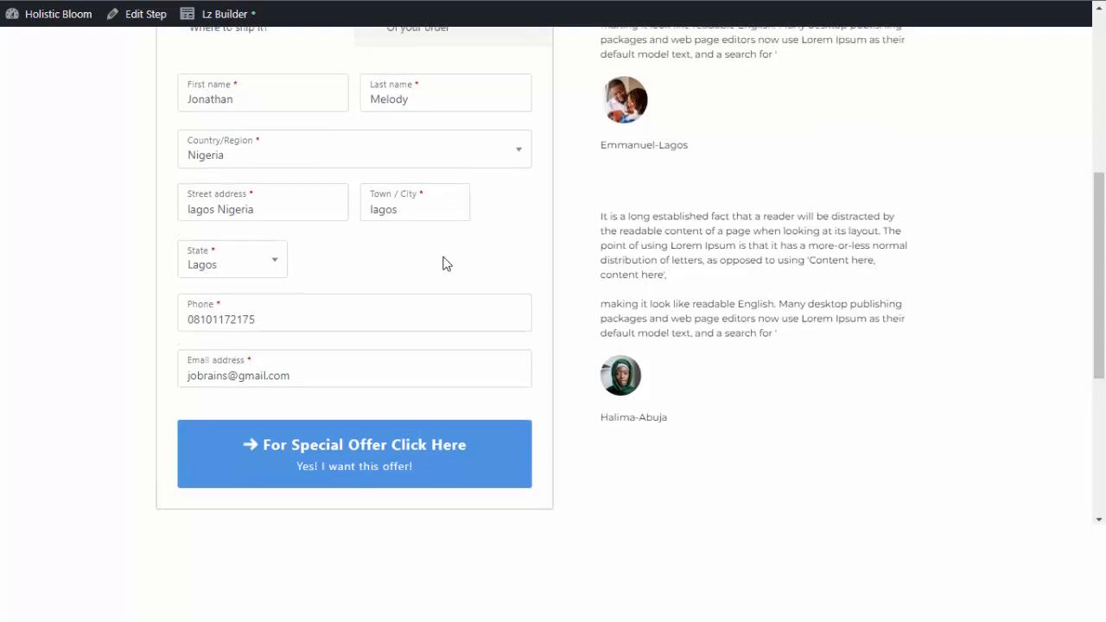
{"action": "scroll", "coordinate": [328, 310], "scroll_direction": "down", "scroll_amount": 2}
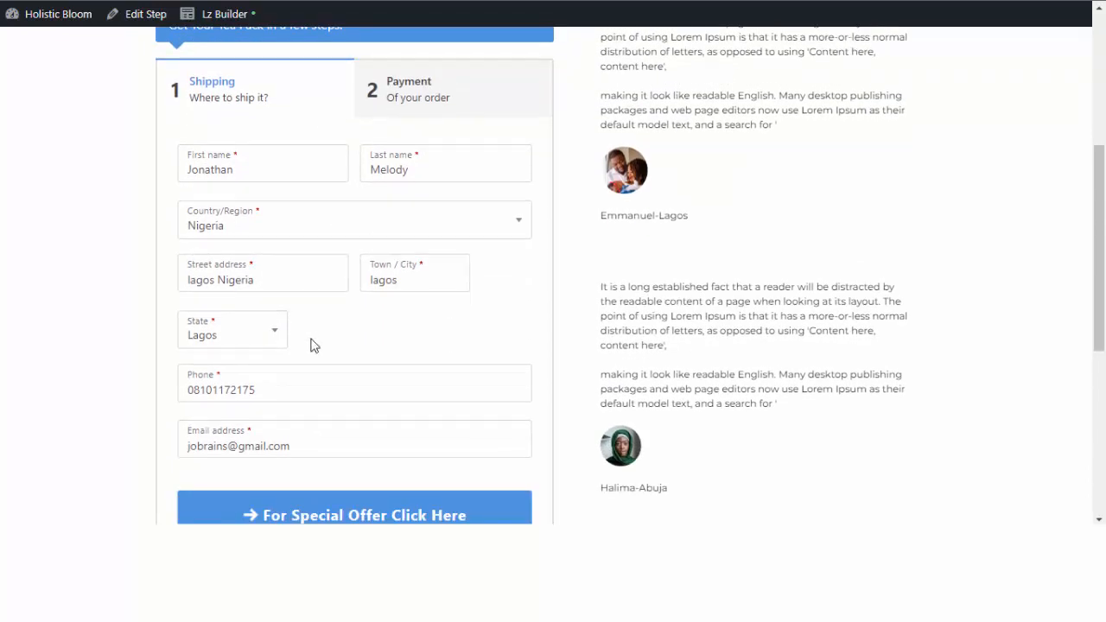
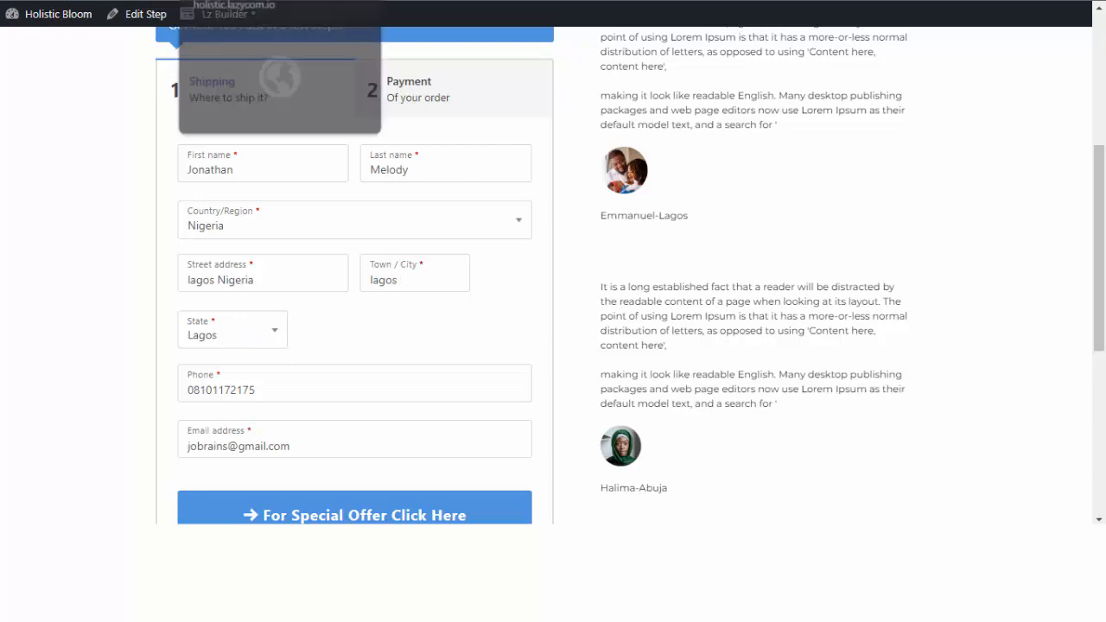
Go back to the Lazycom checkout field settings, where Company name, Flat/suite and Postcode are hidden.
{"action": "left_click", "coordinate": [108, 0]}
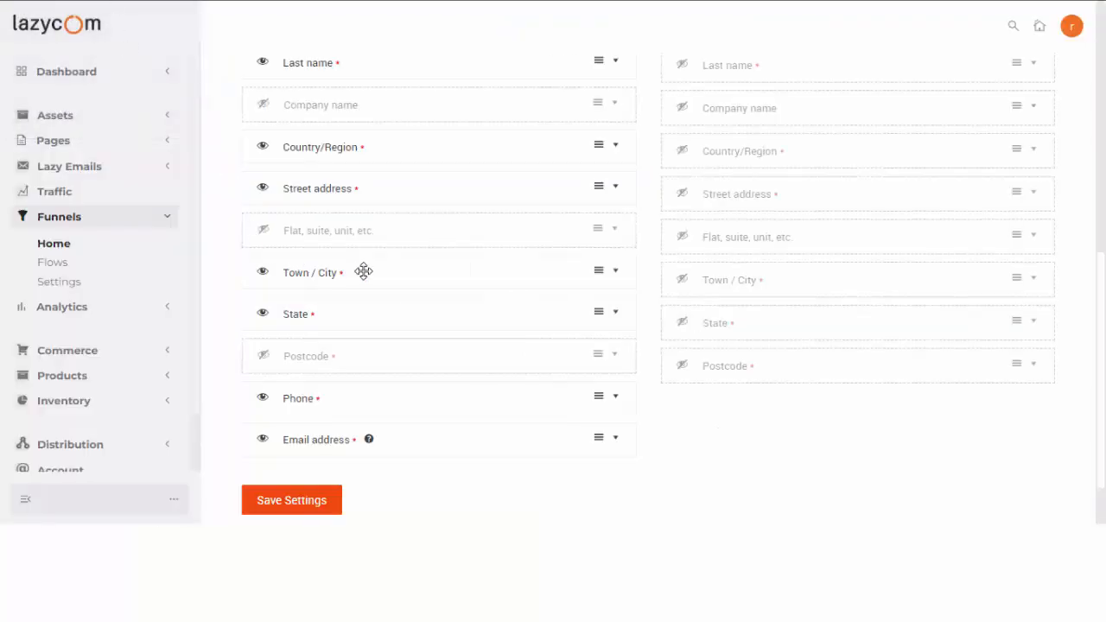
Set the Town / City checkout field width to 50%.
{"action": "left_click", "coordinate": [615, 274]}
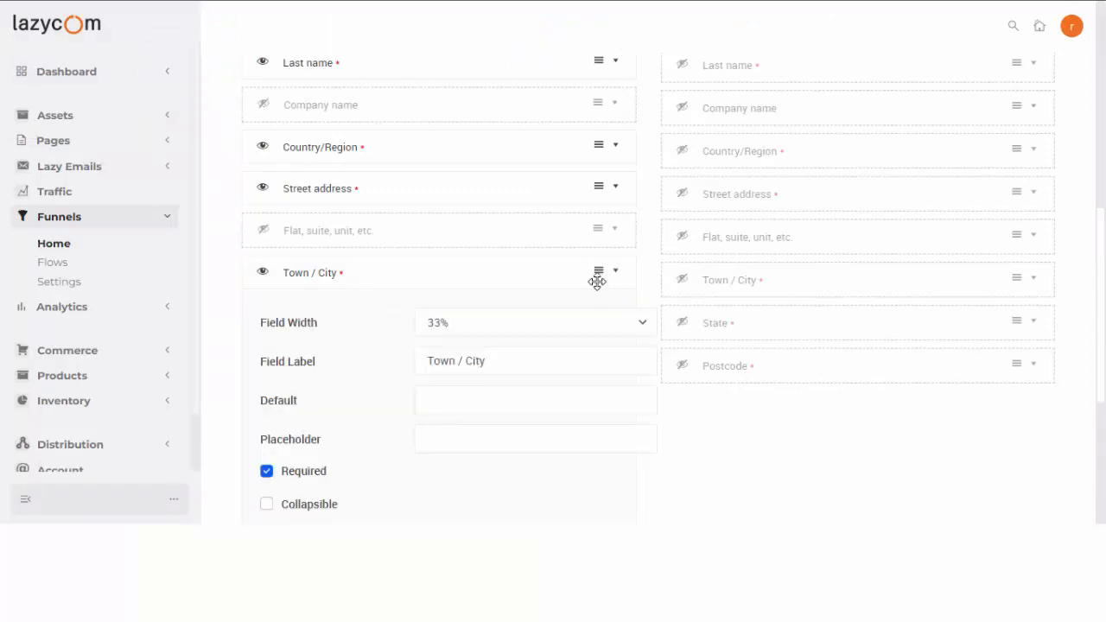
{"action": "left_click", "coordinate": [507, 330]}
{"action": "left_click", "coordinate": [508, 363]}
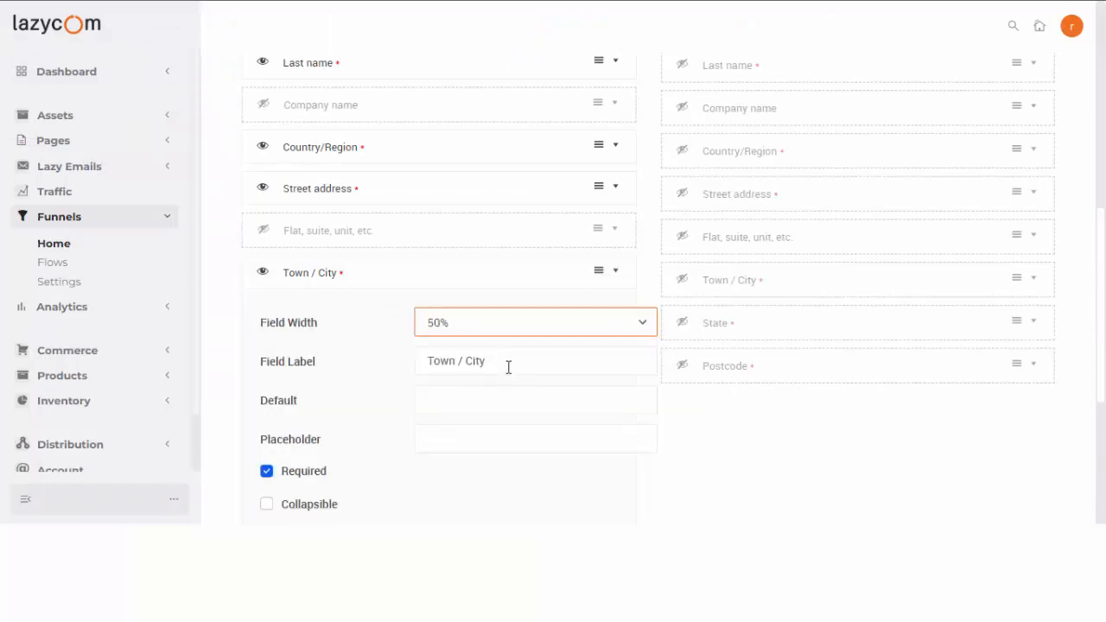
{"action": "left_click", "coordinate": [645, 273]}
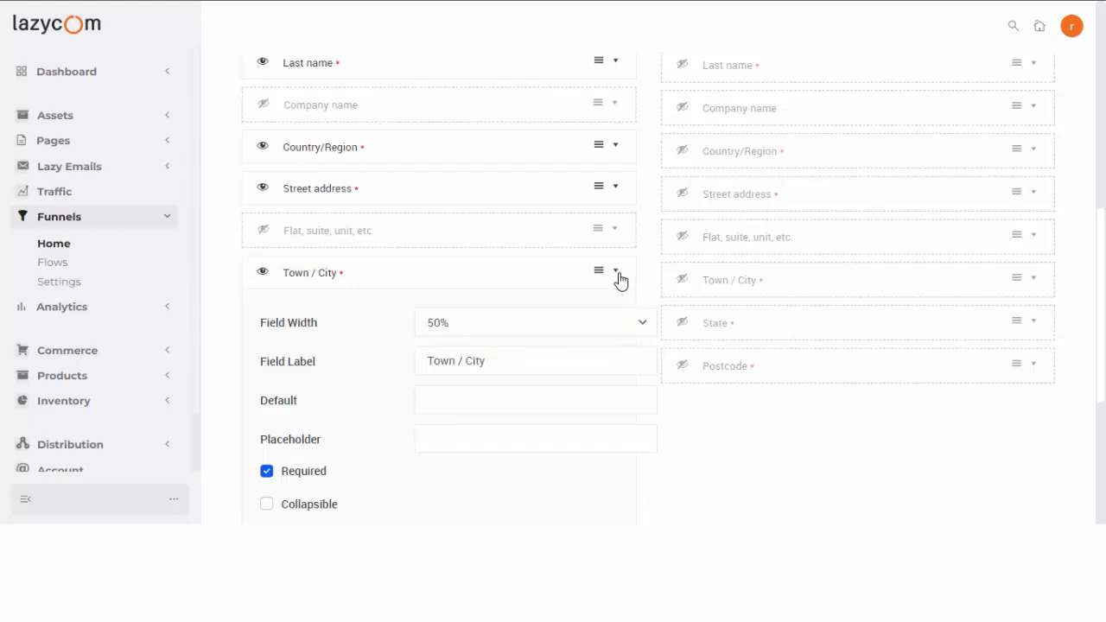
{"action": "left_click", "coordinate": [616, 273]}
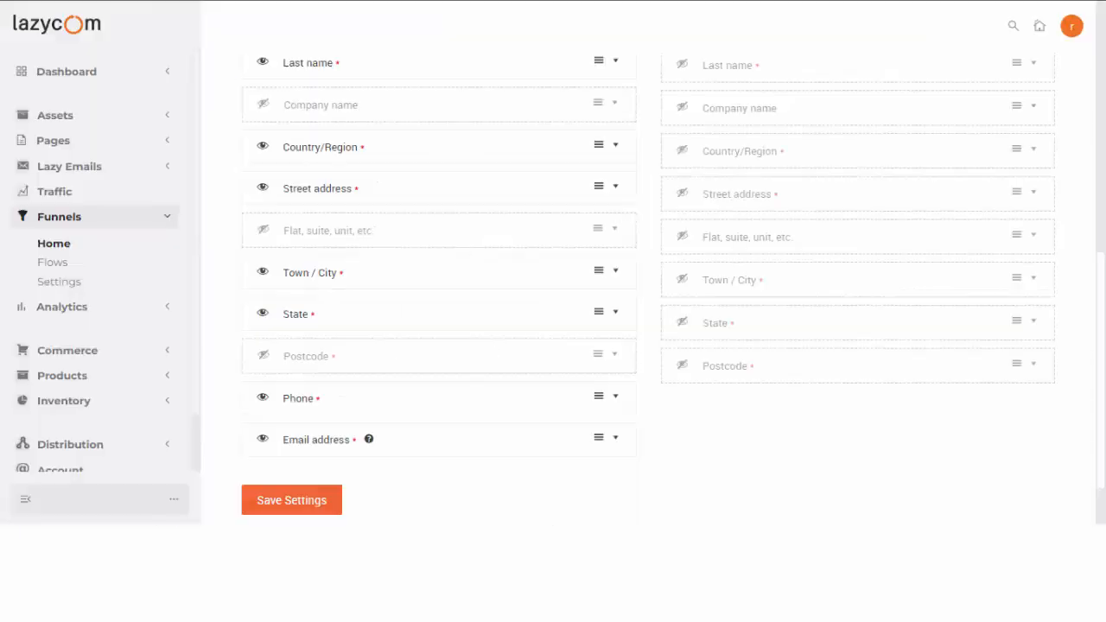
Set the State field width to 100% and save the checkout field settings.
{"action": "left_click", "coordinate": [615, 316]}
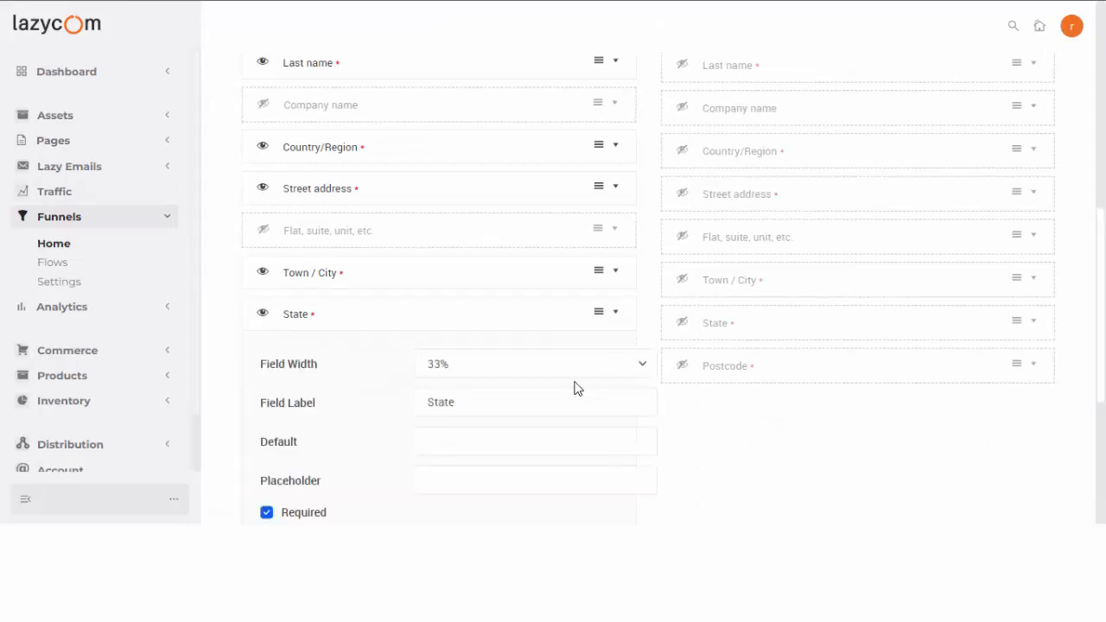
{"action": "left_click", "coordinate": [544, 378]}
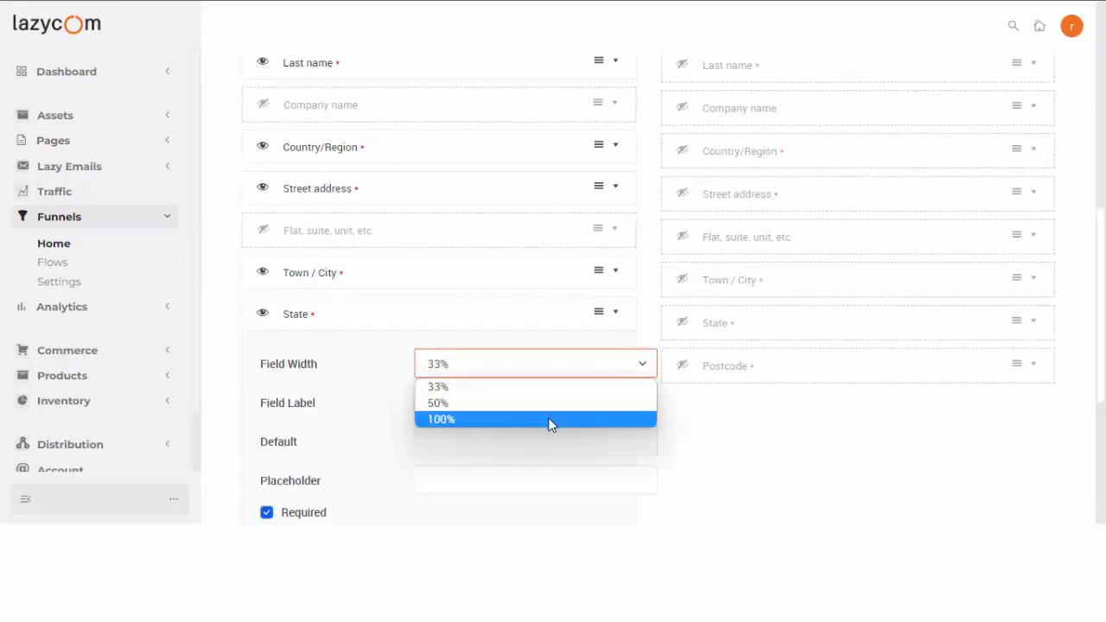
{"action": "left_click", "coordinate": [550, 421]}
{"action": "left_click", "coordinate": [646, 320]}
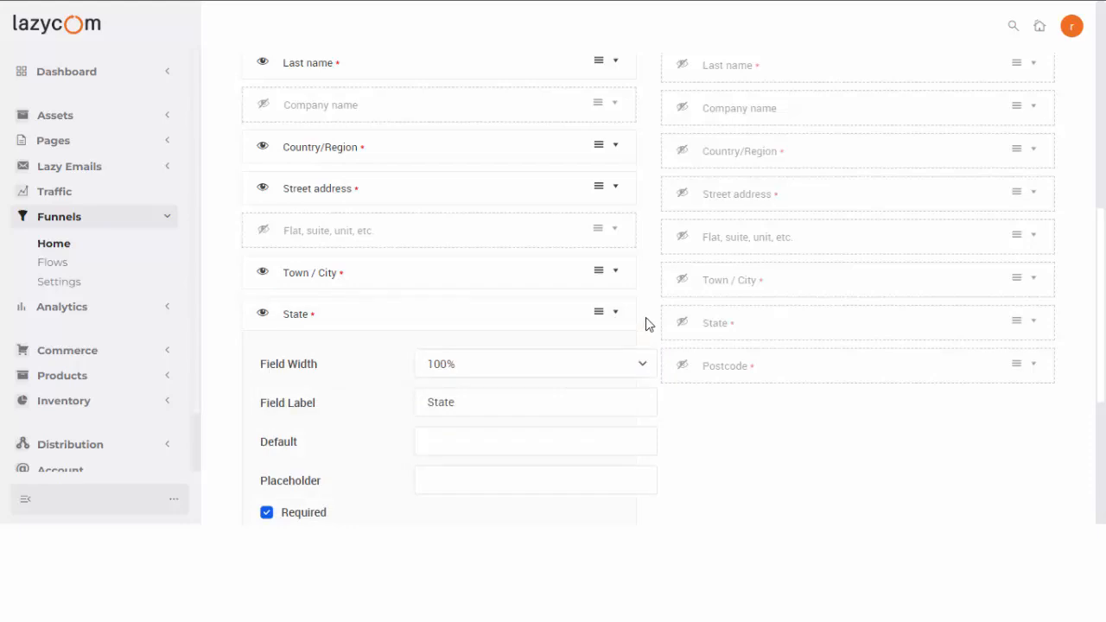
{"action": "scroll", "coordinate": [656, 316], "scroll_direction": "down", "scroll_amount": 4}
{"action": "left_click", "coordinate": [267, 428]}
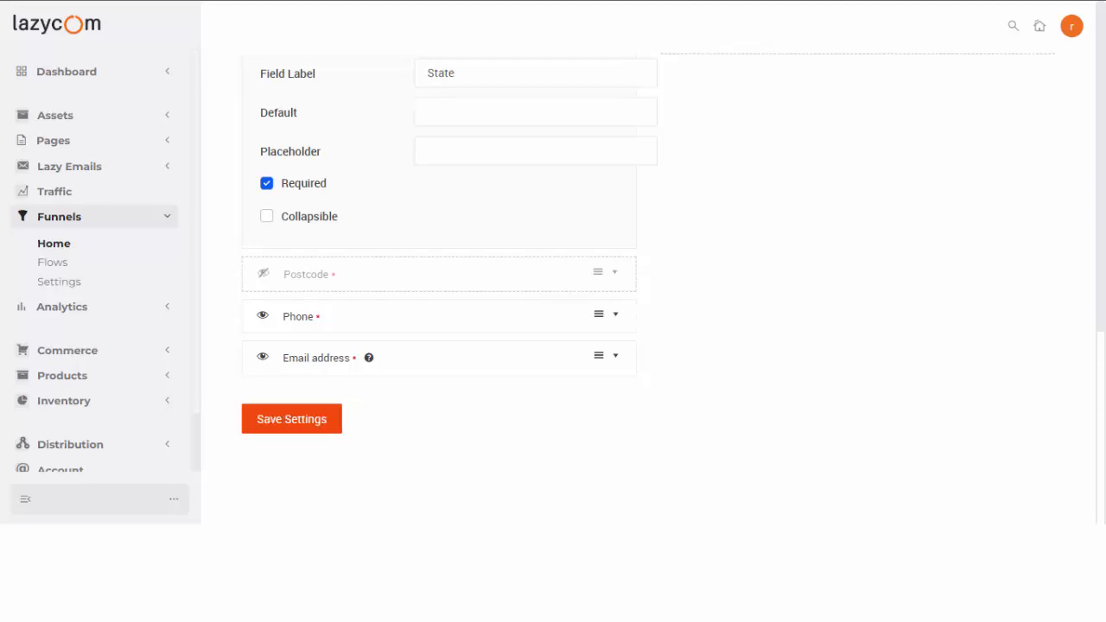
{"action": "left_click", "coordinate": [777, 0]}
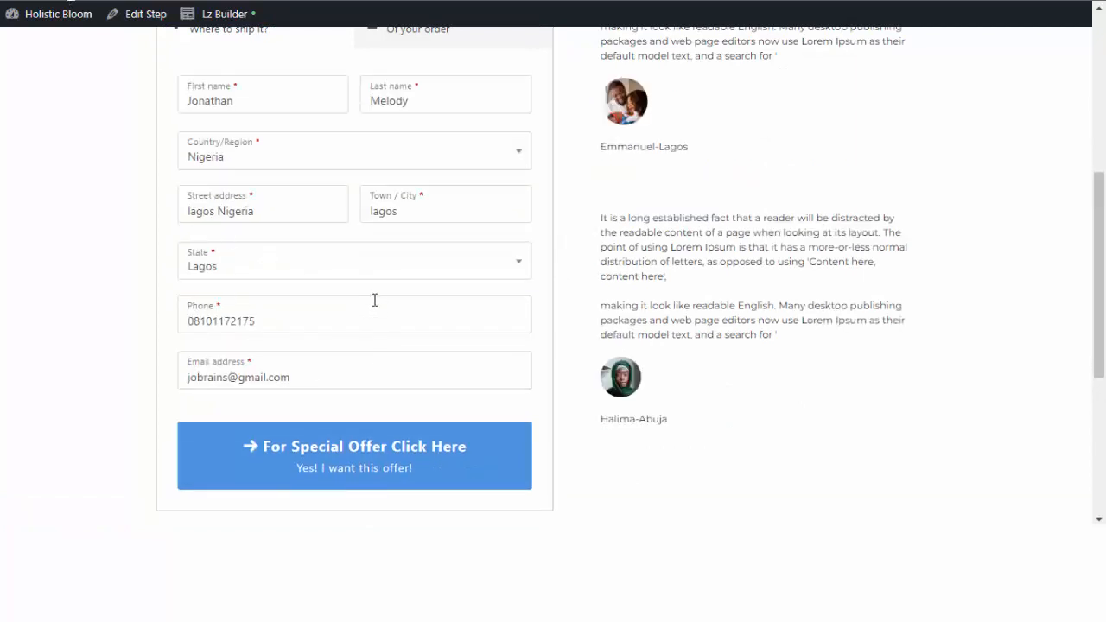
{"action": "scroll", "coordinate": [389, 227], "scroll_direction": "up", "scroll_amount": 1}
{"action": "scroll", "coordinate": [361, 440], "scroll_direction": "down", "scroll_amount": 3}
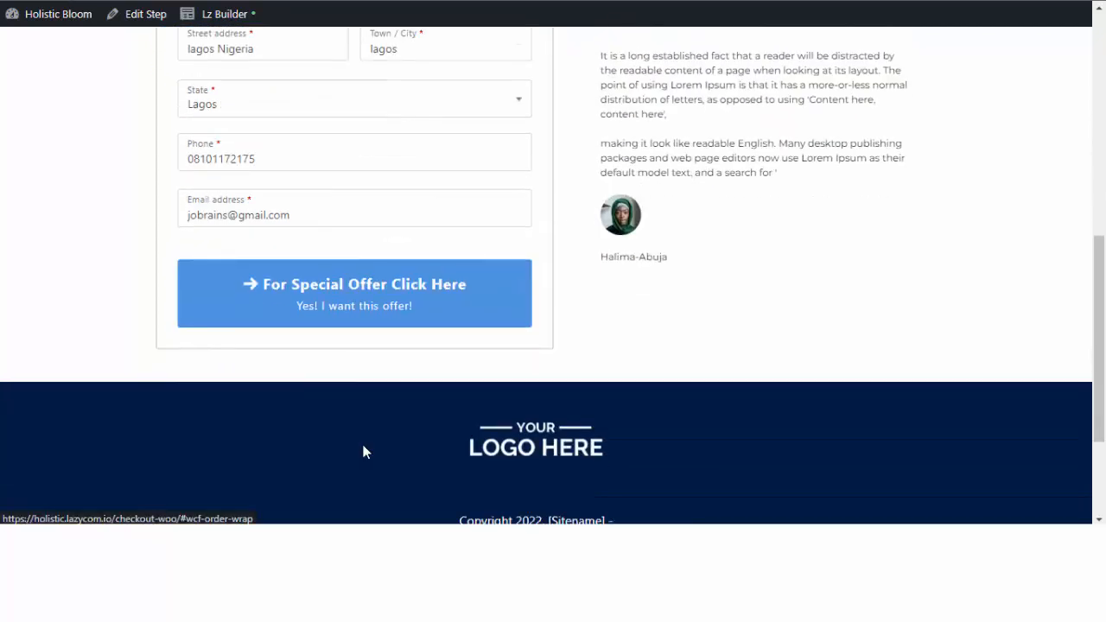
{"action": "scroll", "coordinate": [361, 440], "scroll_direction": "down", "scroll_amount": 2}
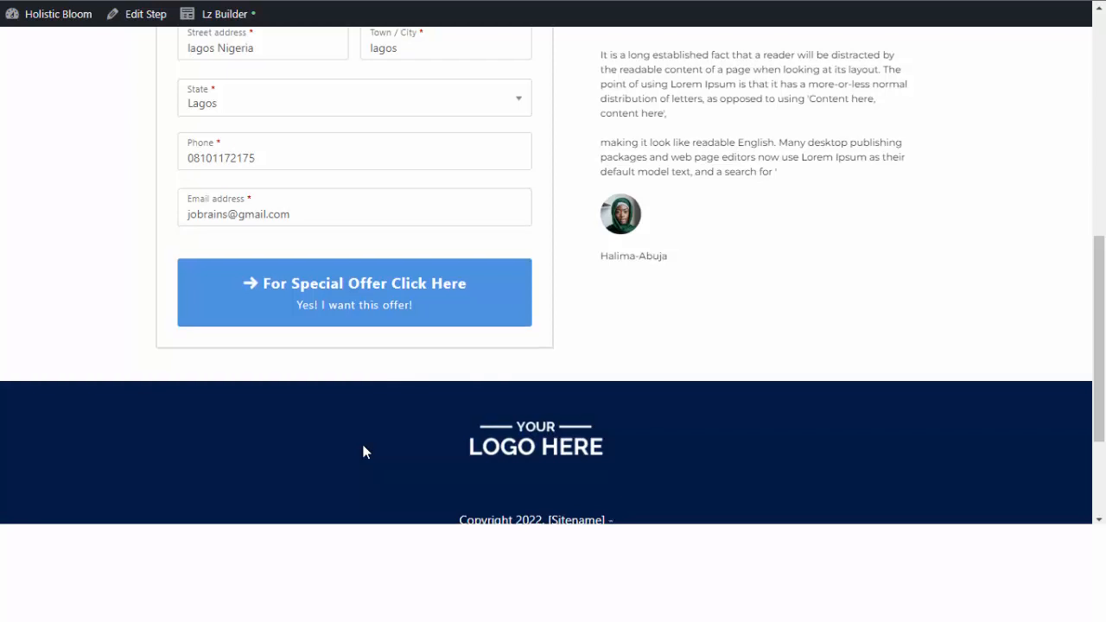
{"action": "scroll", "coordinate": [486, 393], "scroll_direction": "up", "scroll_amount": 9}
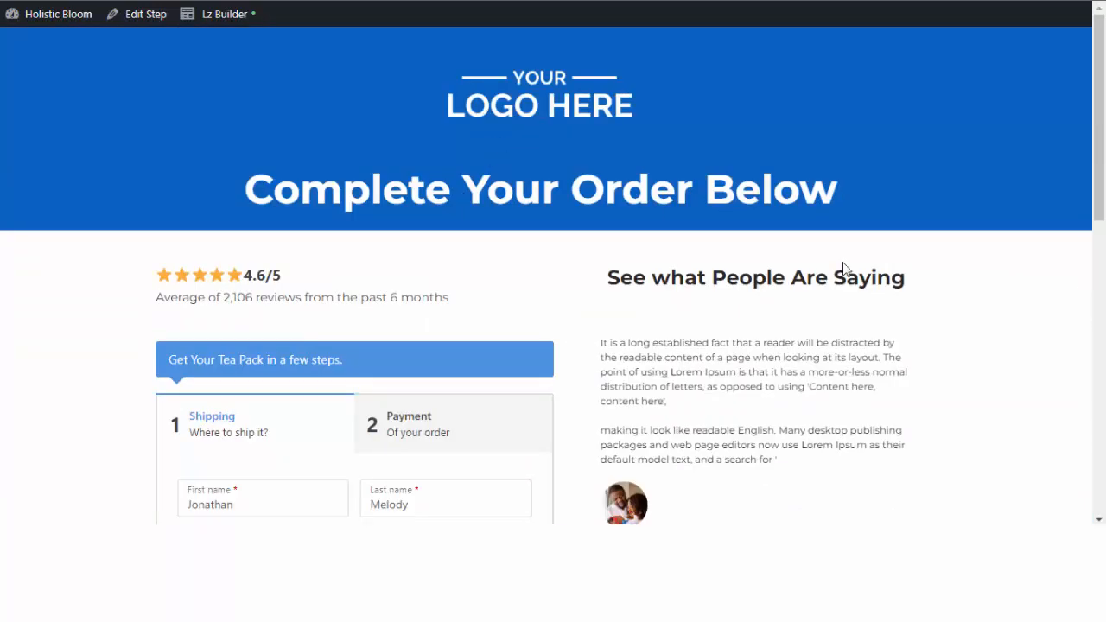
Open the Checkout Page in Lz Builder and bring up the header row's Background Colour picker.
{"action": "left_click", "coordinate": [207, 15]}
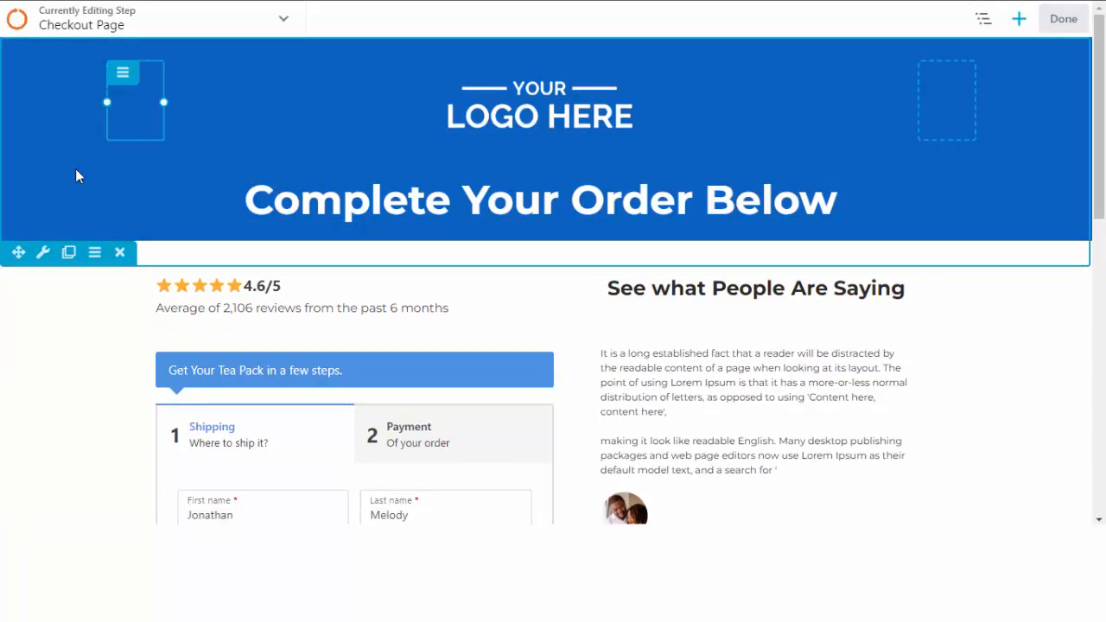
{"action": "left_click", "coordinate": [42, 251]}
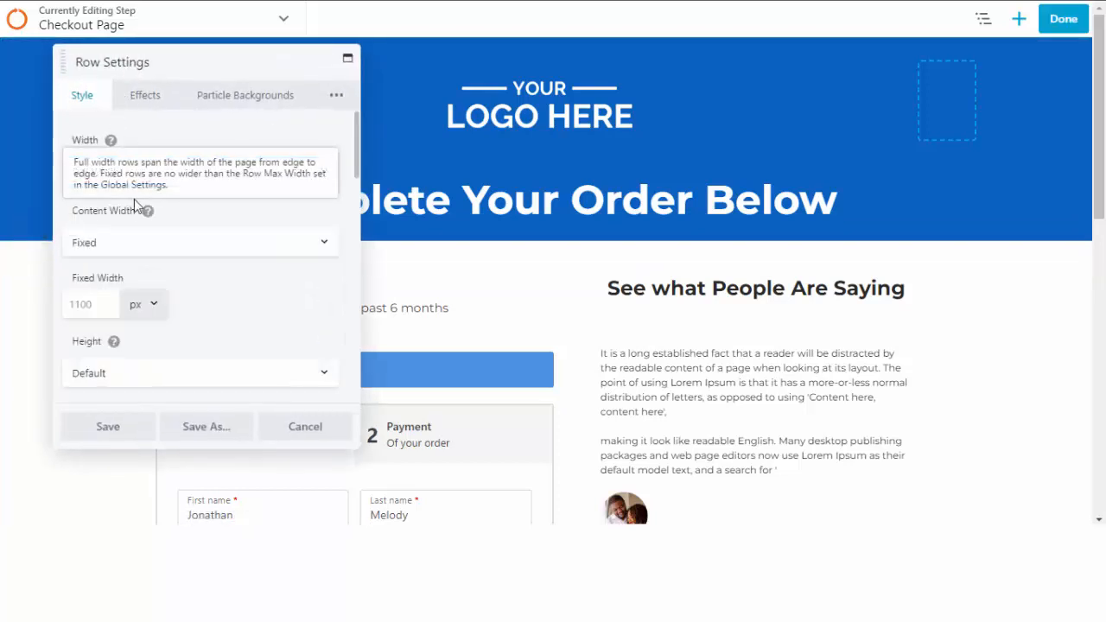
{"action": "scroll", "coordinate": [173, 272], "scroll_direction": "down", "scroll_amount": 8}
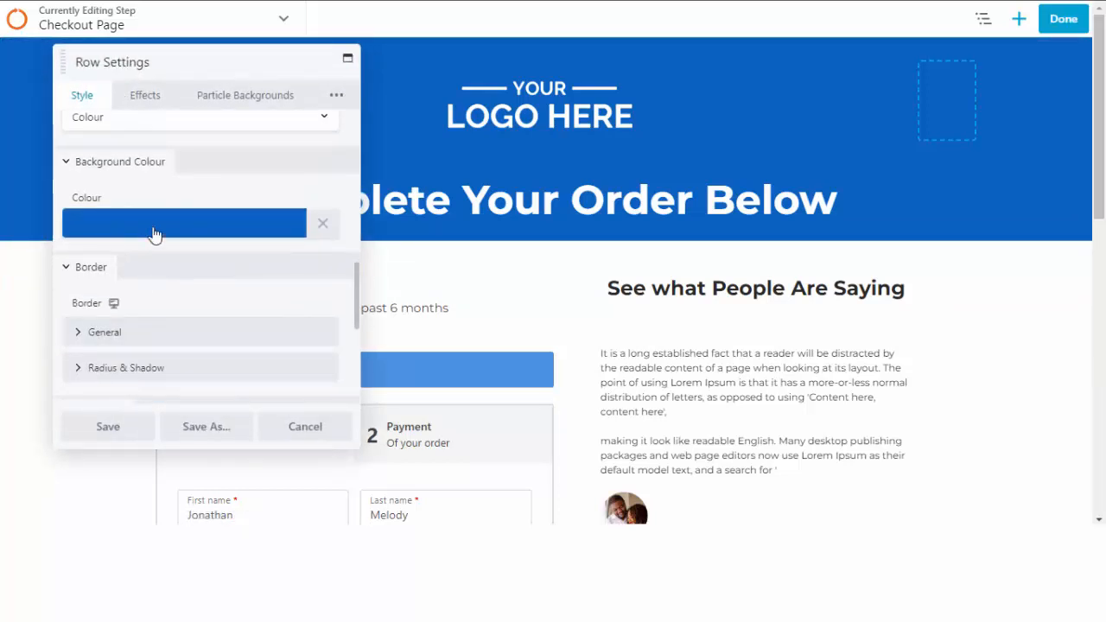
{"action": "left_click", "coordinate": [153, 233]}
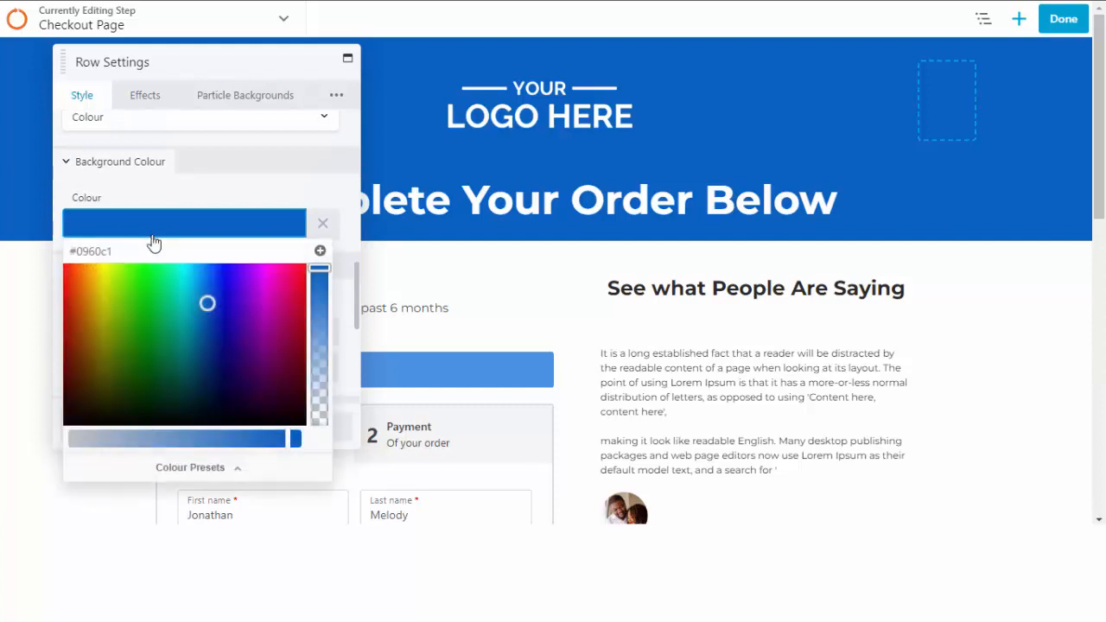
Try black, green, blue, purple, red and pink header background colours.
{"action": "left_click", "coordinate": [73, 415]}
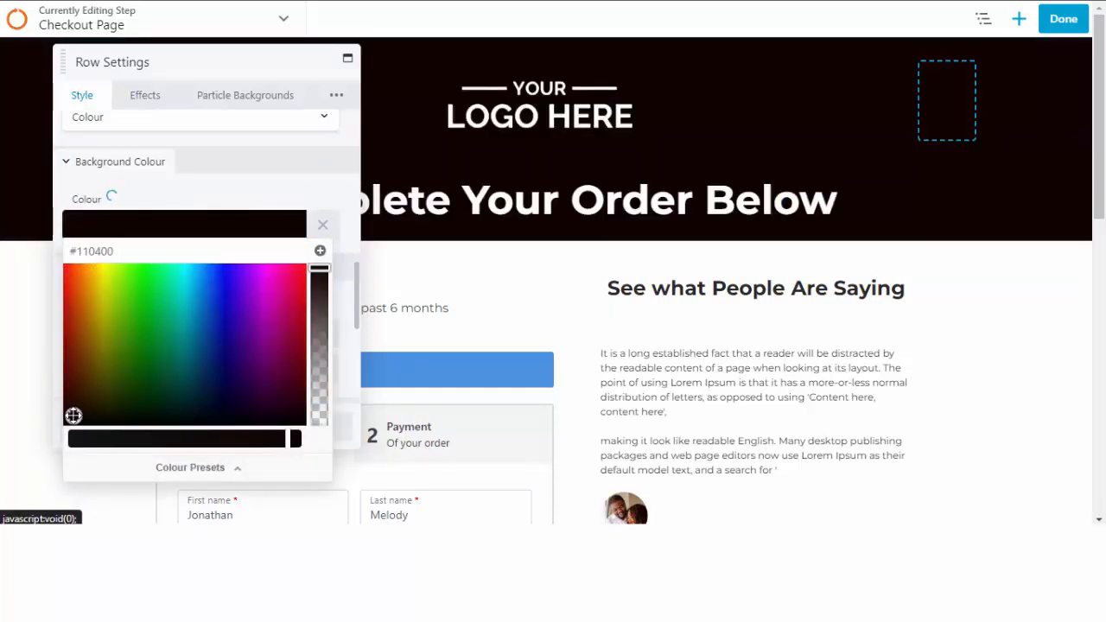
{"action": "left_click", "coordinate": [131, 322]}
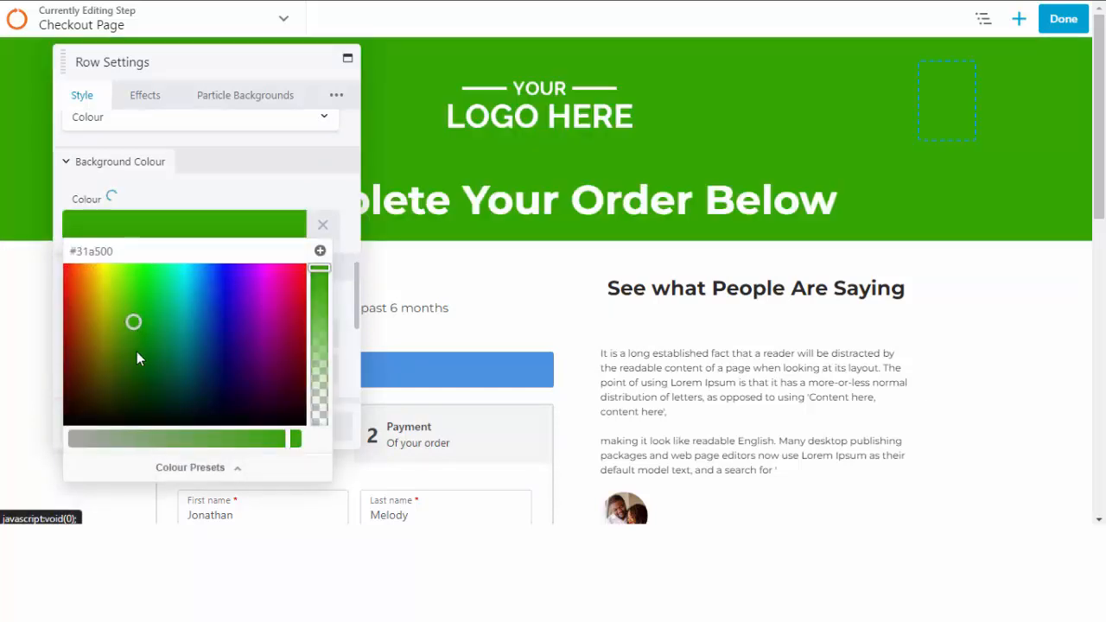
{"action": "left_click", "coordinate": [139, 357]}
{"action": "left_click", "coordinate": [217, 345]}
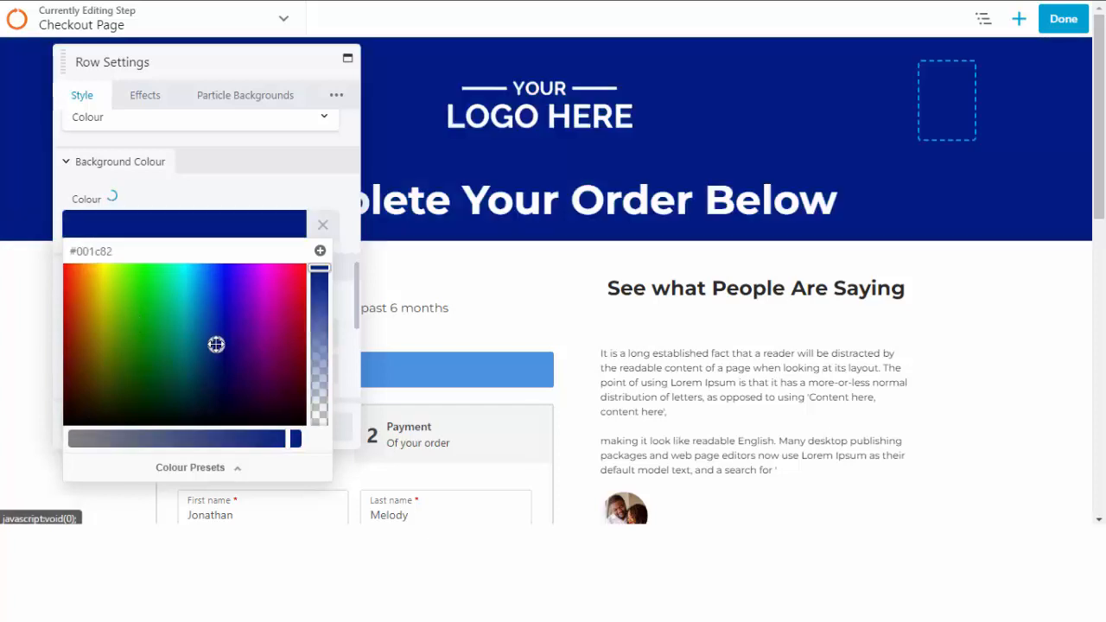
{"action": "left_click", "coordinate": [226, 276]}
{"action": "left_click", "coordinate": [239, 383]}
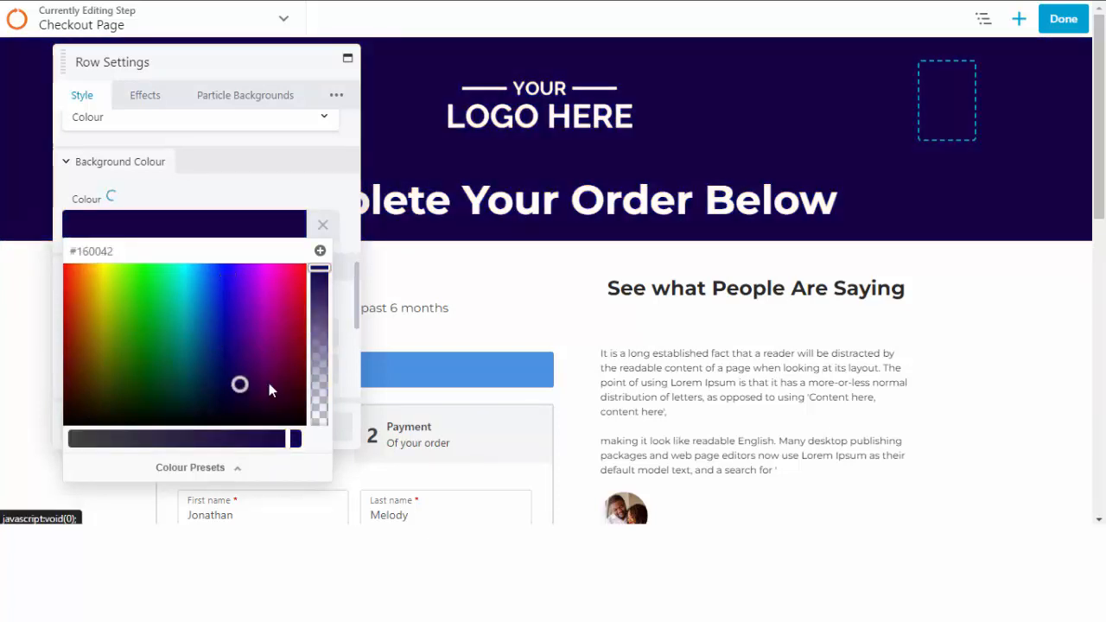
{"action": "left_click", "coordinate": [300, 372]}
{"action": "left_click", "coordinate": [288, 299]}
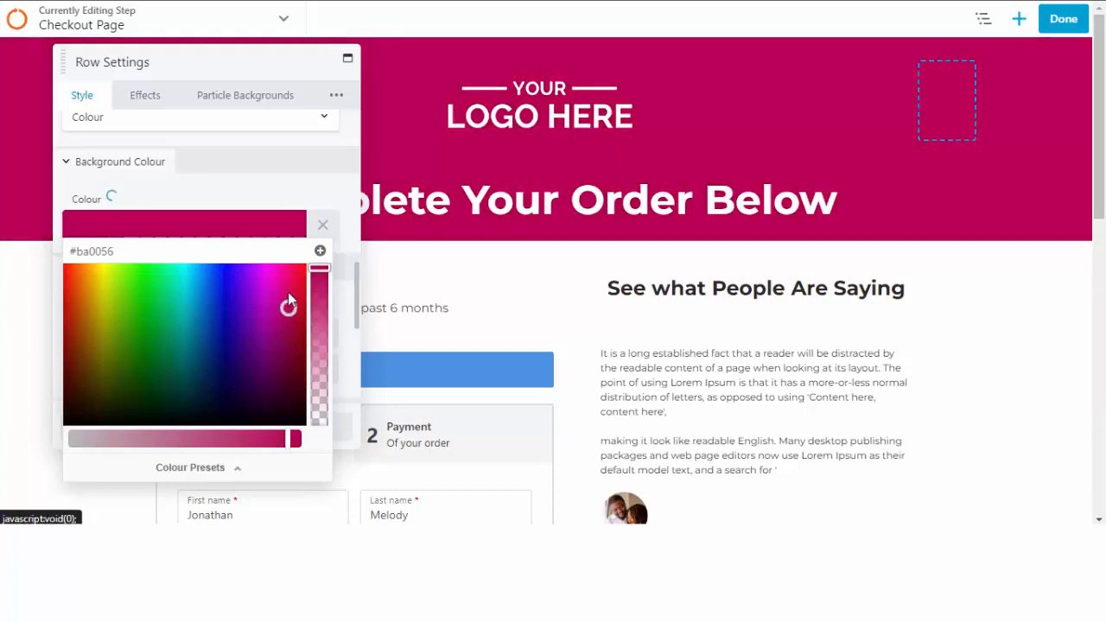
{"action": "left_click", "coordinate": [288, 281]}
{"action": "left_click_drag", "start_coordinate": [249, 313], "coordinate": [249, 303]}
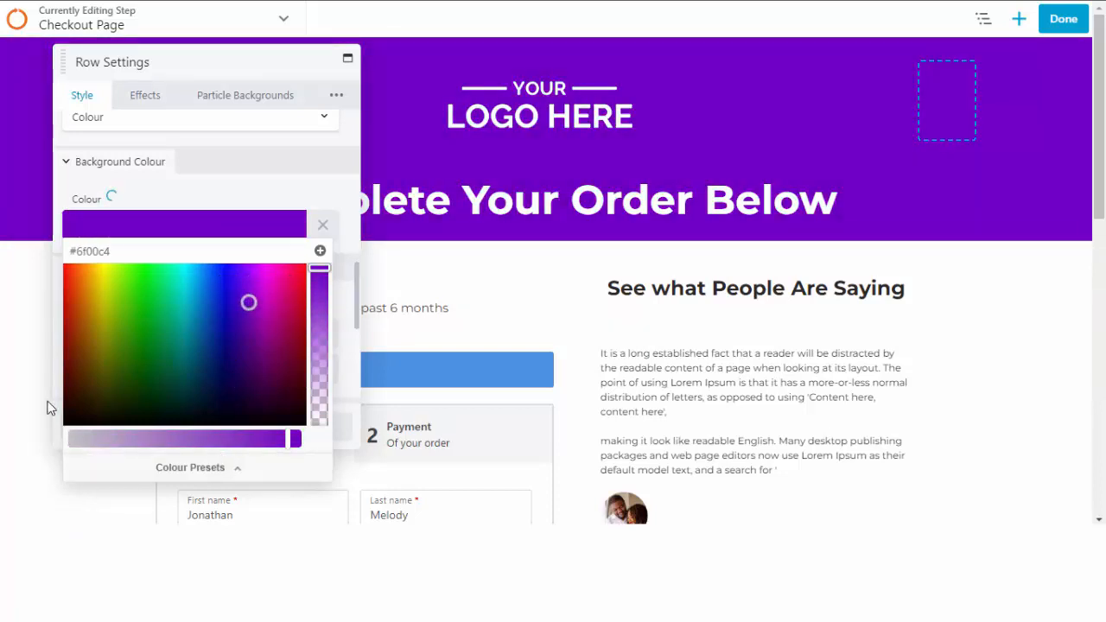
Close the colour picker and cancel the header row colour changes.
{"action": "scroll", "coordinate": [13, 377], "scroll_direction": "down", "scroll_amount": 1}
{"action": "scroll", "coordinate": [14, 378], "scroll_direction": "down", "scroll_amount": 3}
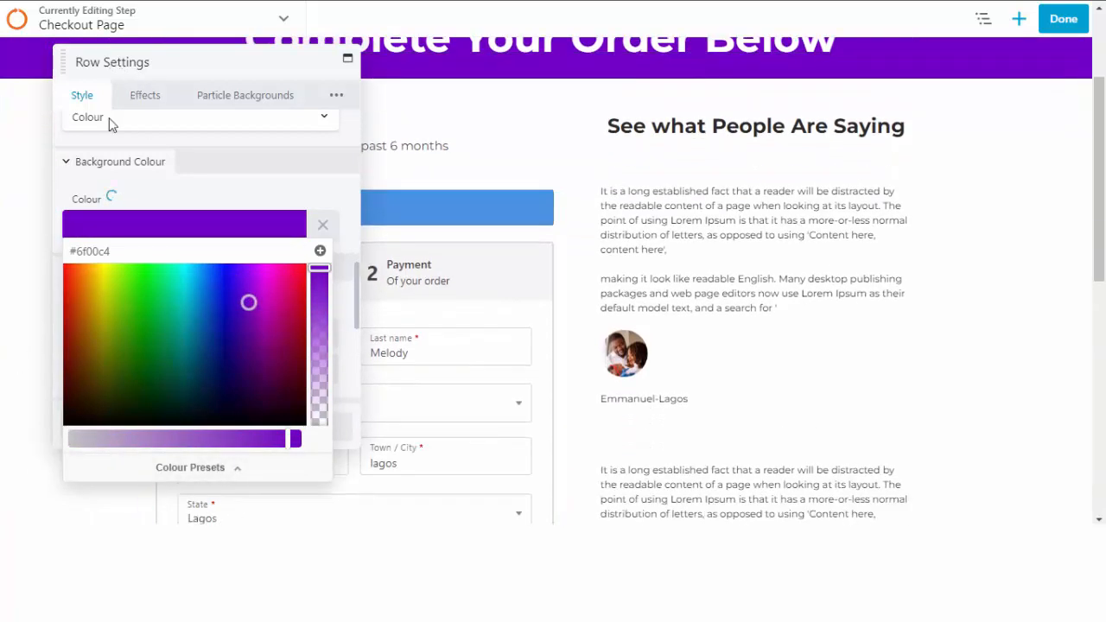
{"action": "left_click", "coordinate": [83, 95]}
{"action": "left_click", "coordinate": [303, 424]}
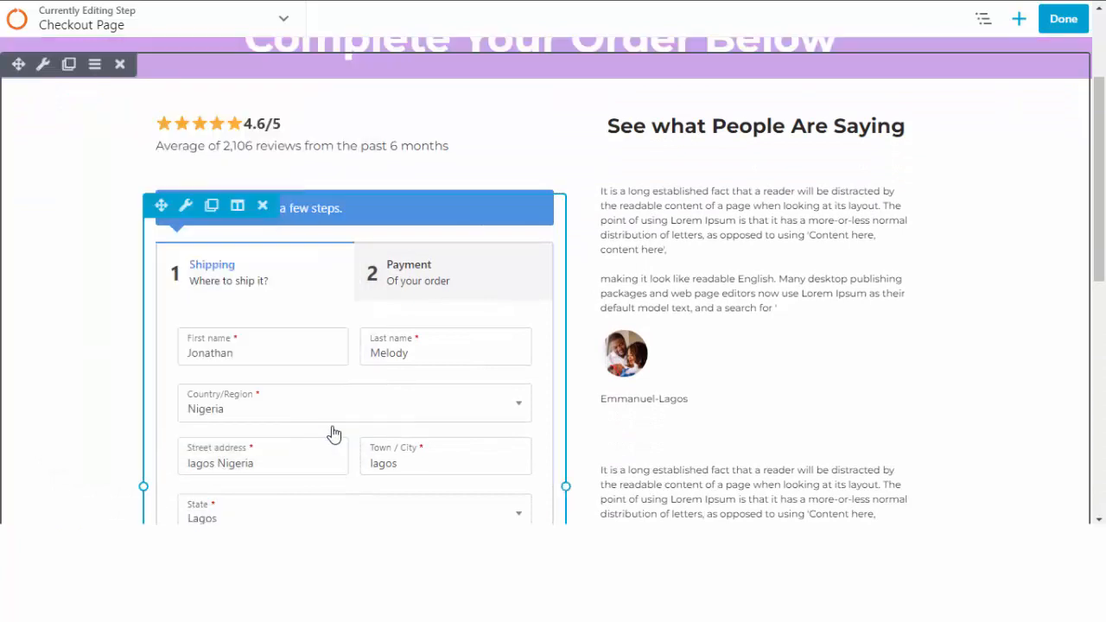
{"action": "scroll", "coordinate": [590, 351], "scroll_direction": "up", "scroll_amount": 1}
{"action": "scroll", "coordinate": [590, 352], "scroll_direction": "up", "scroll_amount": 2}
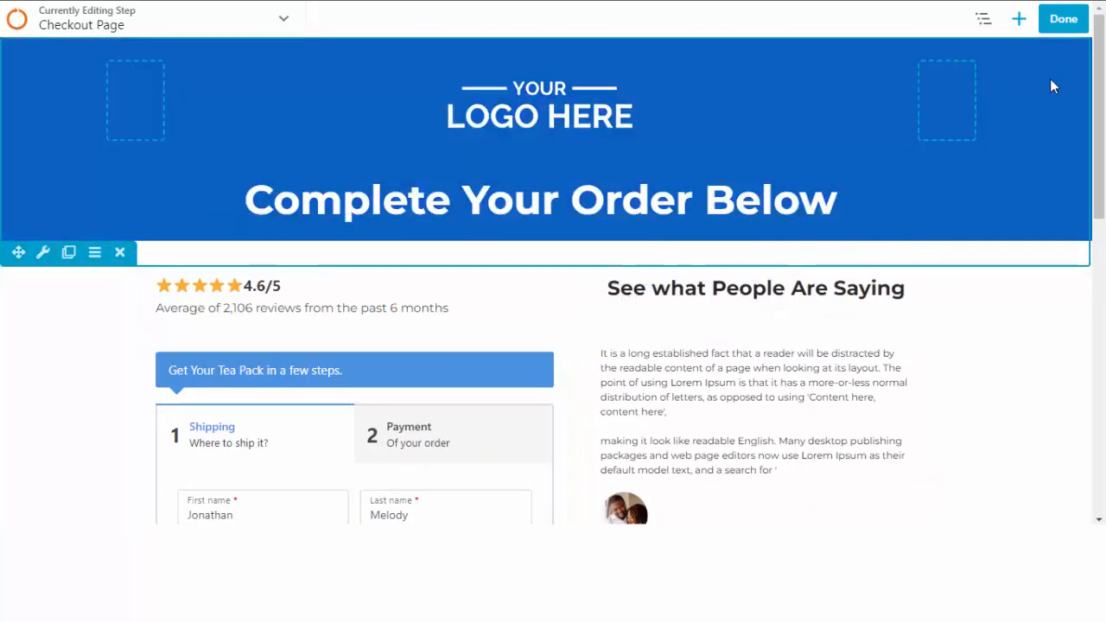
Publish the checkout page edits and copy the checkout-woo page URL.
{"action": "left_click", "coordinate": [1063, 21]}
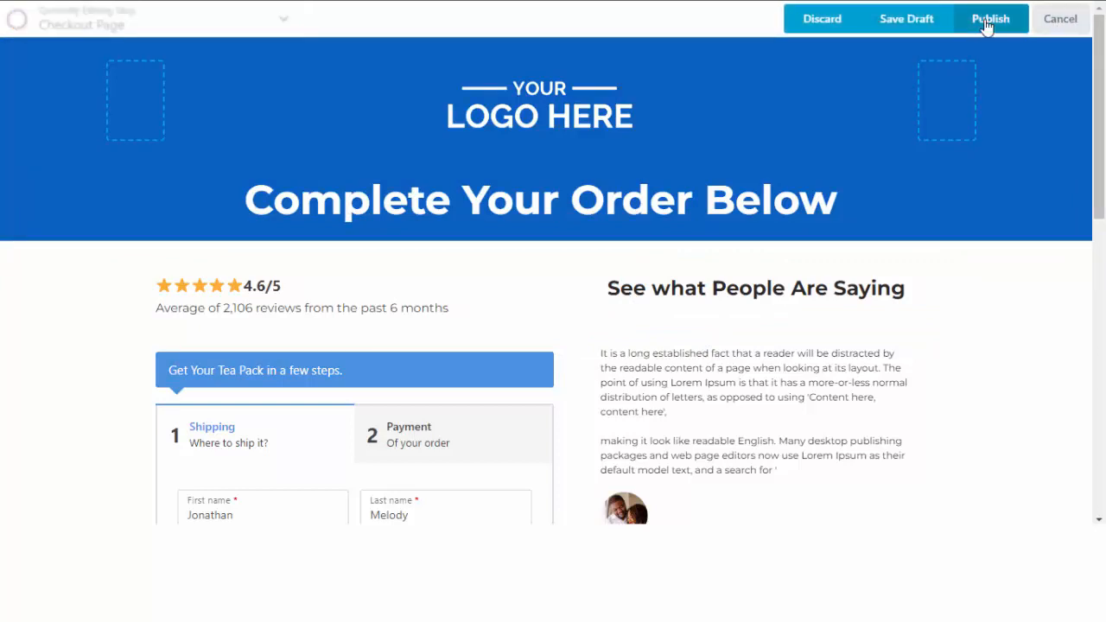
{"action": "left_click", "coordinate": [987, 21]}
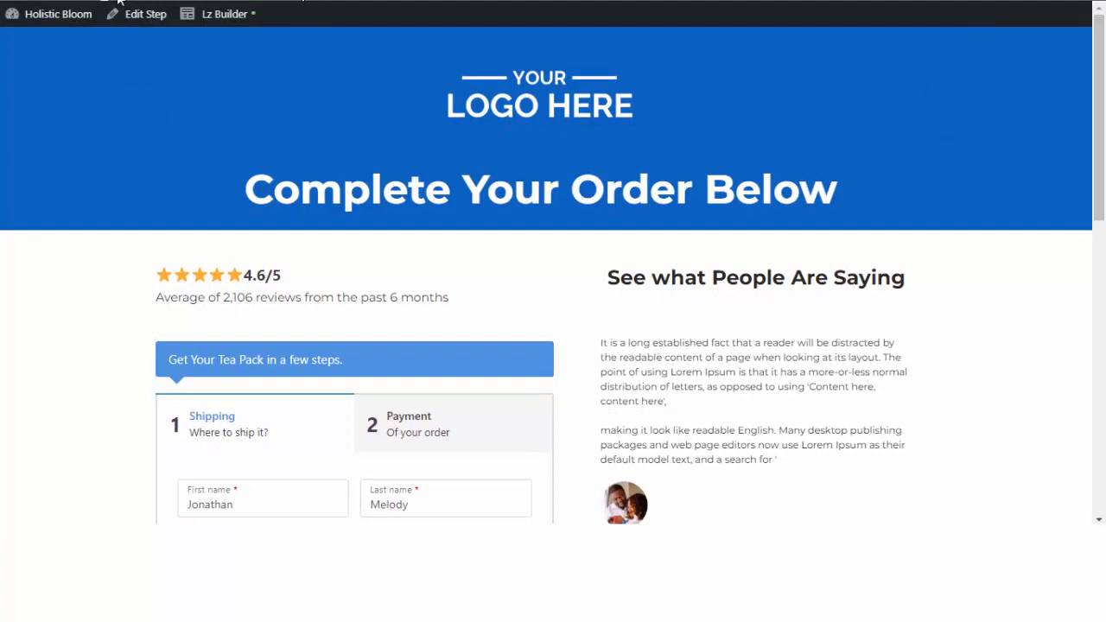
{"action": "right_click", "coordinate": [161, 1]}
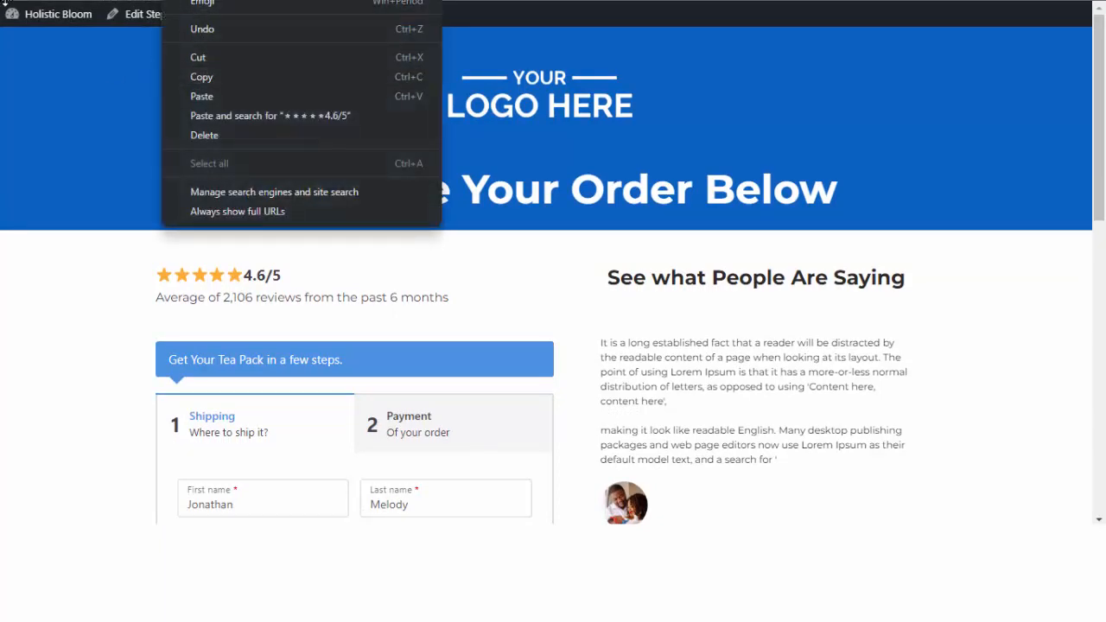
{"action": "left_click", "coordinate": [6, 4]}
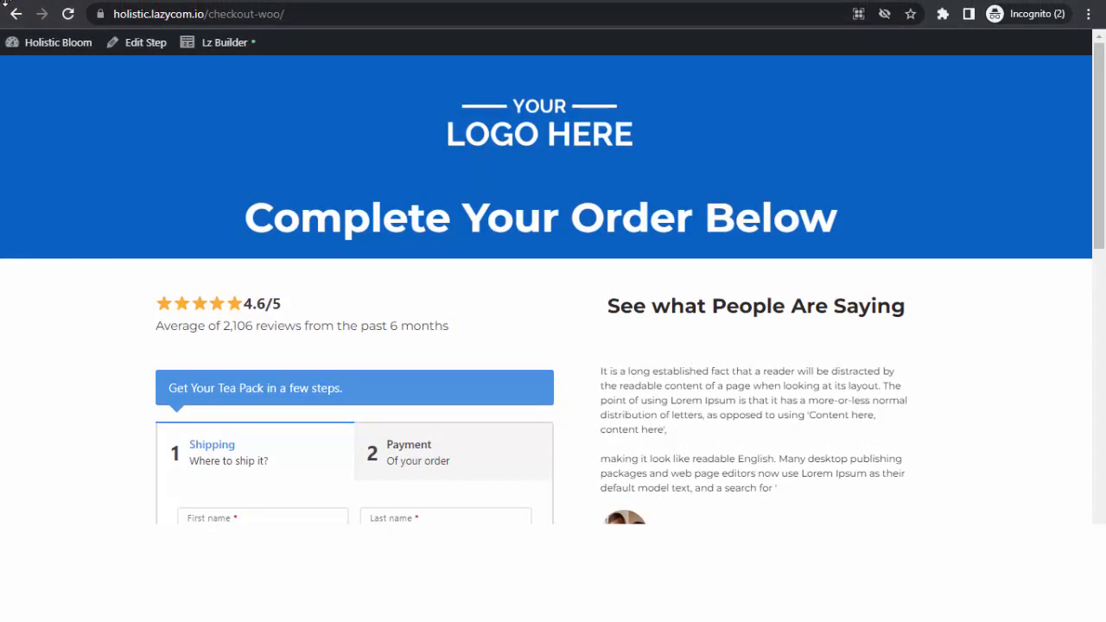
{"action": "left_click", "coordinate": [274, 13]}
{"action": "left_click_drag", "start_coordinate": [287, 14], "coordinate": [321, 14]}
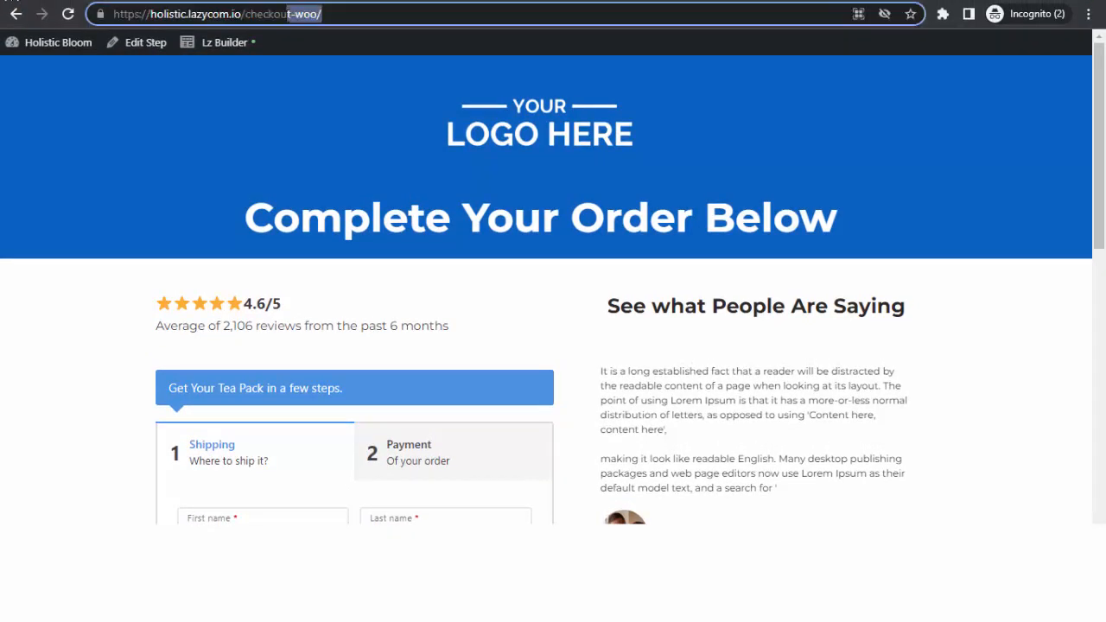
{"action": "triple_click", "coordinate": [278, 14]}
{"action": "key", "text": "ctrl+c"}
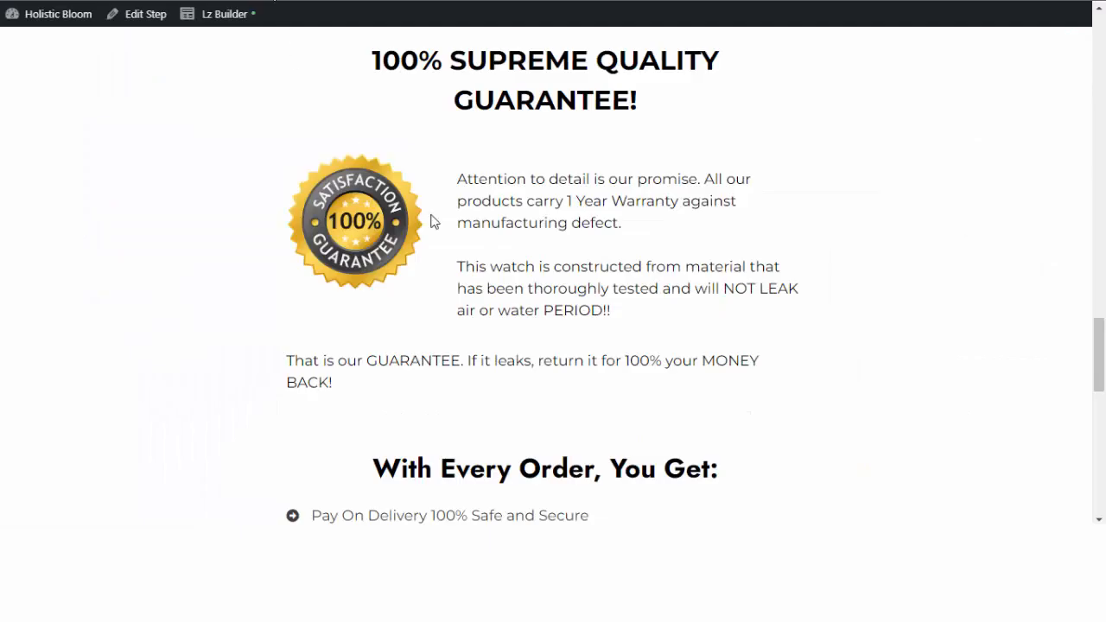
{"action": "scroll", "coordinate": [434, 222], "scroll_direction": "up", "scroll_amount": 20}
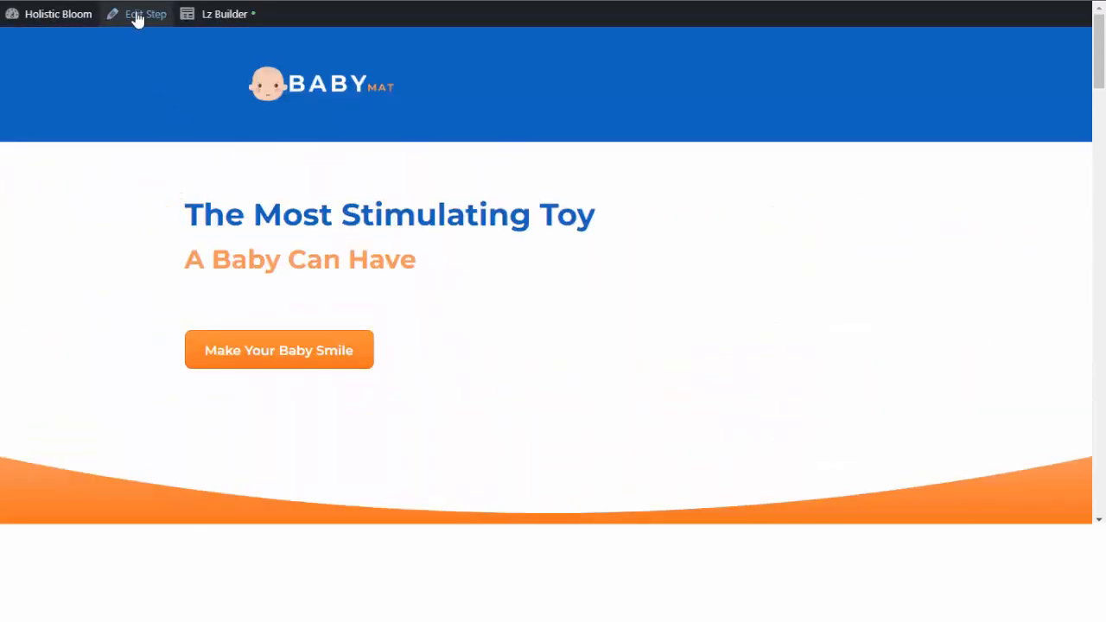
Replace the Make Your Baby Smile button's link with the pasted checkout-woo URL and save.
{"action": "left_click", "coordinate": [220, 15]}
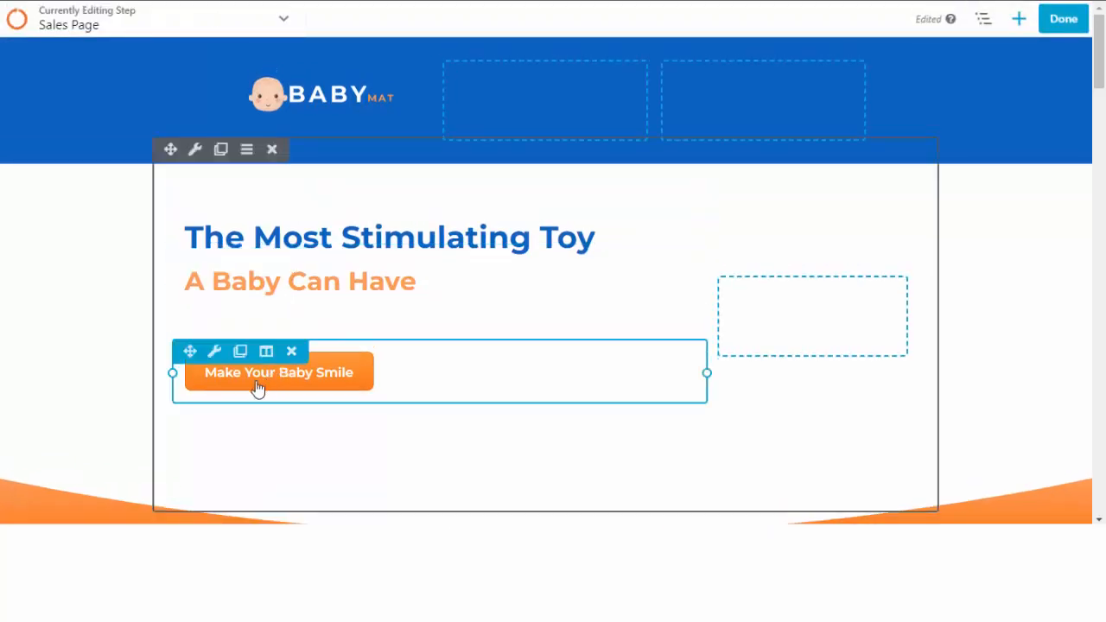
{"action": "left_click", "coordinate": [215, 353]}
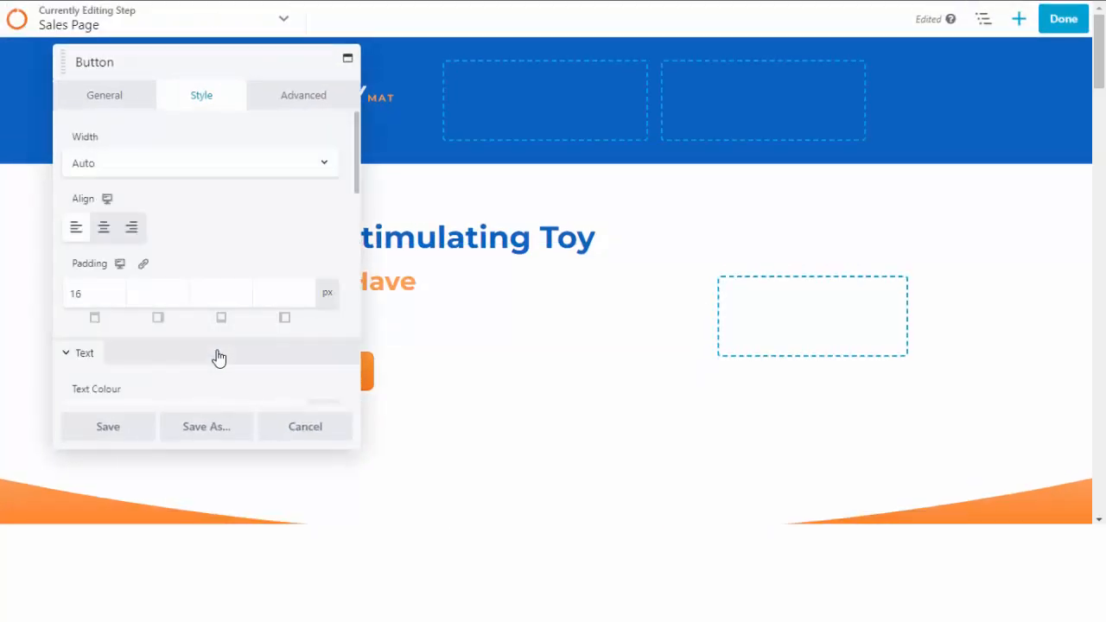
{"action": "scroll", "coordinate": [144, 264], "scroll_direction": "down", "scroll_amount": 10}
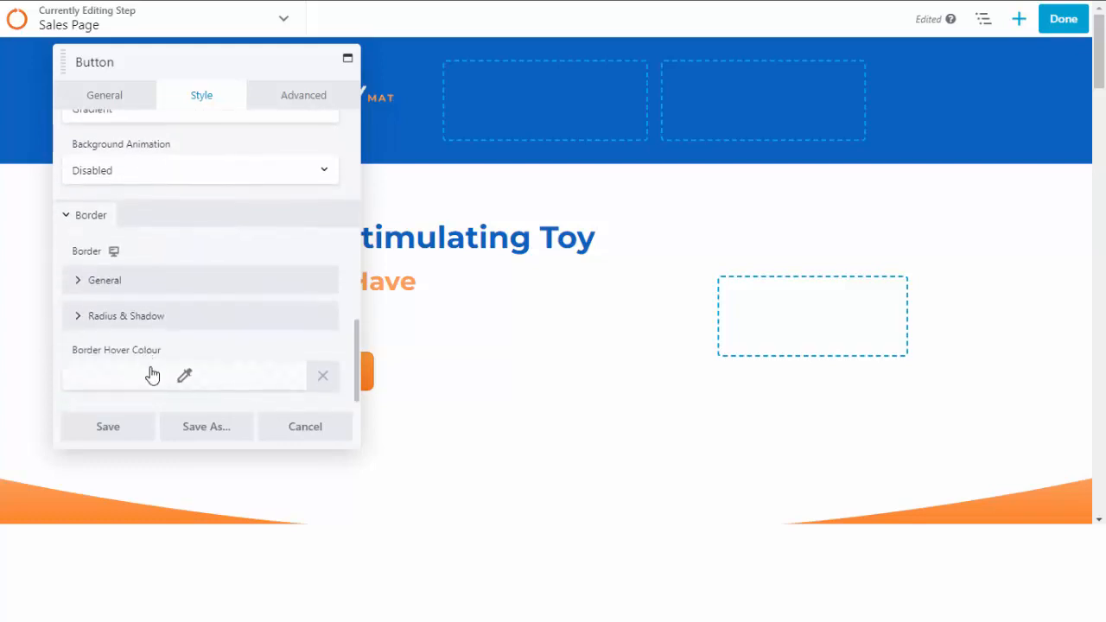
{"action": "scroll", "coordinate": [130, 259], "scroll_direction": "up", "scroll_amount": 4}
{"action": "left_click", "coordinate": [94, 97]}
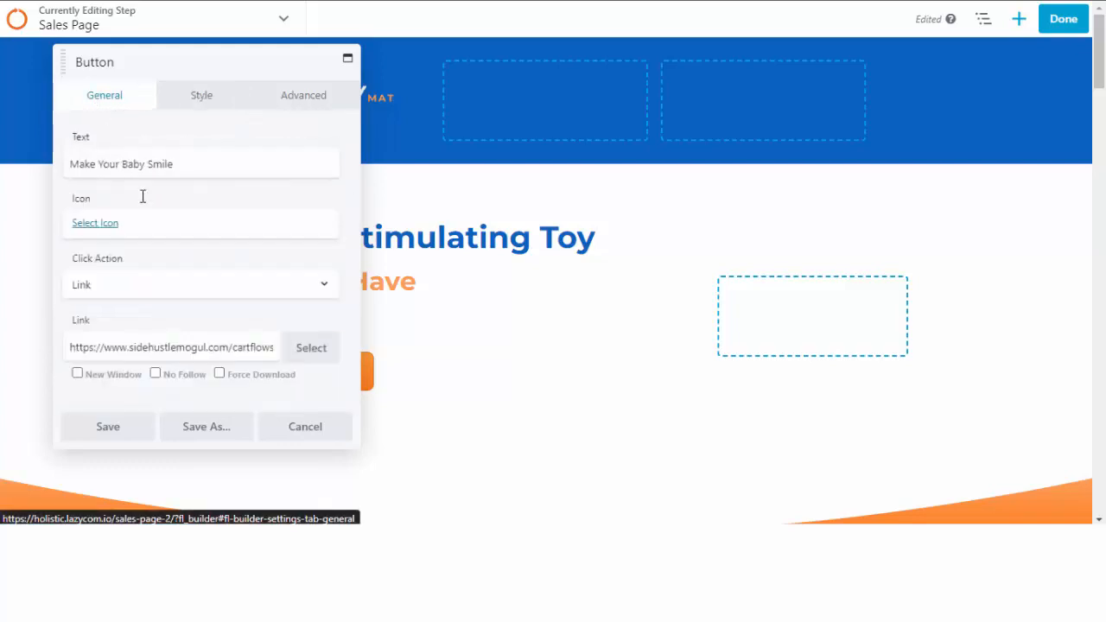
{"action": "left_click", "coordinate": [193, 350]}
{"action": "key", "text": "ctrl+a"}
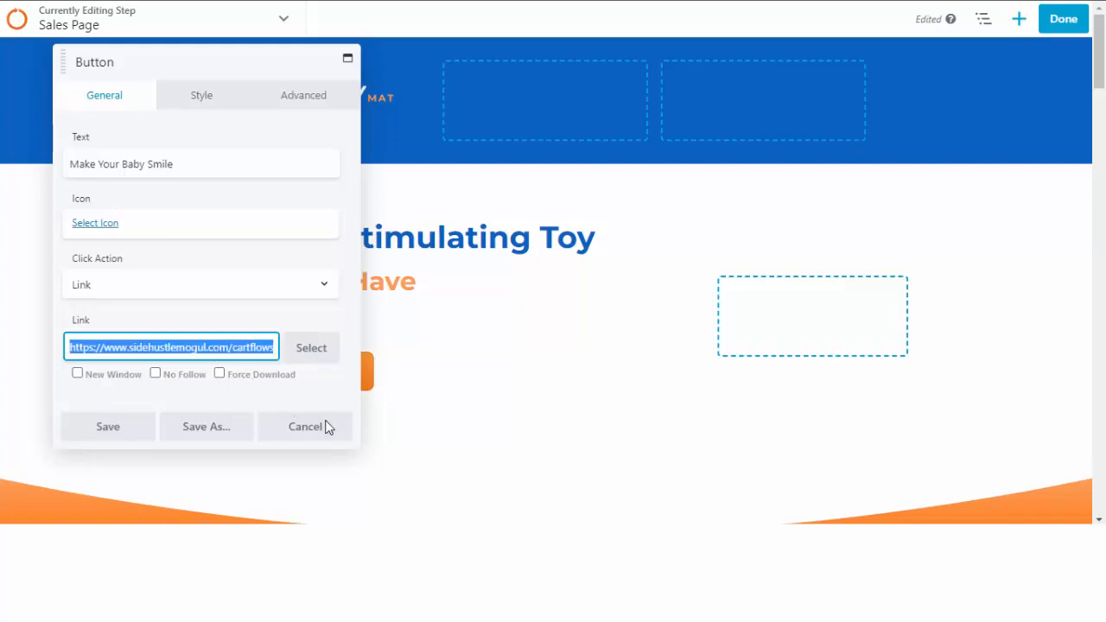
{"action": "key", "text": "BackSpace"}
{"action": "key", "text": "ctrl+v"}
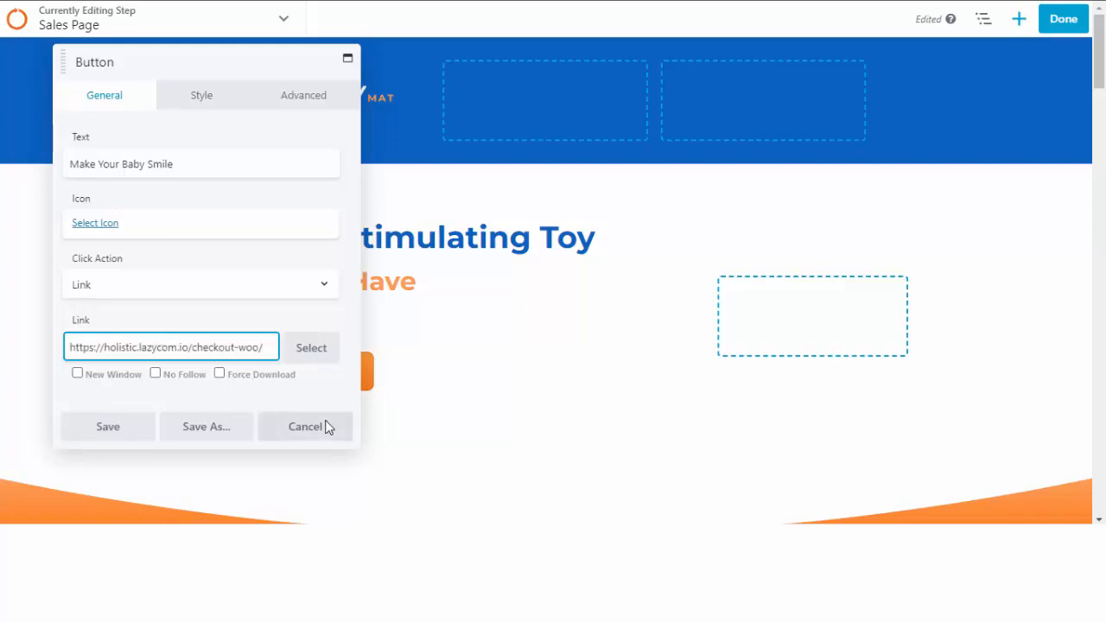
{"action": "left_click", "coordinate": [110, 426]}
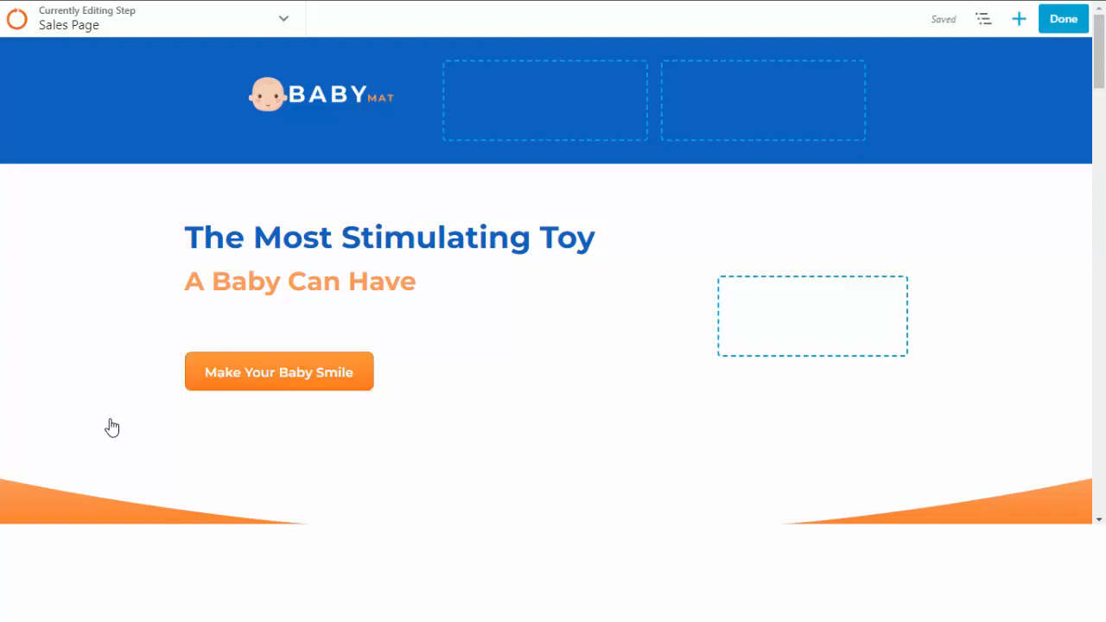
Recheck the Make Your Baby Smile button settings and save them again.
{"action": "mouse_move", "coordinate": [276, 389]}
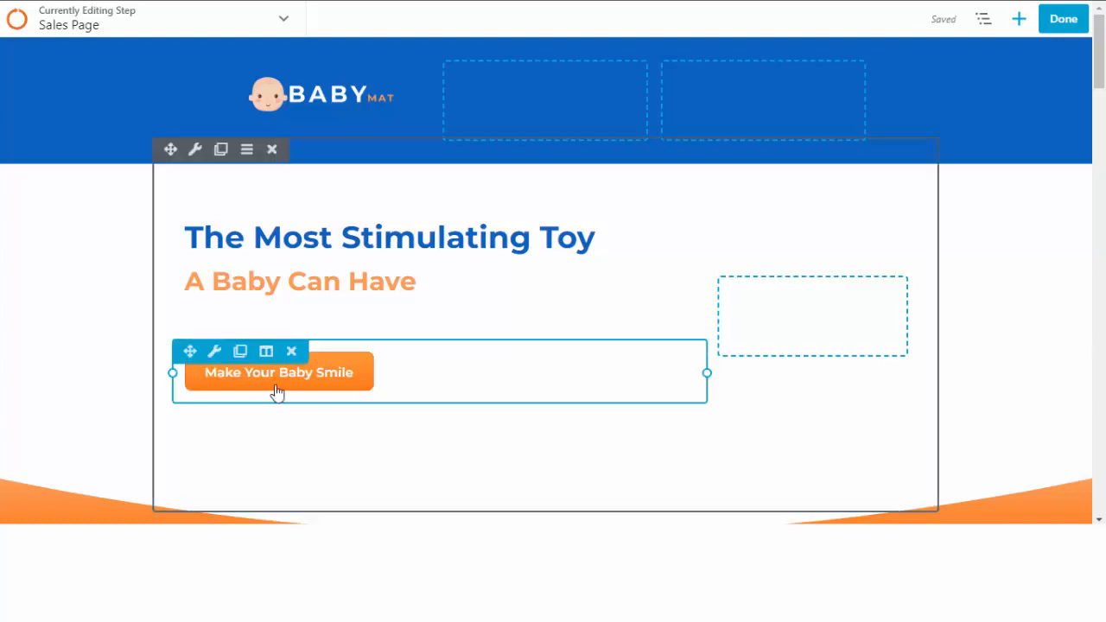
{"action": "left_click", "coordinate": [215, 354]}
{"action": "left_click_drag", "start_coordinate": [95, 164], "coordinate": [173, 164]}
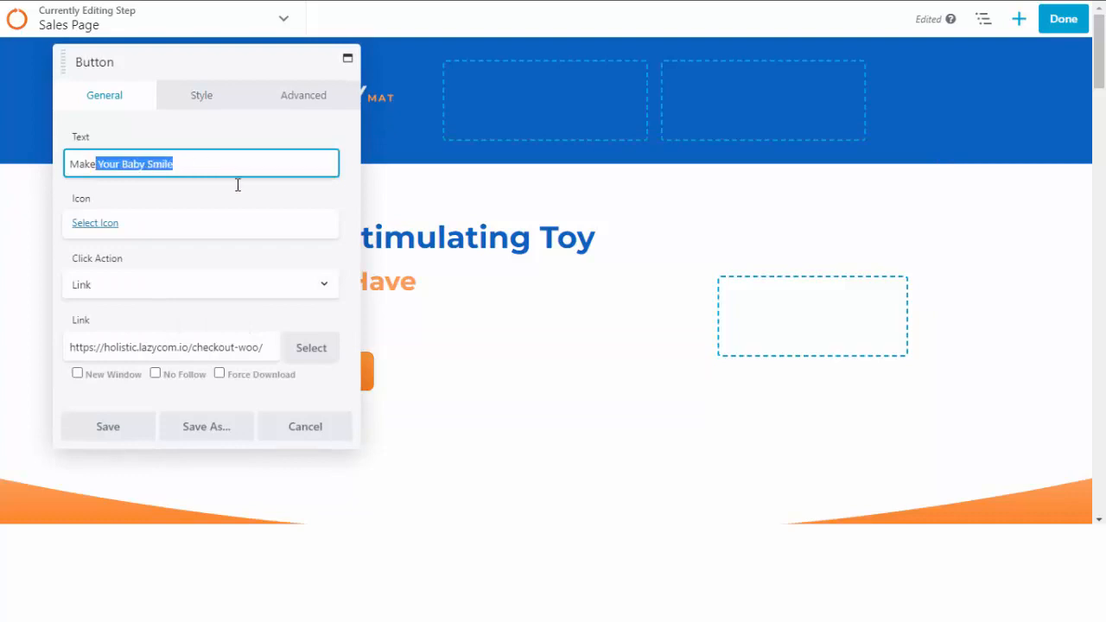
{"action": "left_click", "coordinate": [108, 432]}
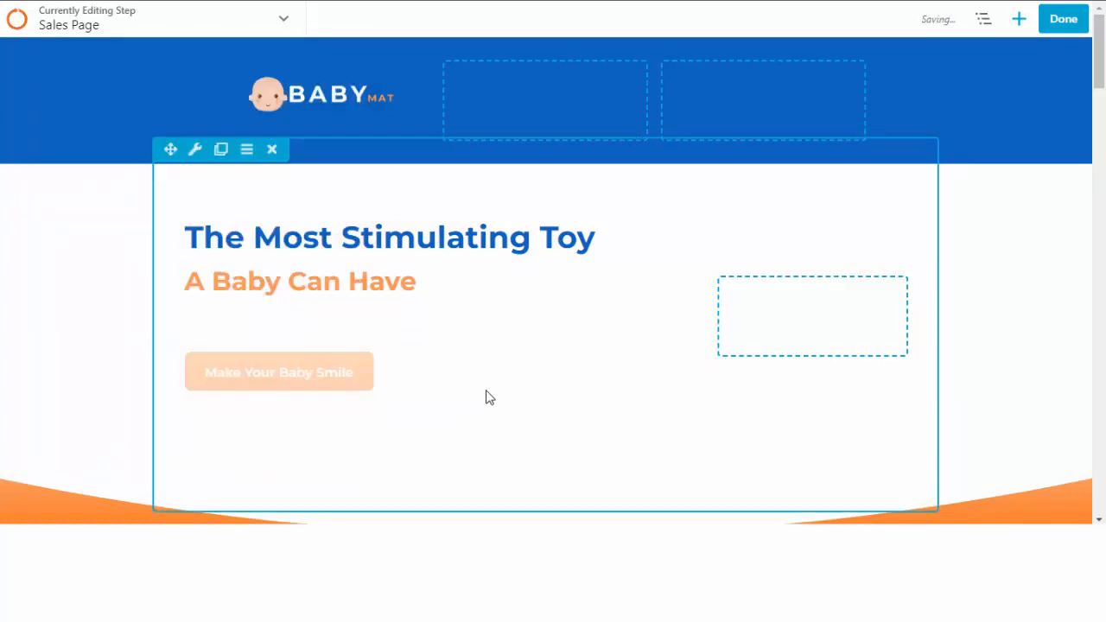
{"action": "scroll", "coordinate": [486, 395], "scroll_direction": "down", "scroll_amount": 2}
{"action": "scroll", "coordinate": [486, 396], "scroll_direction": "down", "scroll_amount": 15}
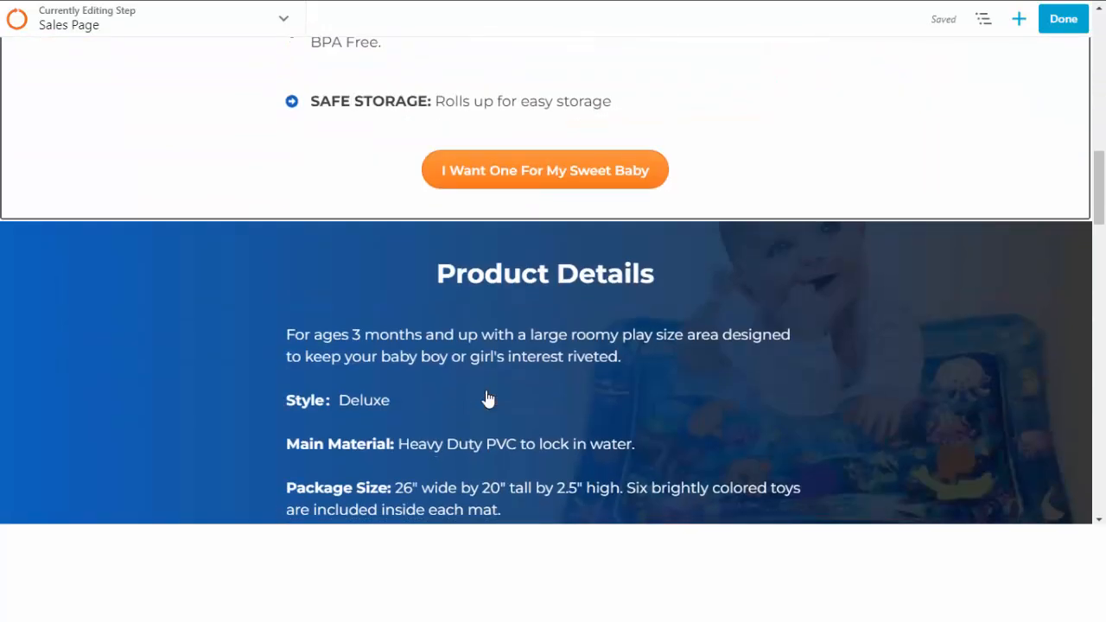
{"action": "scroll", "coordinate": [514, 318], "scroll_direction": "up", "scroll_amount": 6}
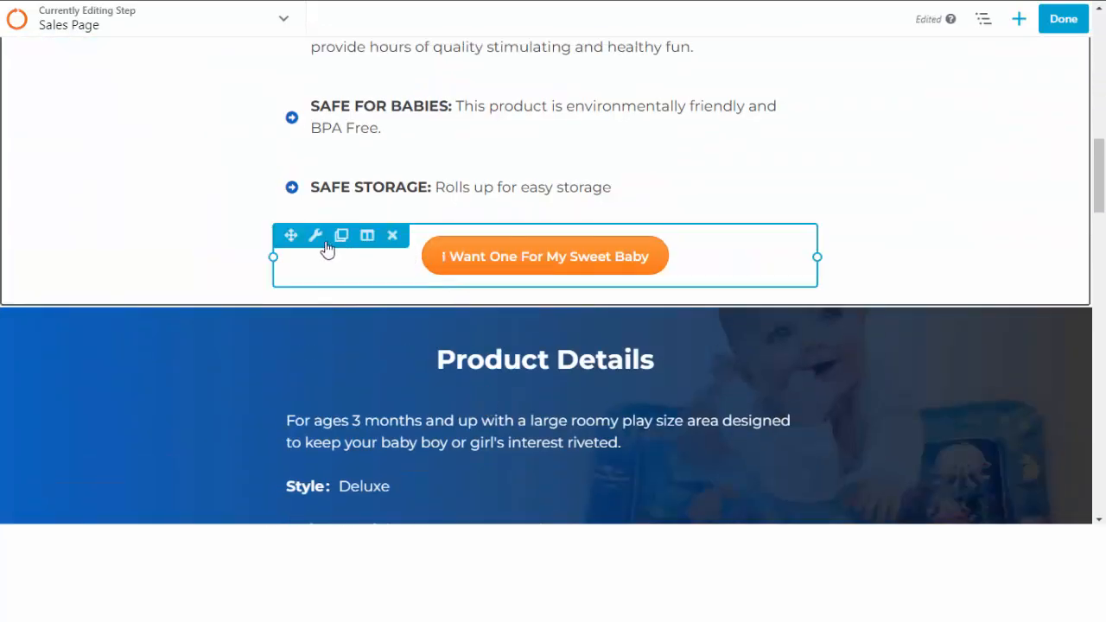
Link the I Want One For My Sweet Baby button to the checkout-woo URL.
{"action": "left_click", "coordinate": [318, 238]}
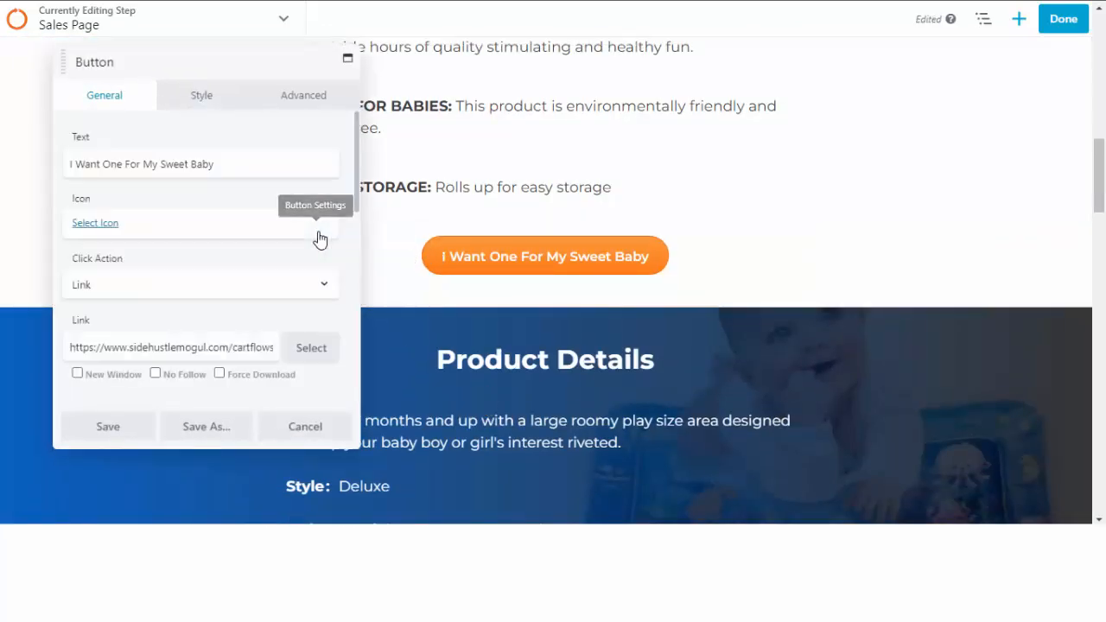
{"action": "left_click", "coordinate": [131, 347]}
{"action": "key", "text": "ctrl+a"}
{"action": "key", "text": "ctrl+v"}
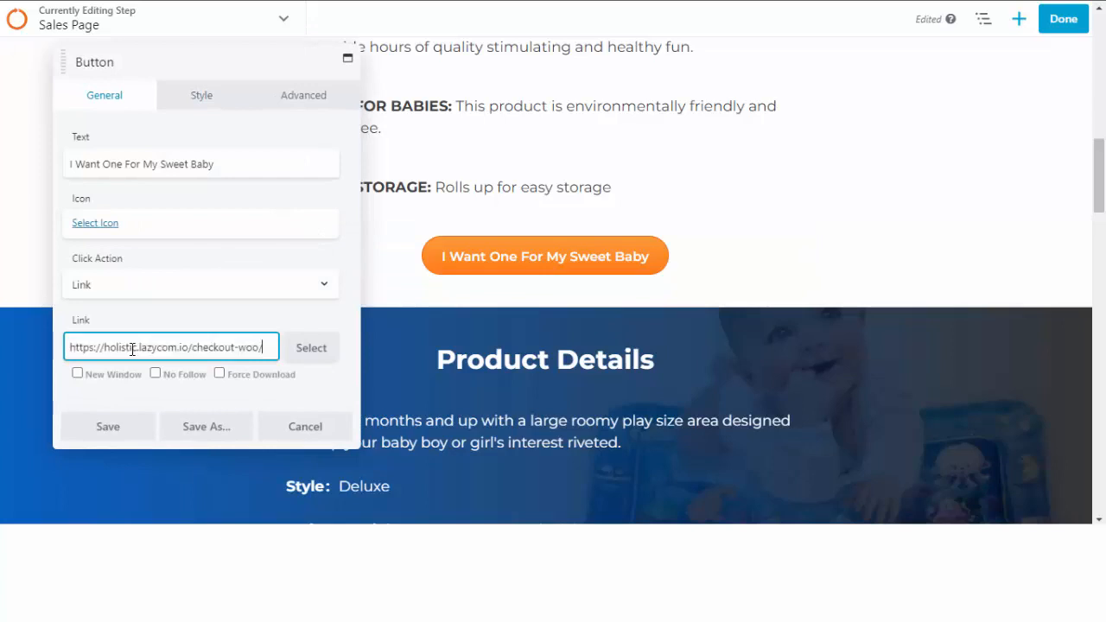
{"action": "left_click", "coordinate": [121, 428]}
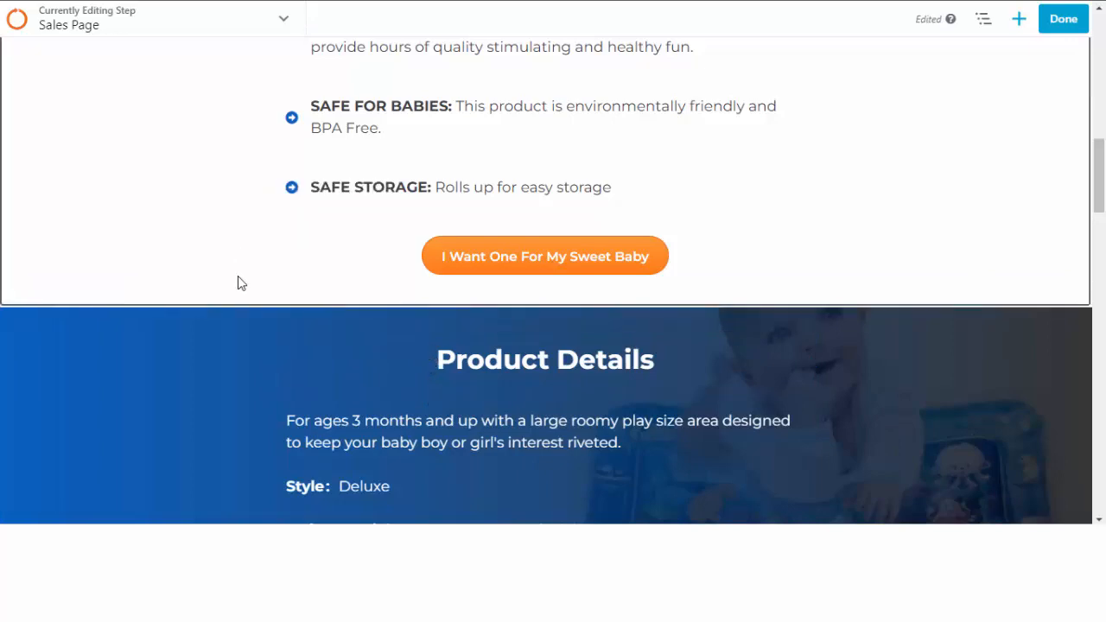
Link the I Want To Watch My Baby Smile button to the checkout-woo URL.
{"action": "scroll", "coordinate": [270, 339], "scroll_direction": "down", "scroll_amount": 15}
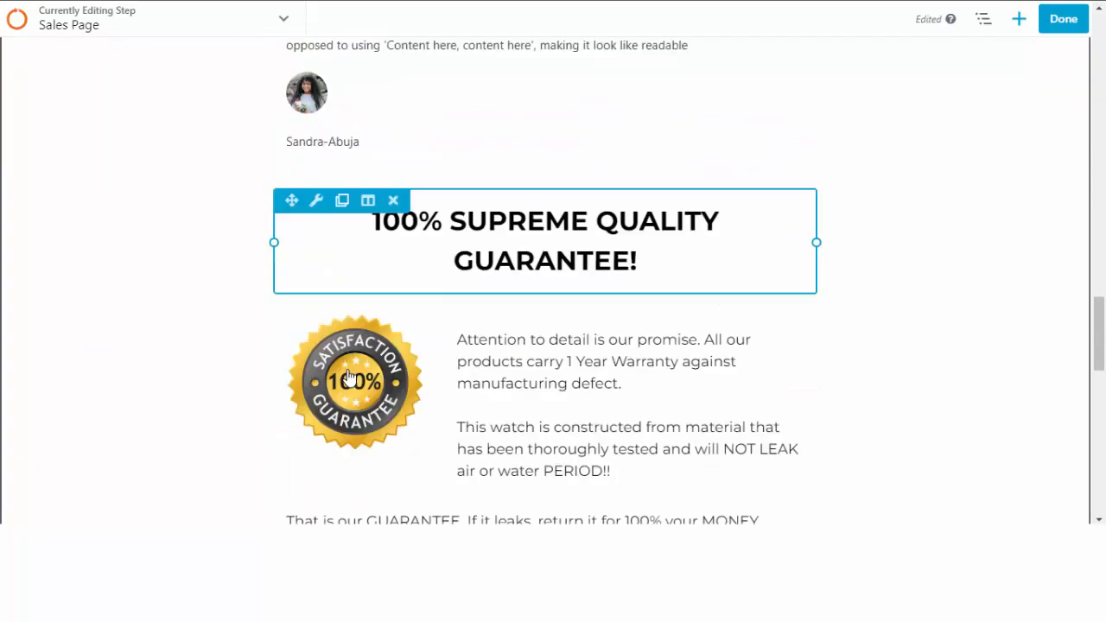
{"action": "scroll", "coordinate": [350, 378], "scroll_direction": "down", "scroll_amount": 10}
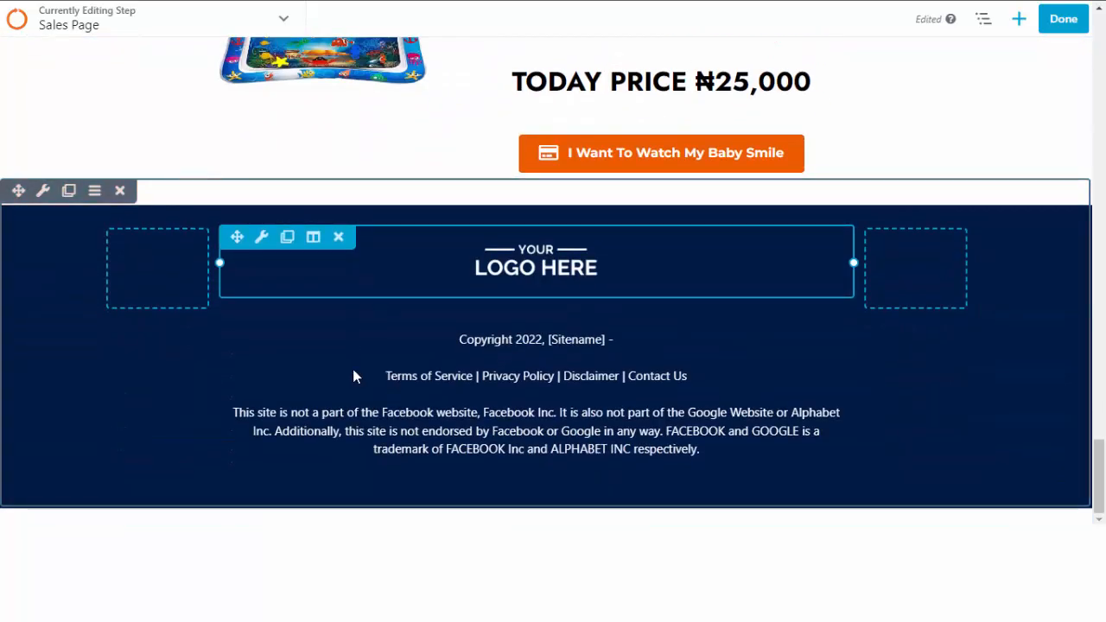
{"action": "left_click", "coordinate": [492, 137]}
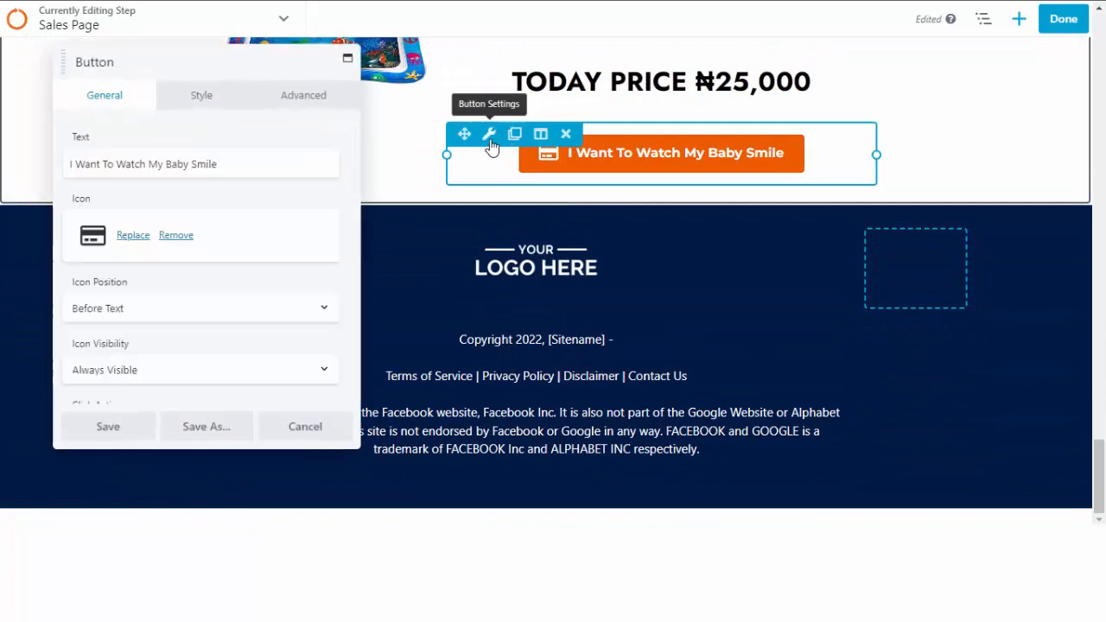
{"action": "scroll", "coordinate": [171, 354], "scroll_direction": "down", "scroll_amount": 1}
{"action": "left_click", "coordinate": [173, 355]}
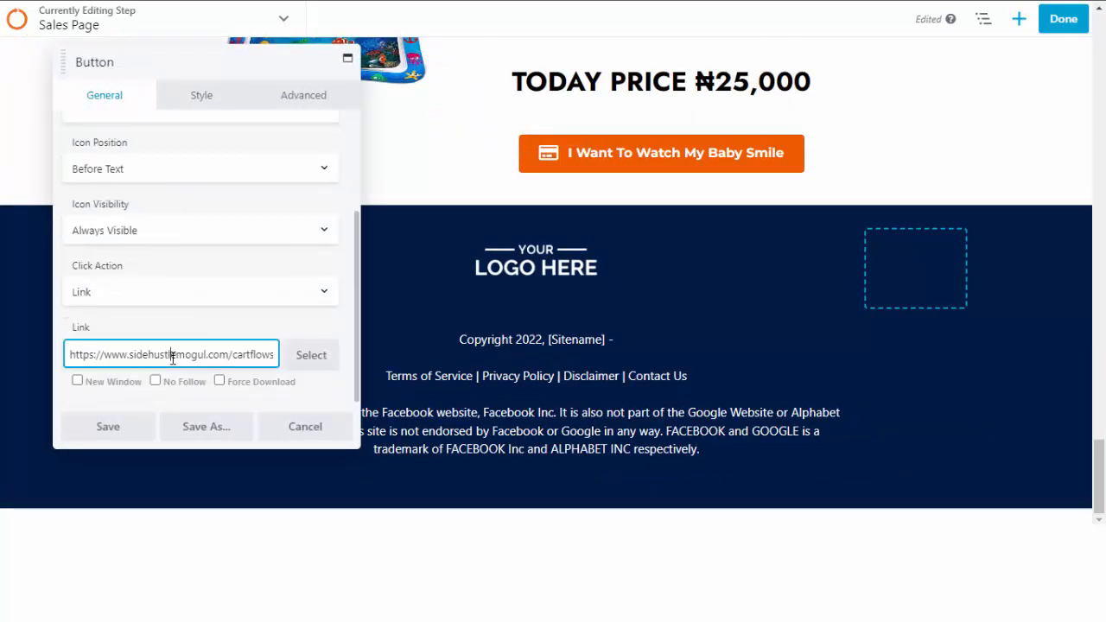
{"action": "key", "text": "ctrl+a"}
{"action": "type", "text": "https://holistic.lazycom.io/checkout-woo/"}
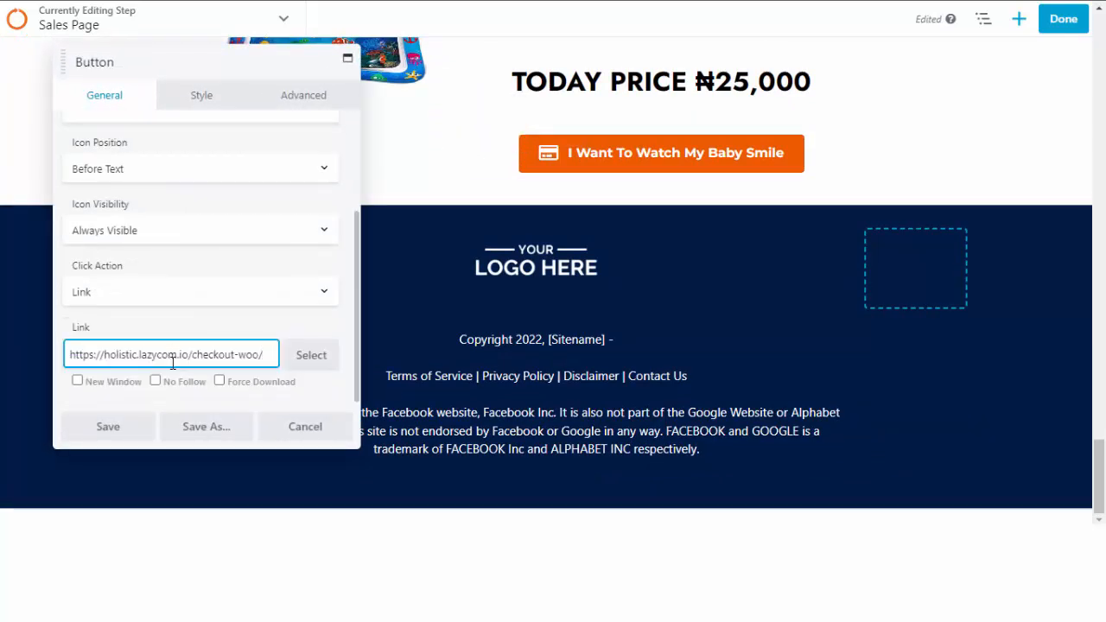
{"action": "left_click", "coordinate": [121, 427]}
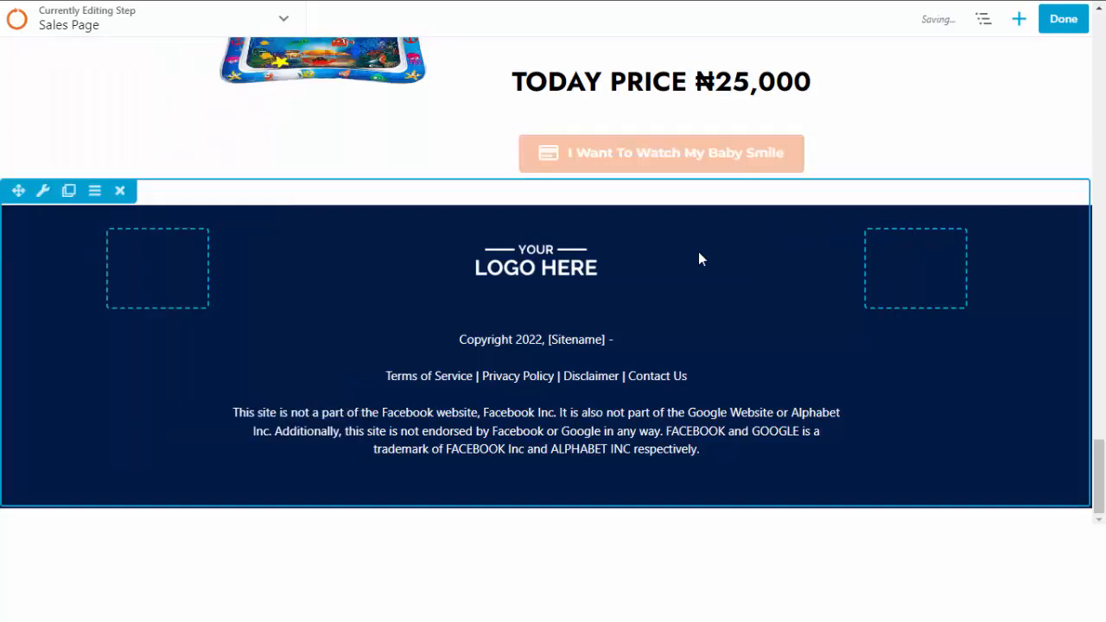
Publish the Sales Page and go back to the Checkout Page Form Fields settings.
{"action": "left_click", "coordinate": [1047, 26]}
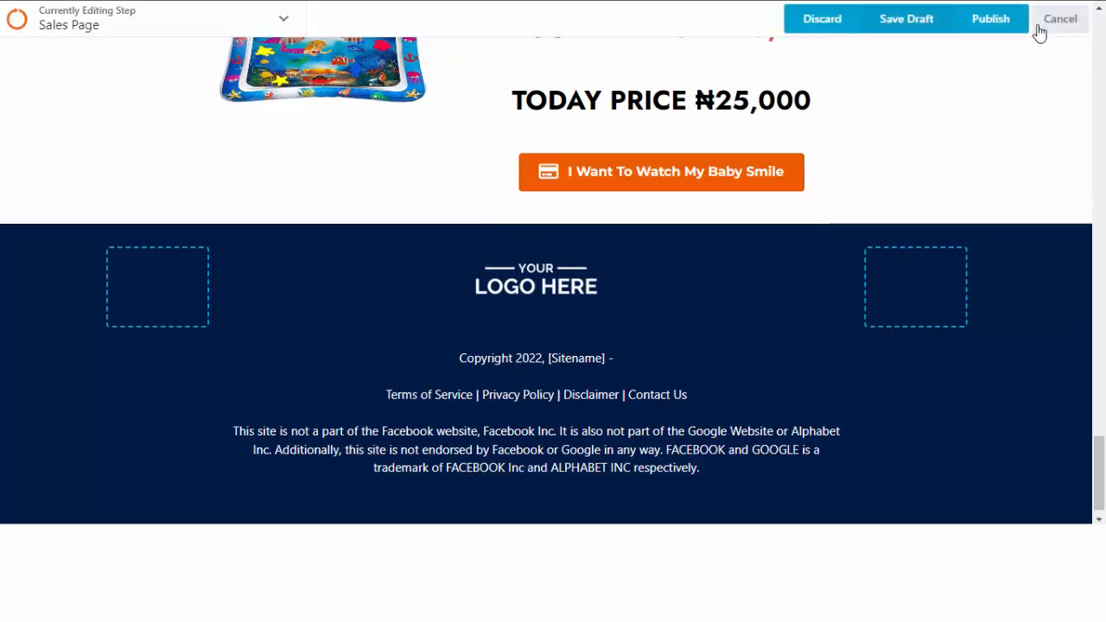
{"action": "left_click", "coordinate": [993, 31]}
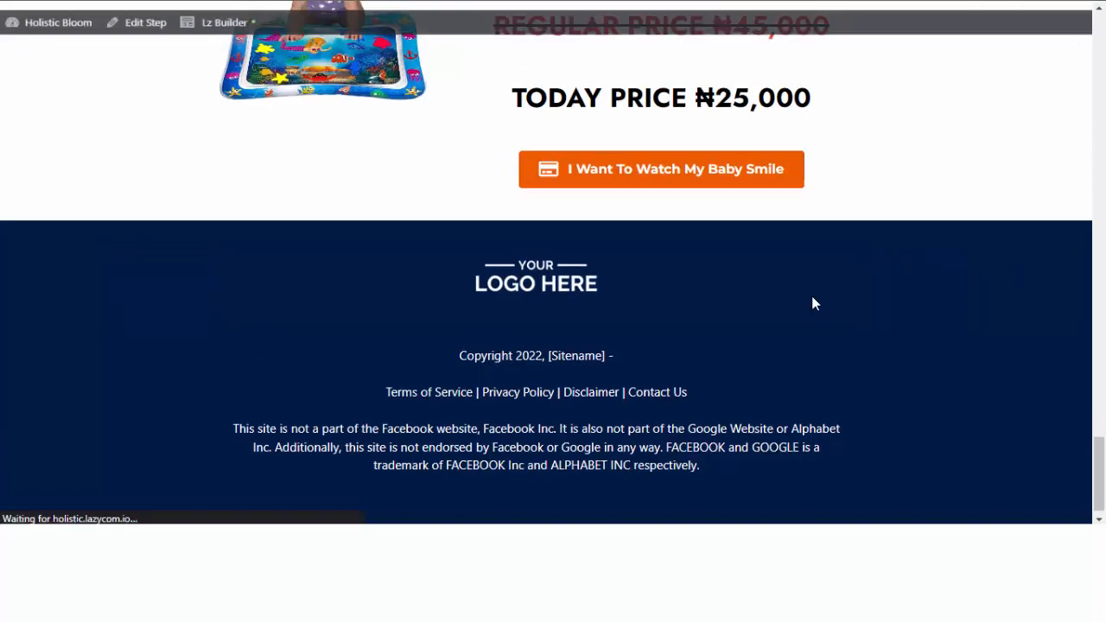
{"action": "scroll", "coordinate": [1007, 299], "scroll_direction": "up", "scroll_amount": 15}
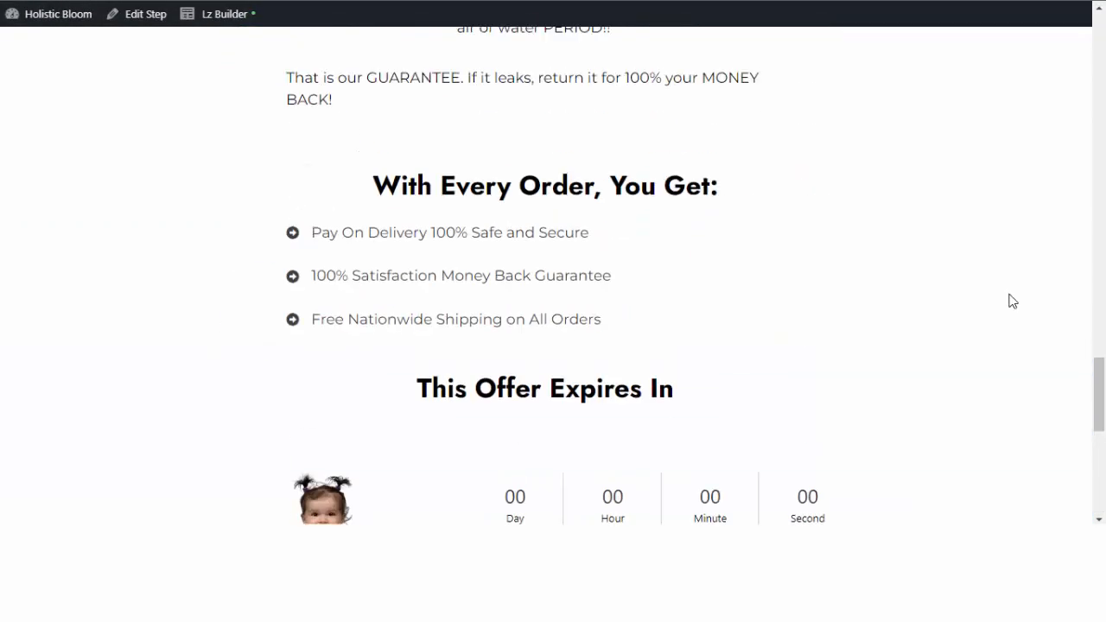
{"action": "left_click_drag", "start_coordinate": [1100, 273], "coordinate": [1100, 31]}
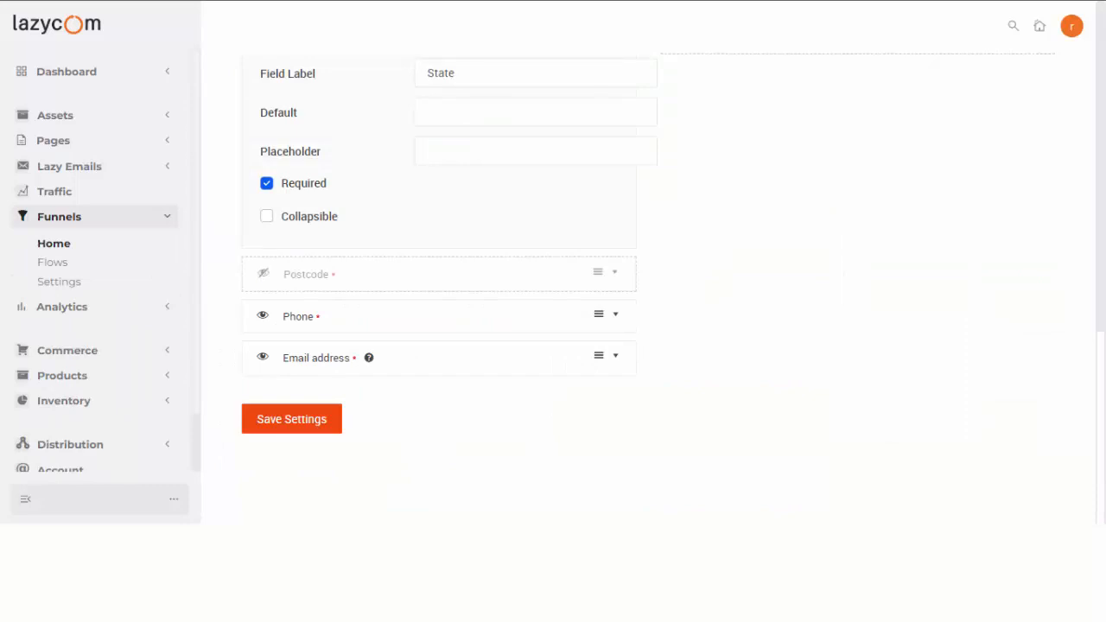
{"action": "scroll", "coordinate": [249, 153], "scroll_direction": "up", "scroll_amount": 10}
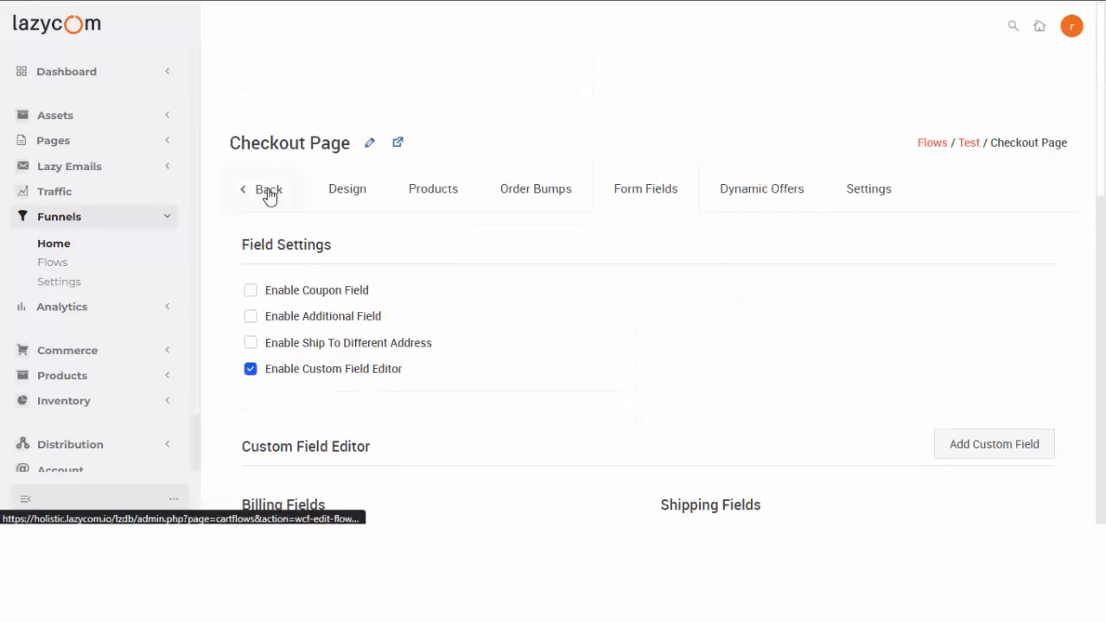
{"action": "left_click", "coordinate": [268, 195]}
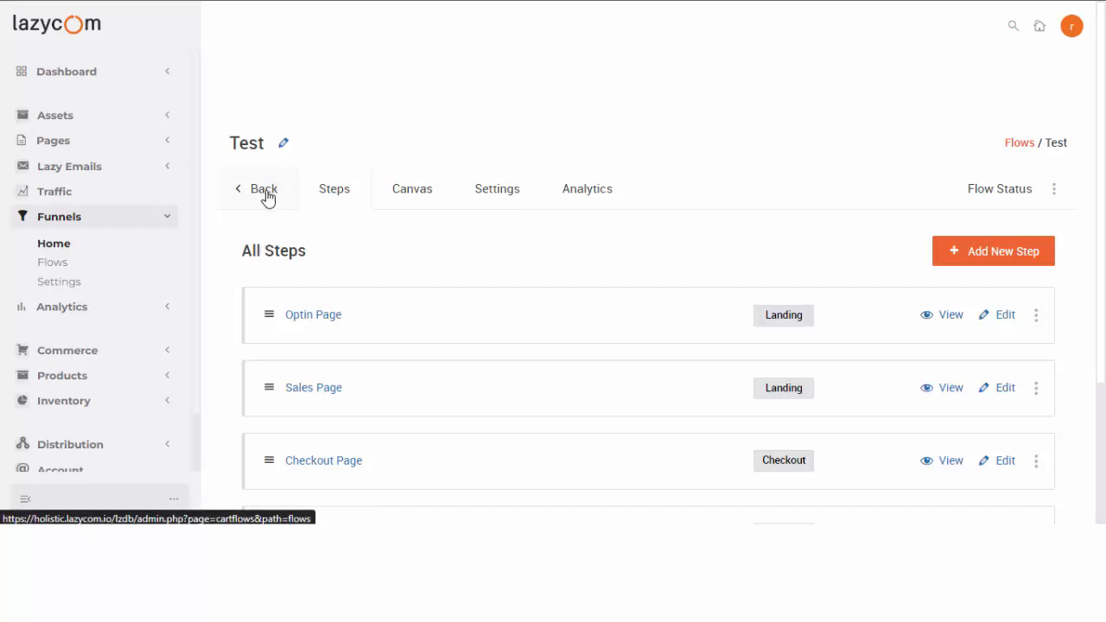
{"action": "scroll", "coordinate": [279, 219], "scroll_direction": "down", "scroll_amount": 3}
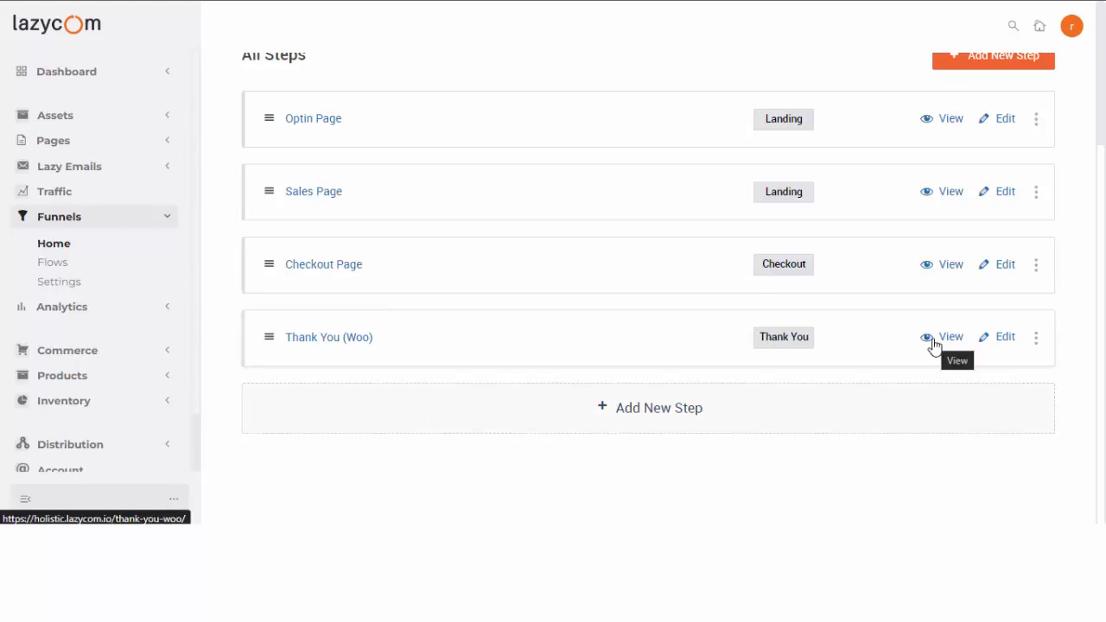
Rename the Thank You (Woo) step's title to 'Thanks Page' and save it.
{"action": "left_click", "coordinate": [306, 341]}
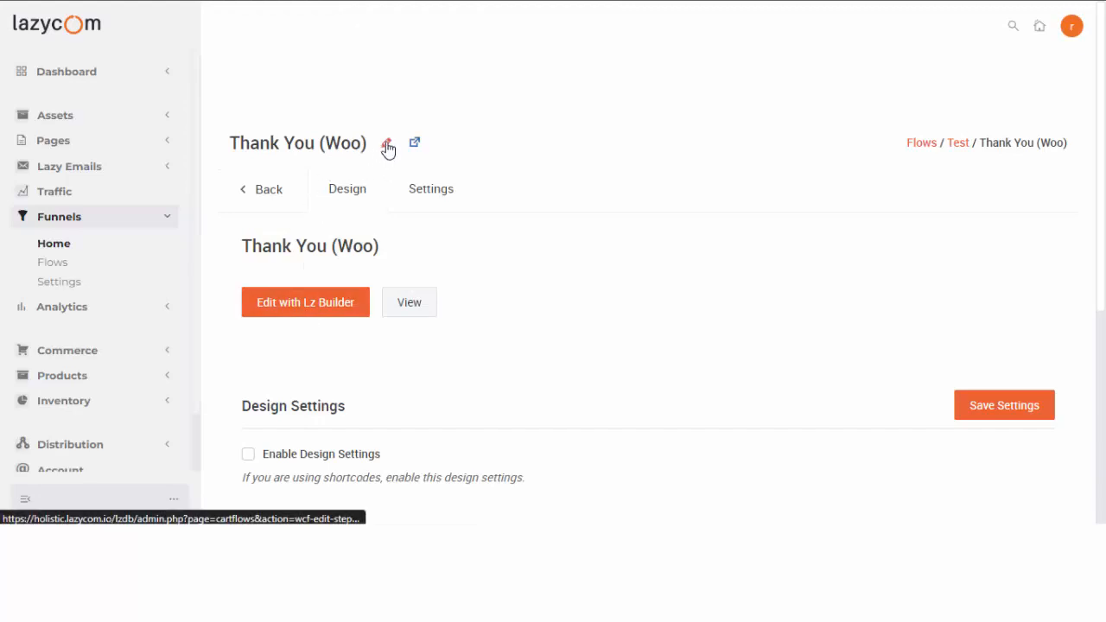
{"action": "left_click", "coordinate": [385, 145]}
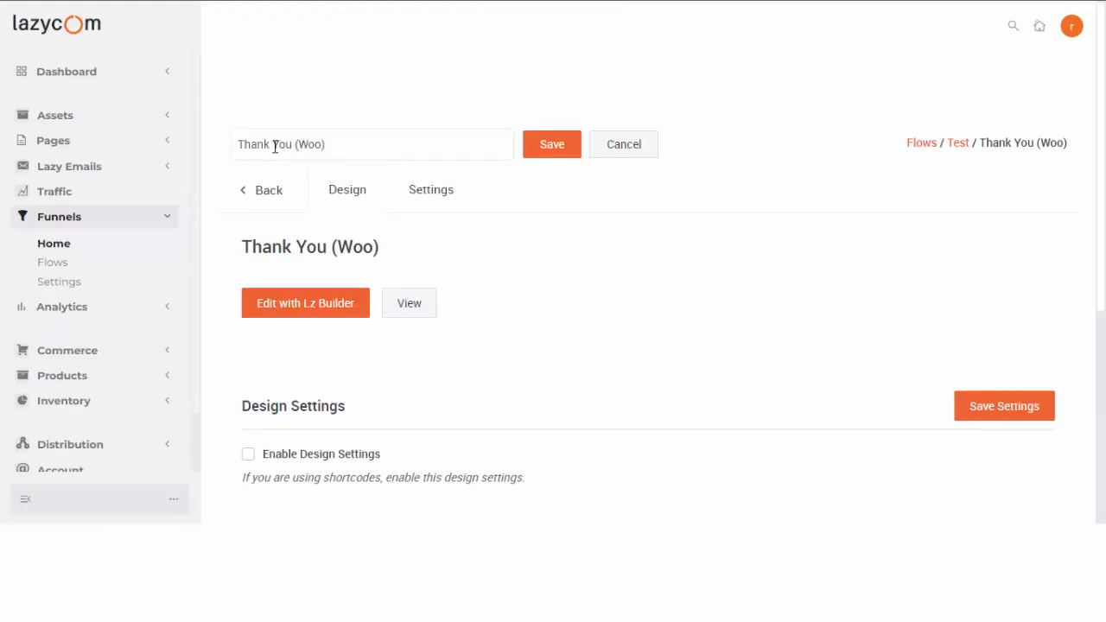
{"action": "left_click_drag", "start_coordinate": [265, 143], "coordinate": [473, 147]}
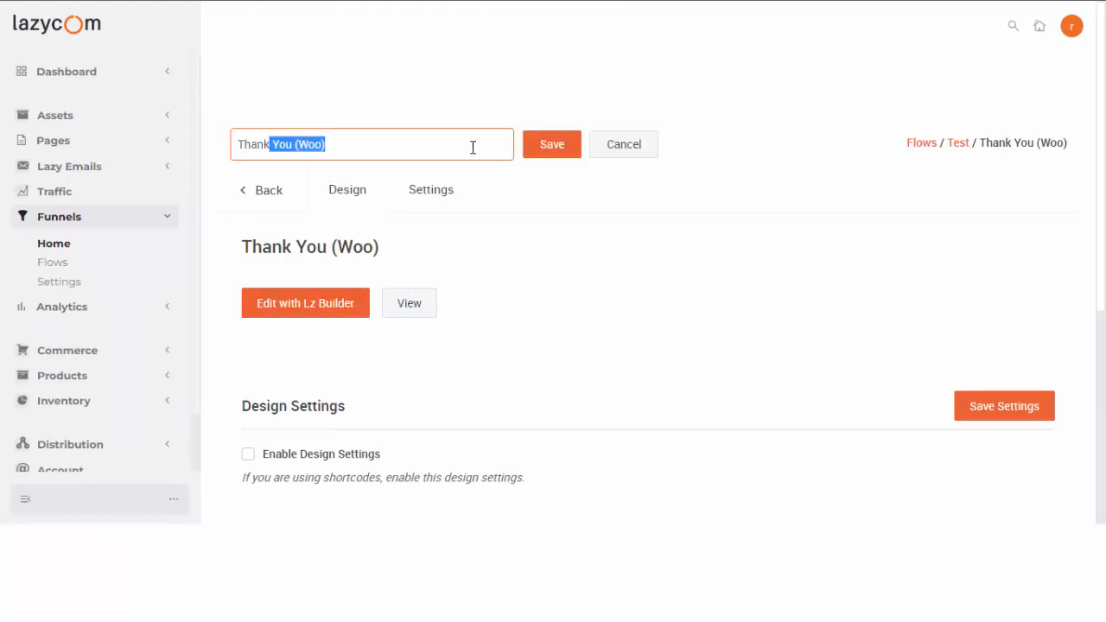
{"action": "type", "text": "s"}
{"action": "key", "text": "alt+f"}
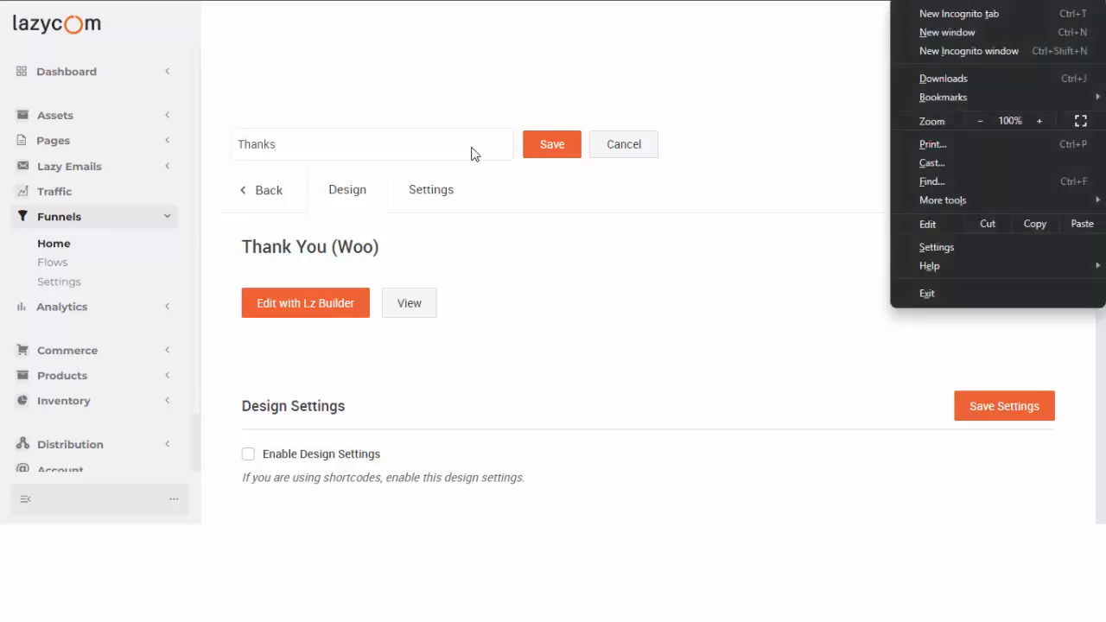
{"action": "left_click", "coordinate": [359, 144]}
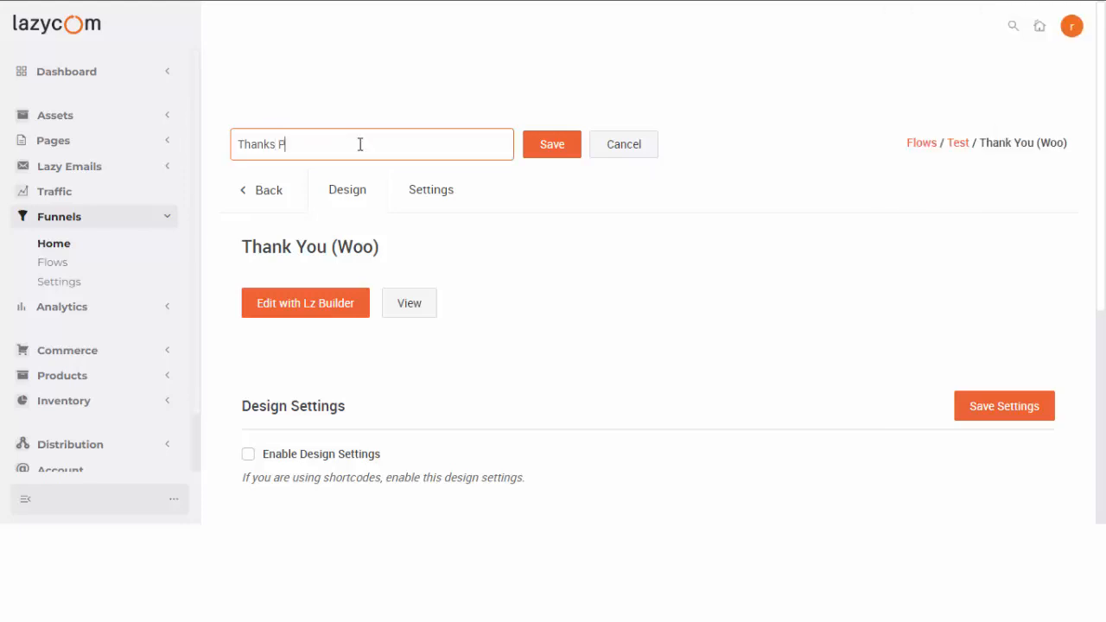
{"action": "left_click", "coordinate": [535, 155]}
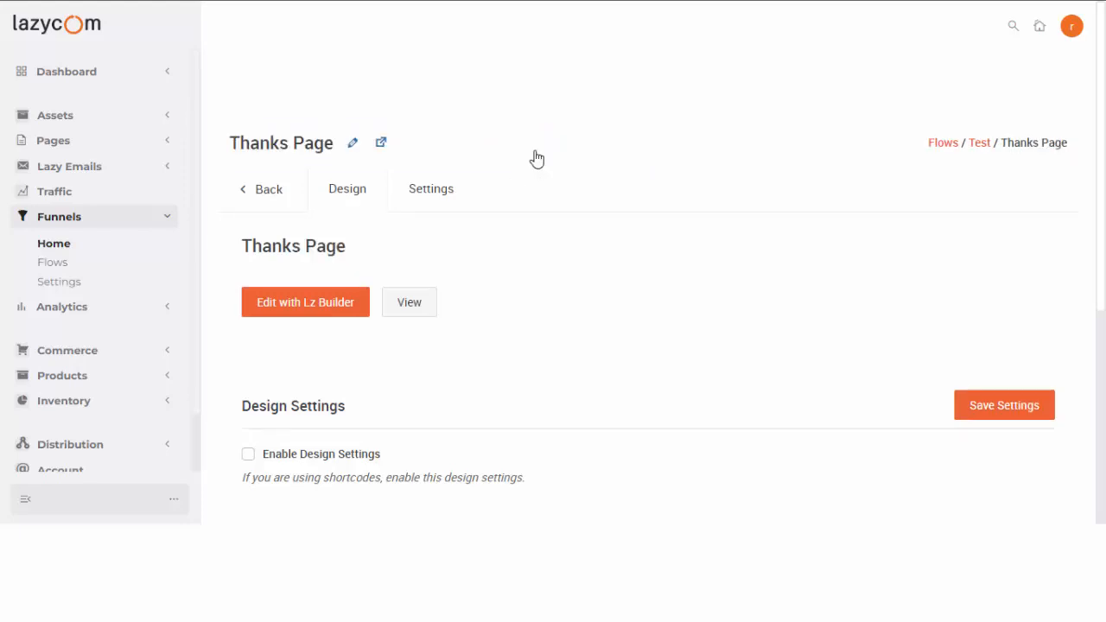
Turn the Thanks Page design settings and advanced design options on, then back off.
{"action": "scroll", "coordinate": [532, 167], "scroll_direction": "down", "scroll_amount": 2}
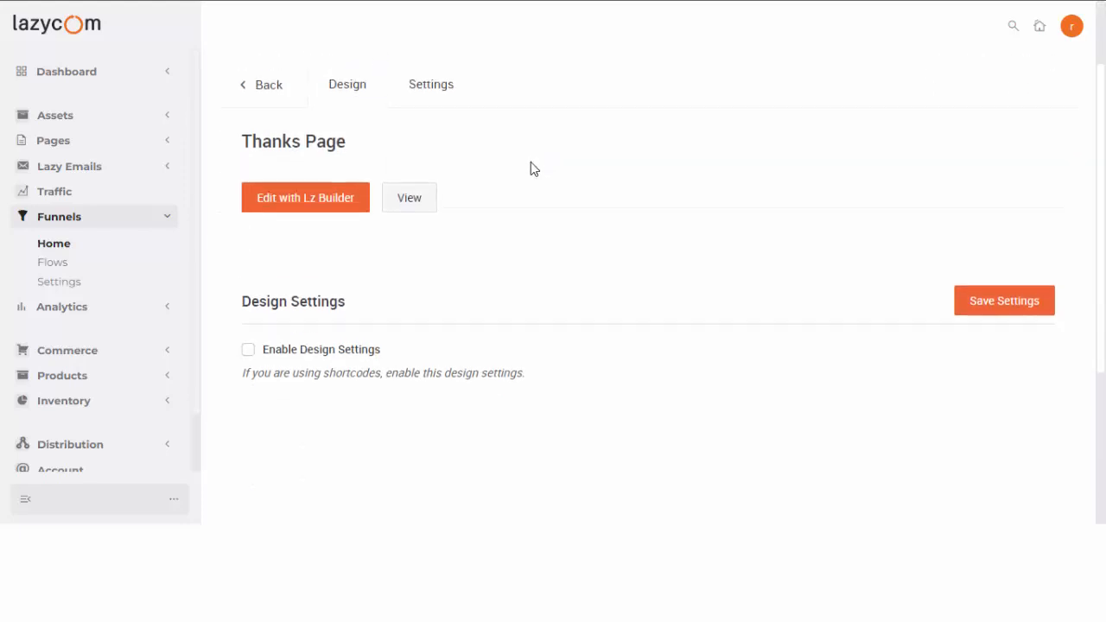
{"action": "left_click", "coordinate": [247, 295]}
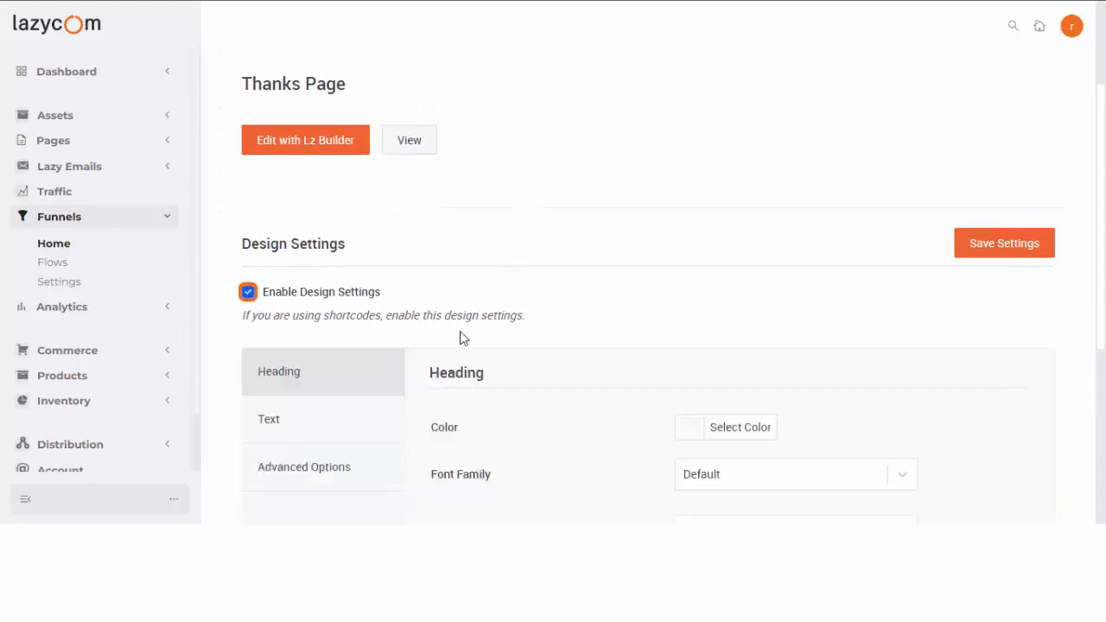
{"action": "scroll", "coordinate": [423, 348], "scroll_direction": "down", "scroll_amount": 2}
{"action": "left_click", "coordinate": [320, 275]}
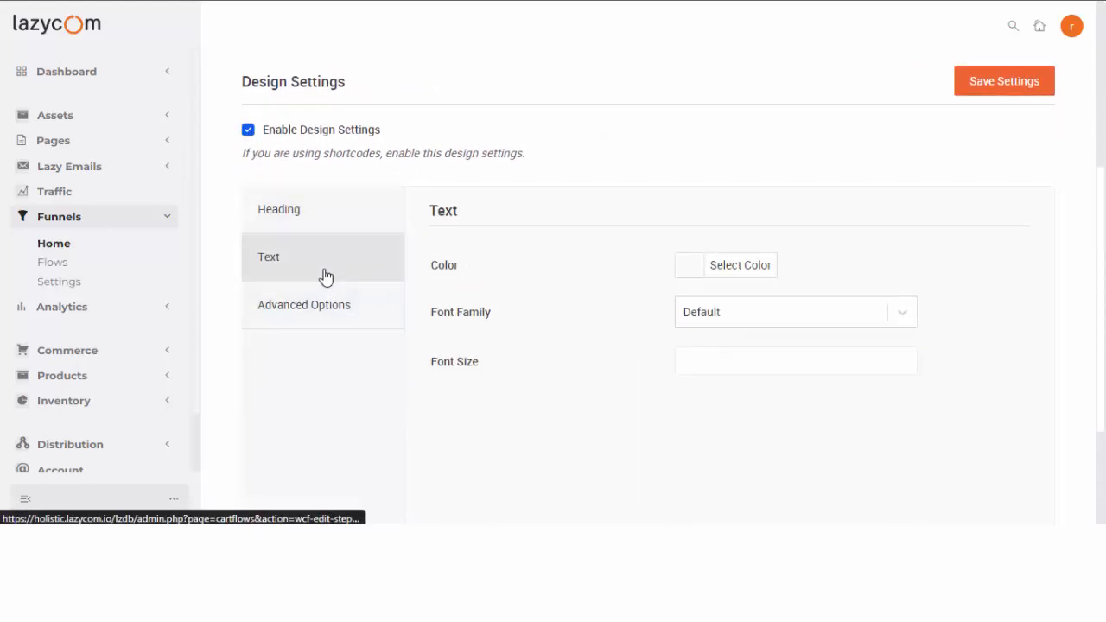
{"action": "left_click", "coordinate": [337, 312]}
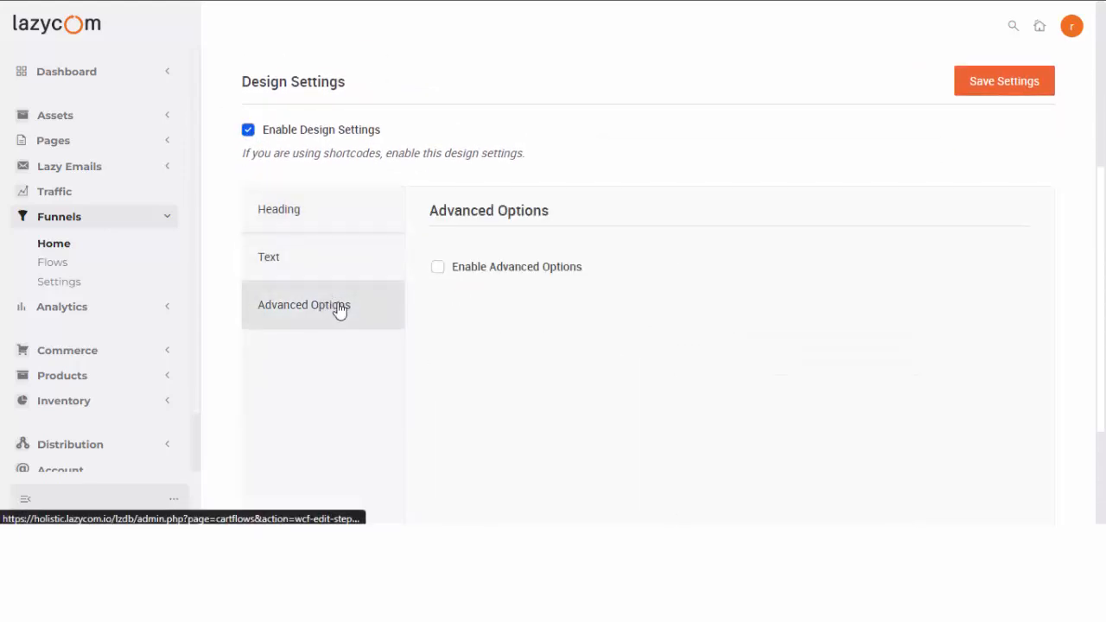
{"action": "left_click", "coordinate": [437, 267]}
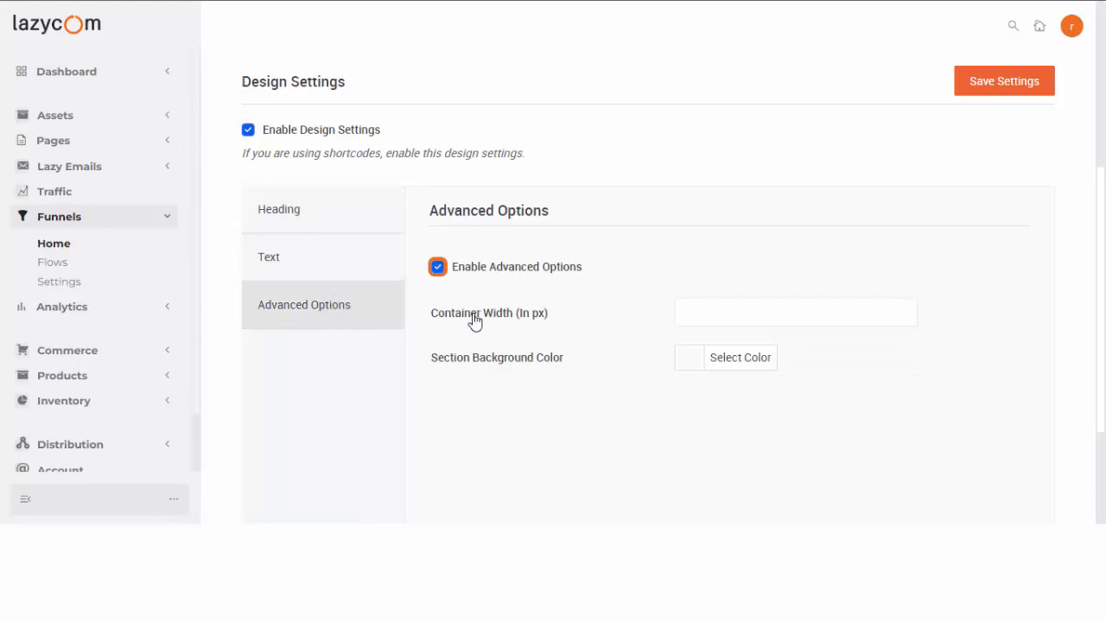
{"action": "left_click", "coordinate": [436, 270]}
{"action": "left_click", "coordinate": [248, 129]}
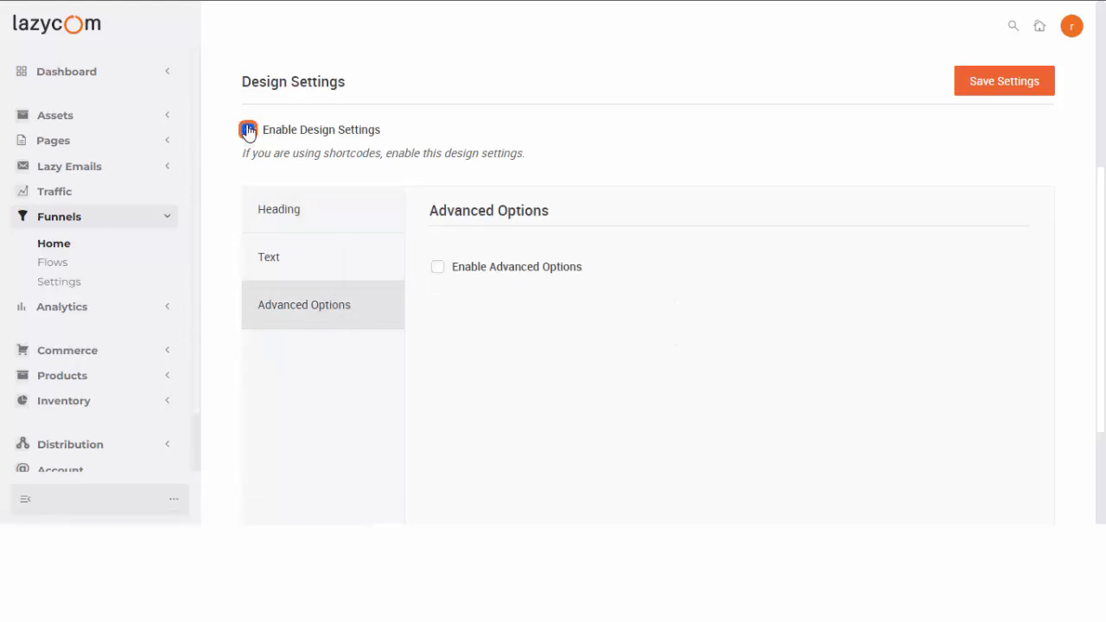
{"action": "scroll", "coordinate": [457, 267], "scroll_direction": "up", "scroll_amount": 4}
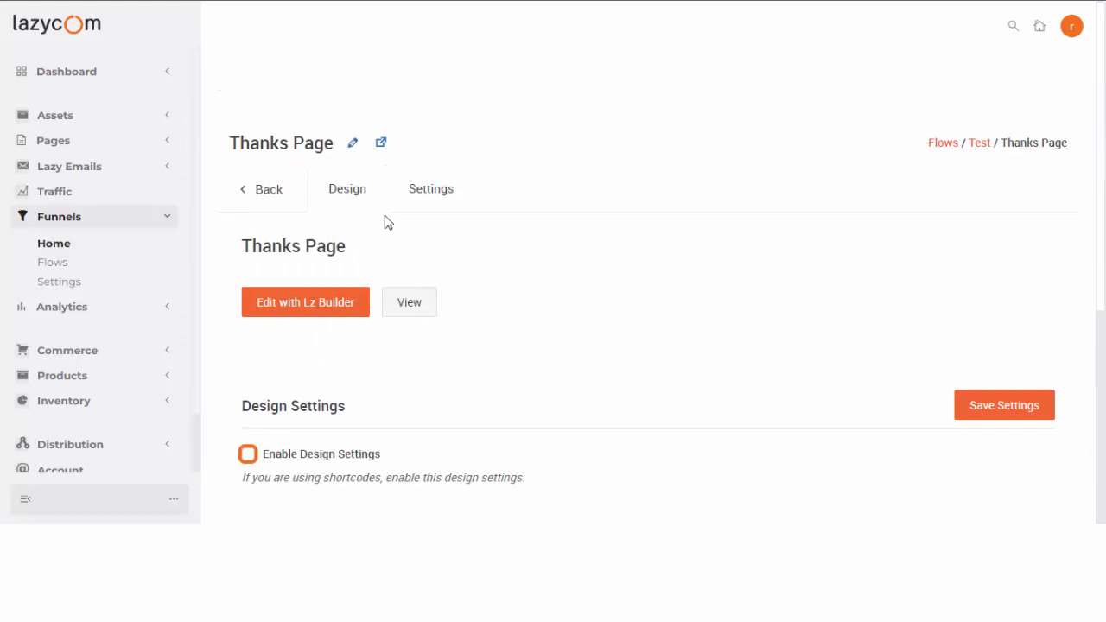
Uncheck Enable Shipping Details in Fields Settings and save the settings.
{"action": "left_click", "coordinate": [427, 192]}
{"action": "left_click", "coordinate": [345, 327]}
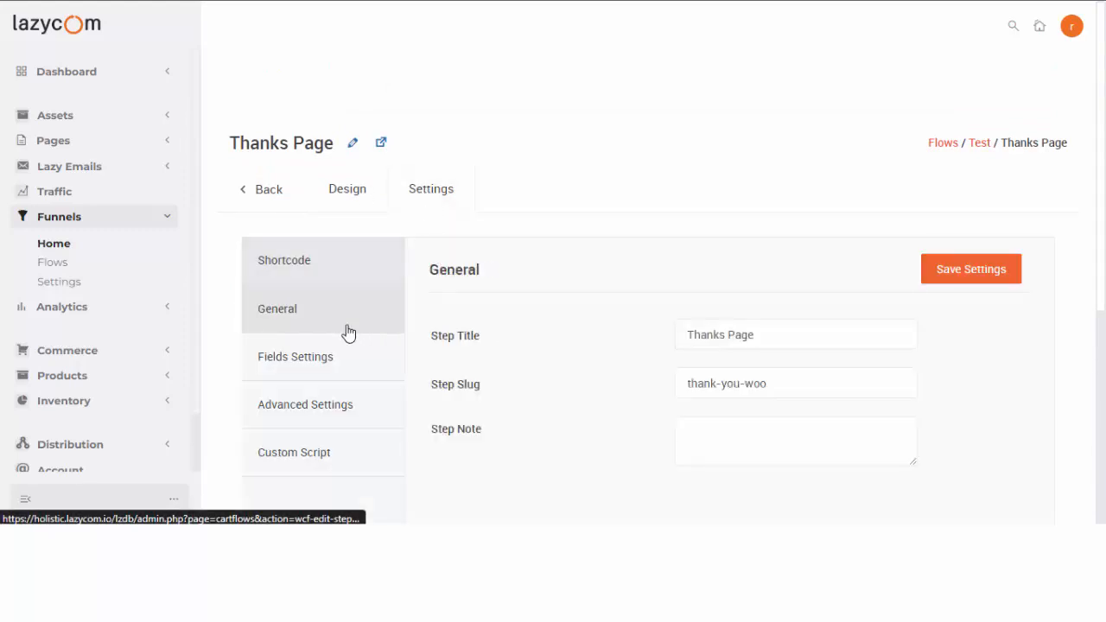
{"action": "left_click", "coordinate": [345, 365]}
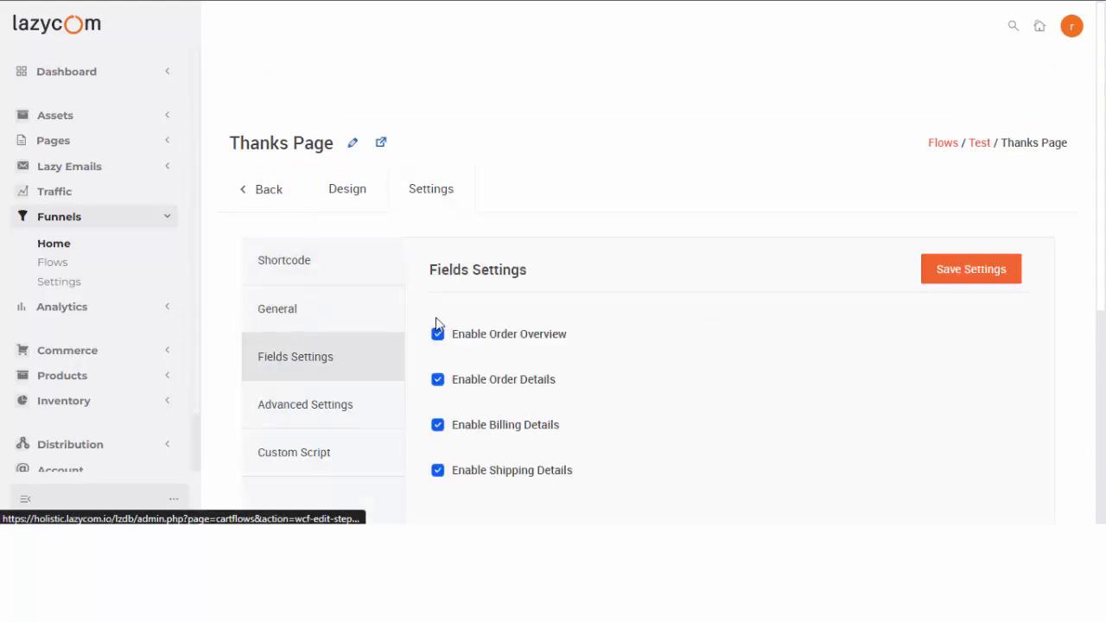
{"action": "scroll", "coordinate": [475, 397], "scroll_direction": "down", "scroll_amount": 1}
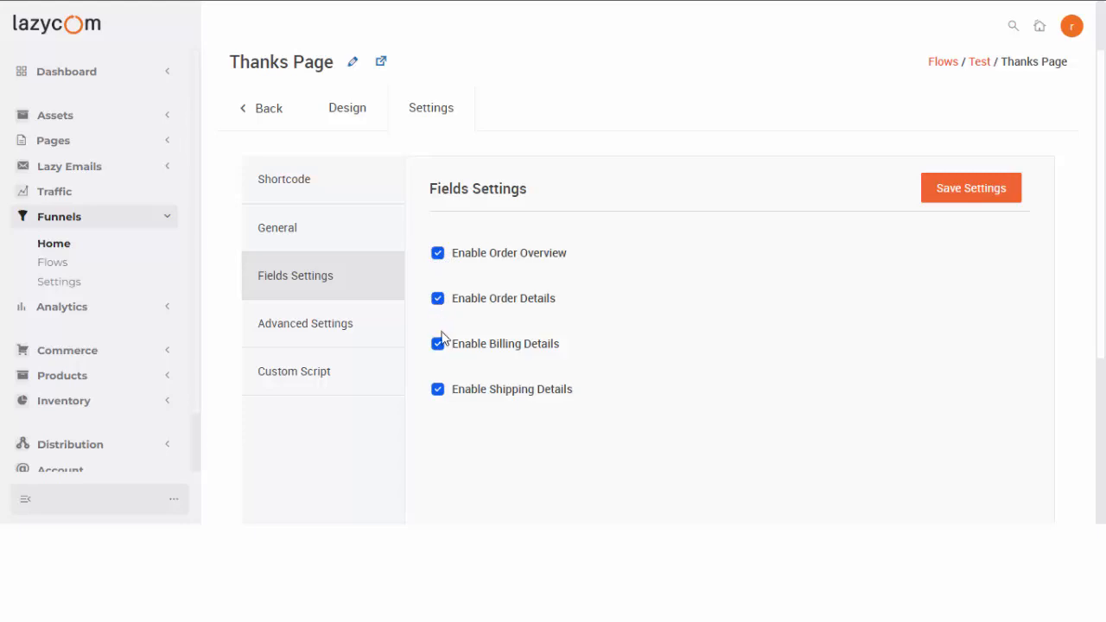
{"action": "left_click", "coordinate": [438, 389]}
{"action": "left_click", "coordinate": [985, 195]}
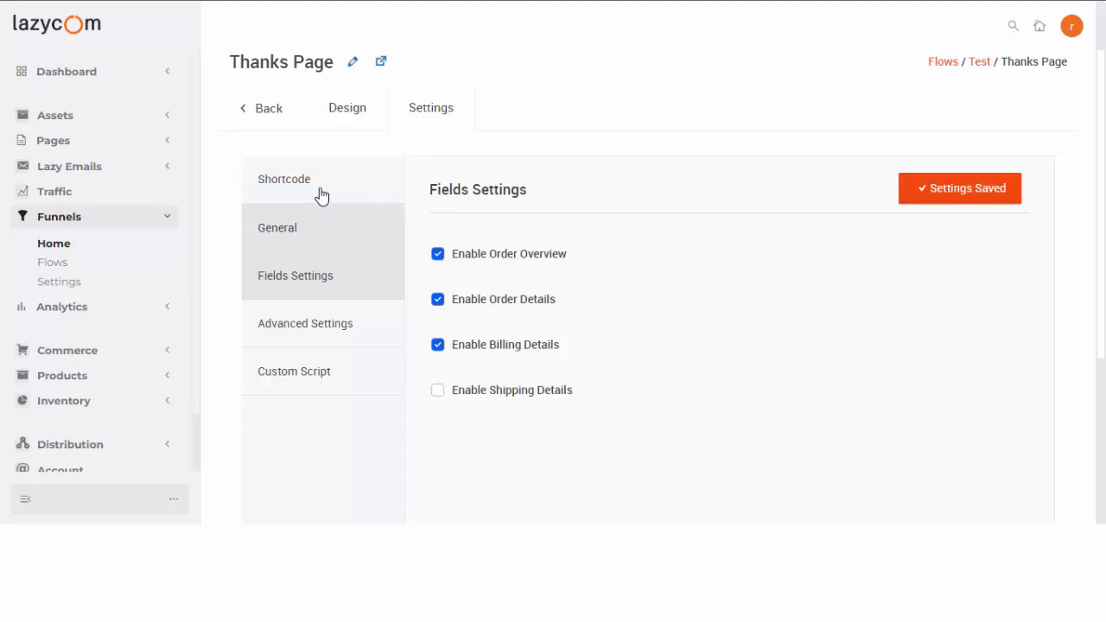
{"action": "scroll", "coordinate": [324, 191], "scroll_direction": "up", "scroll_amount": 1}
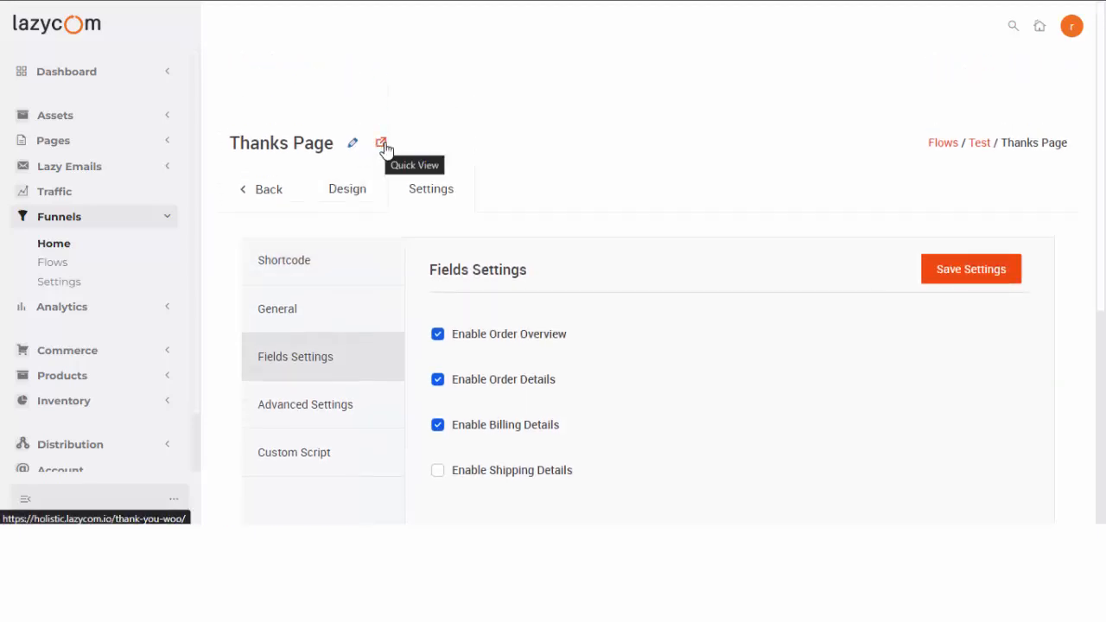
Open the empty Thanks Page in Lz Builder and filter templates to the Thank You Pages group.
{"action": "left_click", "coordinate": [381, 146]}
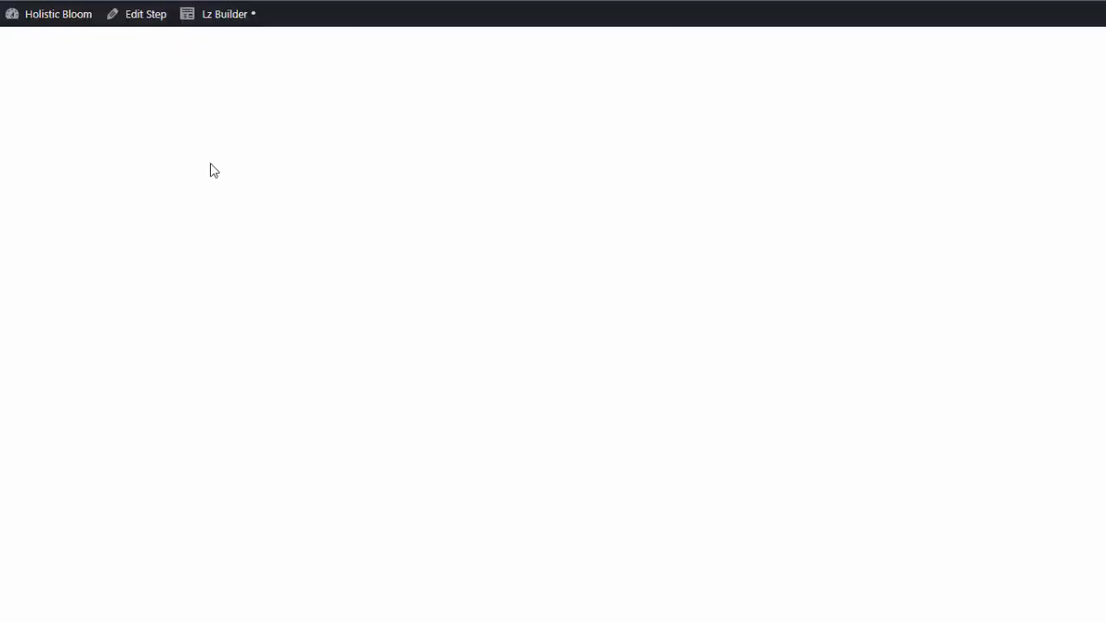
{"action": "left_click", "coordinate": [219, 23]}
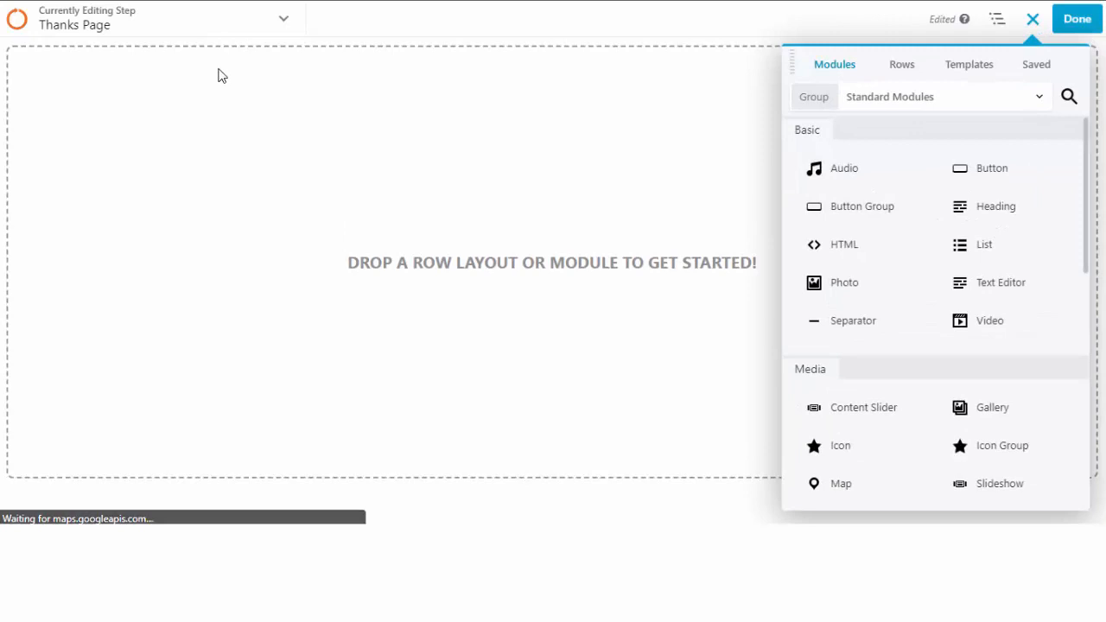
{"action": "left_click", "coordinate": [976, 68]}
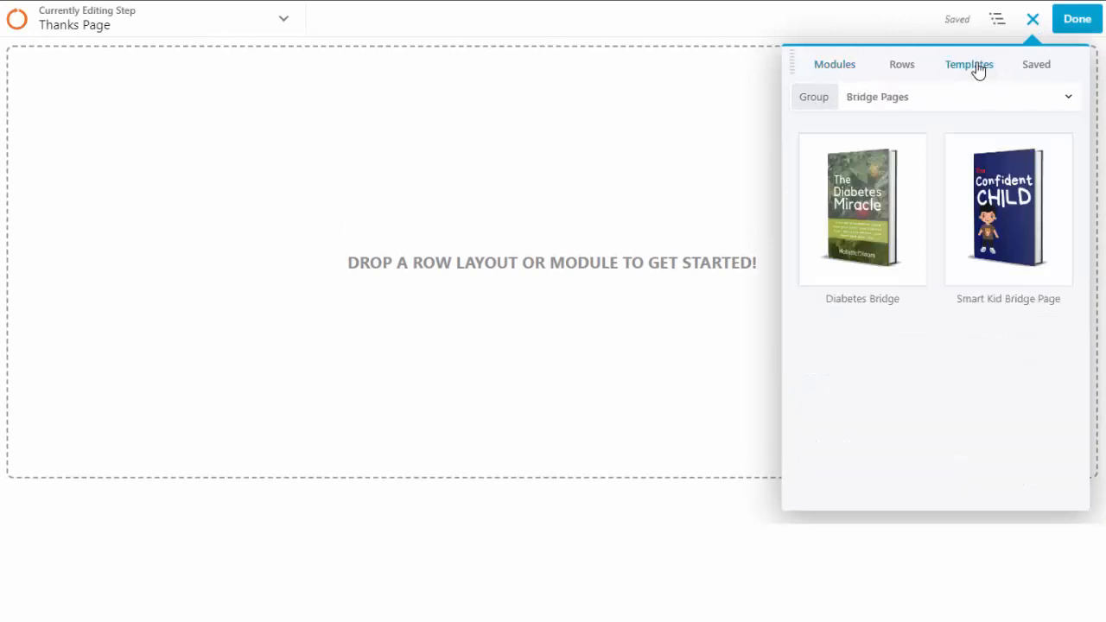
{"action": "left_click", "coordinate": [945, 107]}
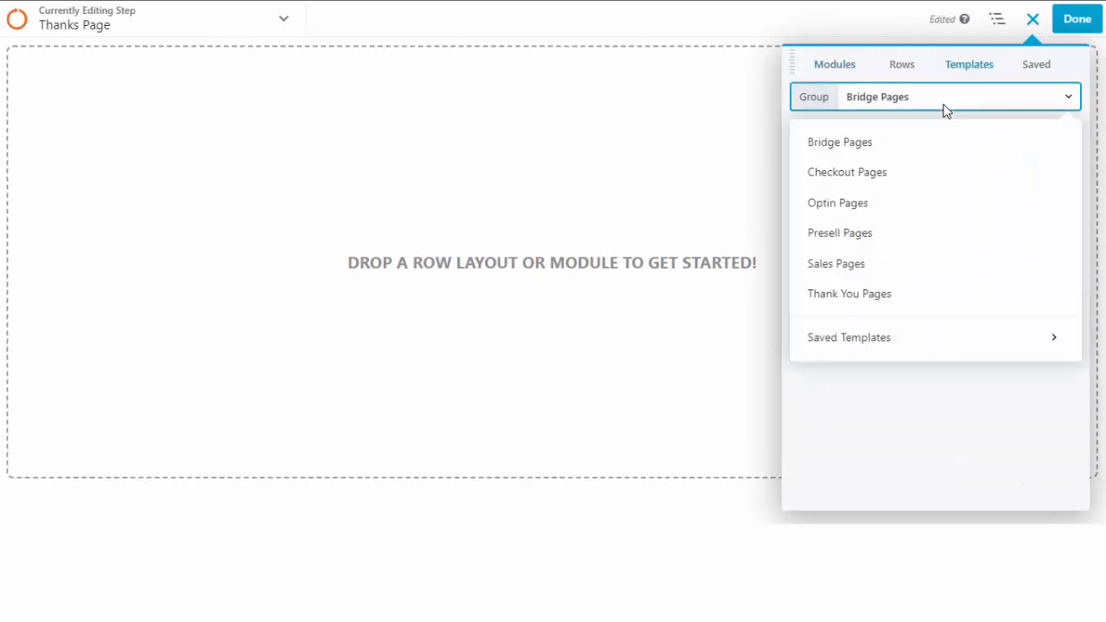
{"action": "left_click", "coordinate": [885, 301]}
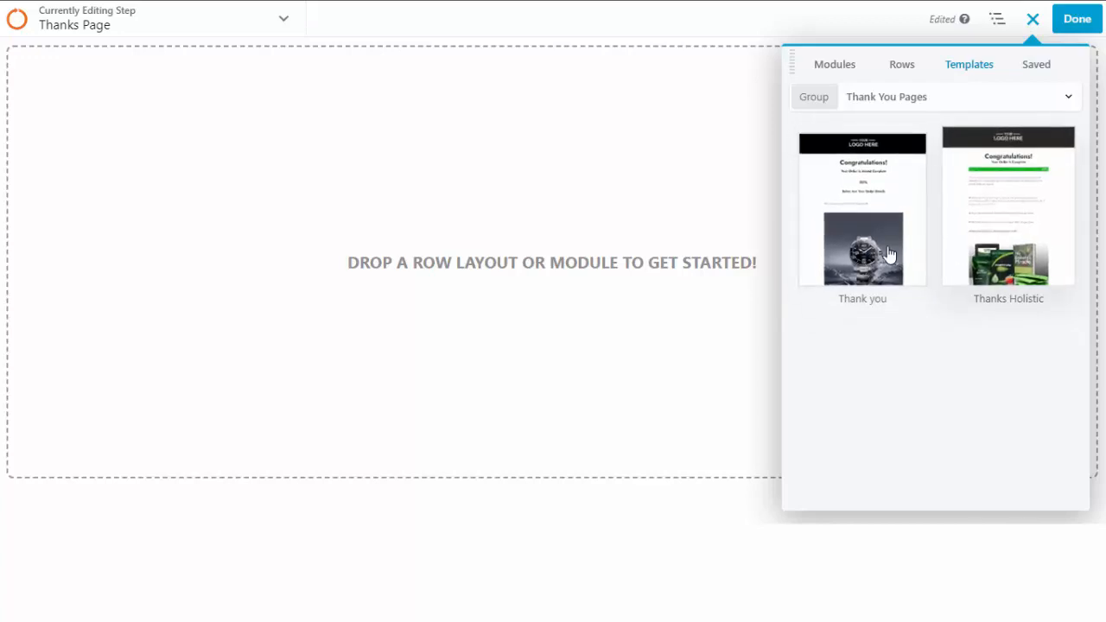
{"action": "left_click", "coordinate": [1012, 231]}
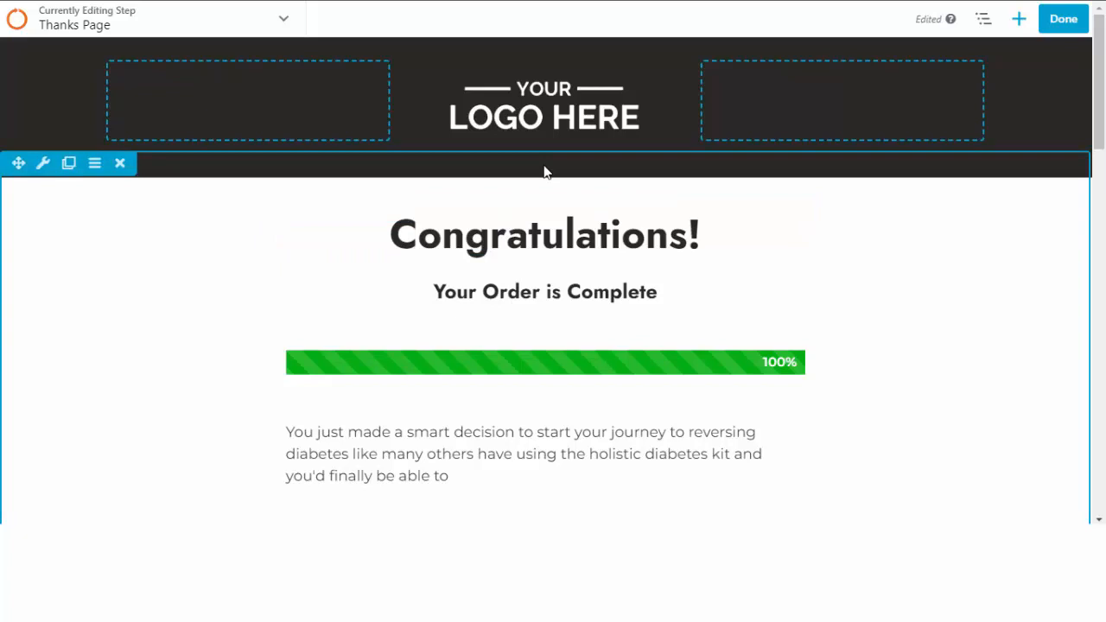
{"action": "scroll", "coordinate": [545, 198], "scroll_direction": "down", "scroll_amount": 3}
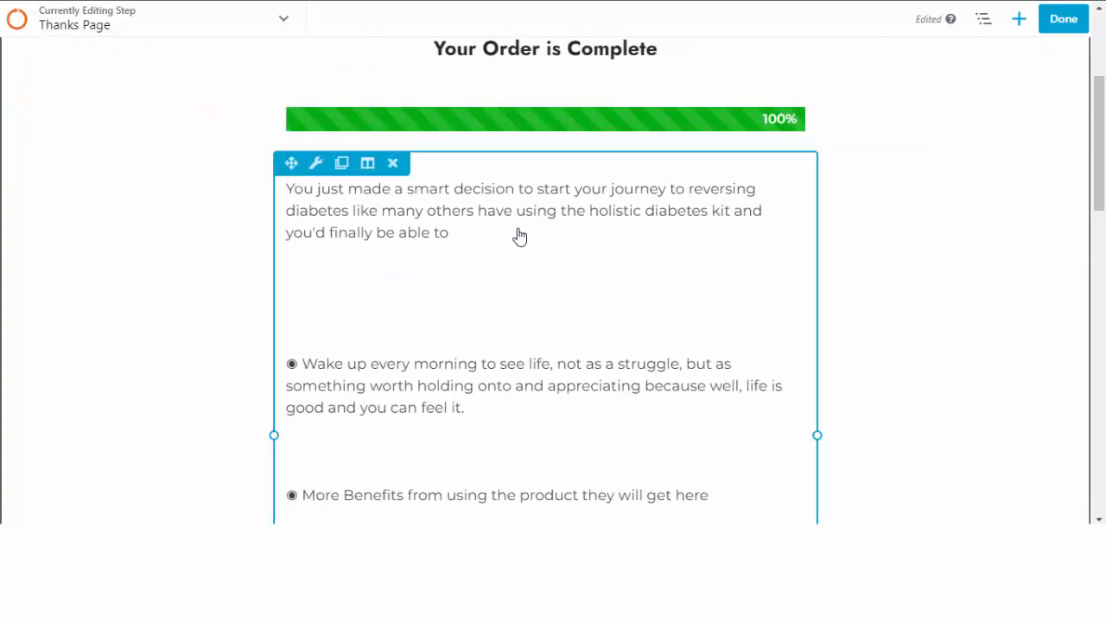
{"action": "scroll", "coordinate": [493, 274], "scroll_direction": "down", "scroll_amount": 2}
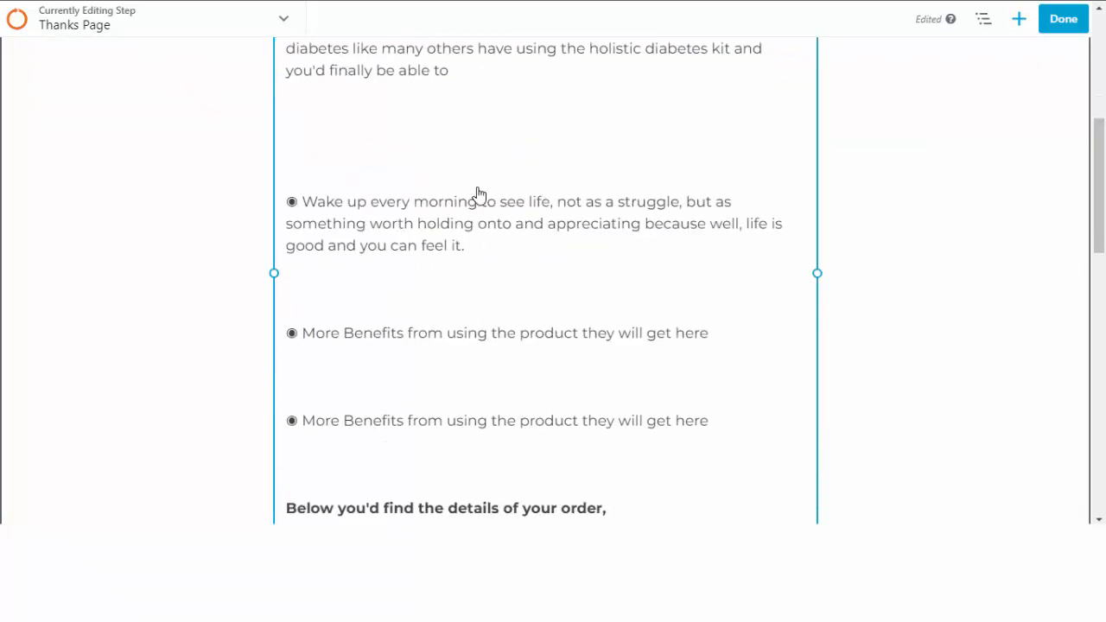
{"action": "scroll", "coordinate": [476, 195], "scroll_direction": "up", "scroll_amount": 1}
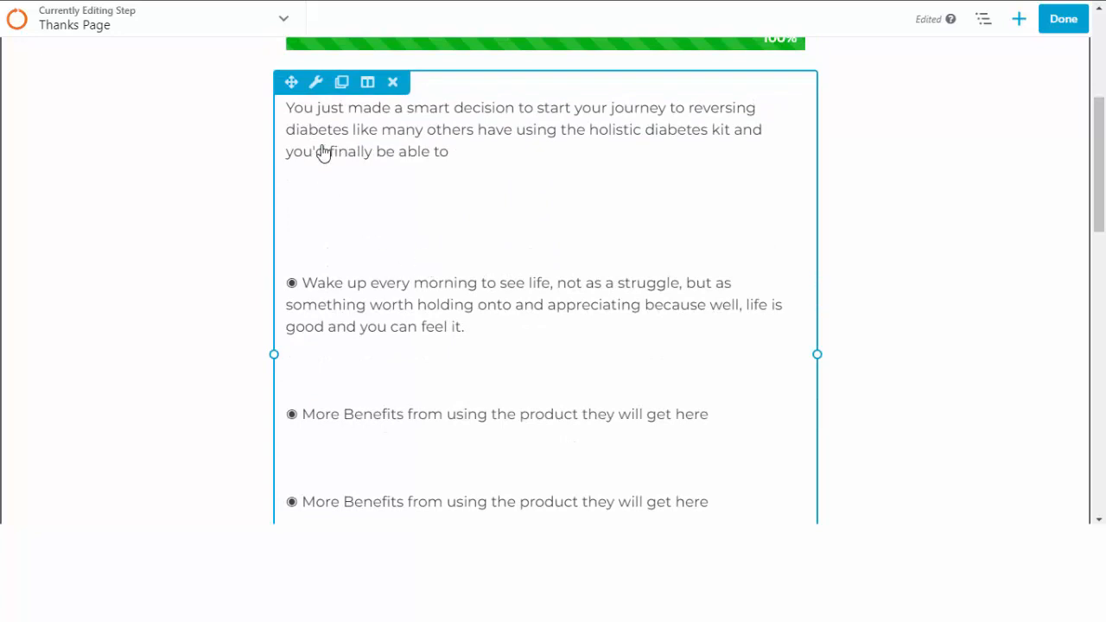
{"action": "left_click", "coordinate": [607, 128]}
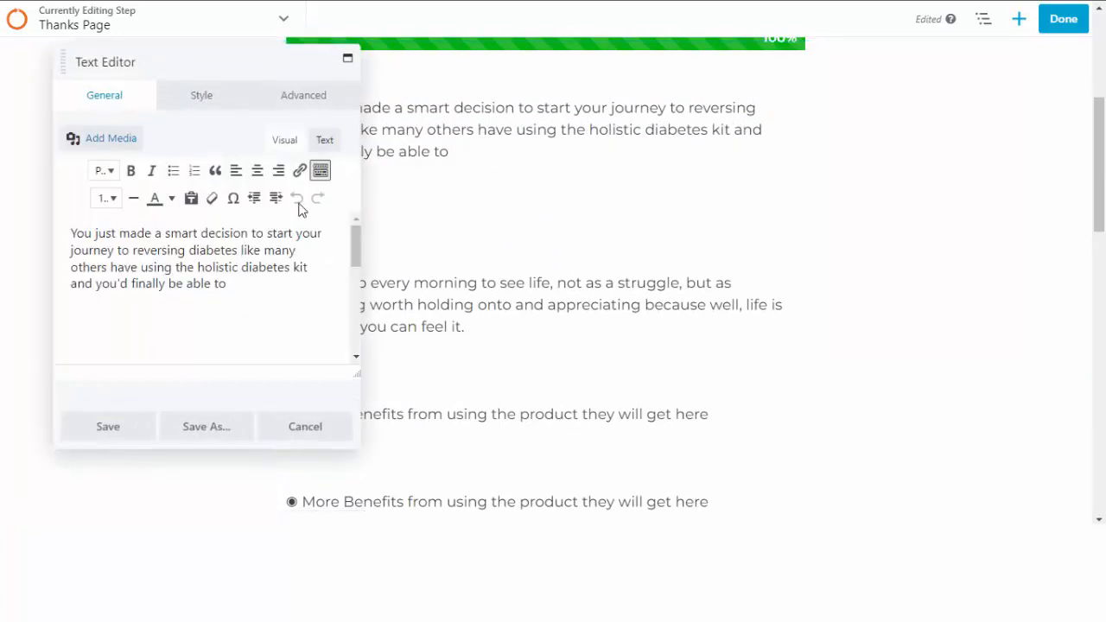
{"action": "left_click", "coordinate": [311, 432]}
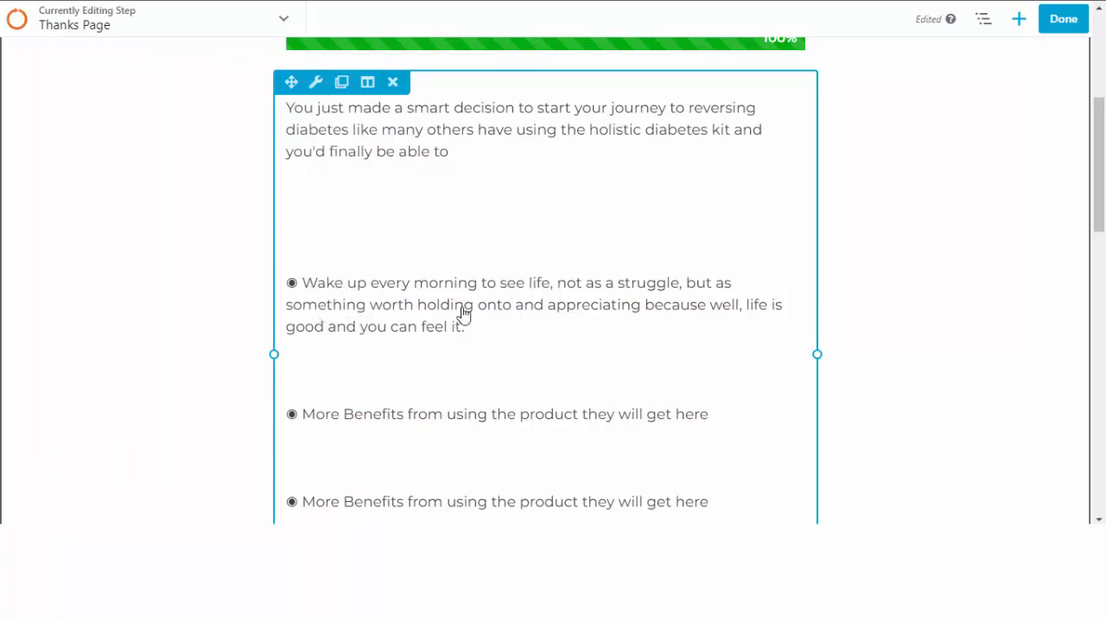
{"action": "scroll", "coordinate": [449, 208], "scroll_direction": "down", "scroll_amount": 3}
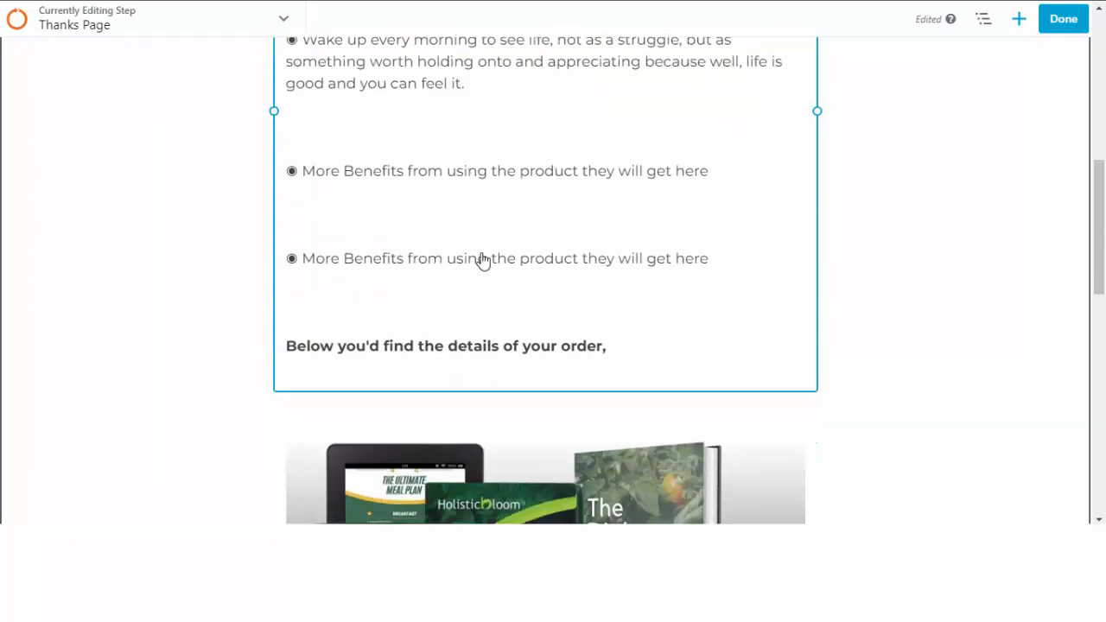
{"action": "scroll", "coordinate": [531, 282], "scroll_direction": "down", "scroll_amount": 2}
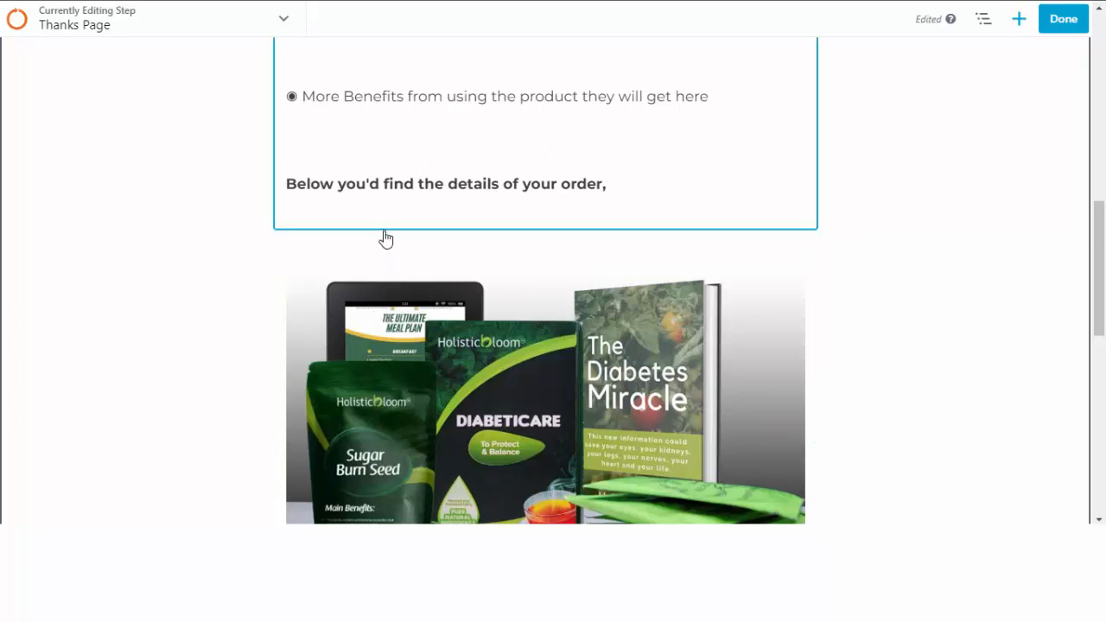
{"action": "scroll", "coordinate": [566, 277], "scroll_direction": "down", "scroll_amount": 4}
{"action": "scroll", "coordinate": [517, 276], "scroll_direction": "down", "scroll_amount": 2}
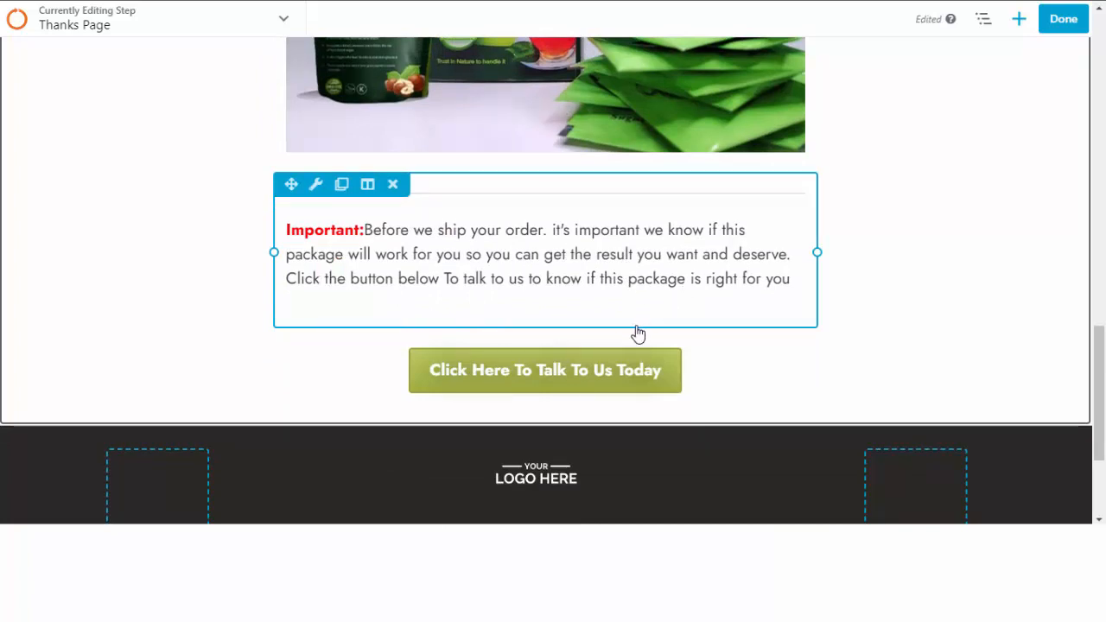
{"action": "scroll", "coordinate": [636, 333], "scroll_direction": "down", "scroll_amount": 2}
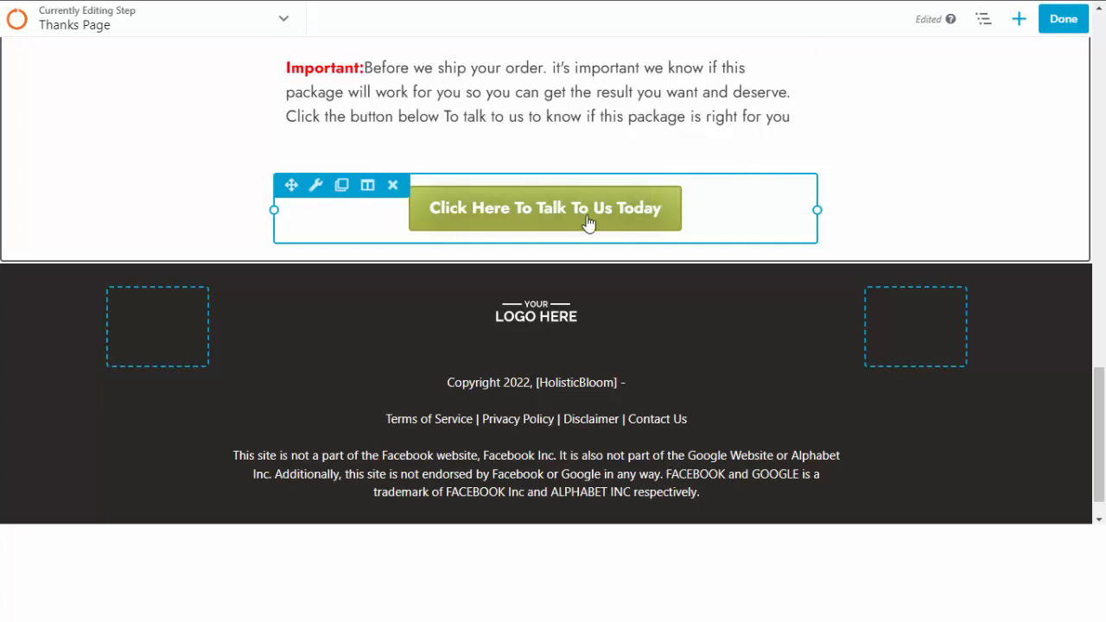
Replace 'HolisticBloom' in the Thanks Page footer copyright with 'sitename', save, and finish editing.
{"action": "left_click", "coordinate": [579, 389]}
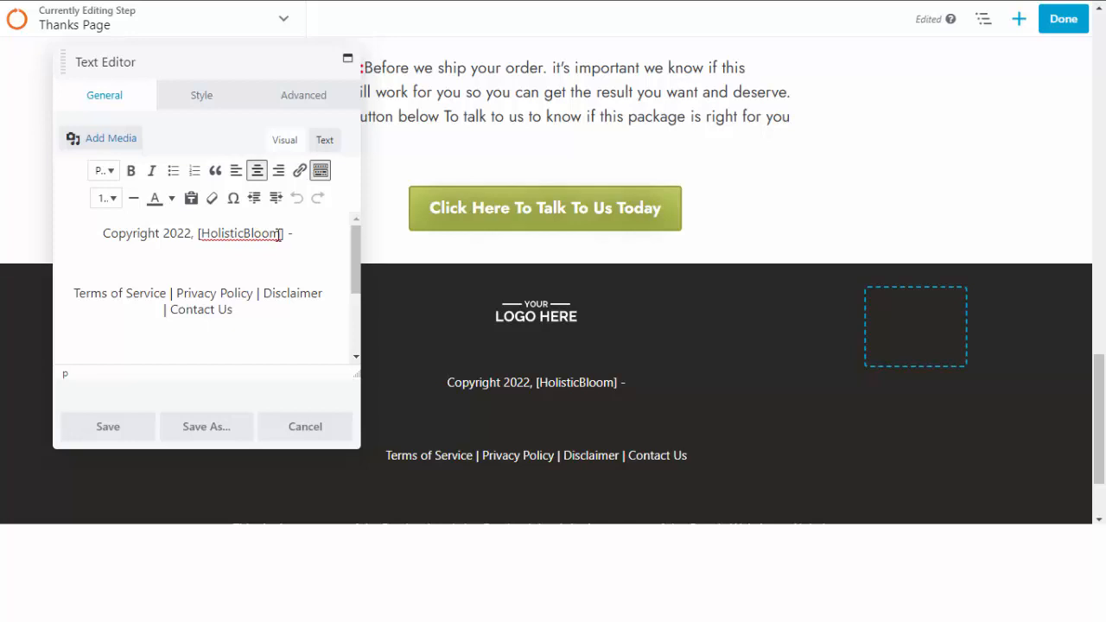
{"action": "left_click_drag", "start_coordinate": [282, 233], "coordinate": [200, 234]}
{"action": "type", "text": "siten"}
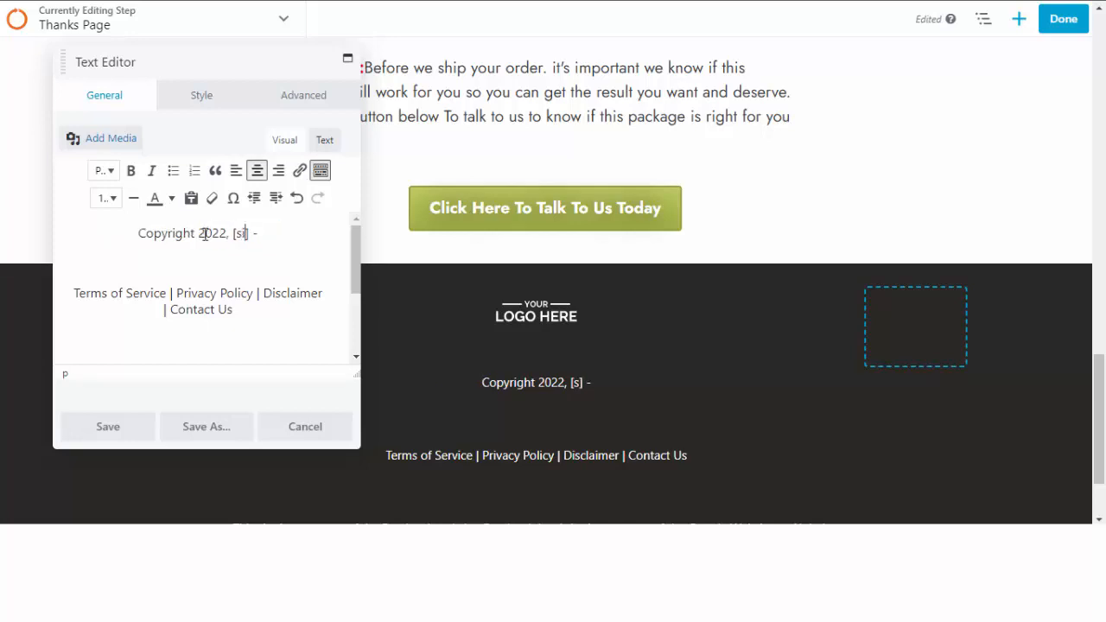
{"action": "type", "text": "ame"}
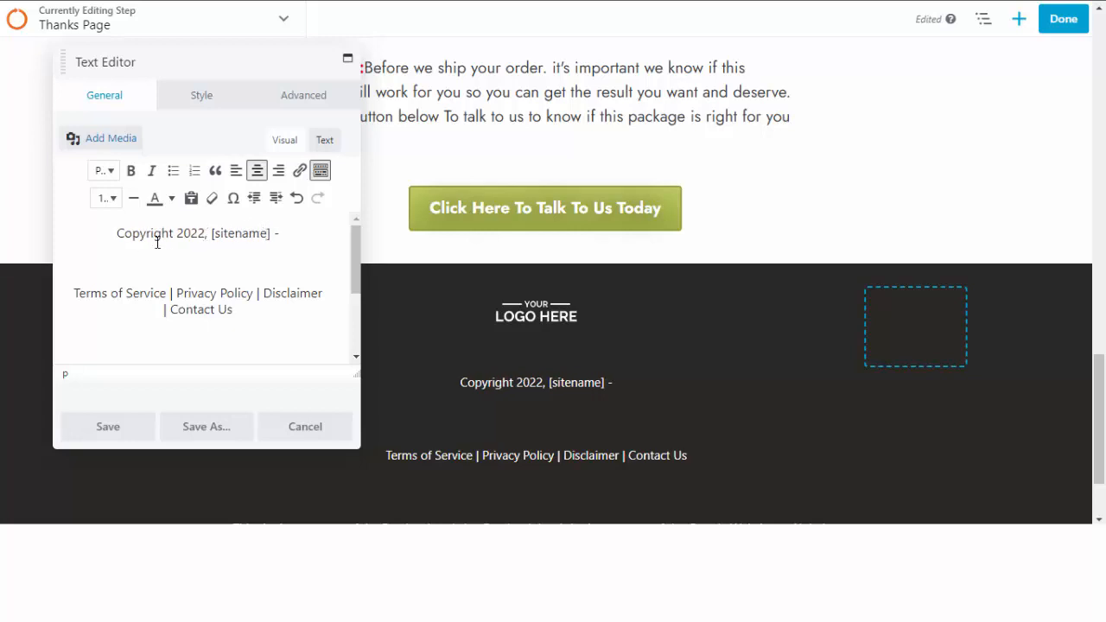
{"action": "left_click", "coordinate": [111, 427]}
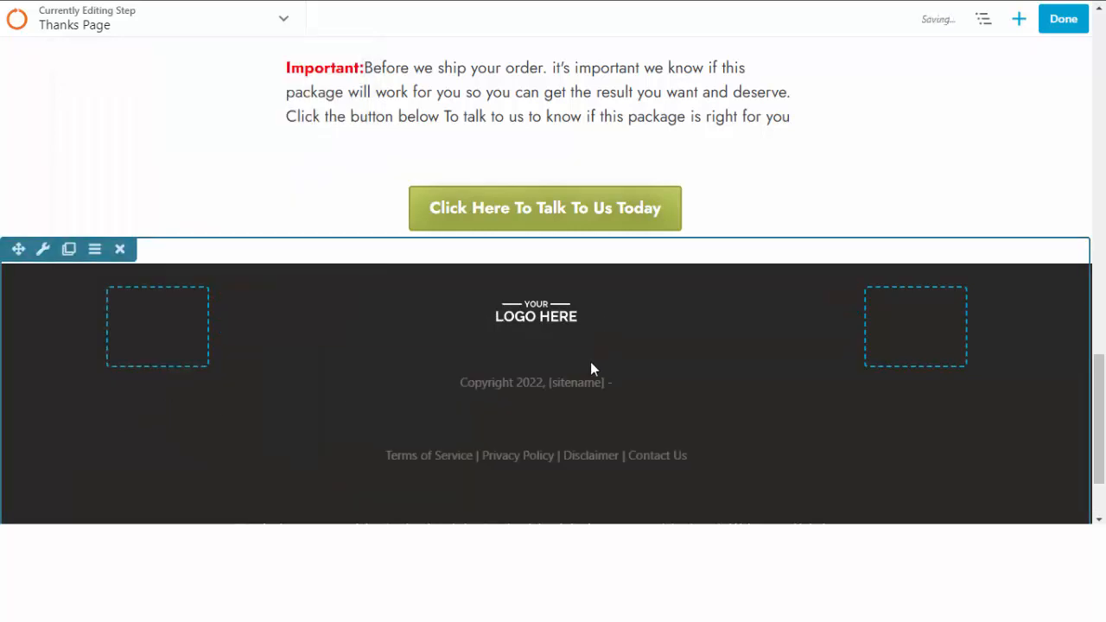
{"action": "scroll", "coordinate": [562, 376], "scroll_direction": "down", "scroll_amount": 1}
{"action": "scroll", "coordinate": [602, 385], "scroll_direction": "up", "scroll_amount": 15}
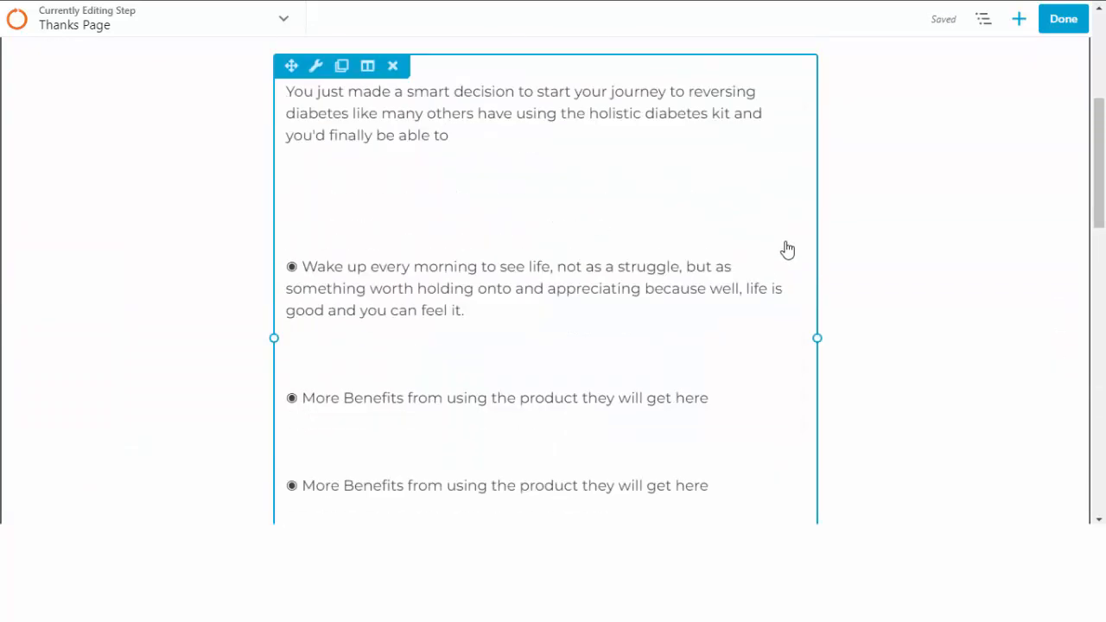
{"action": "scroll", "coordinate": [785, 254], "scroll_direction": "down", "scroll_amount": 5}
{"action": "scroll", "coordinate": [474, 276], "scroll_direction": "down", "scroll_amount": 2}
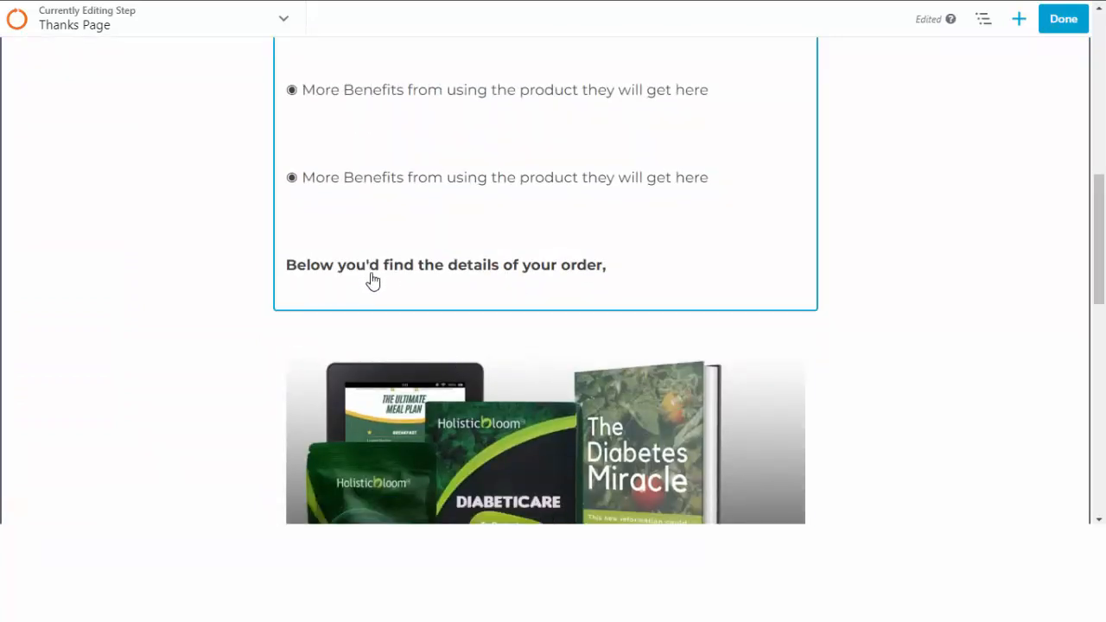
{"action": "left_click", "coordinate": [1059, 19]}
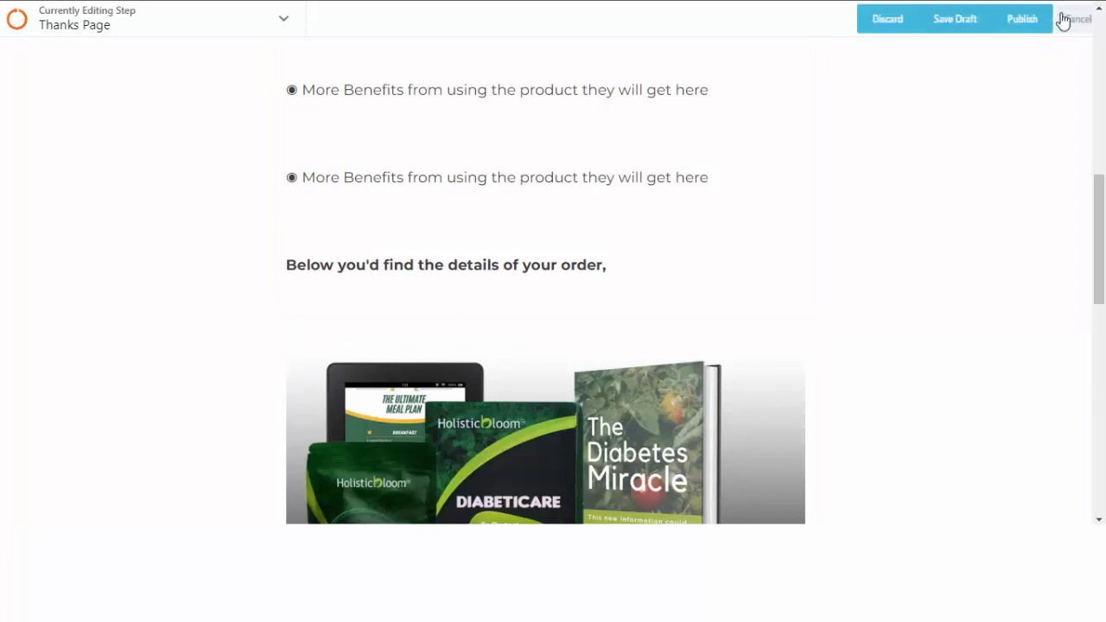
Publish the Thanks Page changes.
{"action": "left_click", "coordinate": [993, 21]}
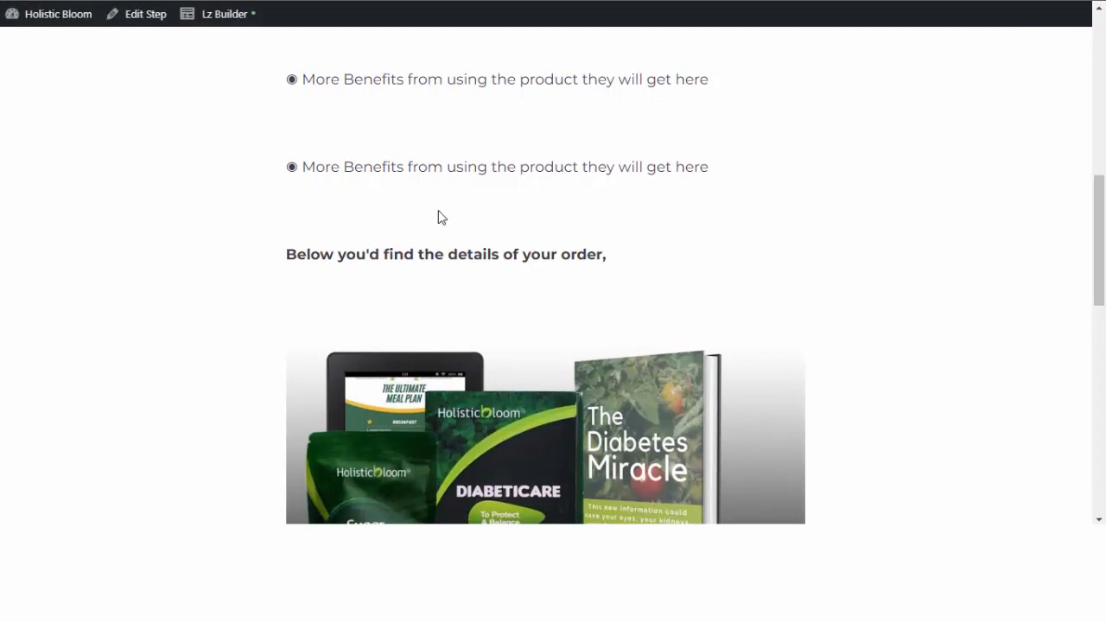
{"action": "scroll", "coordinate": [447, 214], "scroll_direction": "down", "scroll_amount": 6}
{"action": "scroll", "coordinate": [453, 231], "scroll_direction": "up", "scroll_amount": 7}
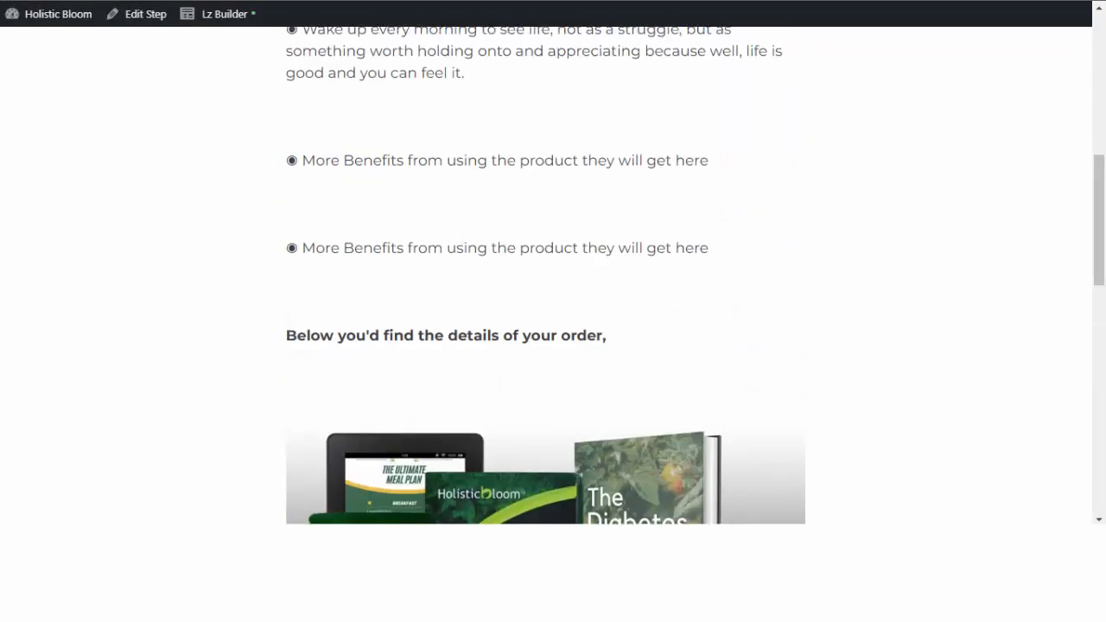
Return to the Test flow's list of steps and open the Optin Page step.
{"action": "left_click", "coordinate": [129, 0]}
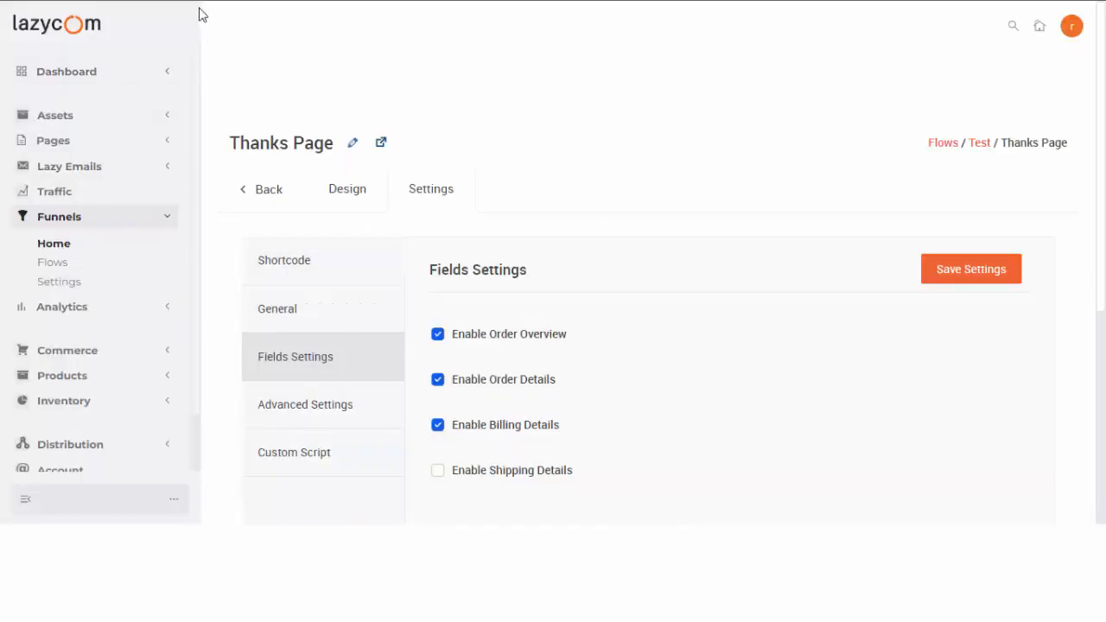
{"action": "left_click", "coordinate": [269, 193]}
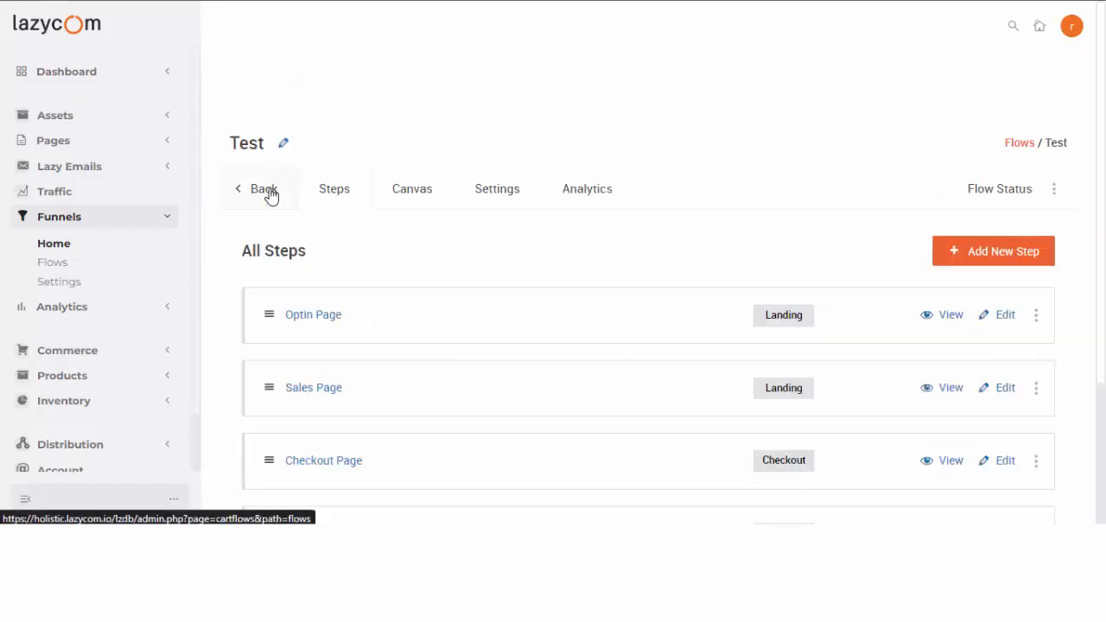
{"action": "left_click", "coordinate": [318, 319]}
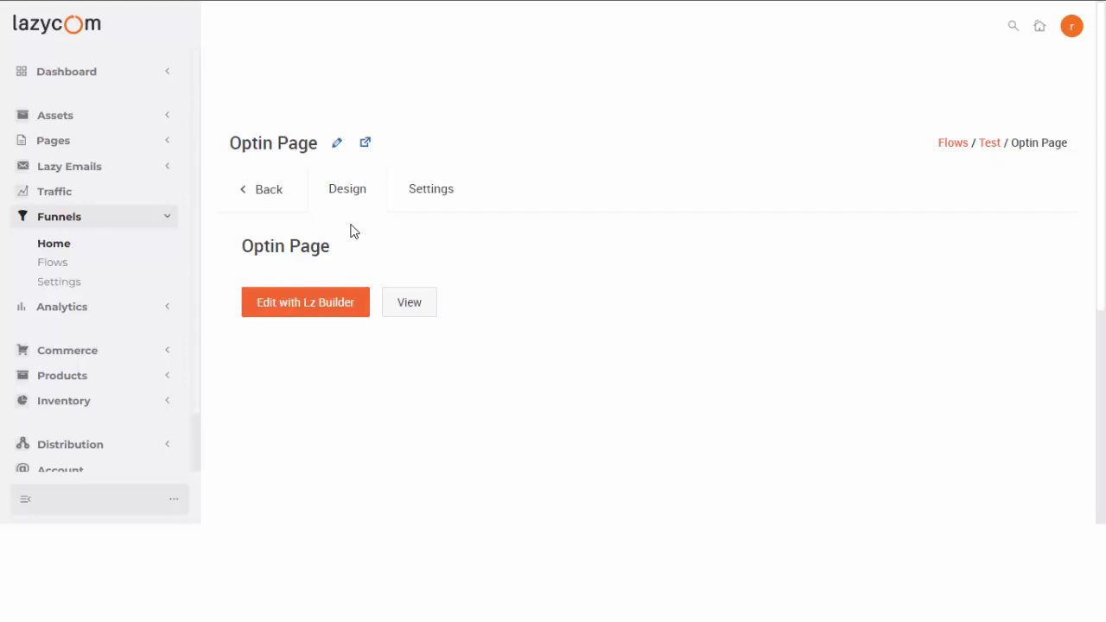
In Lz Builder, set the optin subscription form's service to Groundhogg with the holistic account.
{"action": "left_click", "coordinate": [310, 312]}
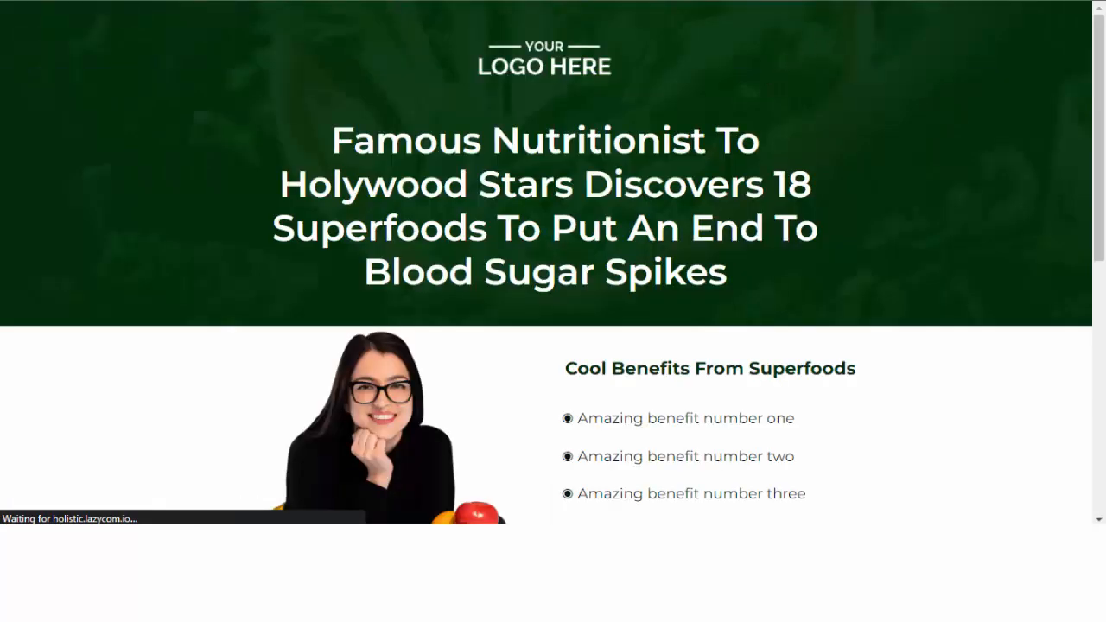
{"action": "scroll", "coordinate": [702, 377], "scroll_direction": "down", "scroll_amount": 5}
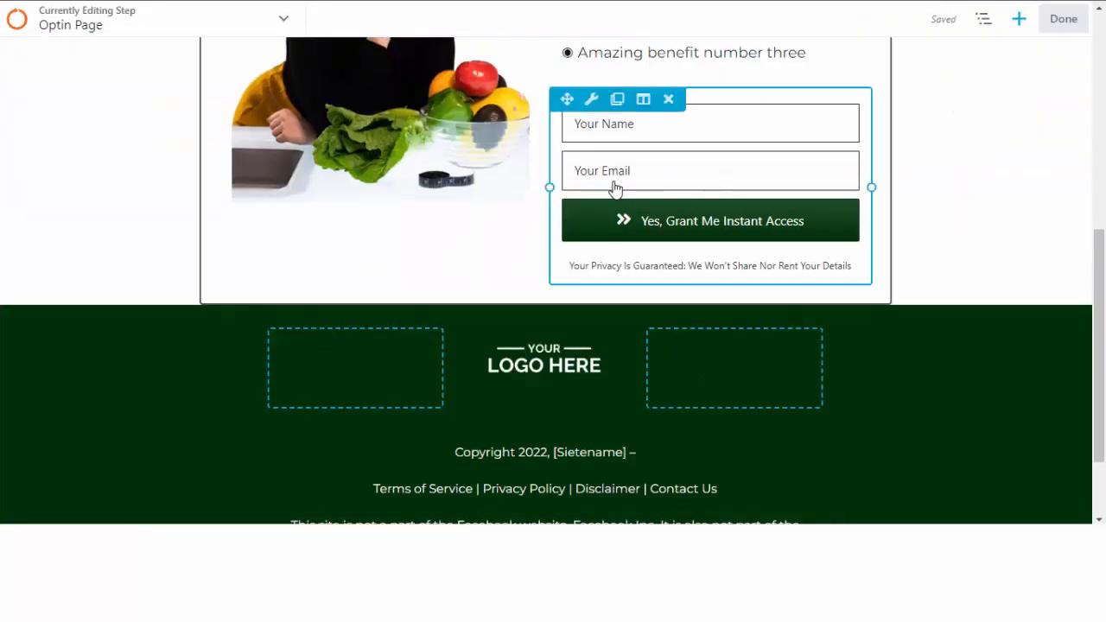
{"action": "left_click", "coordinate": [591, 101]}
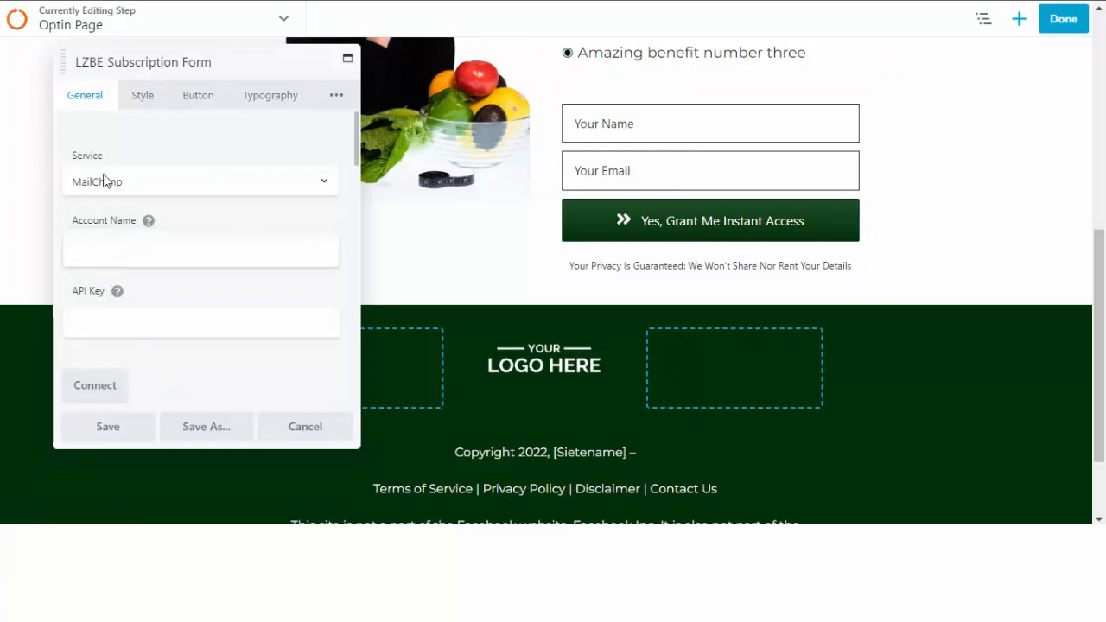
{"action": "left_click", "coordinate": [160, 190]}
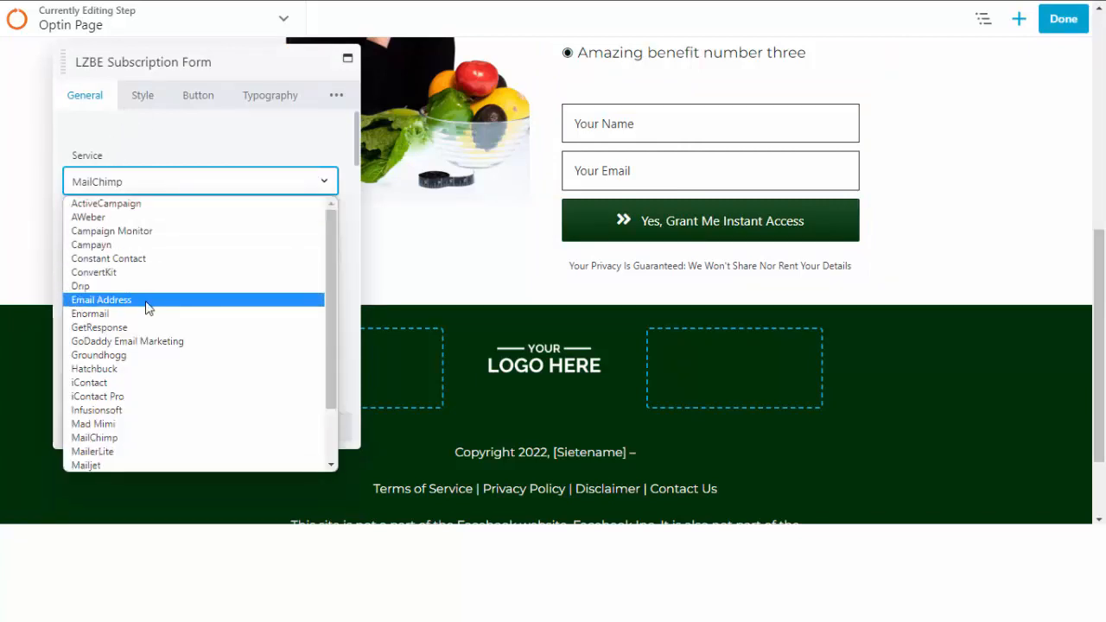
{"action": "left_click", "coordinate": [147, 356]}
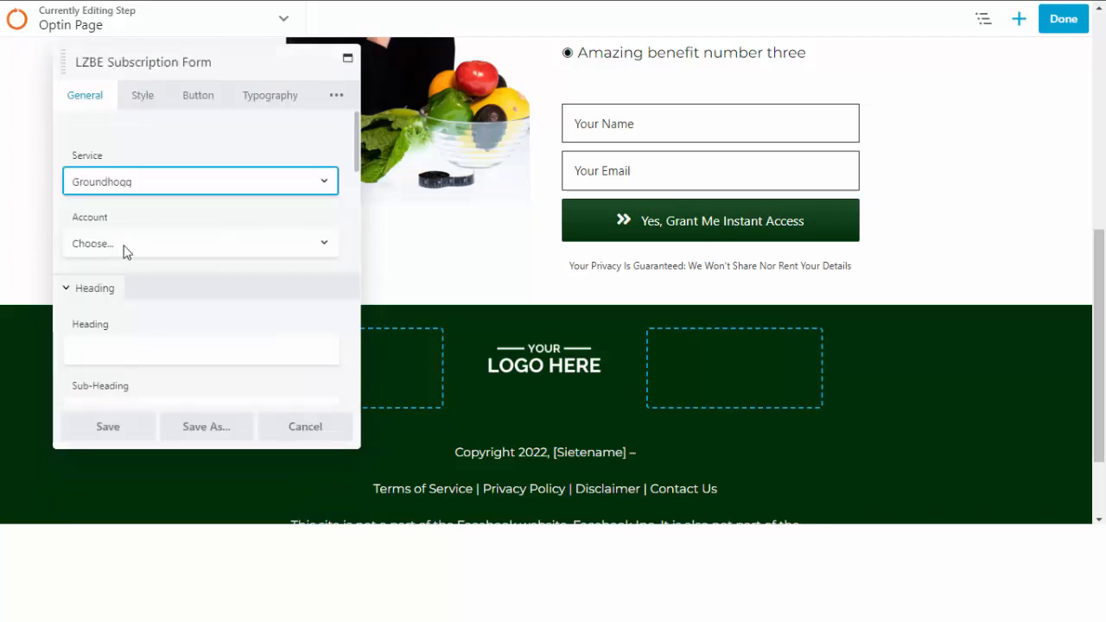
{"action": "left_click", "coordinate": [145, 248]}
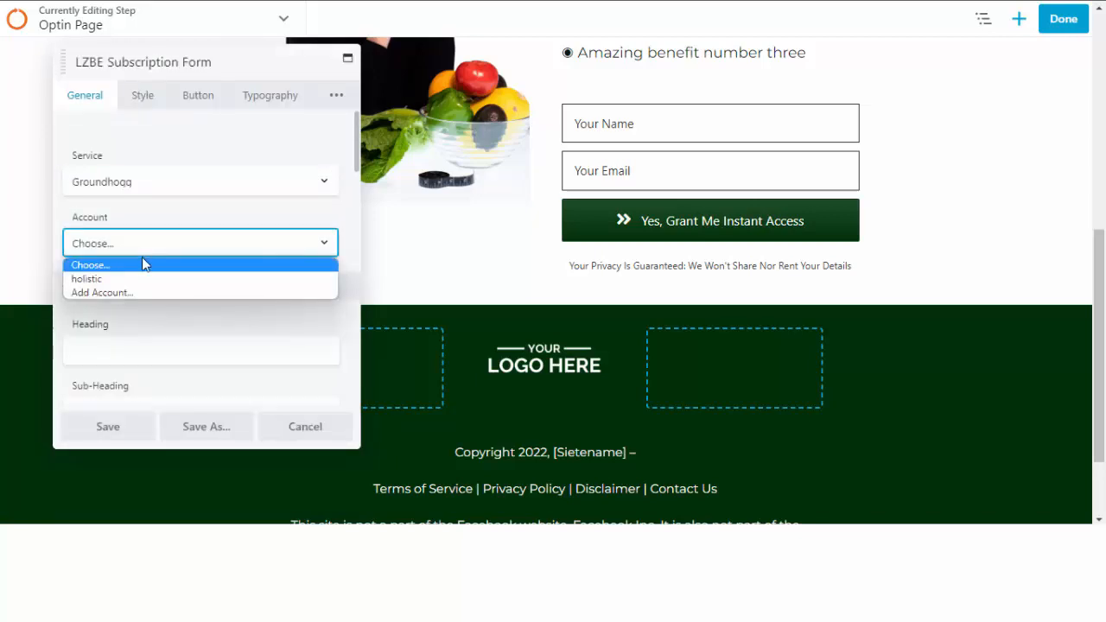
{"action": "left_click", "coordinate": [143, 285]}
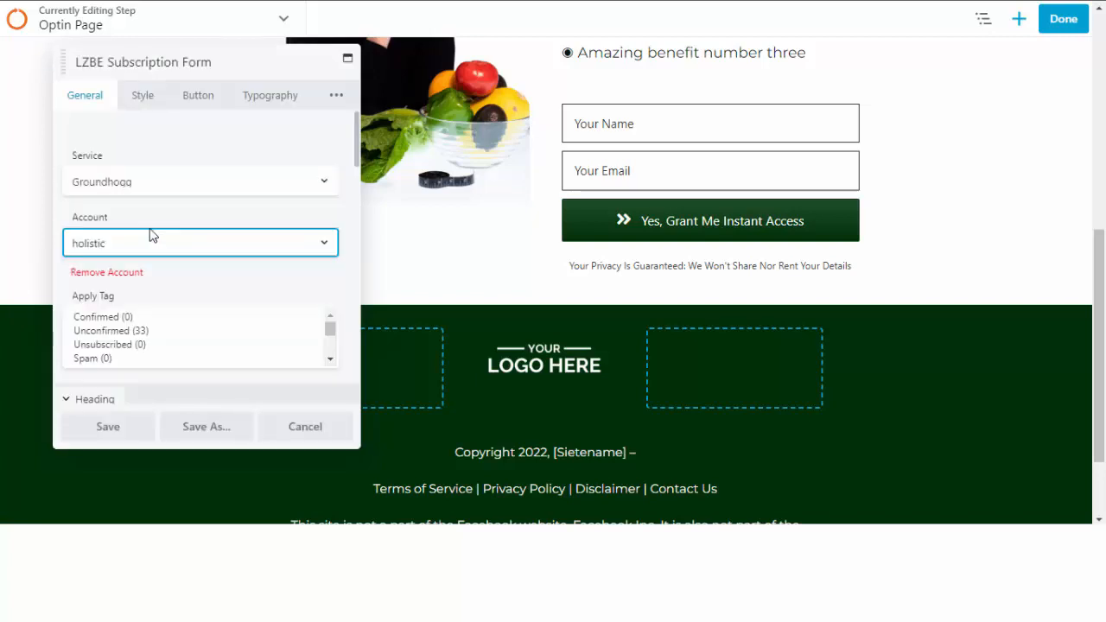
Apply the Marketable tag to new subscribers and save the form settings.
{"action": "scroll", "coordinate": [130, 345], "scroll_direction": "down", "scroll_amount": 2}
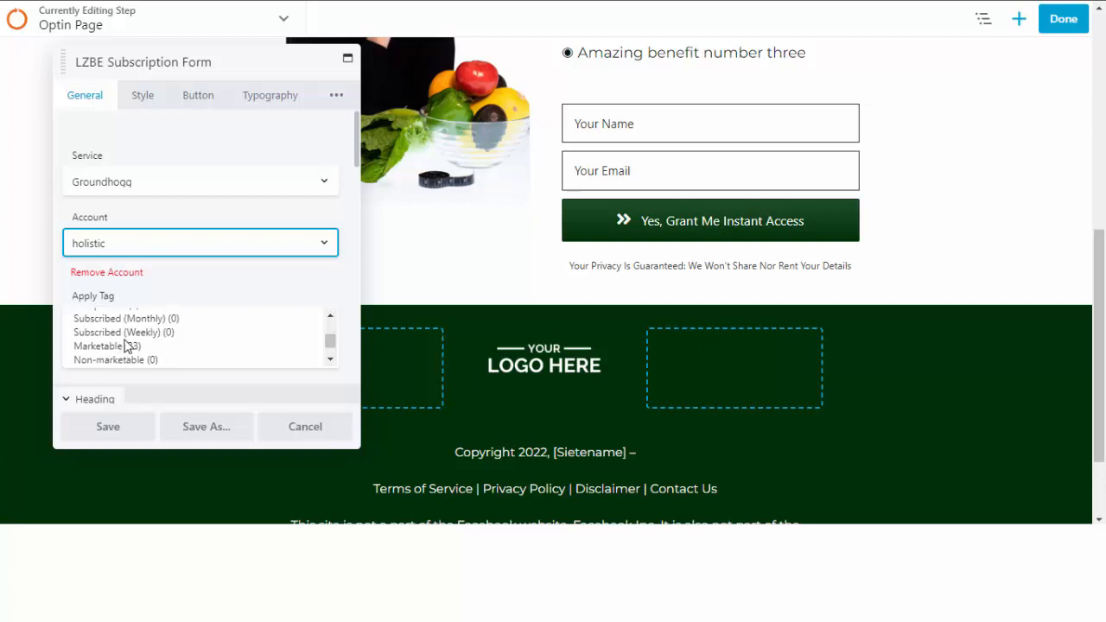
{"action": "scroll", "coordinate": [138, 350], "scroll_direction": "down", "scroll_amount": 4}
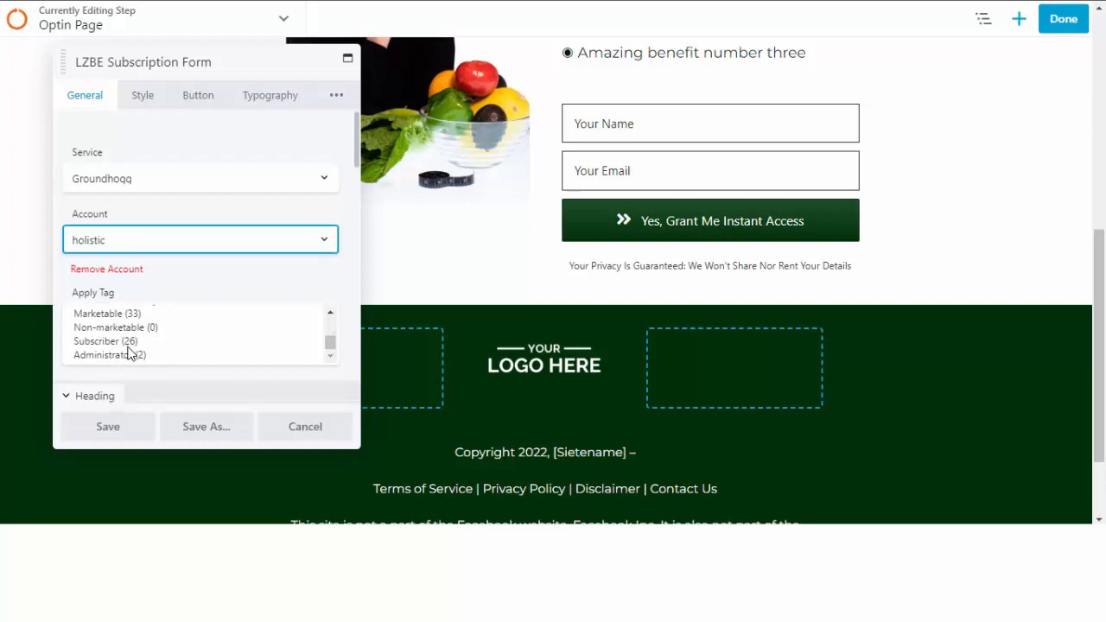
{"action": "scroll", "coordinate": [143, 274], "scroll_direction": "up", "scroll_amount": 6}
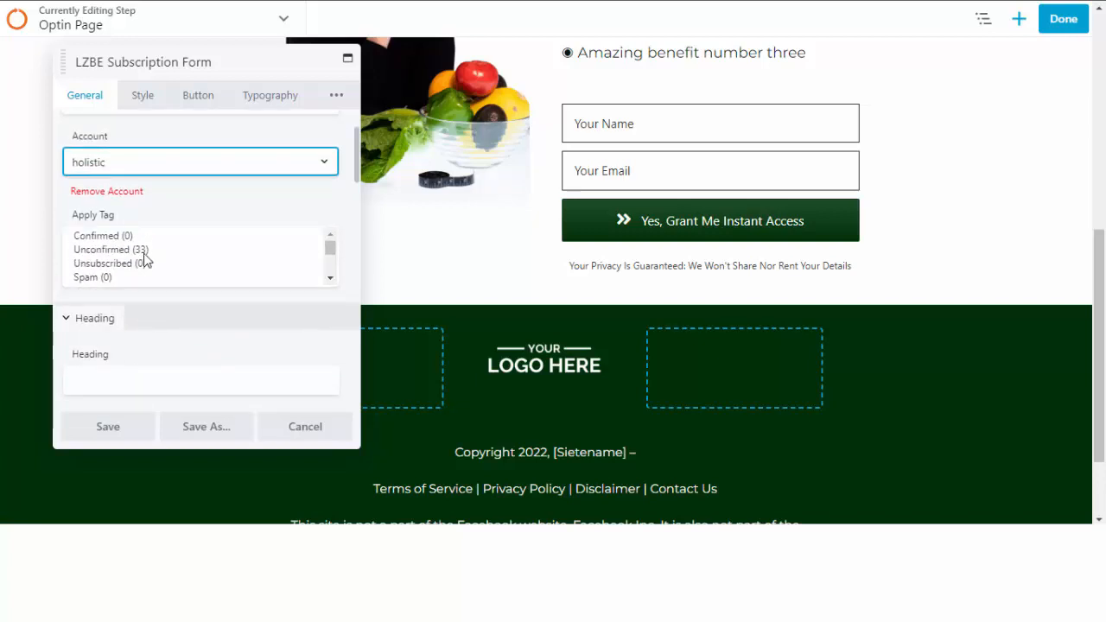
{"action": "scroll", "coordinate": [143, 313], "scroll_direction": "down", "scroll_amount": 2}
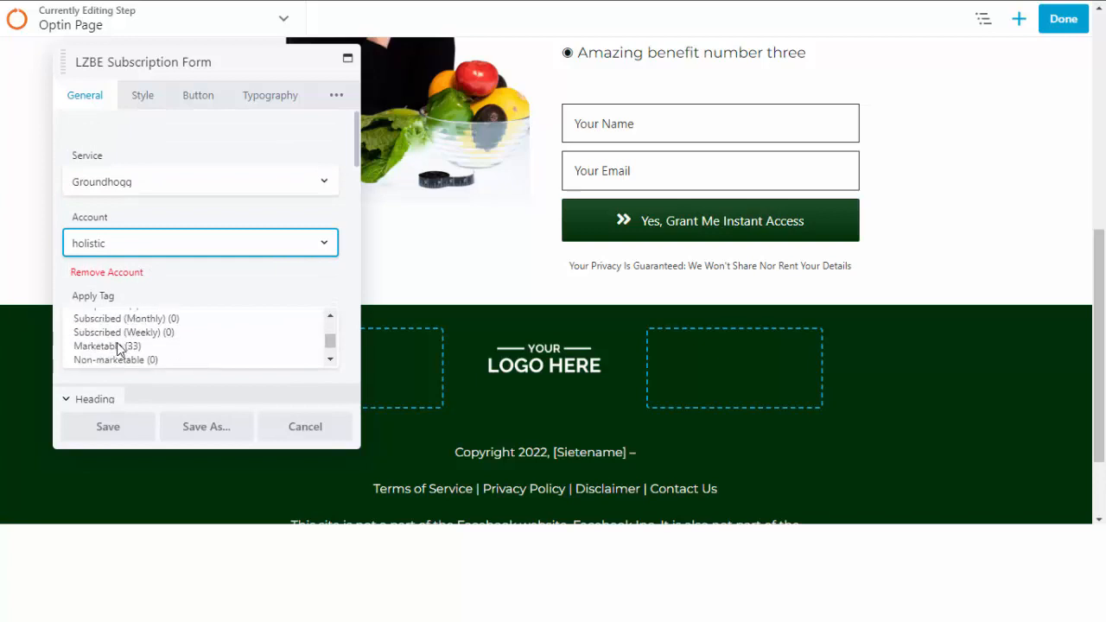
{"action": "left_click", "coordinate": [118, 346]}
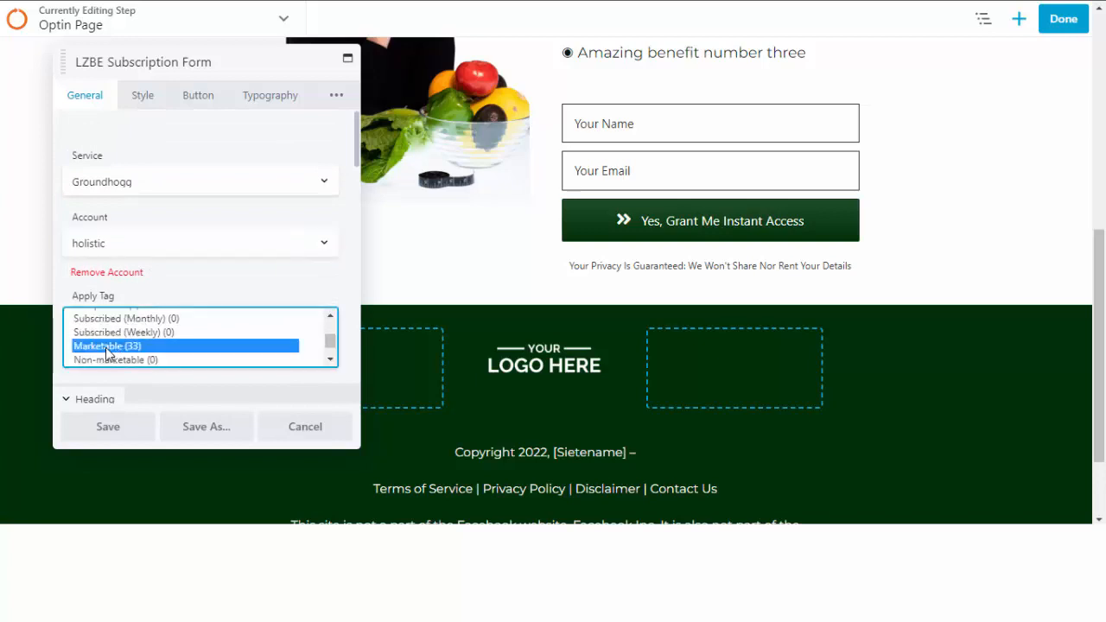
{"action": "left_click", "coordinate": [121, 430]}
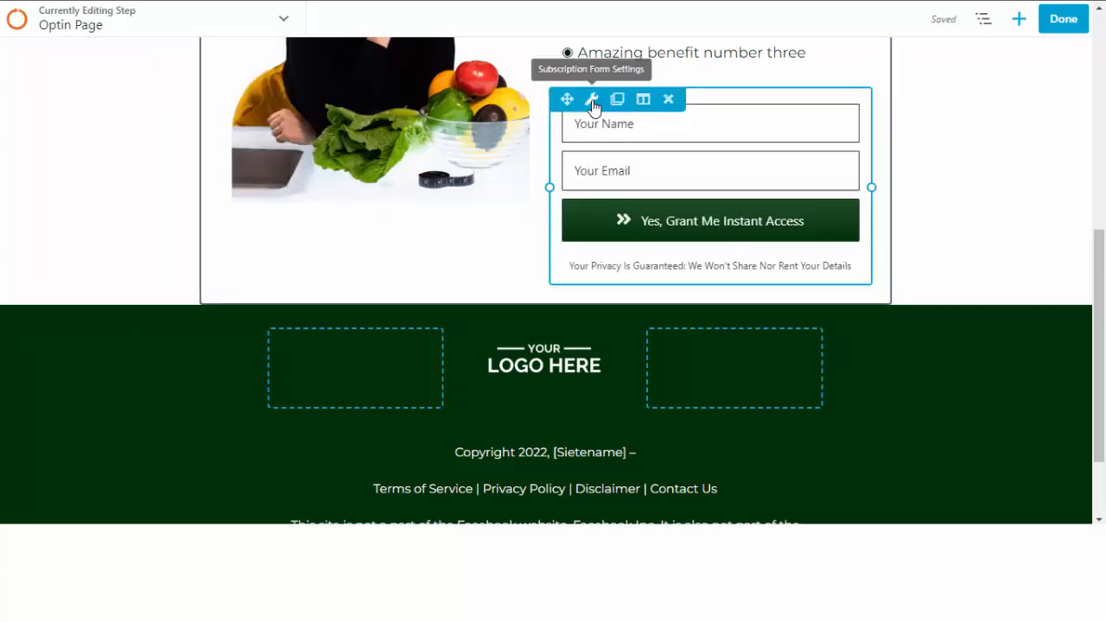
Set the subscription form's Success Action to Redirect.
{"action": "left_click", "coordinate": [592, 100]}
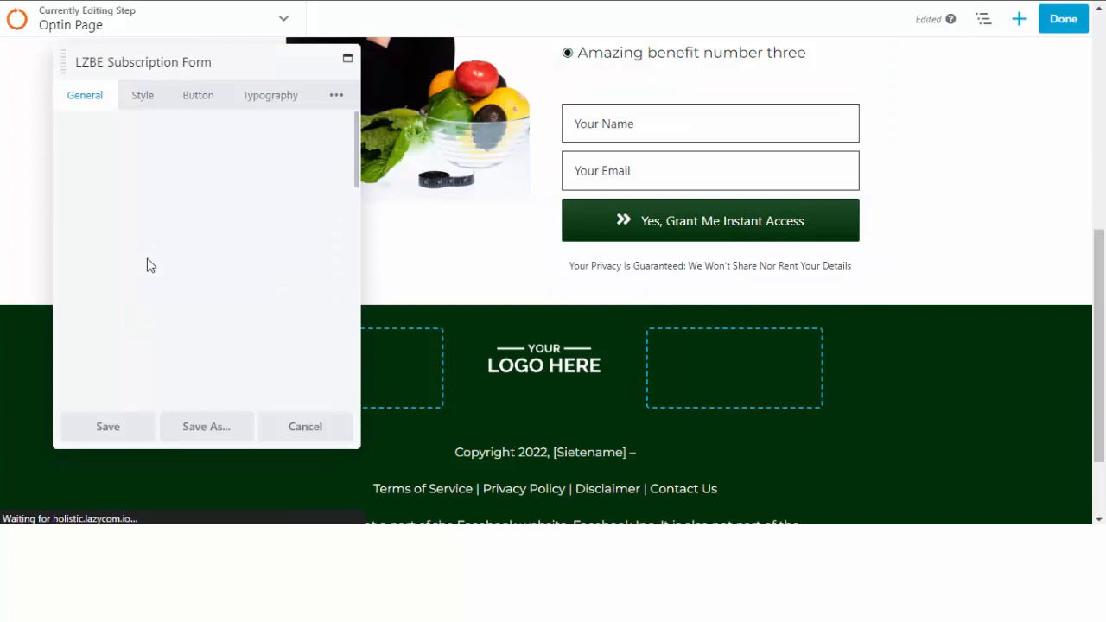
{"action": "scroll", "coordinate": [147, 262], "scroll_direction": "down", "scroll_amount": 4}
{"action": "scroll", "coordinate": [147, 264], "scroll_direction": "up", "scroll_amount": 2}
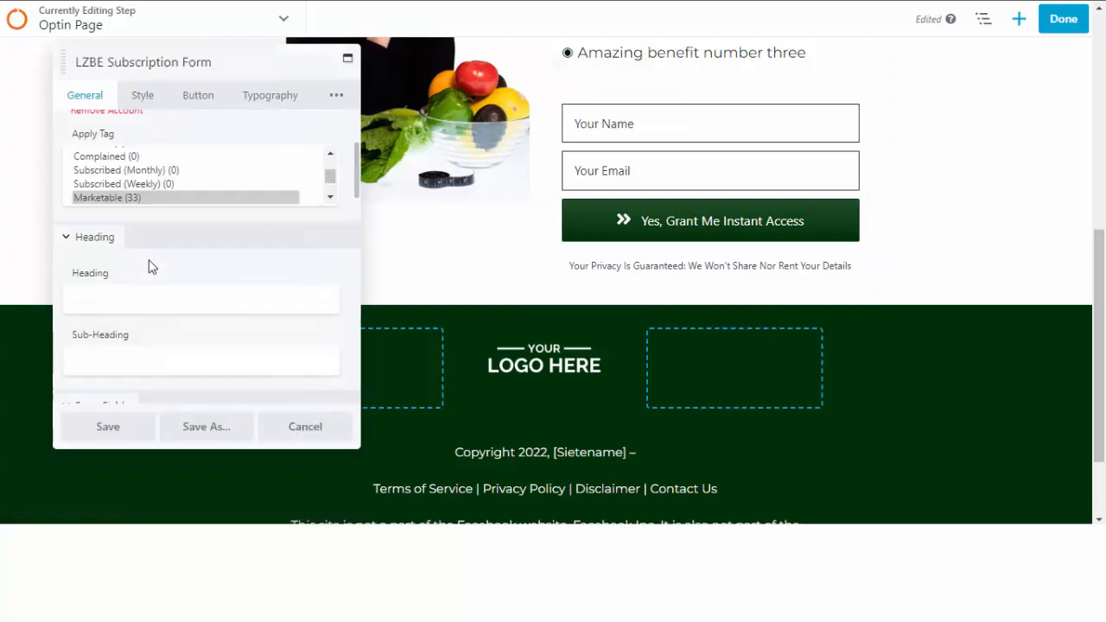
{"action": "scroll", "coordinate": [149, 270], "scroll_direction": "down", "scroll_amount": 10}
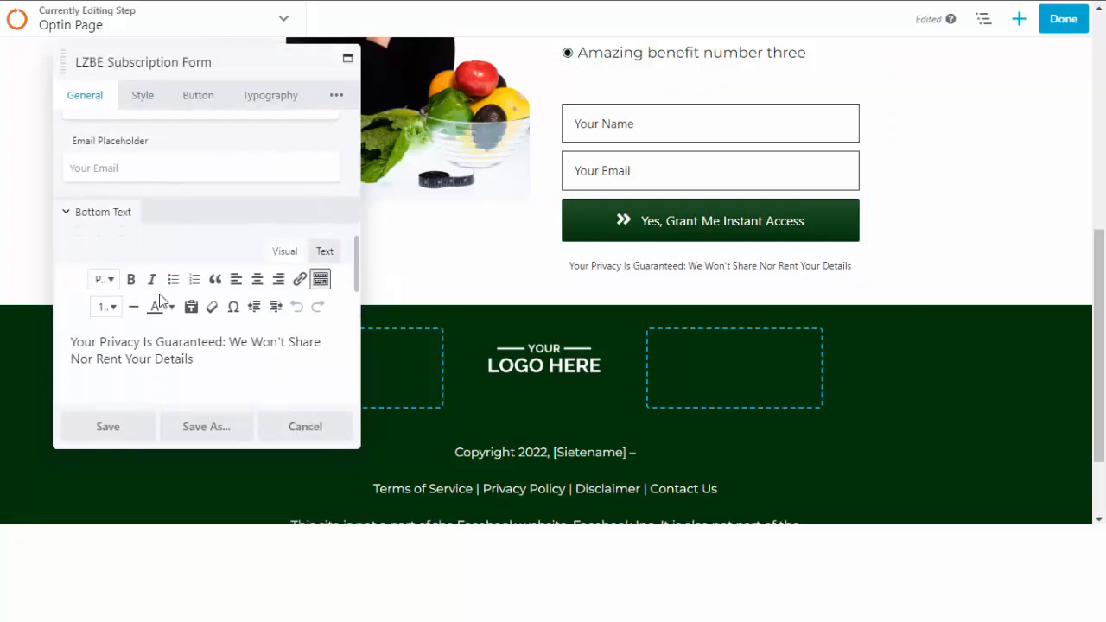
{"action": "scroll", "coordinate": [160, 300], "scroll_direction": "down", "scroll_amount": 7}
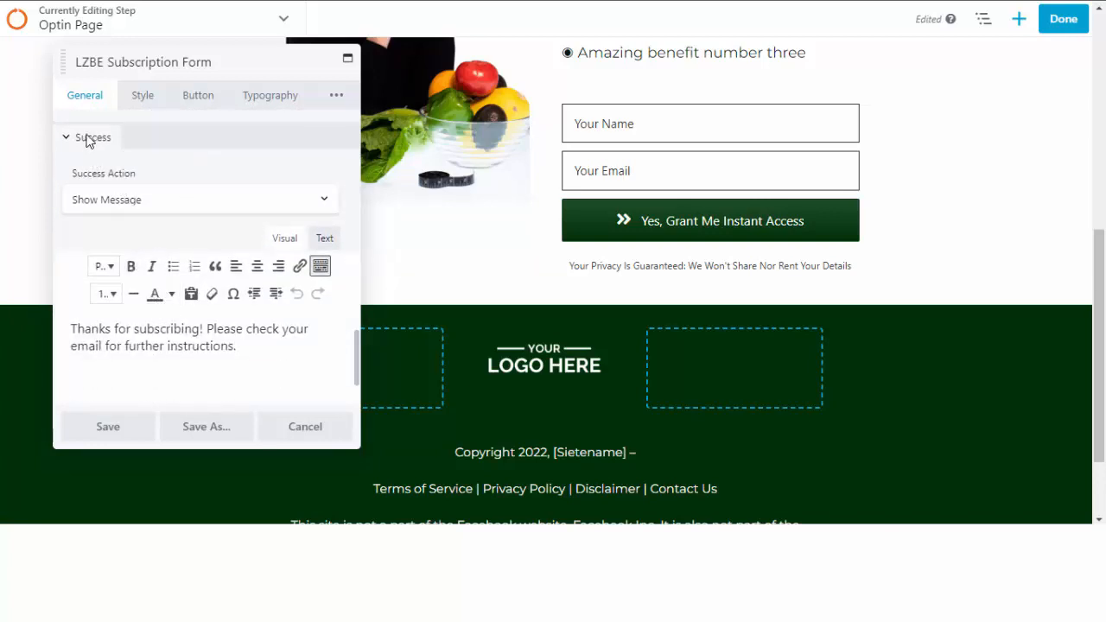
{"action": "left_click", "coordinate": [126, 200]}
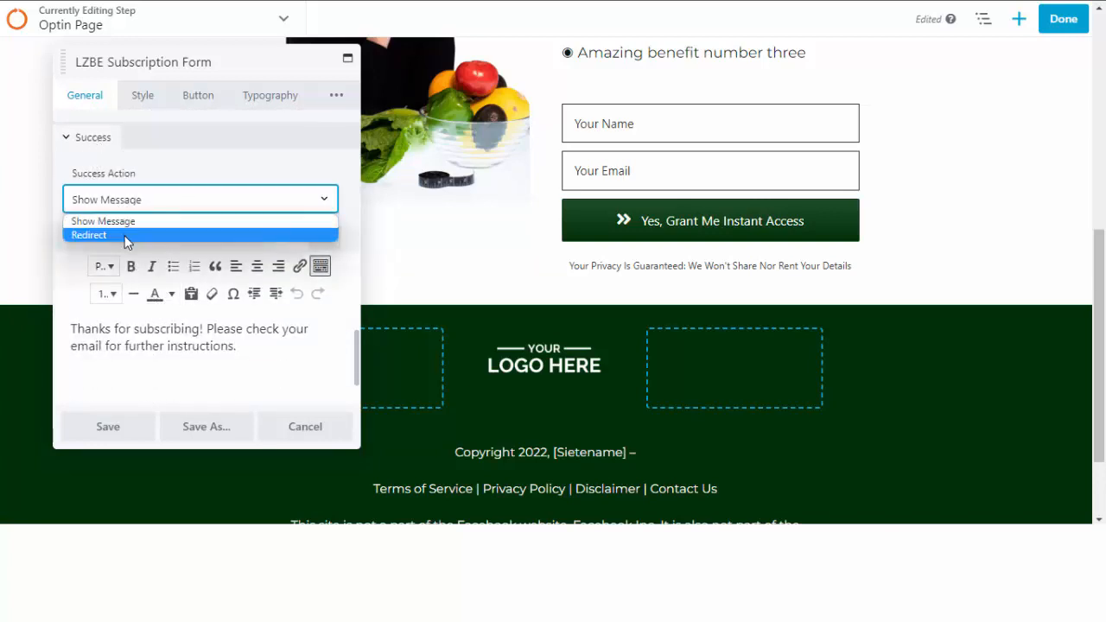
{"action": "left_click", "coordinate": [128, 235]}
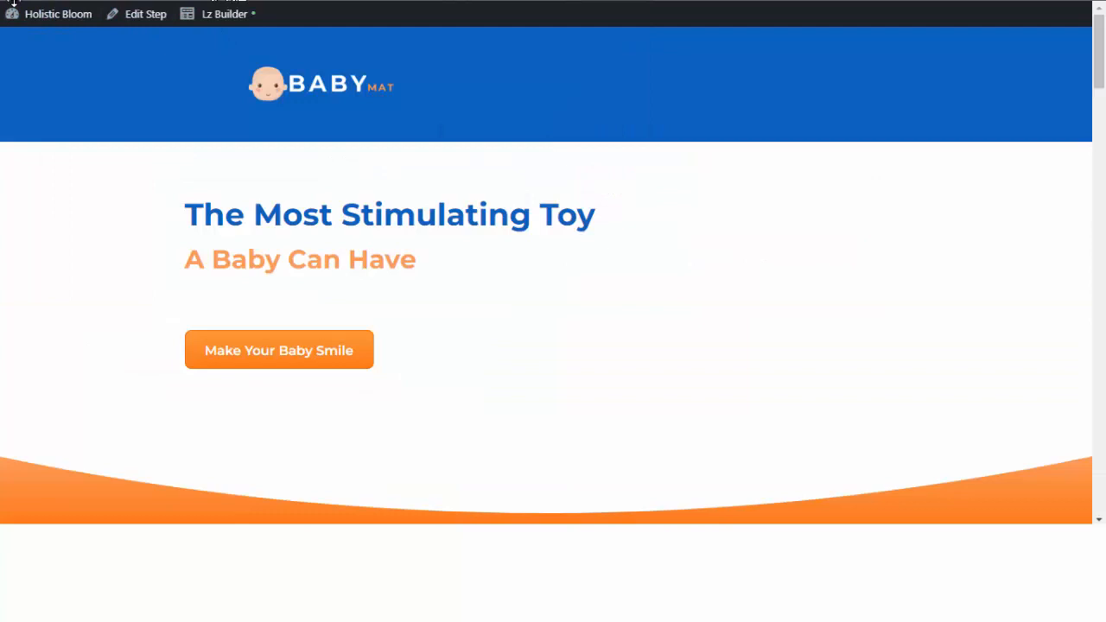
{"action": "left_click_drag", "start_coordinate": [316, 9], "coordinate": [116, 14]}
{"action": "key", "text": "ctrl+c"}
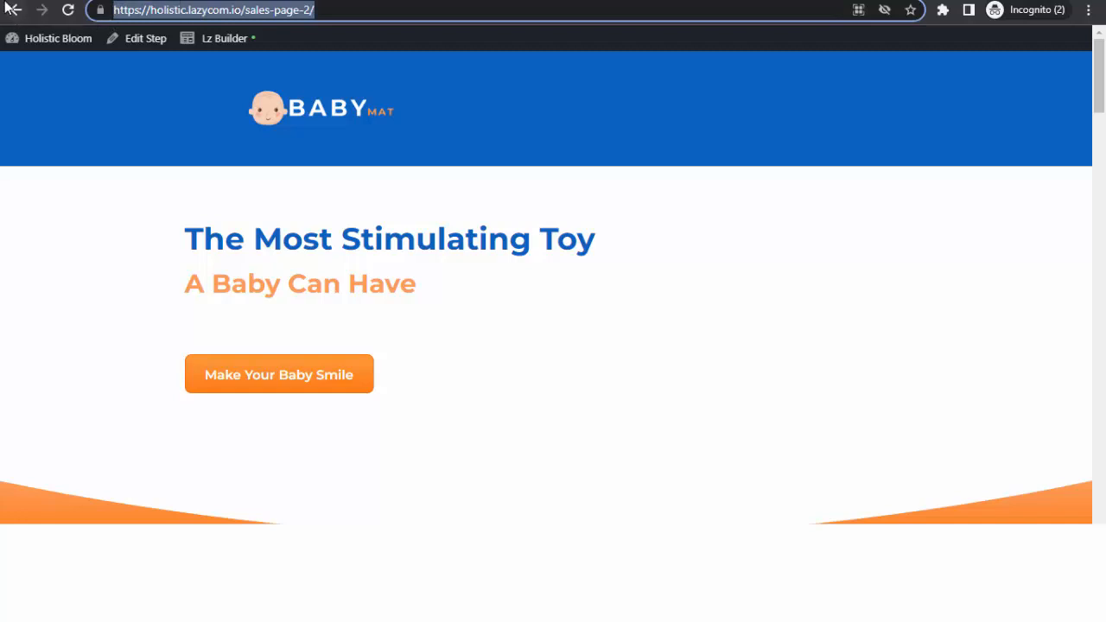
{"action": "left_click_drag", "start_coordinate": [5, 3], "coordinate": [1, 32]}
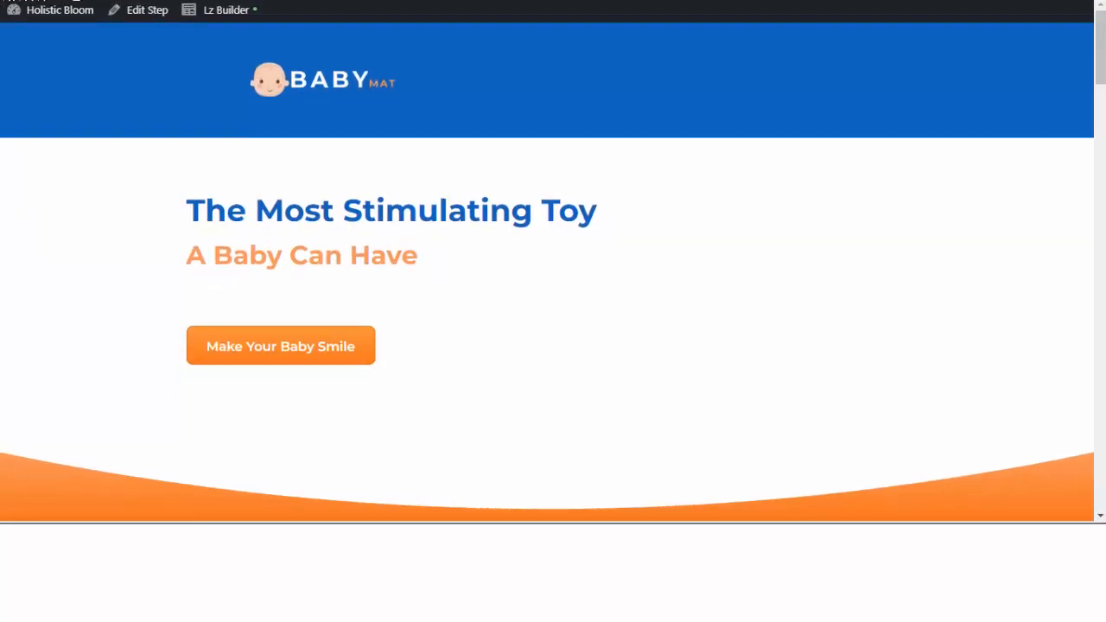
{"action": "left_click", "coordinate": [786, 1]}
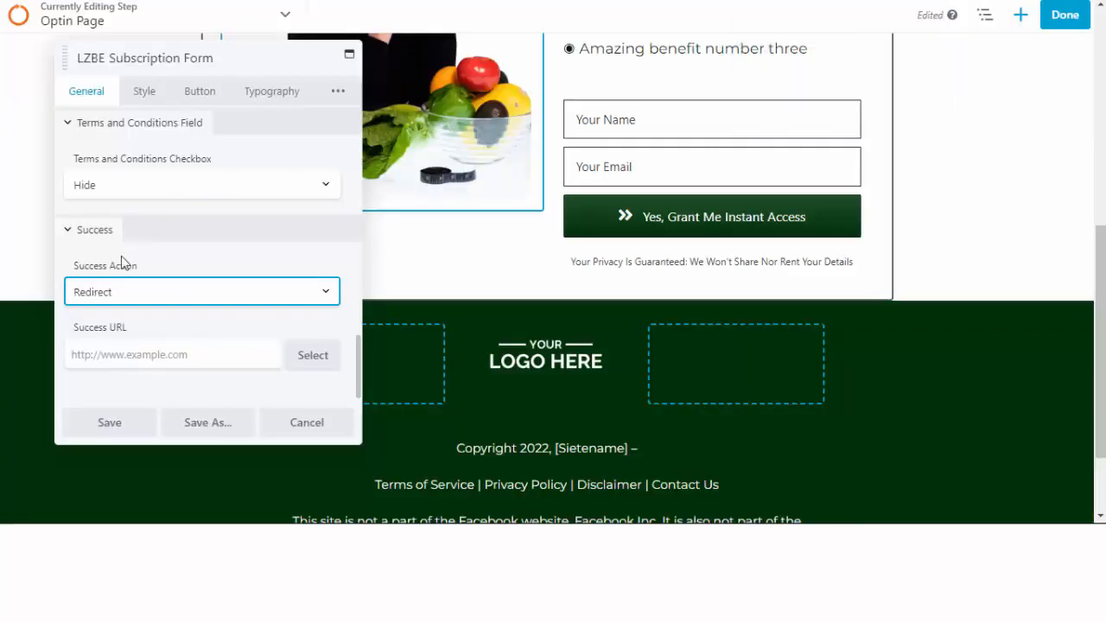
{"action": "left_click", "coordinate": [159, 356]}
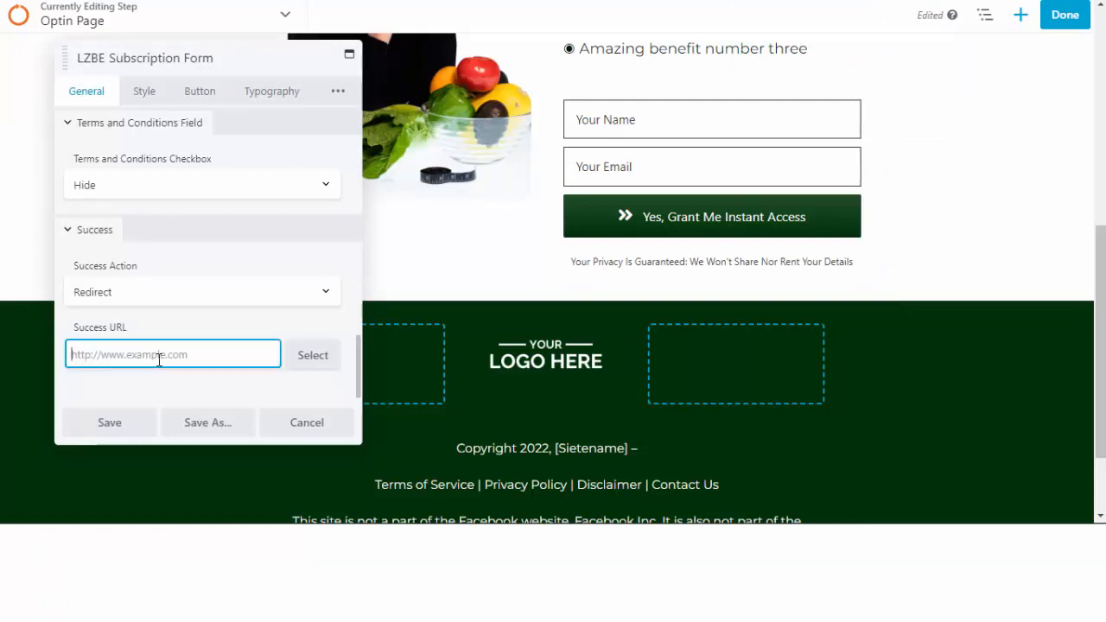
{"action": "key", "text": "ctrl+v"}
{"action": "left_click", "coordinate": [114, 427]}
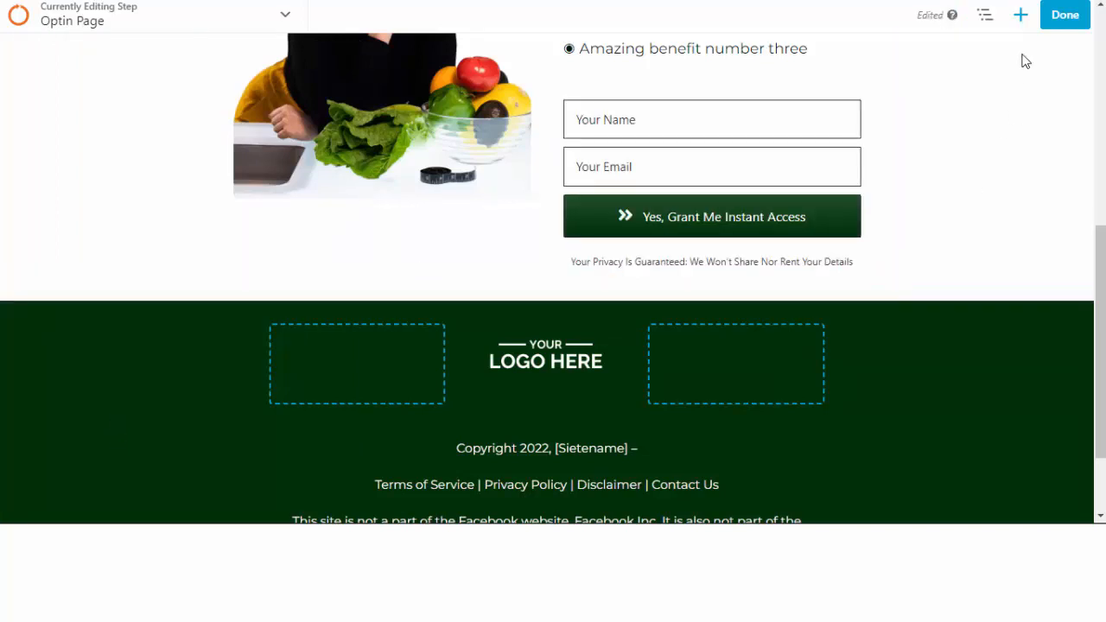
{"action": "left_click", "coordinate": [1071, 17]}
Publish the Optin Page changes live.
{"action": "left_click", "coordinate": [989, 19]}
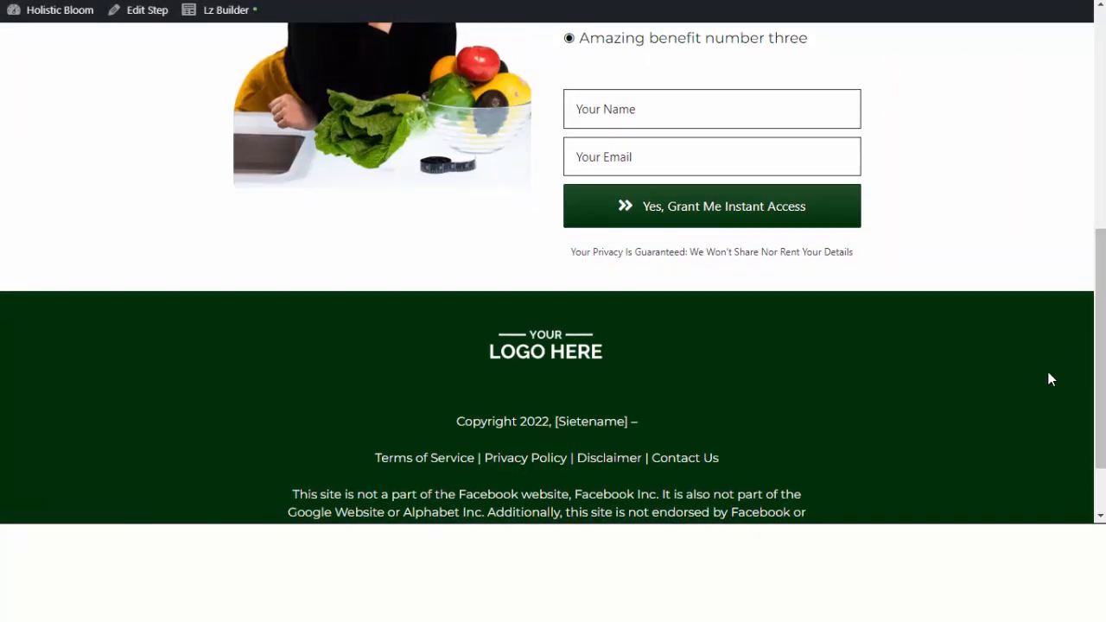
{"action": "scroll", "coordinate": [1041, 380], "scroll_direction": "down", "scroll_amount": 5}
{"action": "scroll", "coordinate": [1041, 380], "scroll_direction": "up", "scroll_amount": 4}
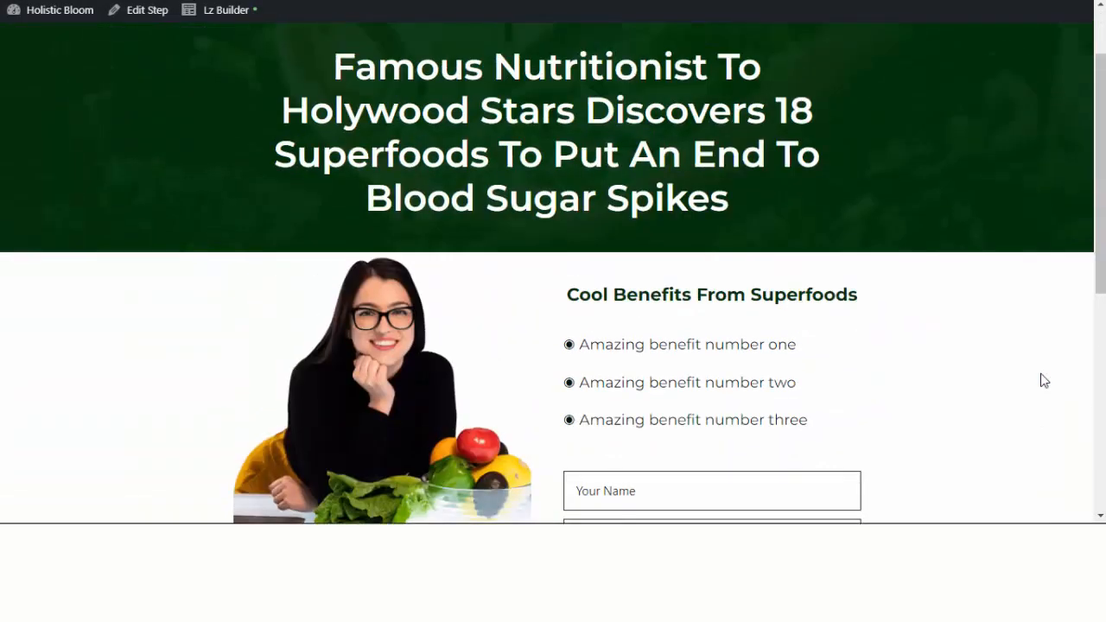
{"action": "scroll", "coordinate": [1041, 380], "scroll_direction": "down", "scroll_amount": 3}
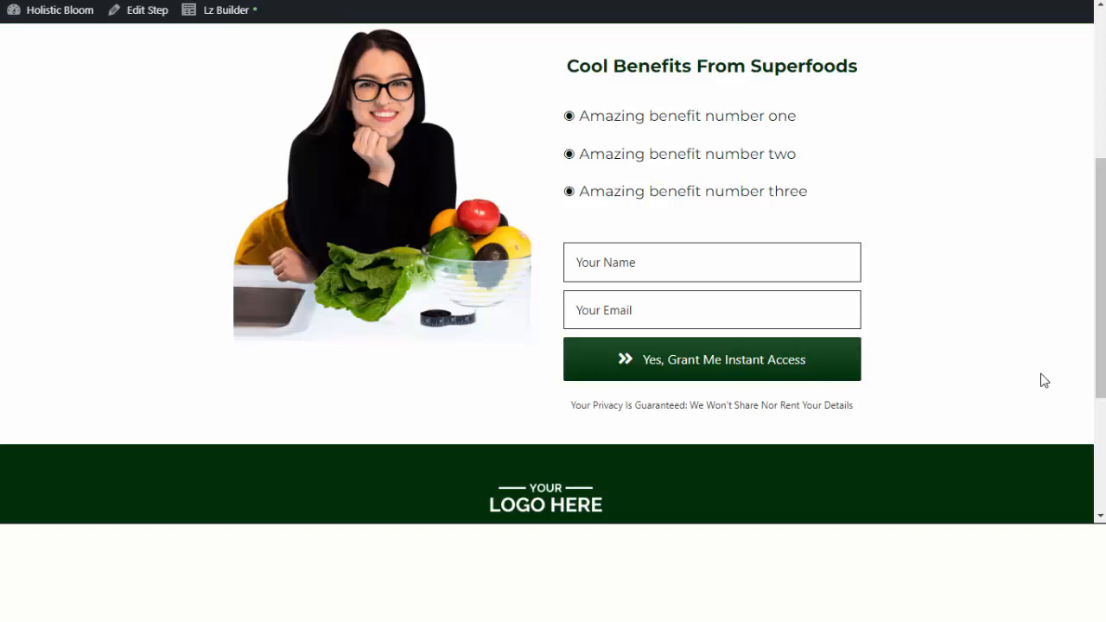
Fill the live signup form with a test subscriber's name and email and submit it.
{"action": "left_click", "coordinate": [697, 260]}
{"action": "type", "text": "t"}
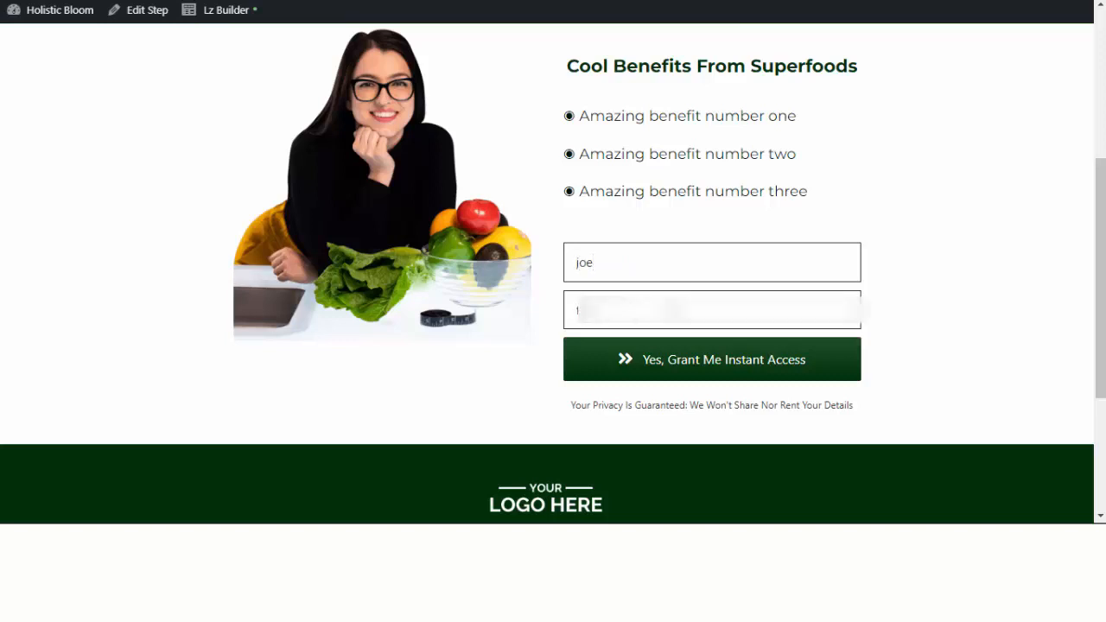
{"action": "type", "text": "@g"}
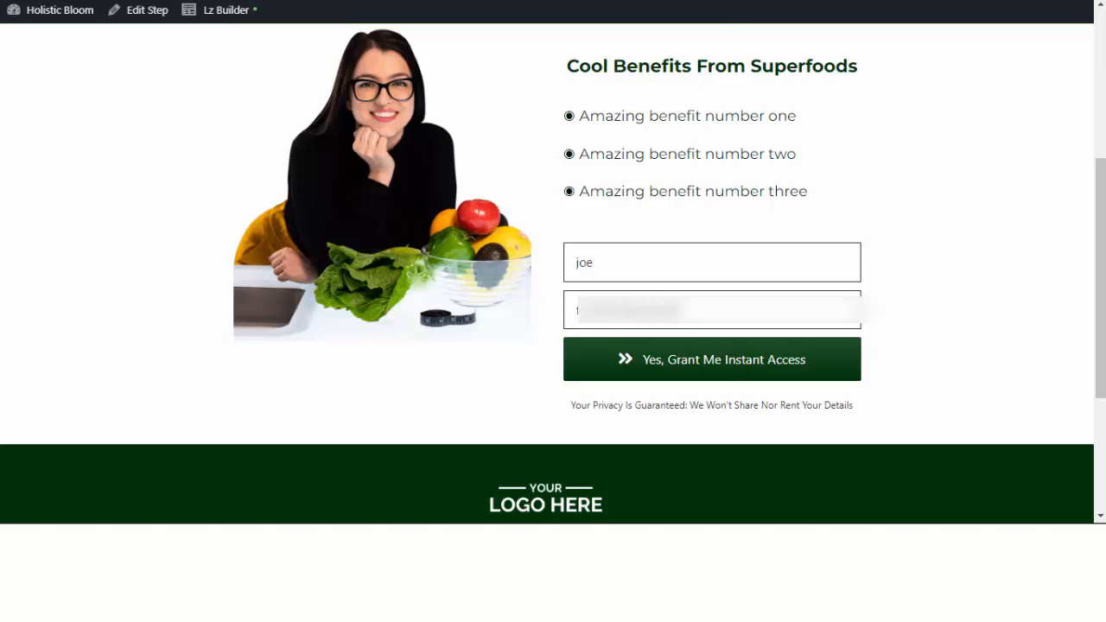
{"action": "type", "text": "m"}
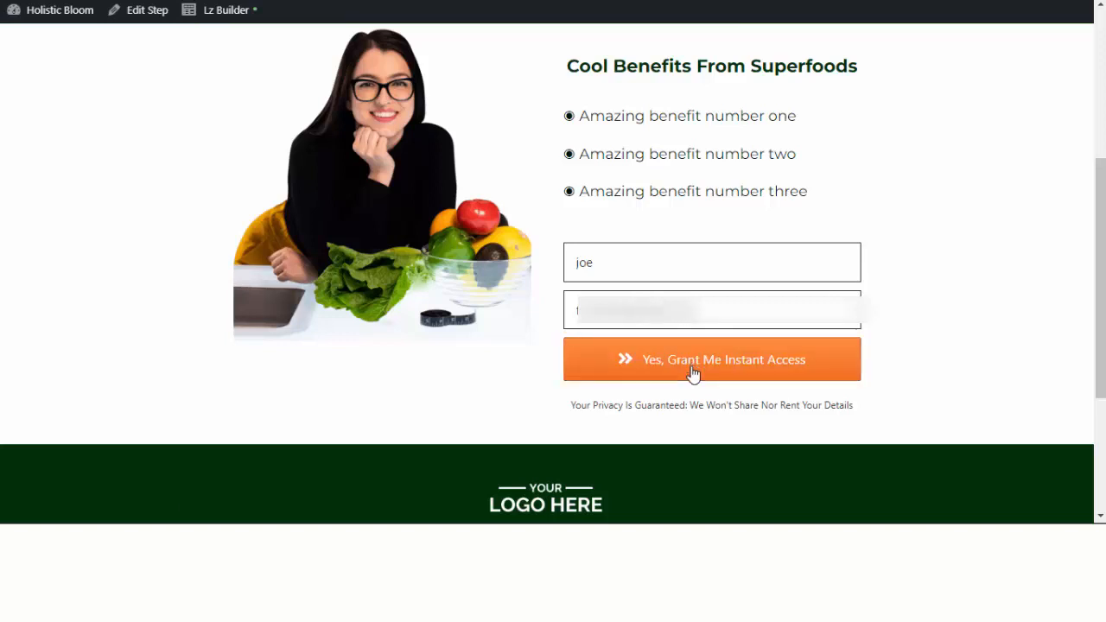
{"action": "left_click", "coordinate": [693, 374]}
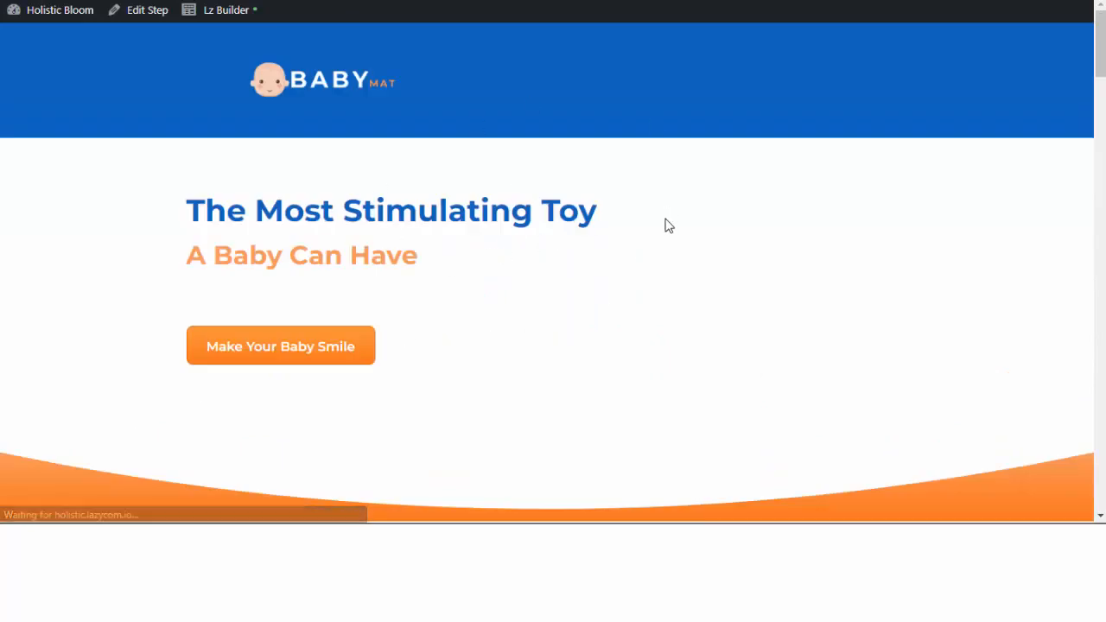
Go from the sales page to checkout via Make Your Baby Smile.
{"action": "scroll", "coordinate": [671, 254], "scroll_direction": "down", "scroll_amount": 10}
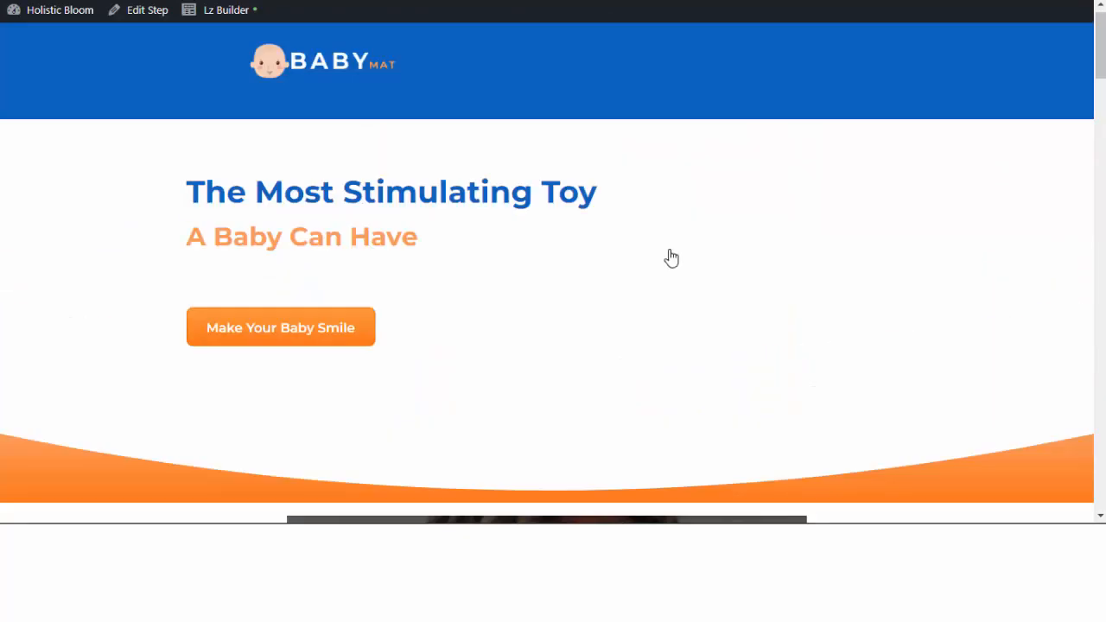
{"action": "scroll", "coordinate": [669, 250], "scroll_direction": "down", "scroll_amount": 10}
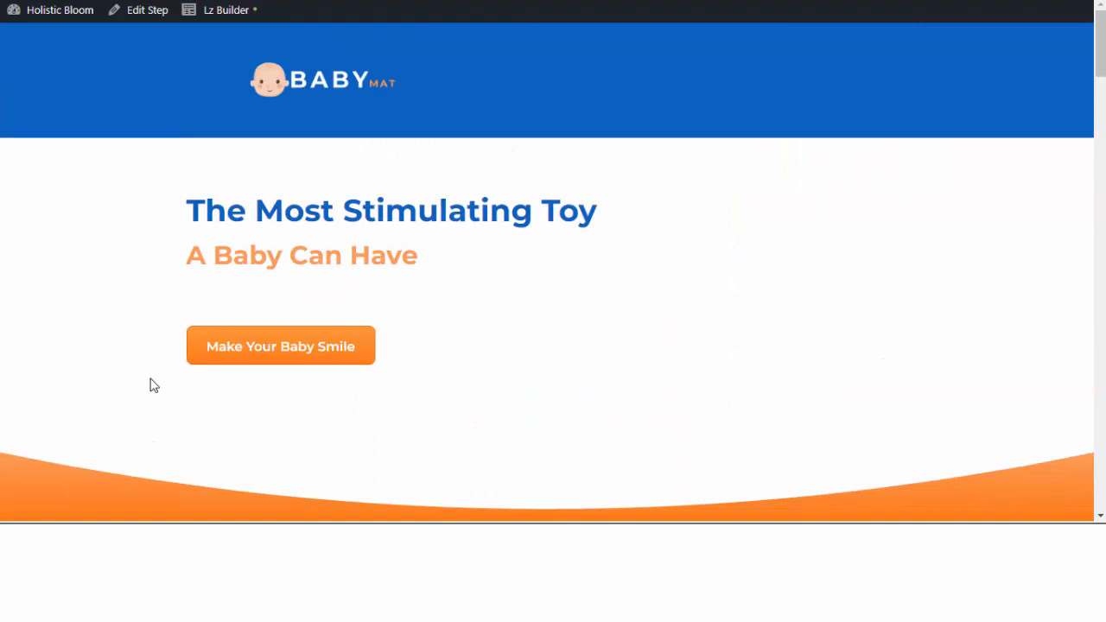
{"action": "left_click", "coordinate": [284, 348]}
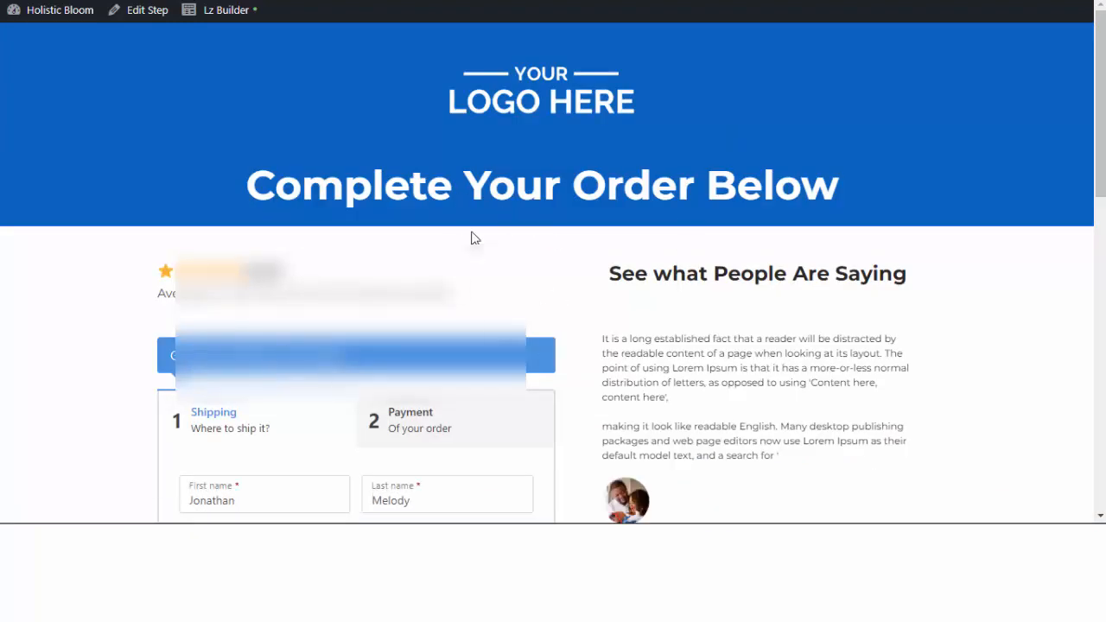
Autofill the shipping form with saved details and continue to the Payment step.
{"action": "scroll", "coordinate": [522, 242], "scroll_direction": "down", "scroll_amount": 4}
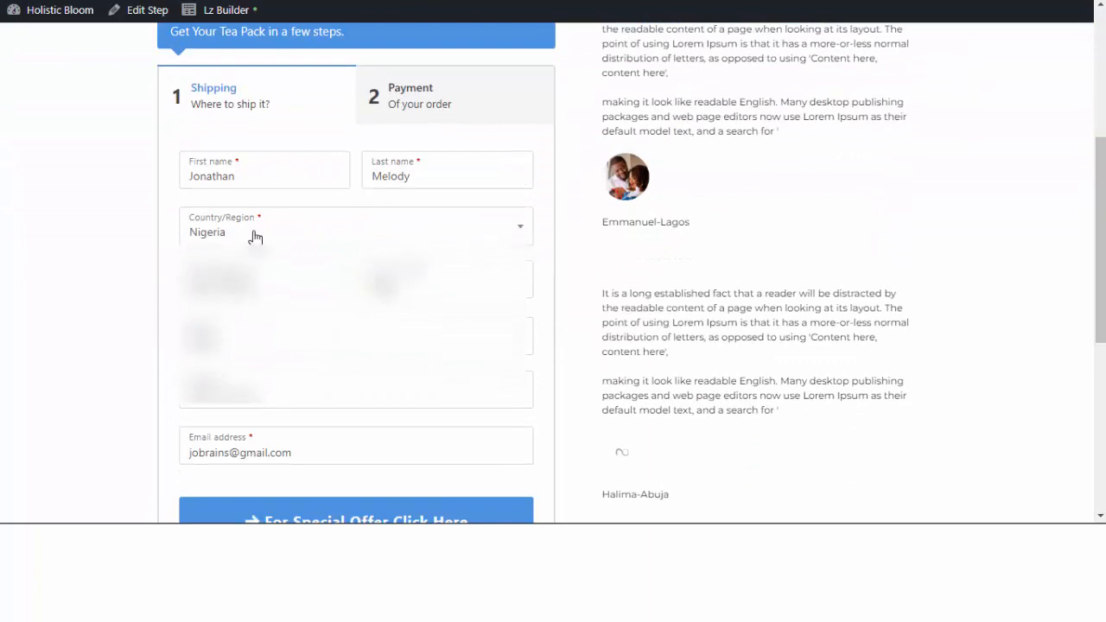
{"action": "left_click", "coordinate": [269, 167]}
{"action": "left_click", "coordinate": [303, 223]}
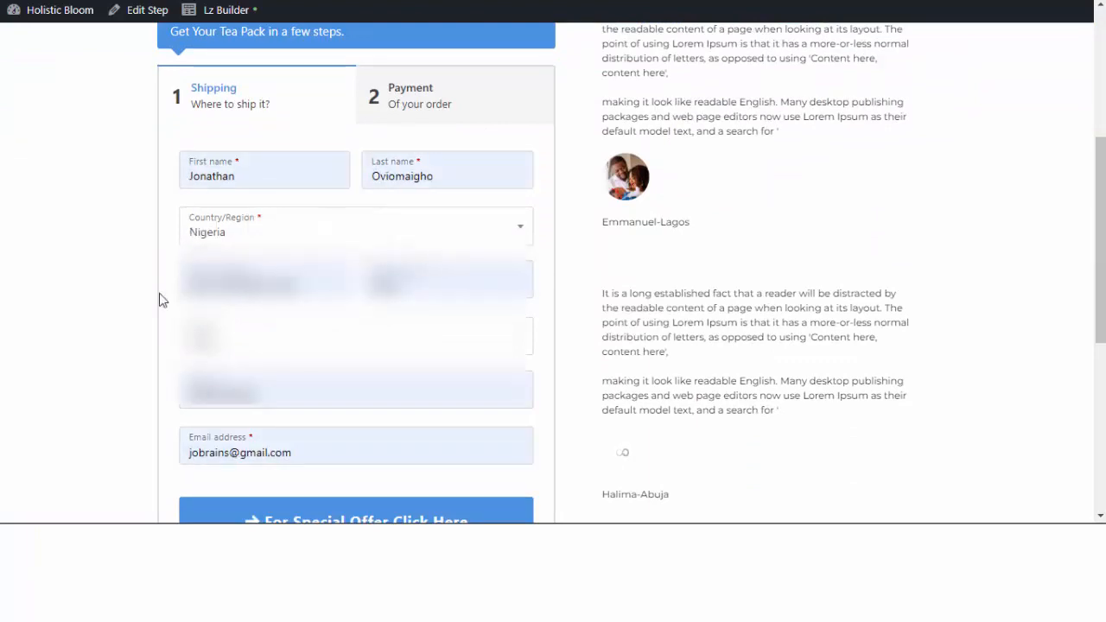
{"action": "scroll", "coordinate": [156, 320], "scroll_direction": "down", "scroll_amount": 1}
{"action": "left_click", "coordinate": [351, 456]}
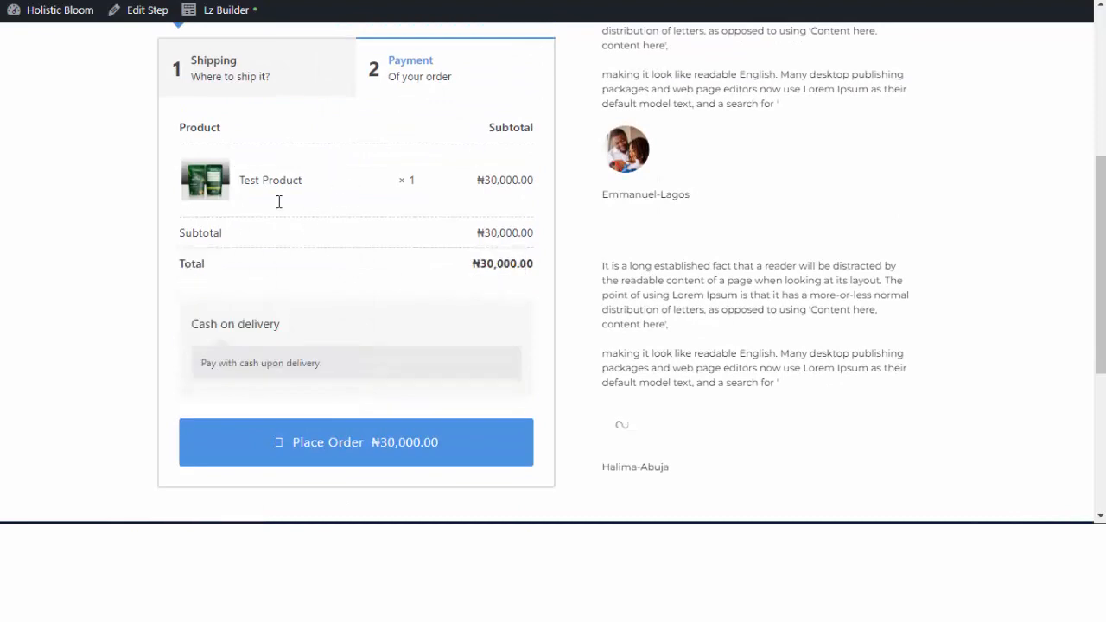
Place the ₦30,000.00 test order and review the 'Congratulations! Your Order is Complete' page.
{"action": "left_click", "coordinate": [357, 451]}
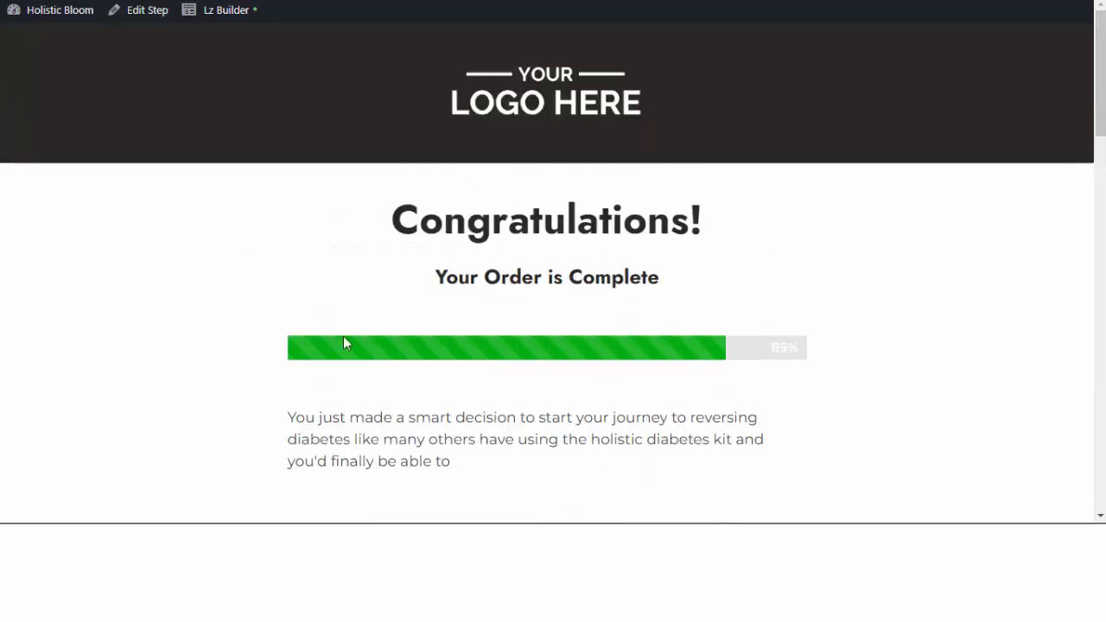
{"action": "scroll", "coordinate": [476, 188], "scroll_direction": "down", "scroll_amount": 13}
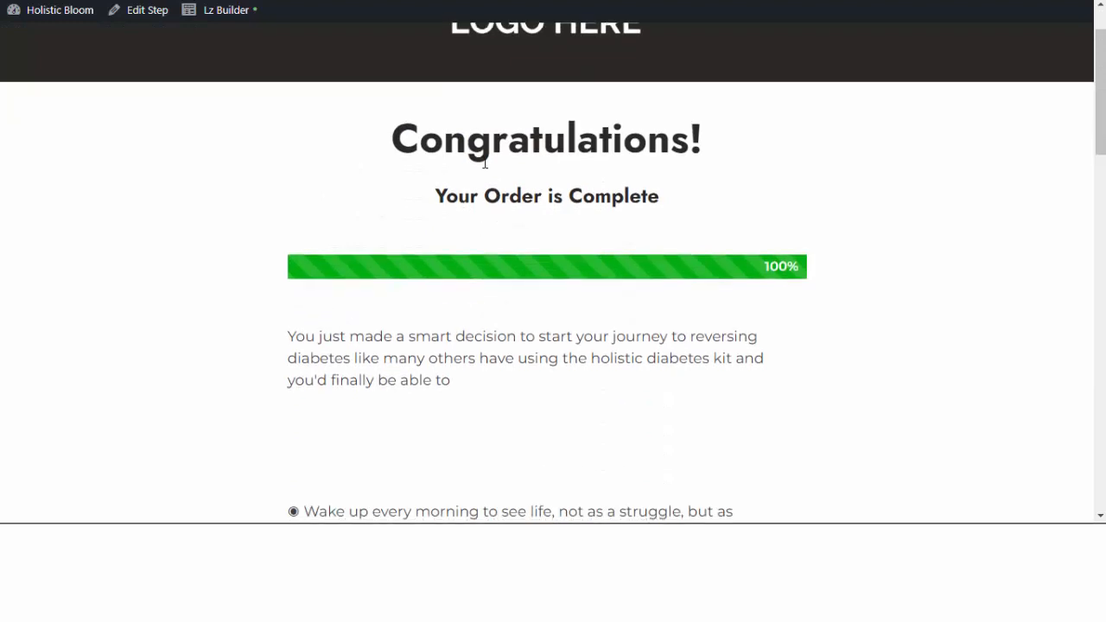
{"action": "scroll", "coordinate": [479, 194], "scroll_direction": "up", "scroll_amount": 5}
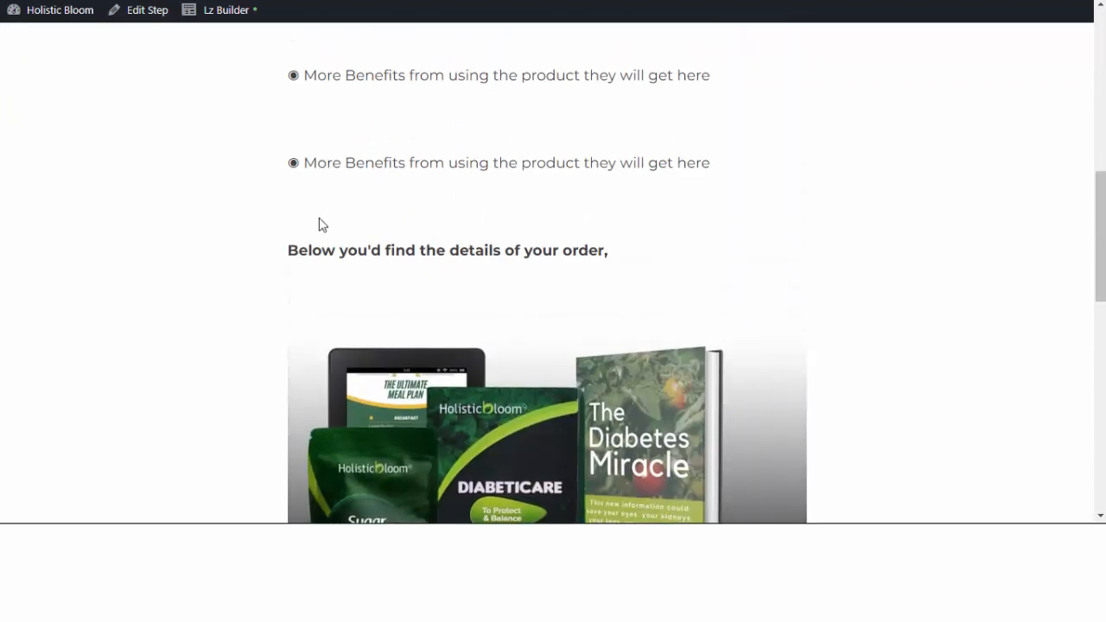
{"action": "scroll", "coordinate": [583, 296], "scroll_direction": "up", "scroll_amount": 8}
{"action": "scroll", "coordinate": [582, 243], "scroll_direction": "down", "scroll_amount": 15}
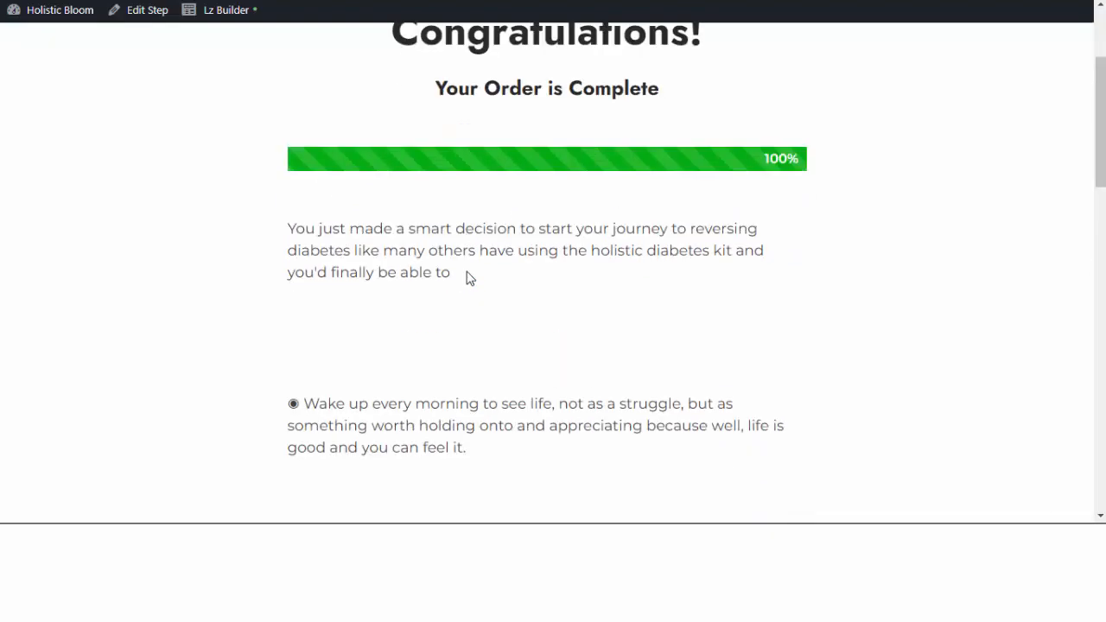
{"action": "scroll", "coordinate": [316, 190], "scroll_direction": "up", "scroll_amount": 2}
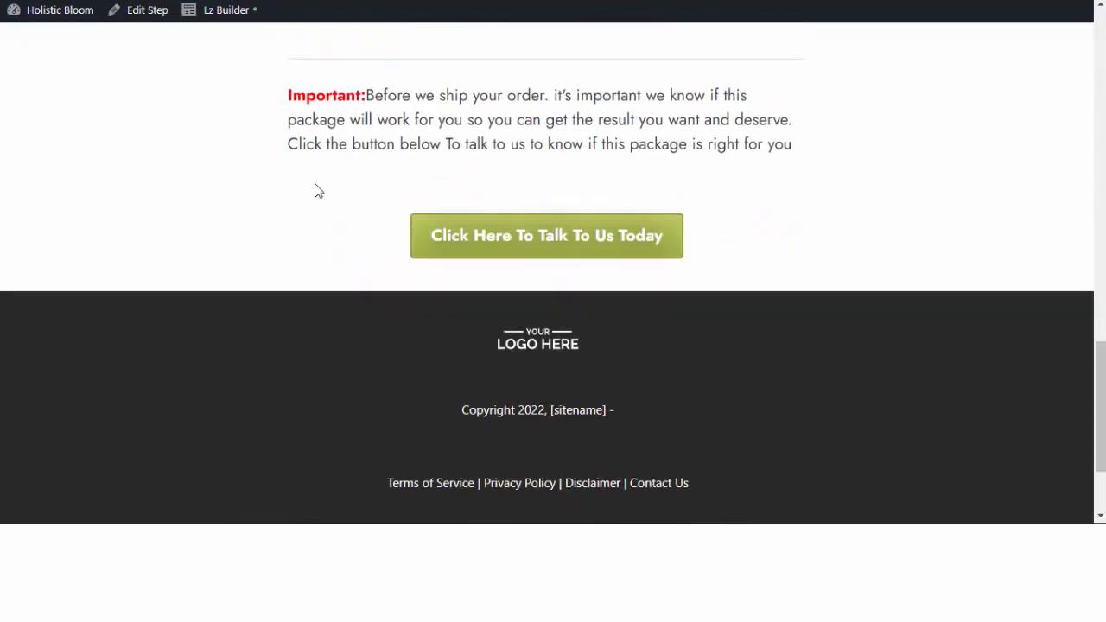